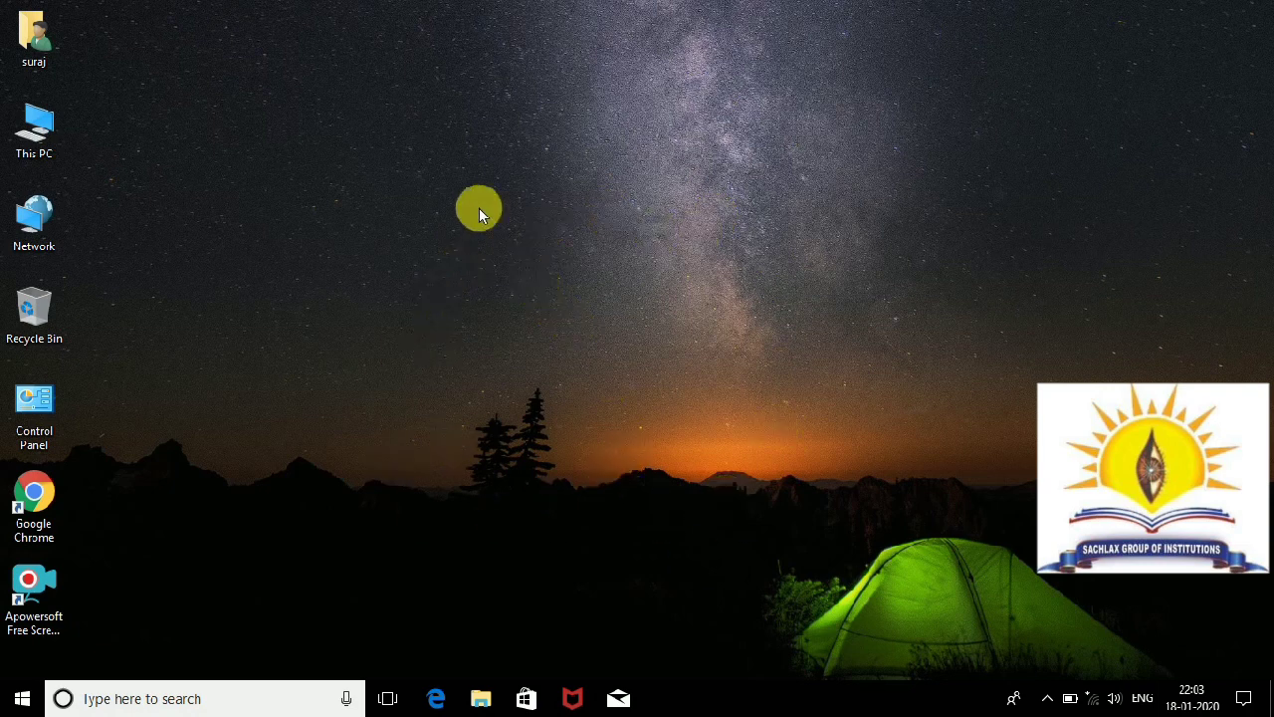
Step: Open the desktop's personalization settings on the Background page and choose Picture as the background type
right_click(513, 289)
mouse_move(596, 304)
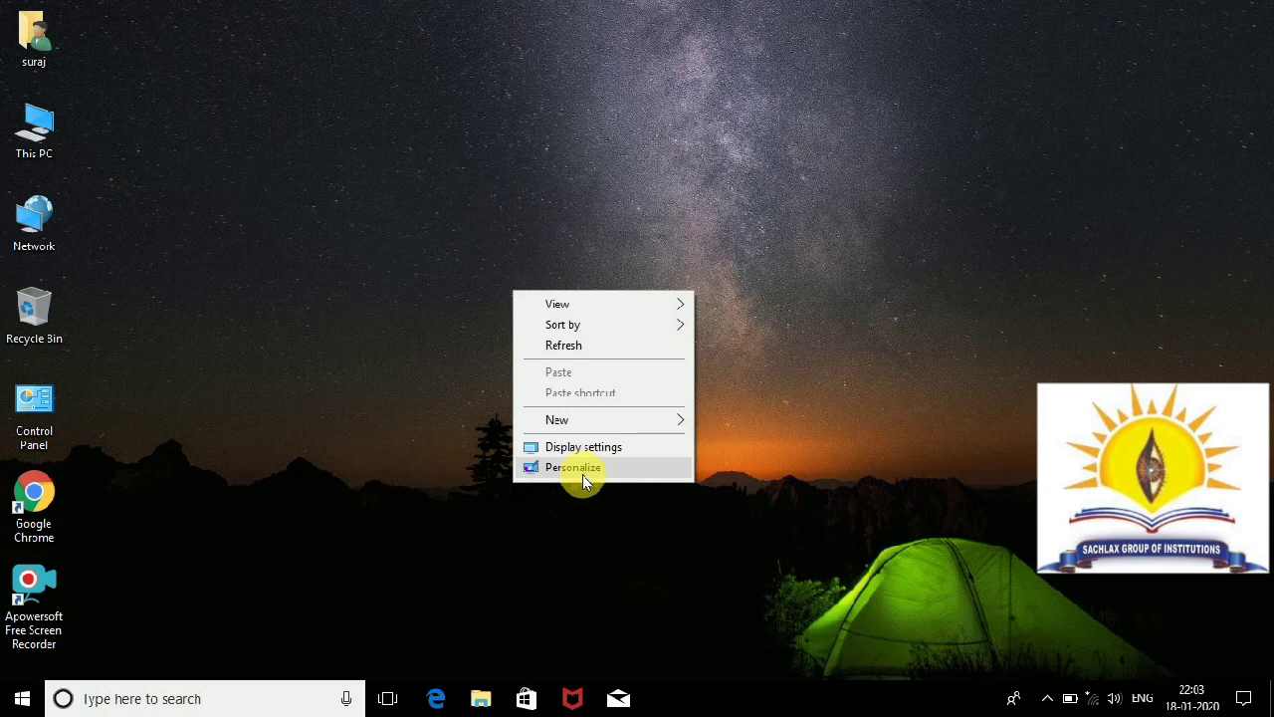
click(584, 481)
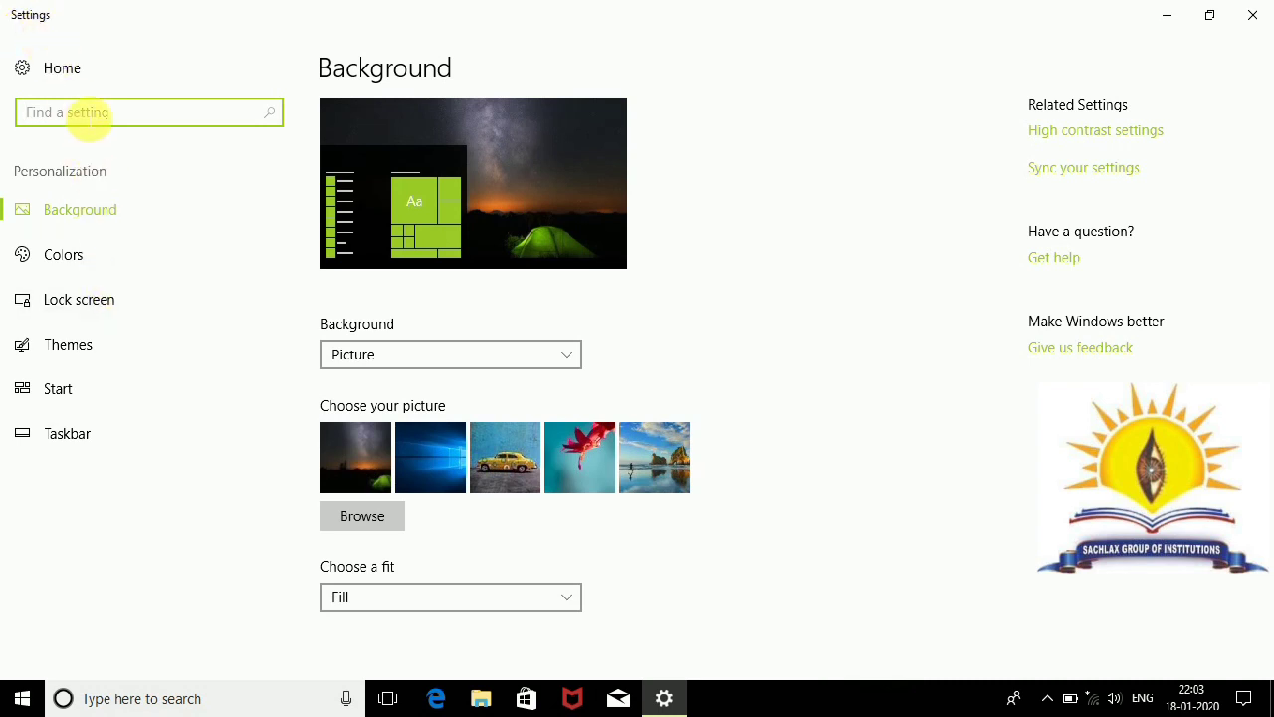
click(97, 223)
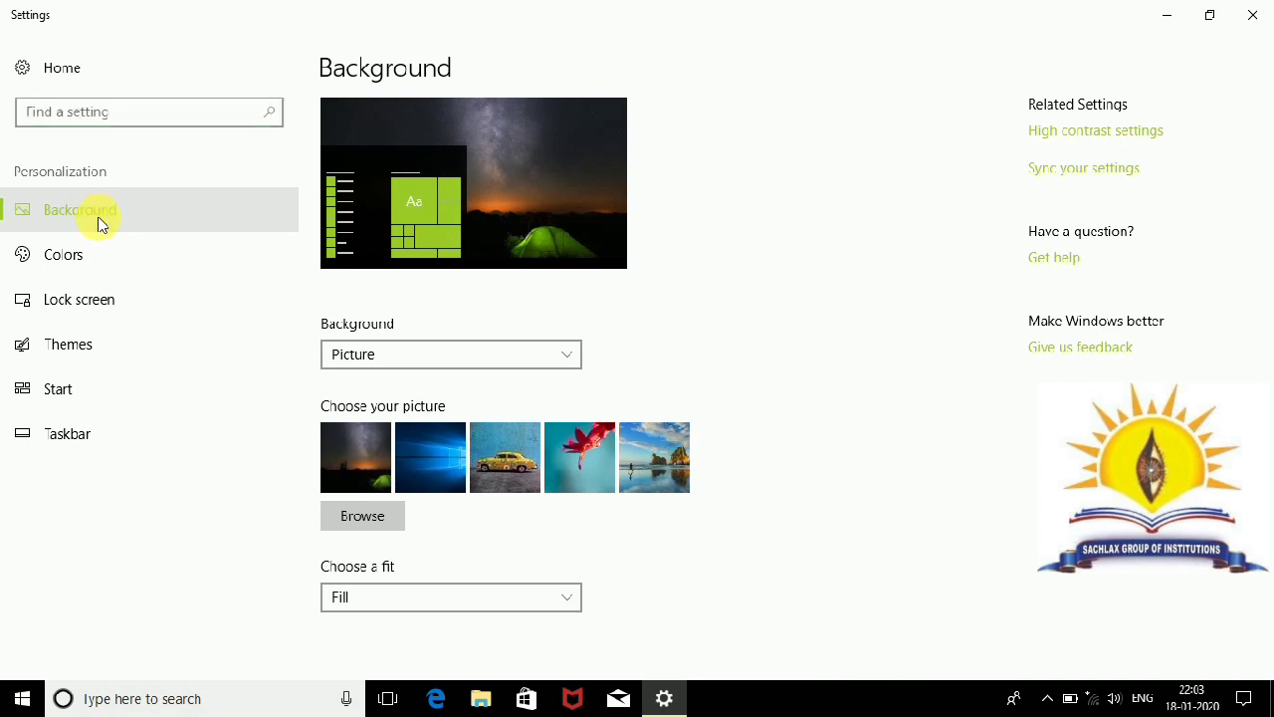
click(441, 361)
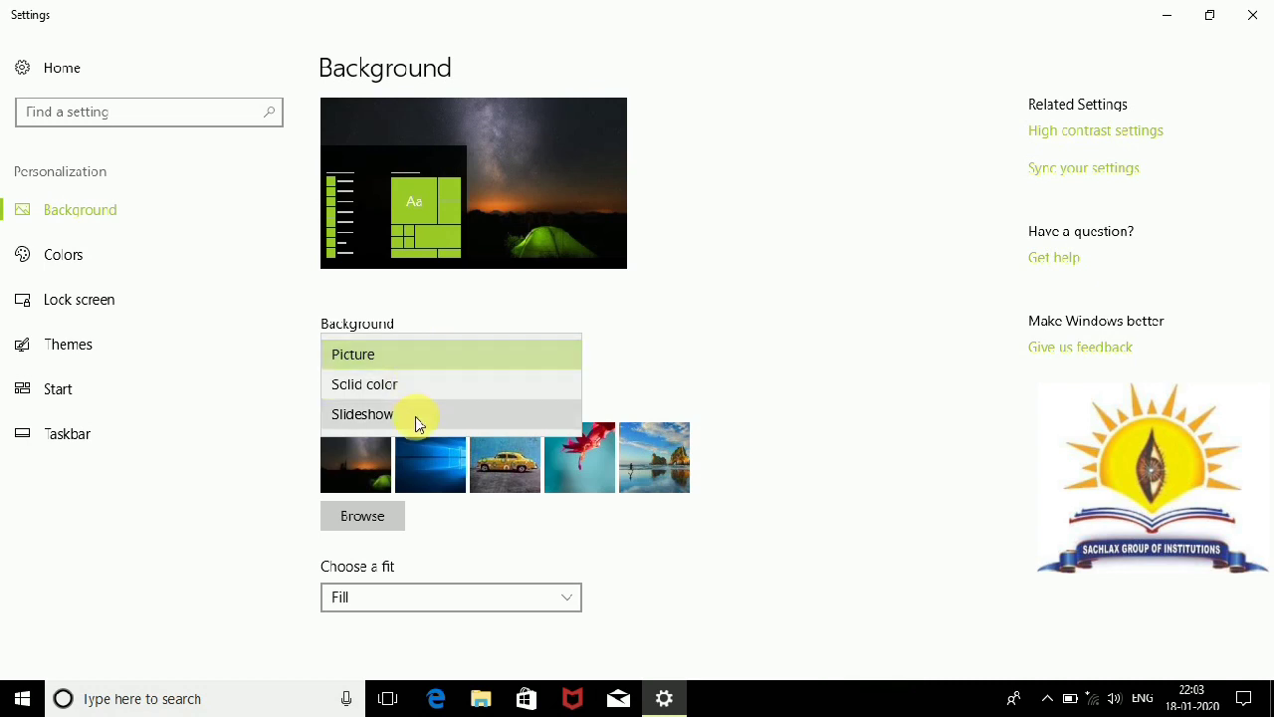
click(418, 363)
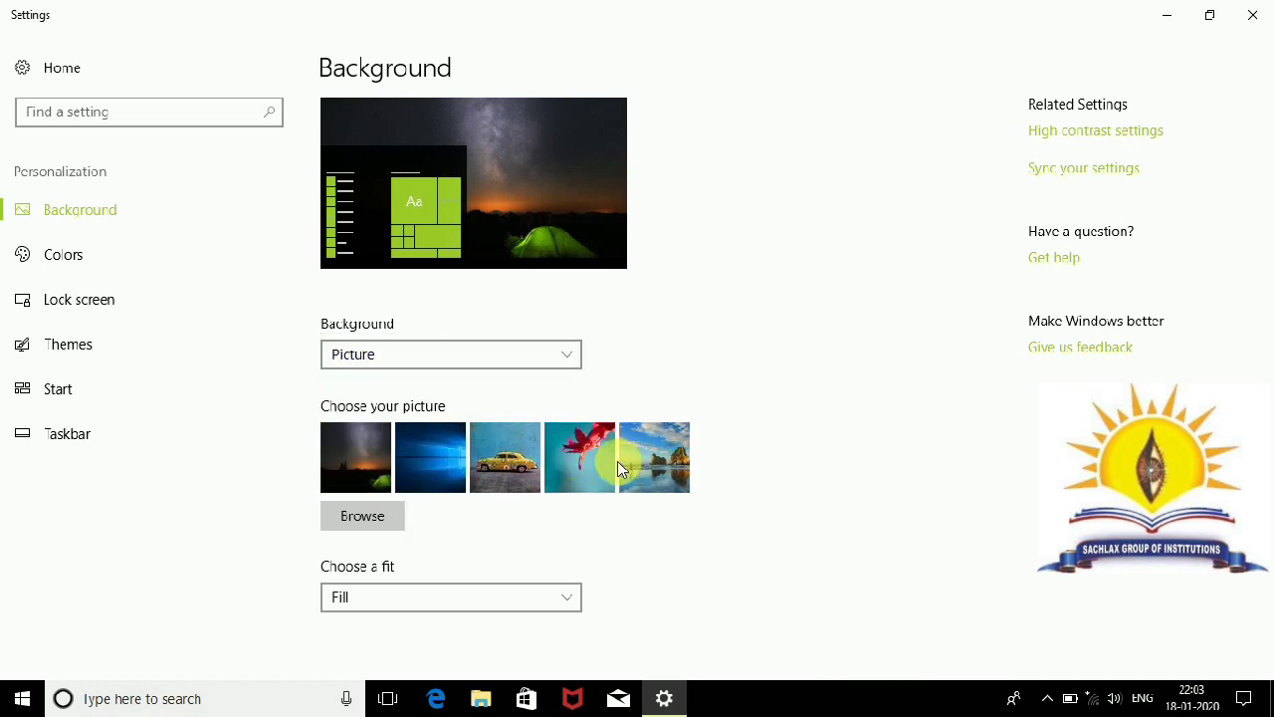
Step: Look in the Saved Pictures folder for a custom background picture and leave without choosing one
click(354, 513)
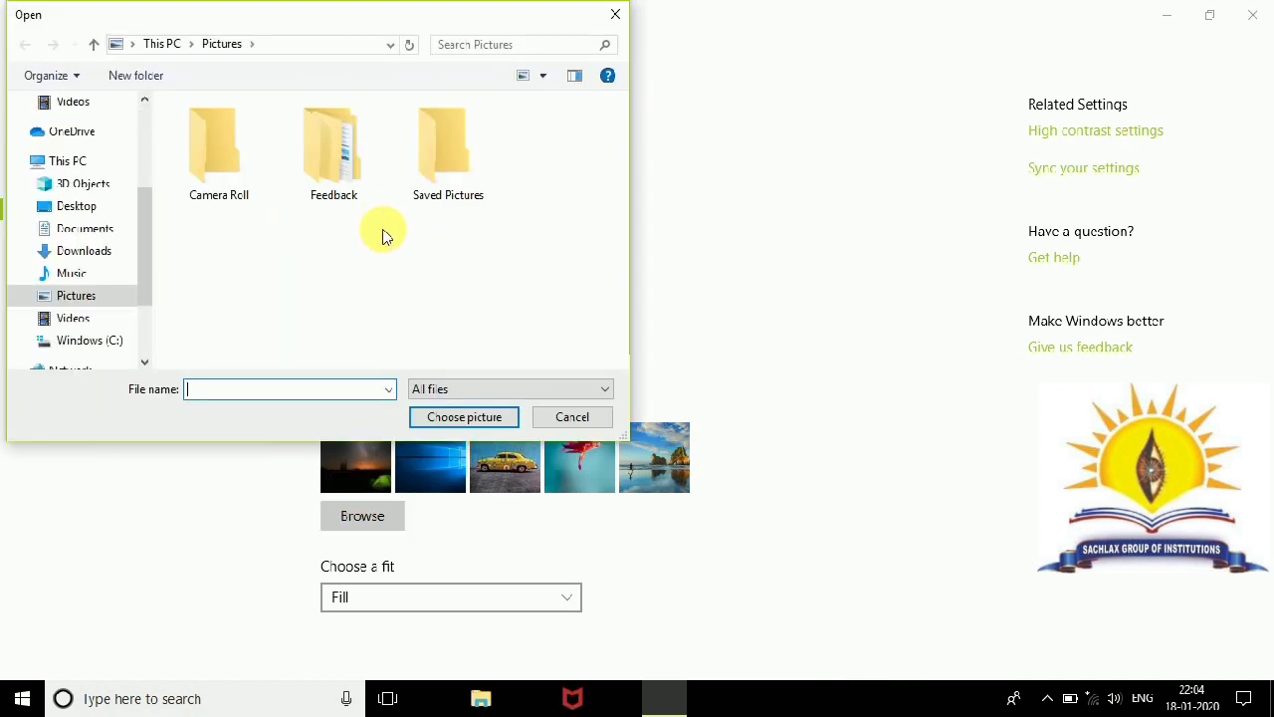
double_click(442, 162)
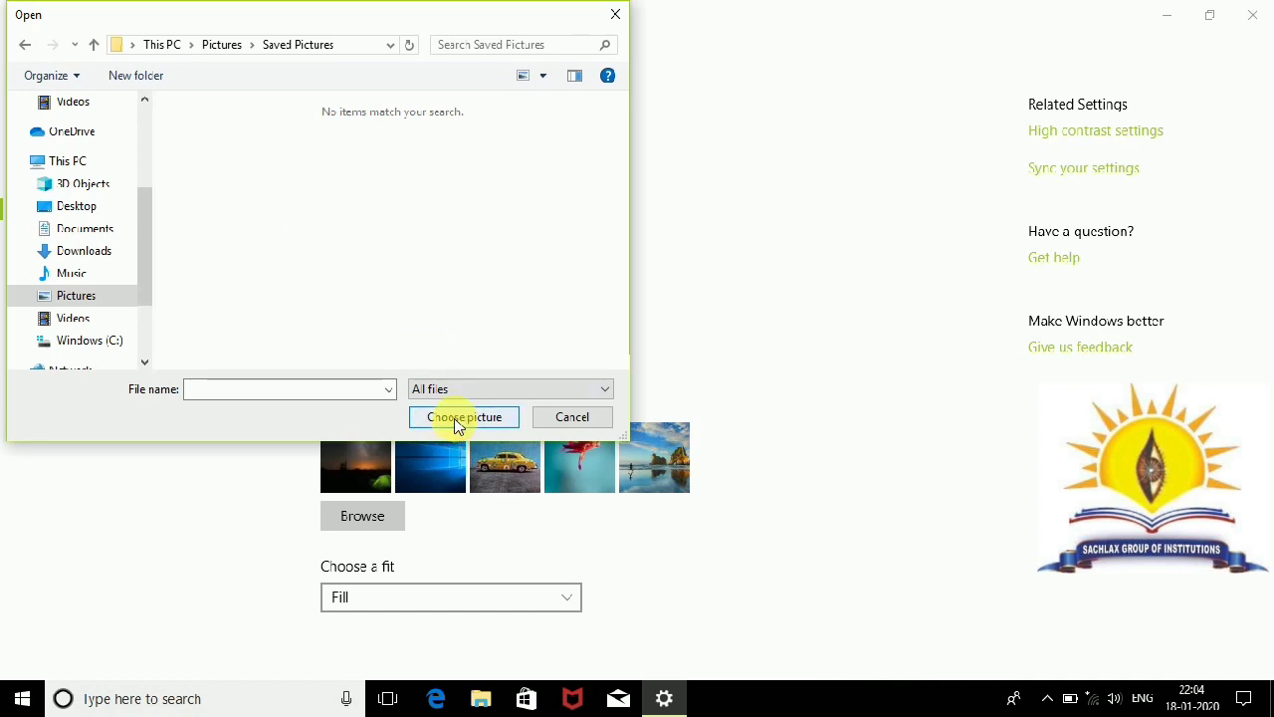
click(573, 419)
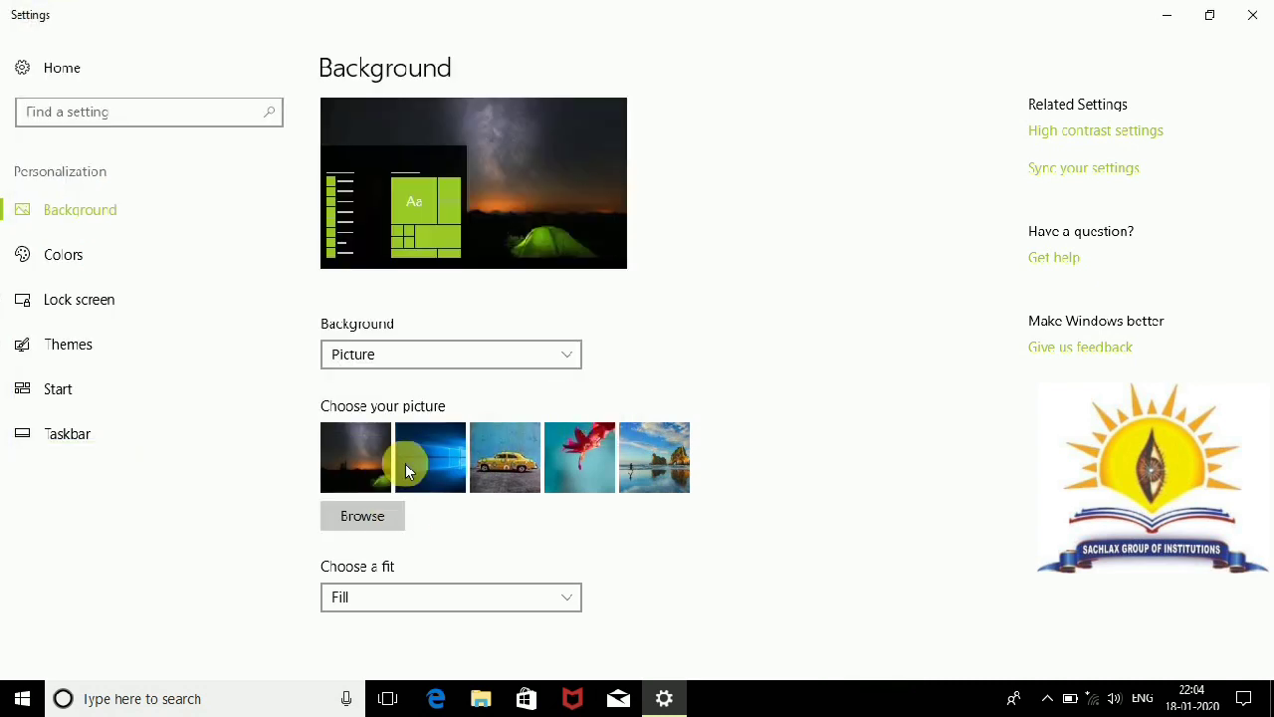
Step: Set the beach picture with the rock arch as the background, check it on the desktop and return to Settings
click(653, 458)
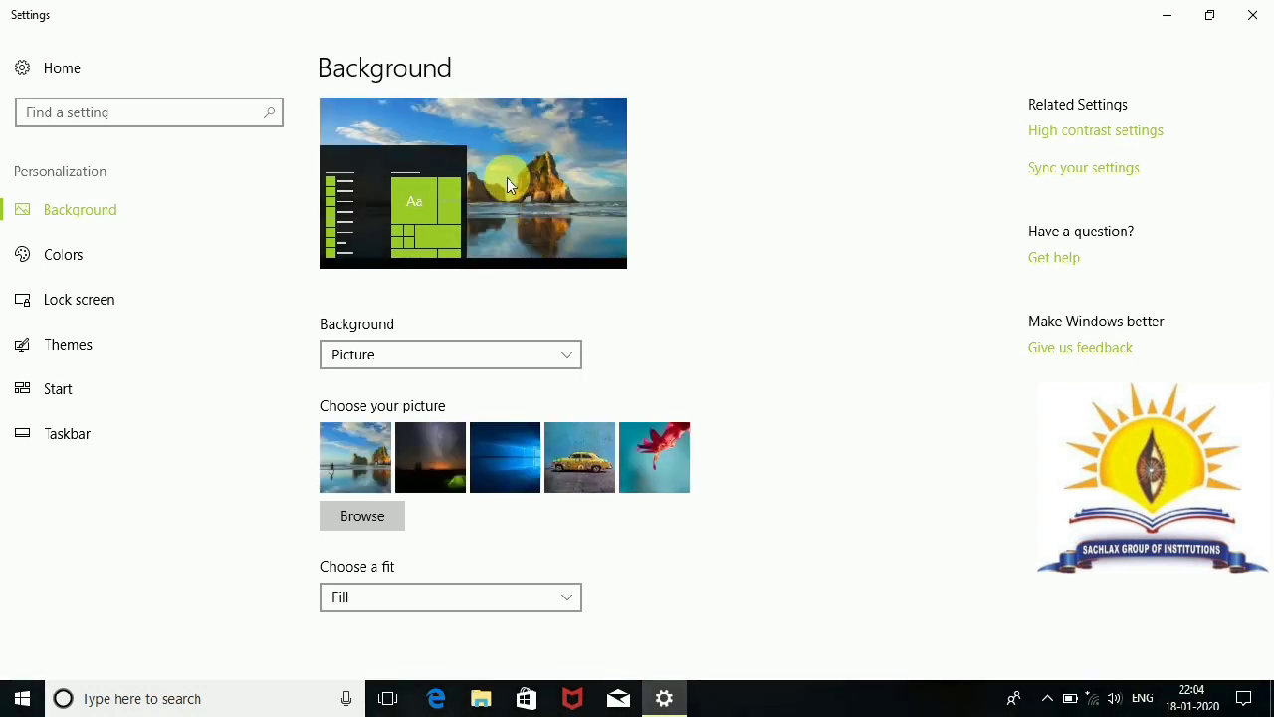
click(1169, 16)
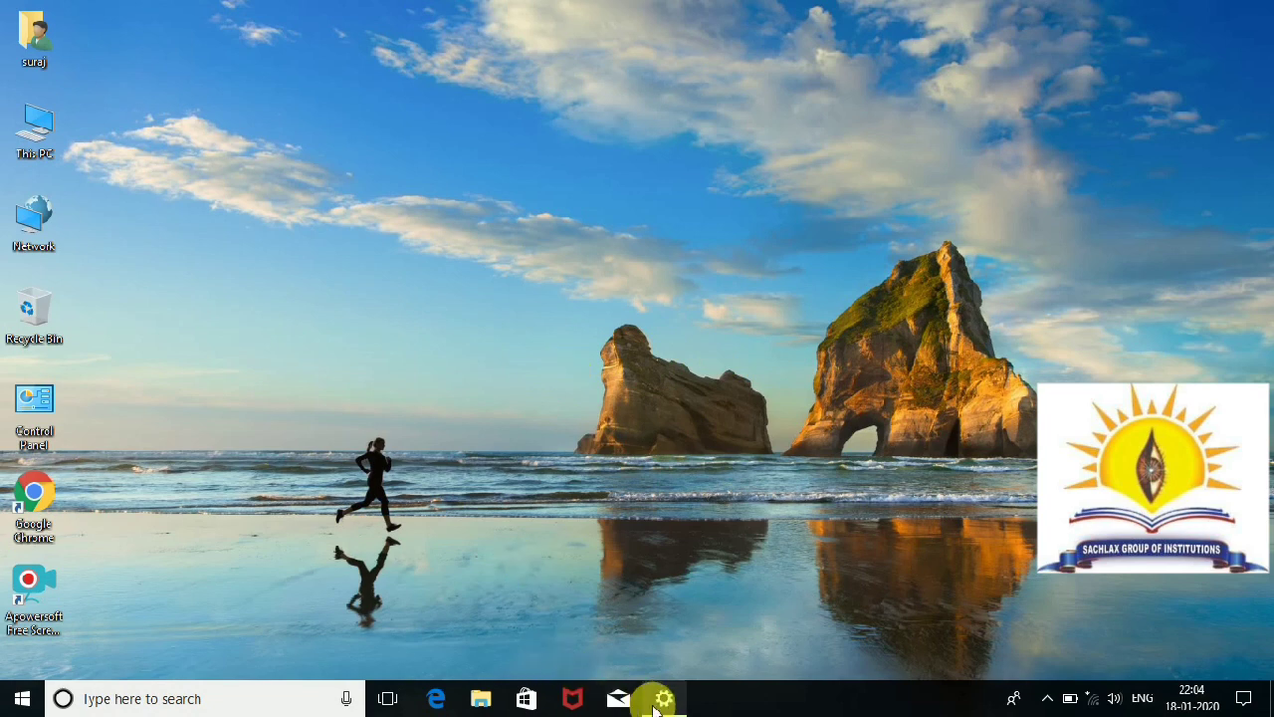
mouse_move(664, 704)
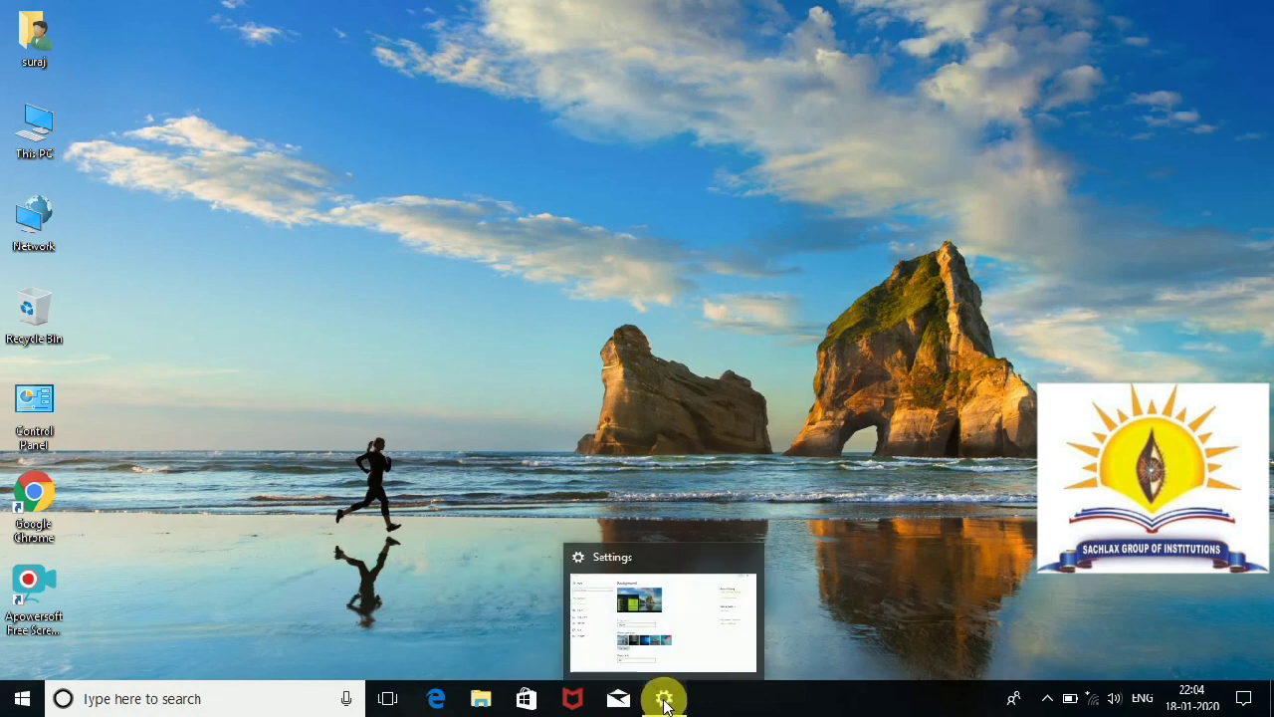
click(664, 702)
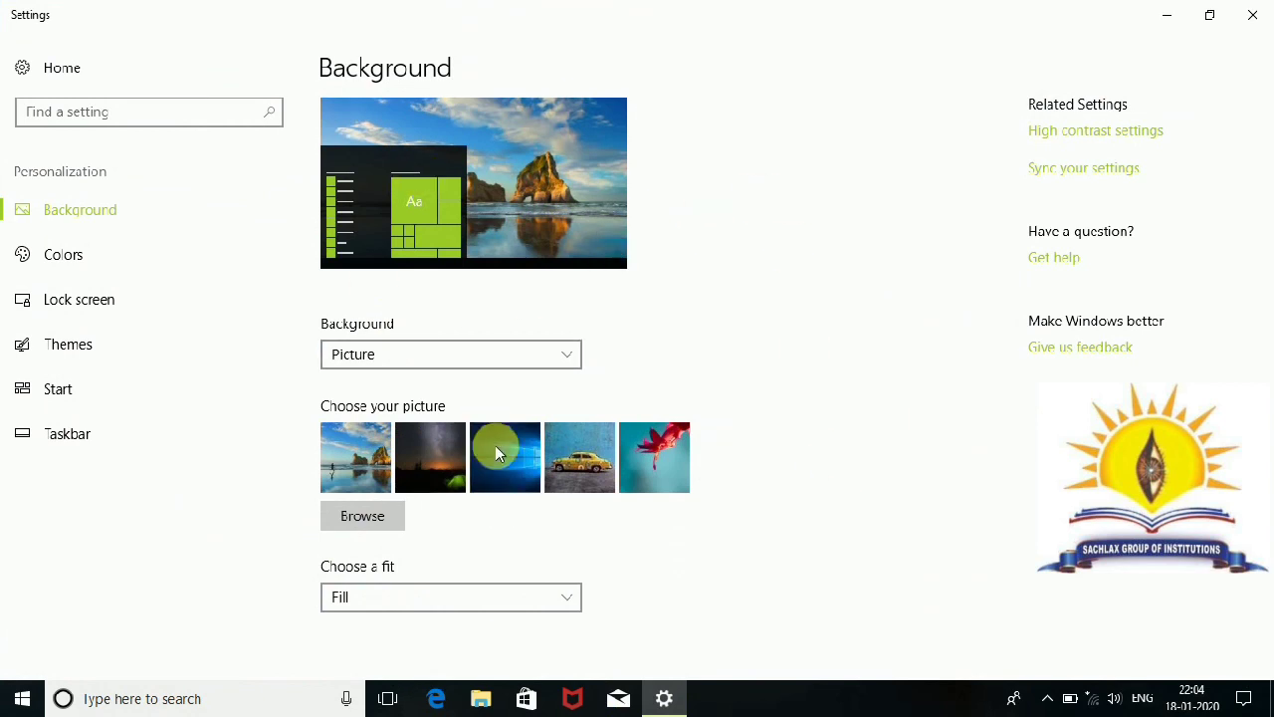
Step: Set the night sky picture with the green tent as the background, check the desktop and return to Settings
click(429, 456)
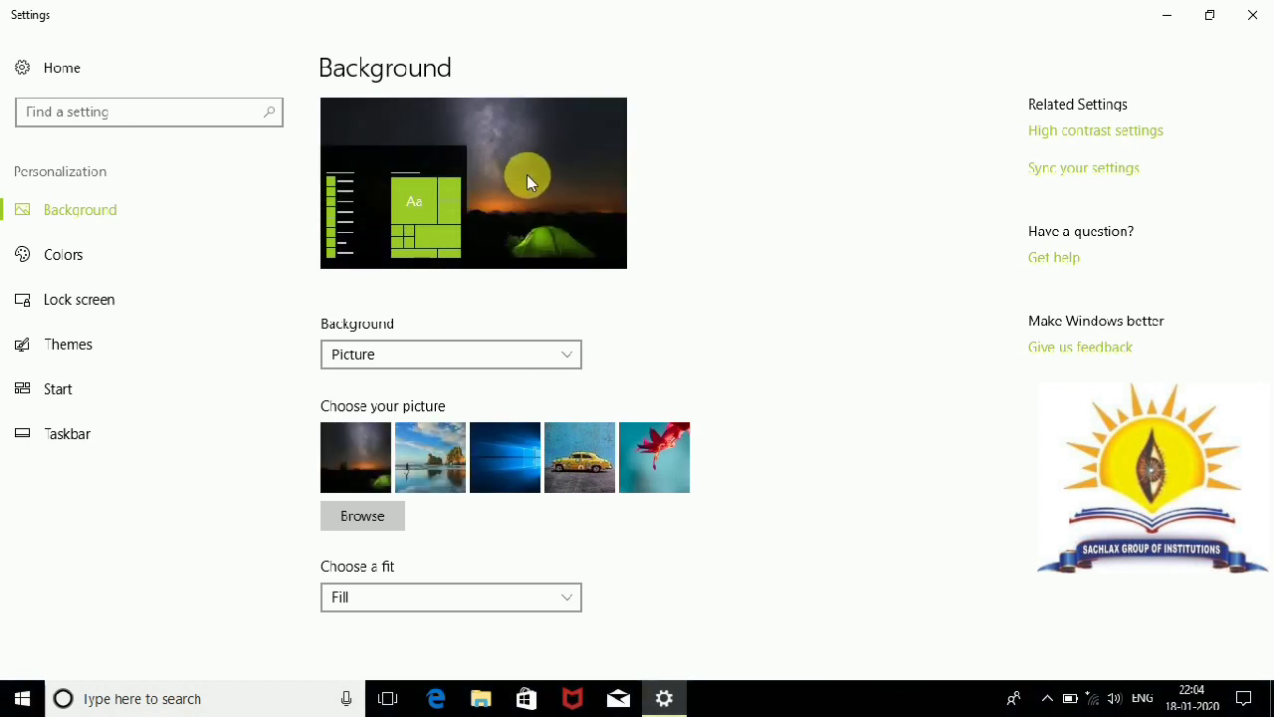
click(1169, 16)
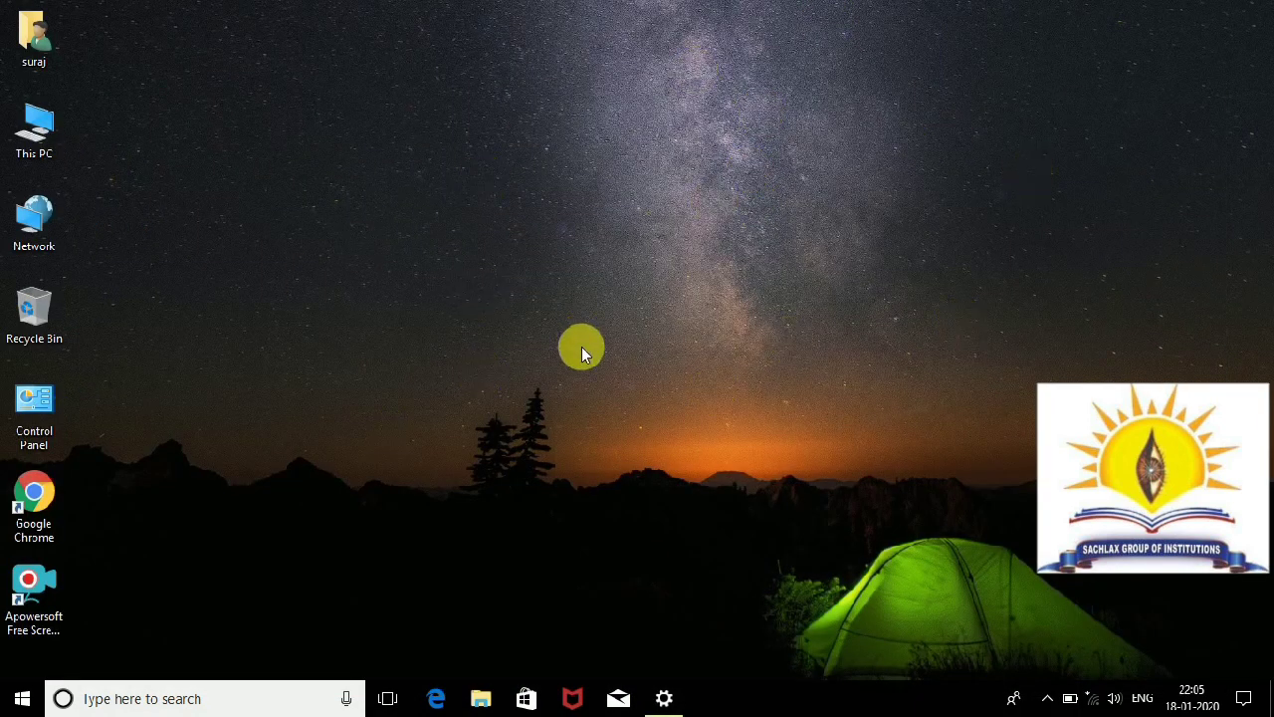
click(664, 699)
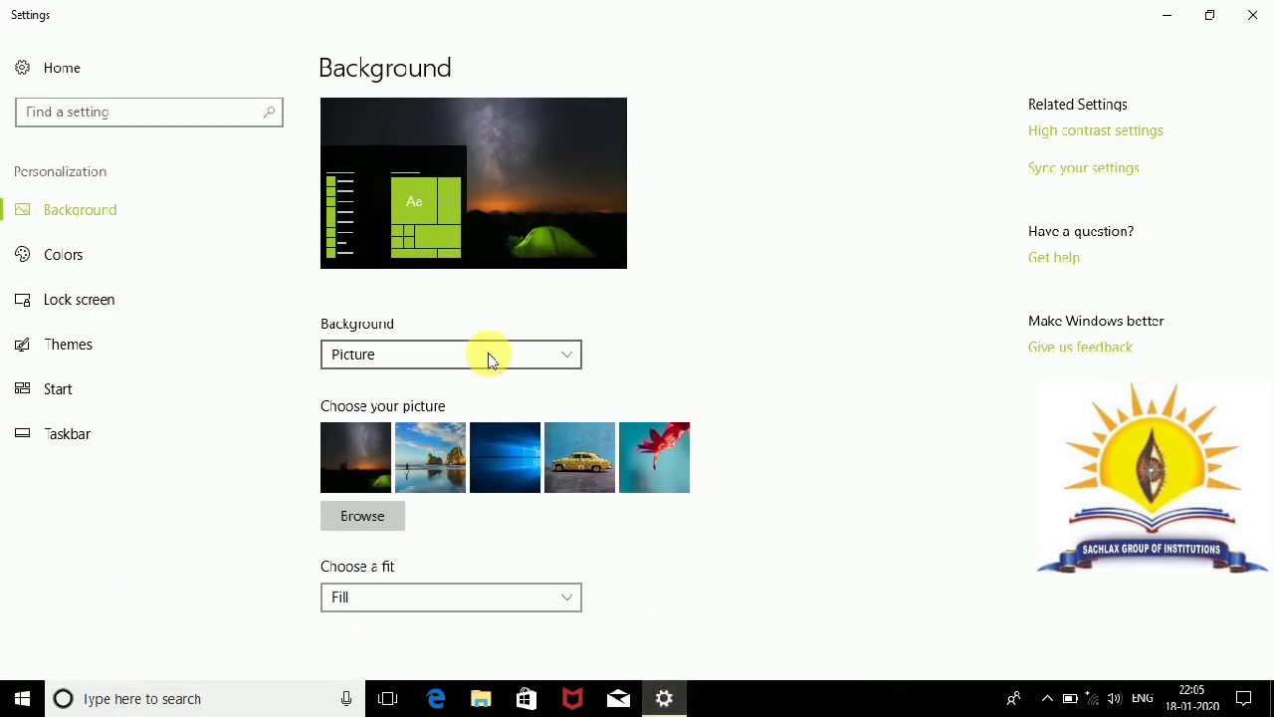
Step: Change the background to a solid color, choose Black, check the desktop and return to Settings
click(488, 357)
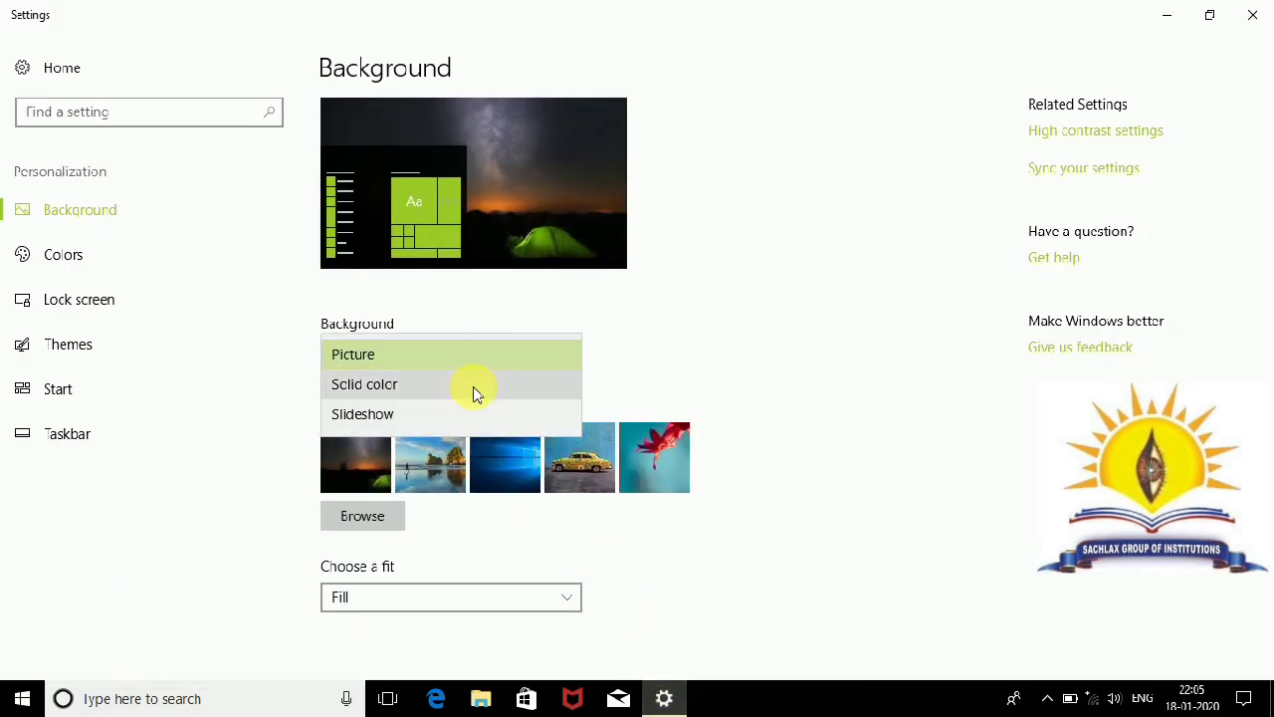
click(471, 392)
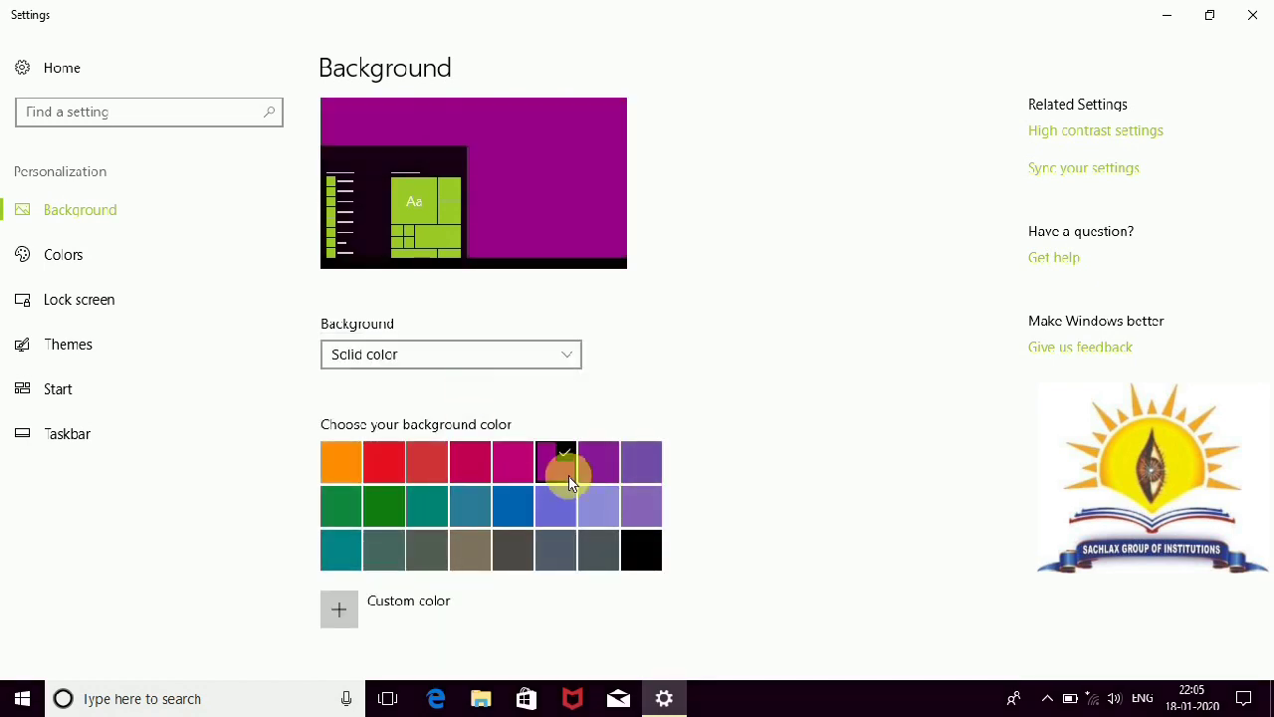
click(642, 555)
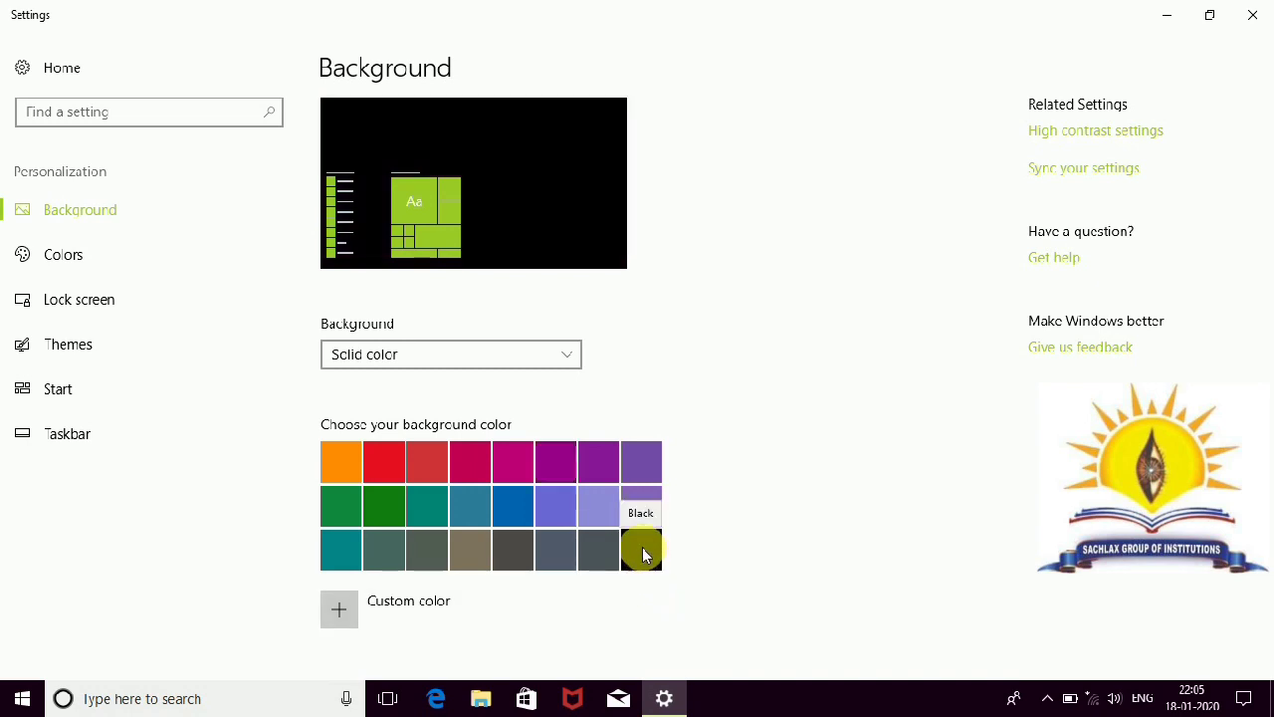
click(1162, 14)
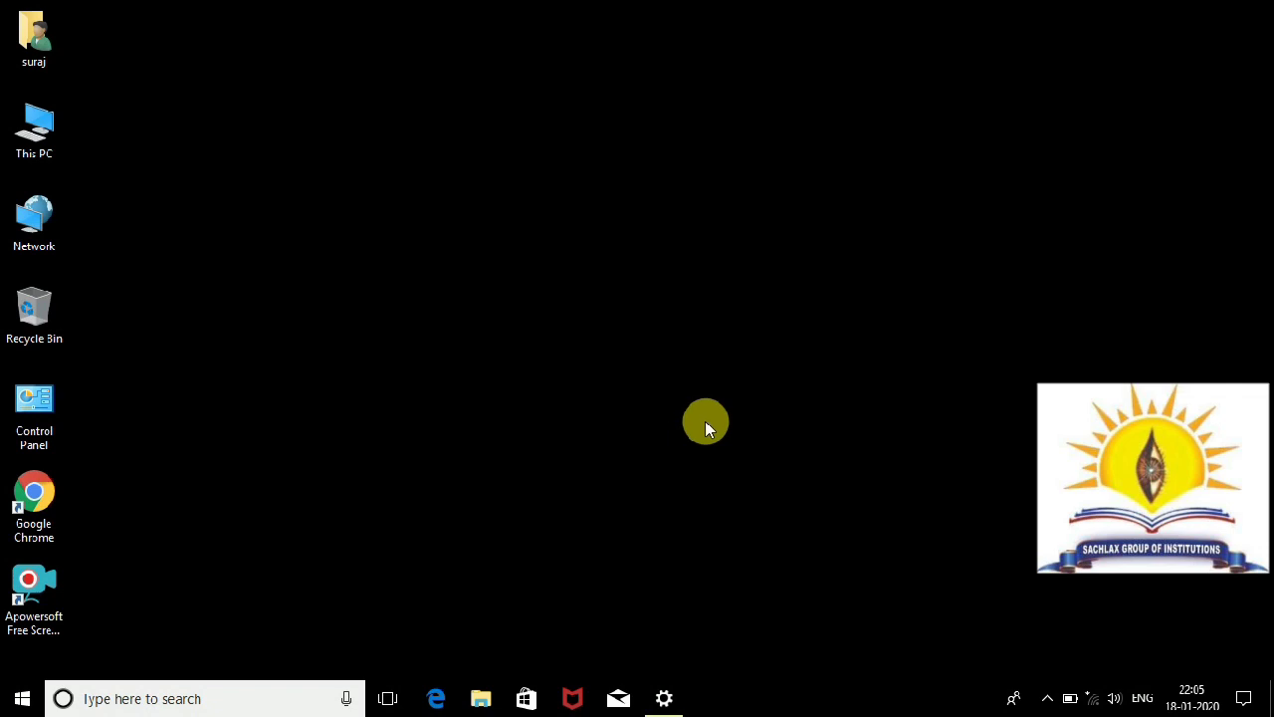
click(664, 697)
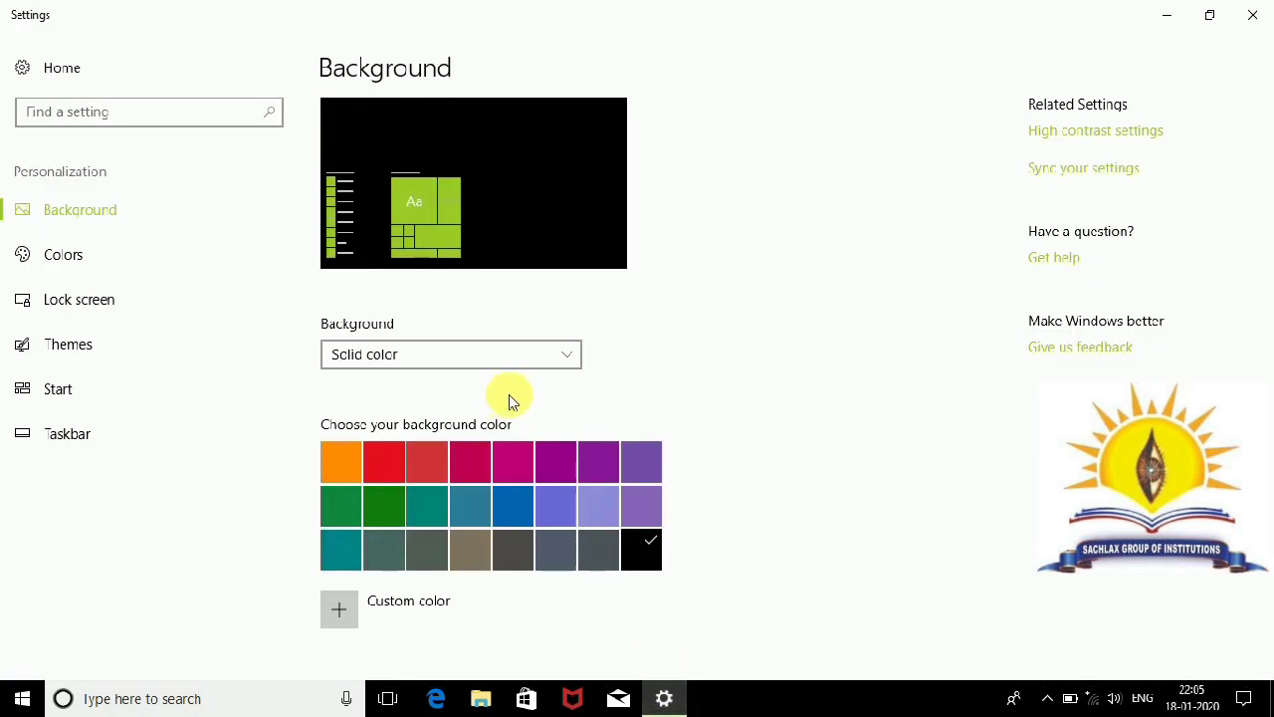
Step: Change the background type to Slideshow and choose the Saved Pictures folder as its album
click(535, 357)
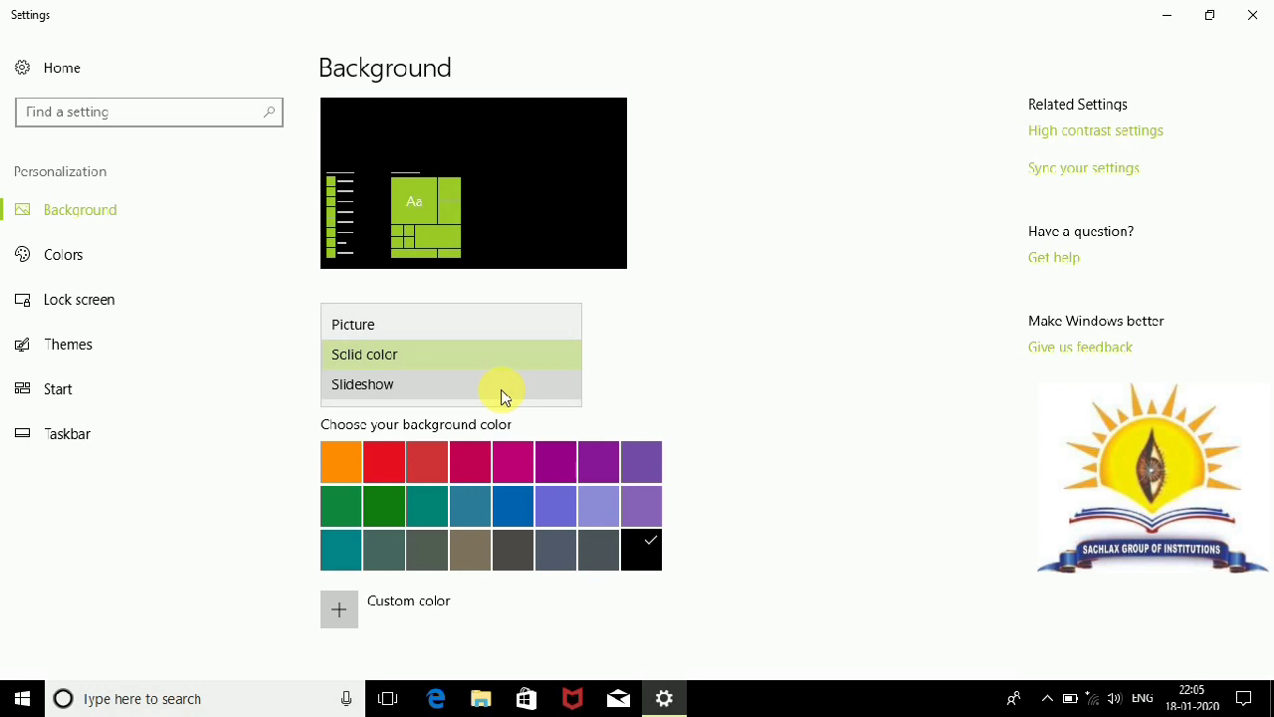
click(503, 395)
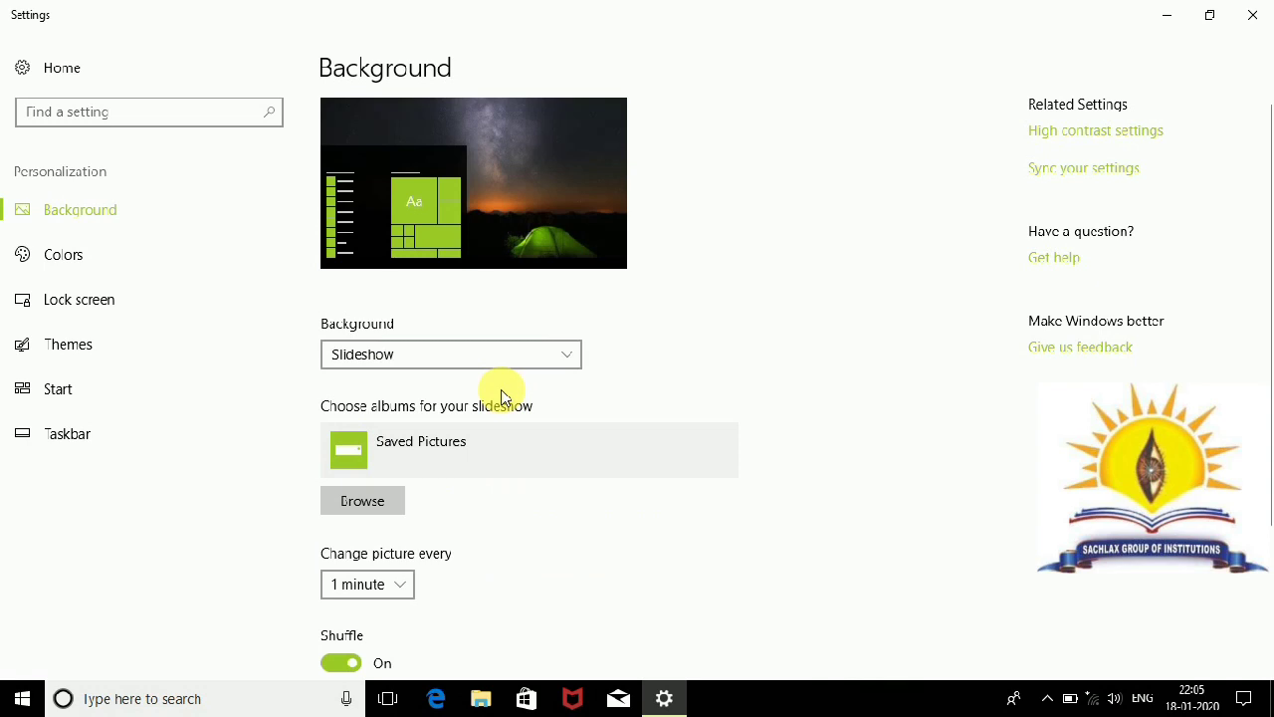
click(365, 505)
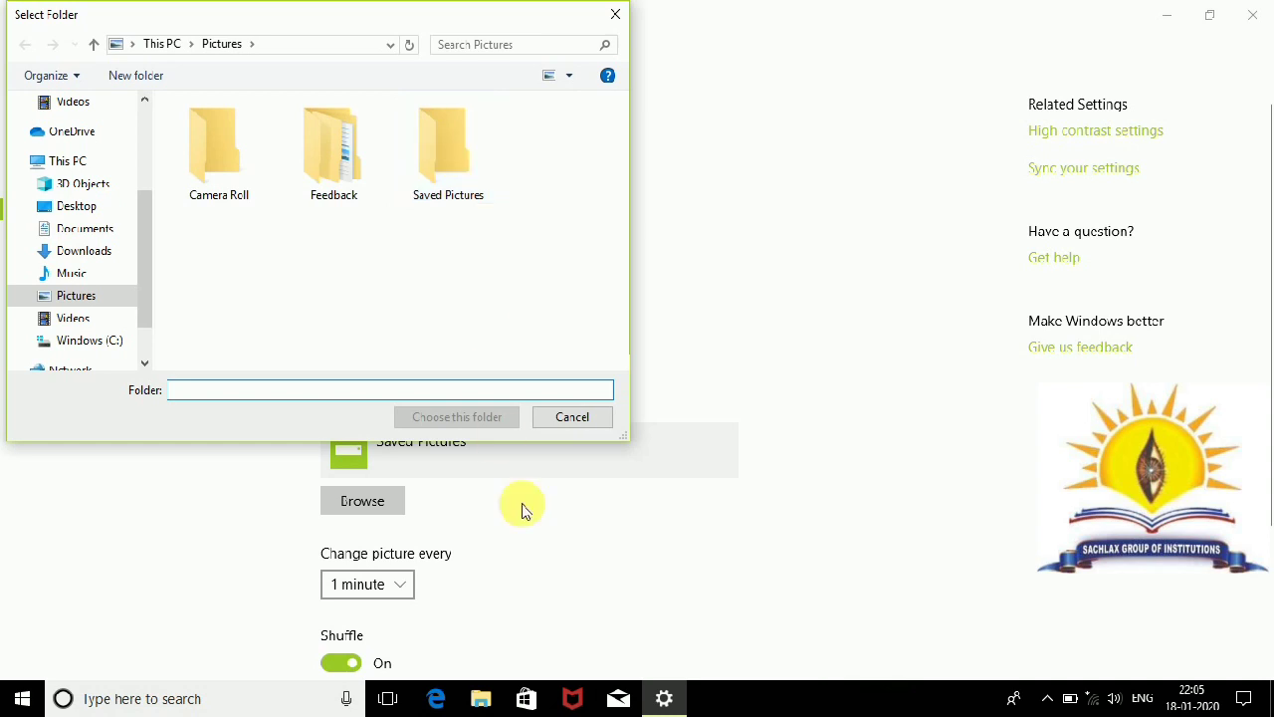
double_click(448, 177)
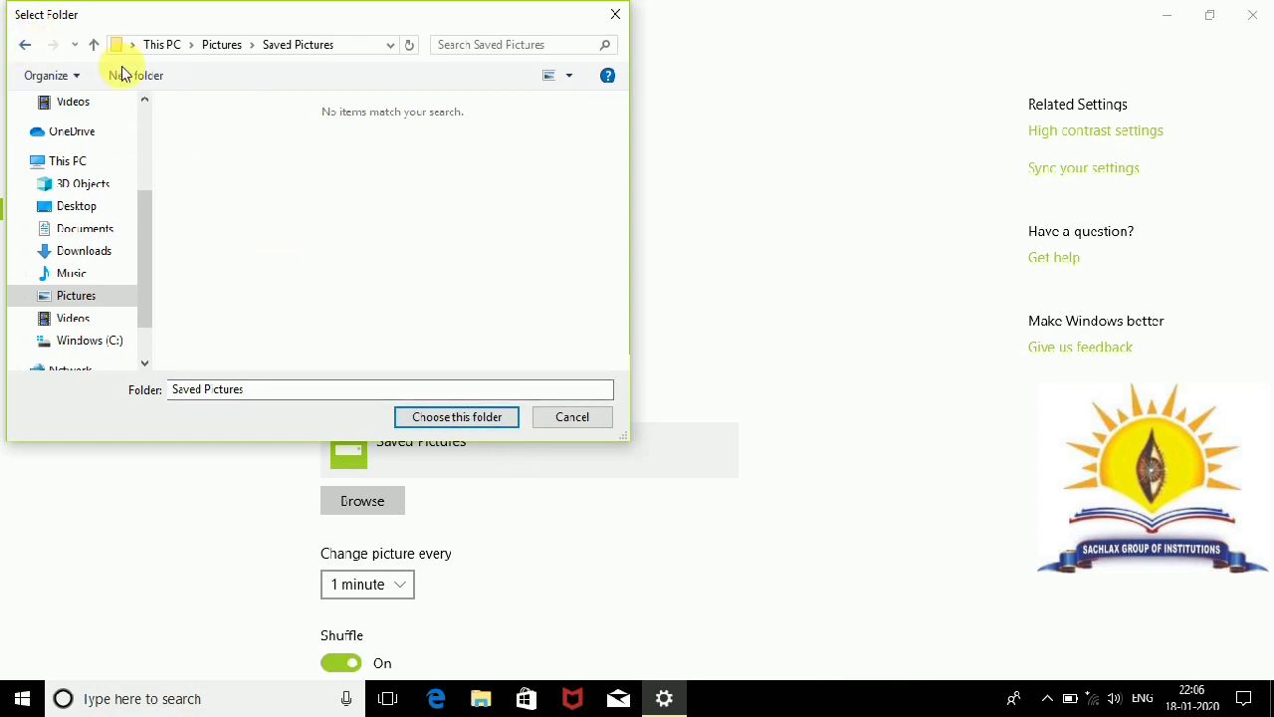
key(alt+Left)
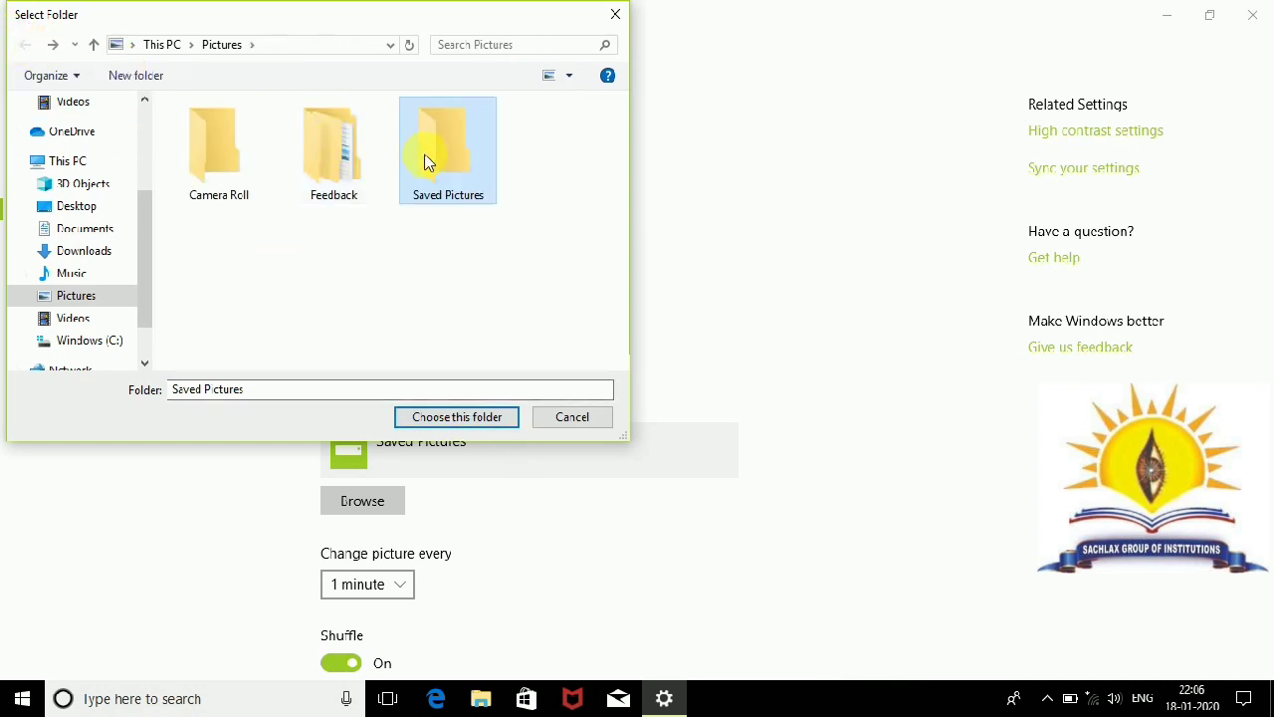
click(468, 417)
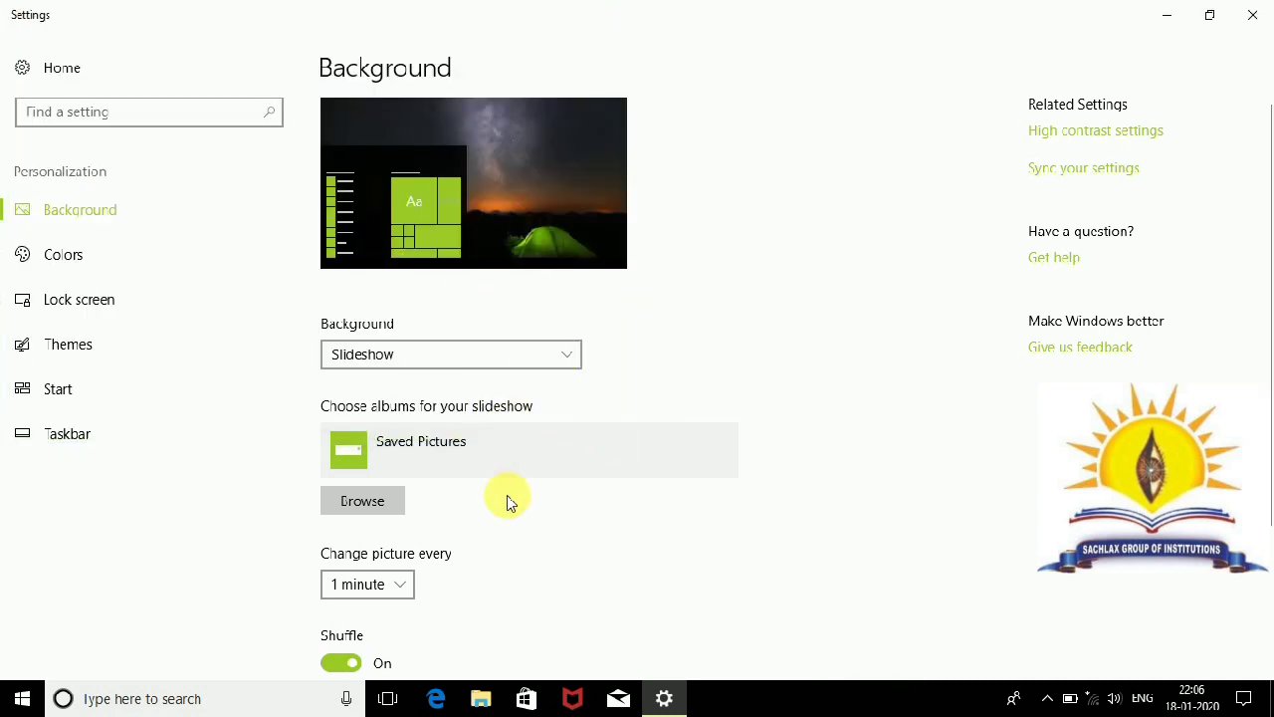
click(364, 502)
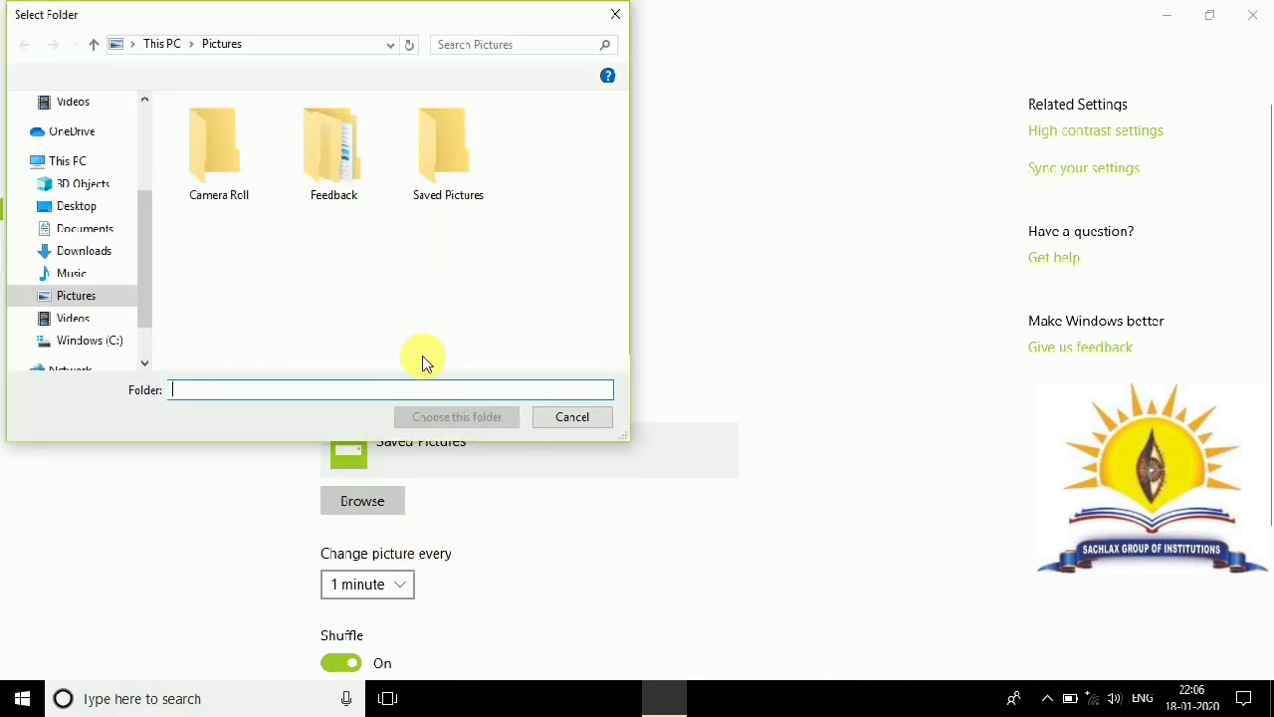
click(435, 163)
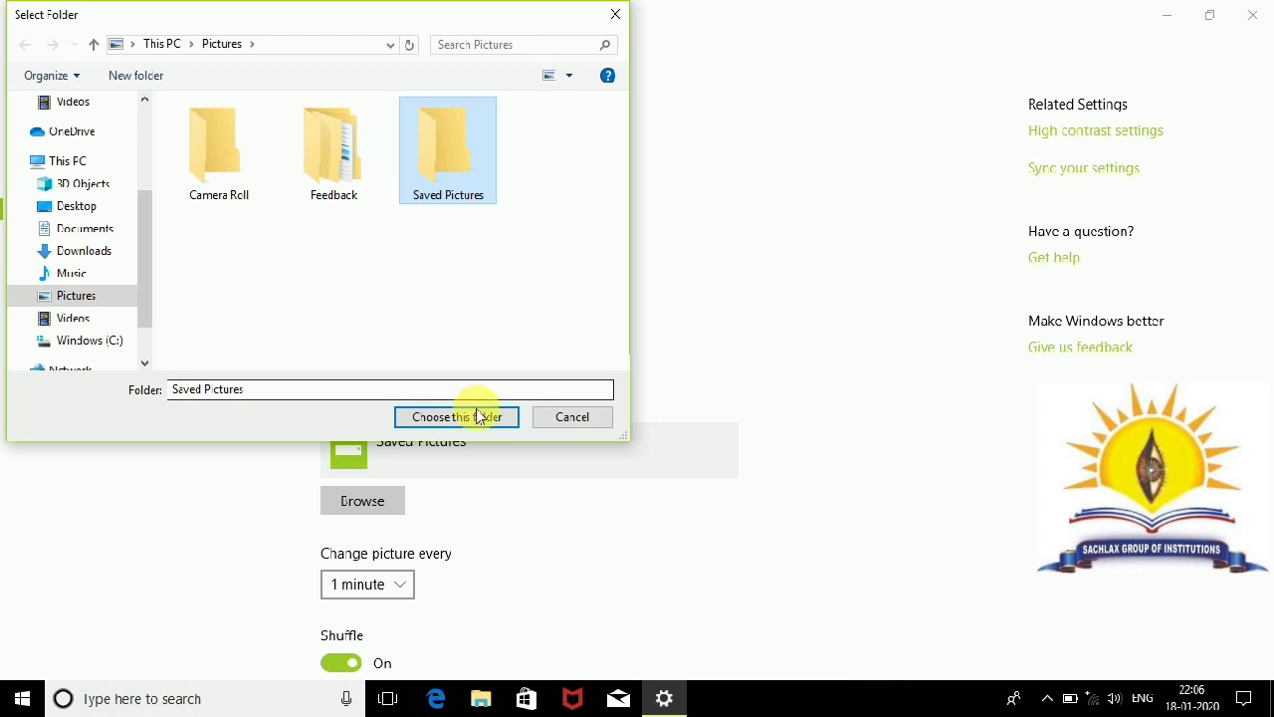
click(574, 417)
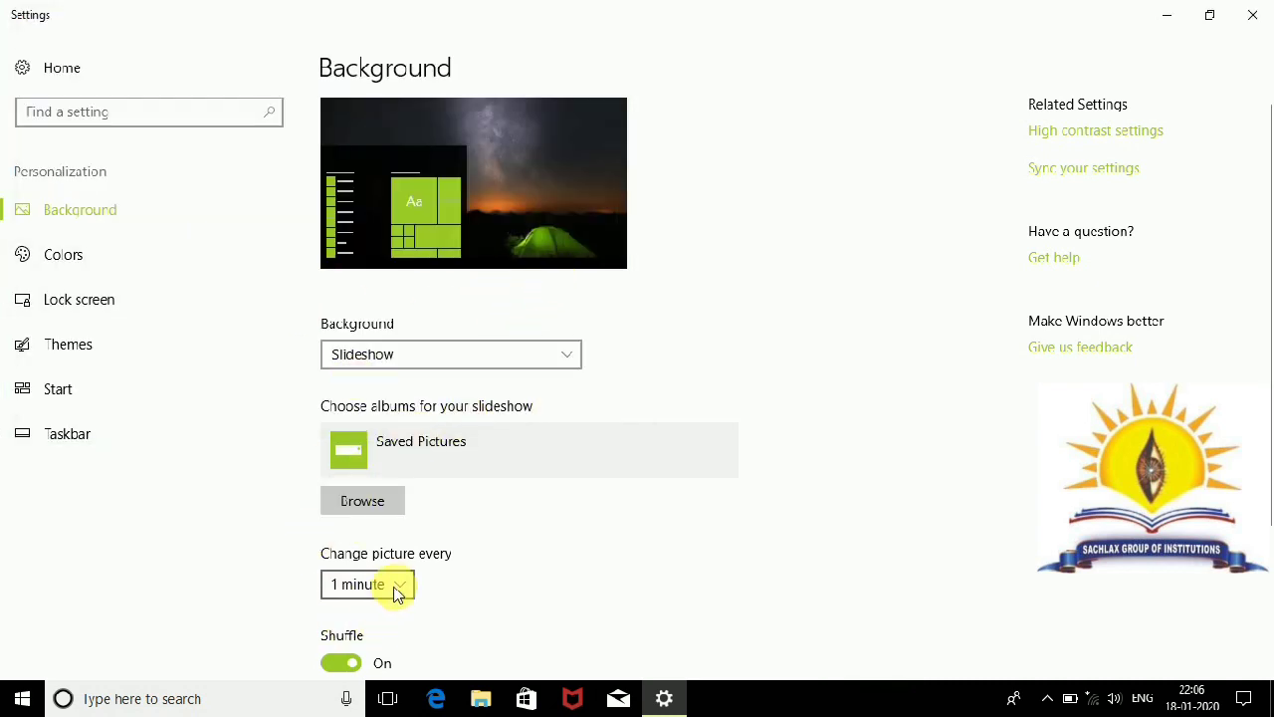
Step: Switch the background type back to Picture and choose Fill as the picture fit
click(415, 355)
click(408, 301)
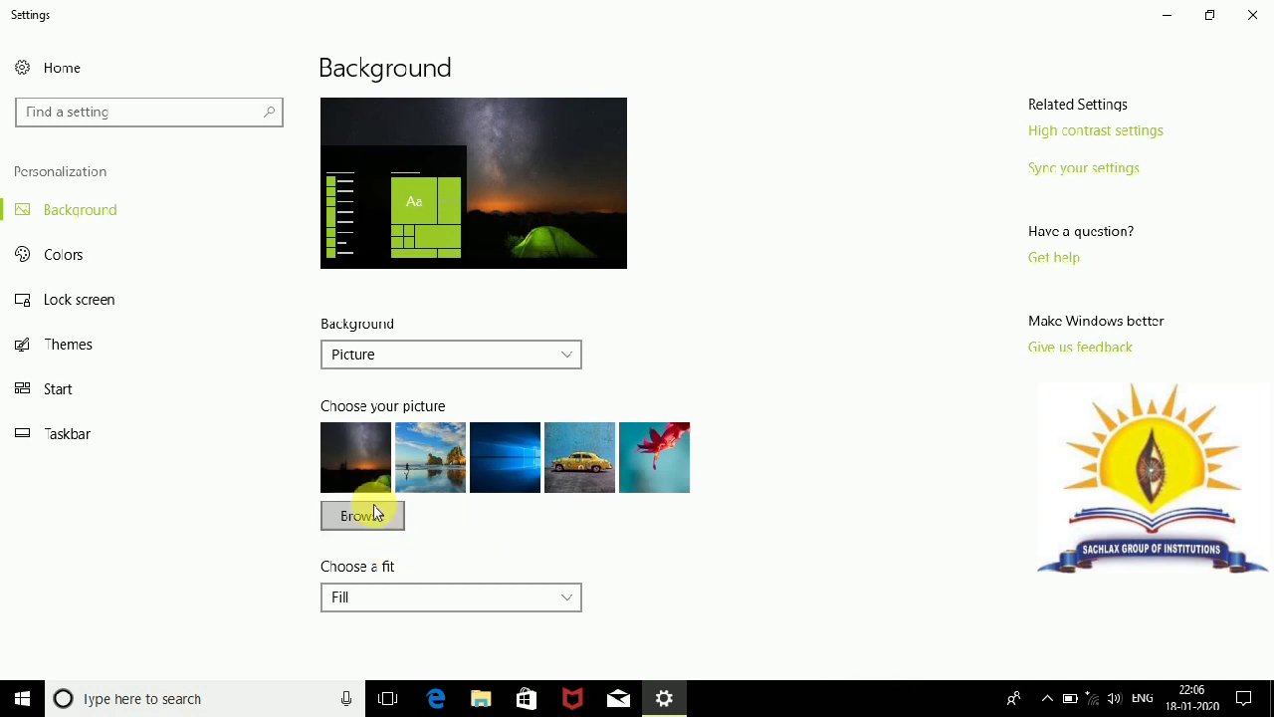
click(417, 598)
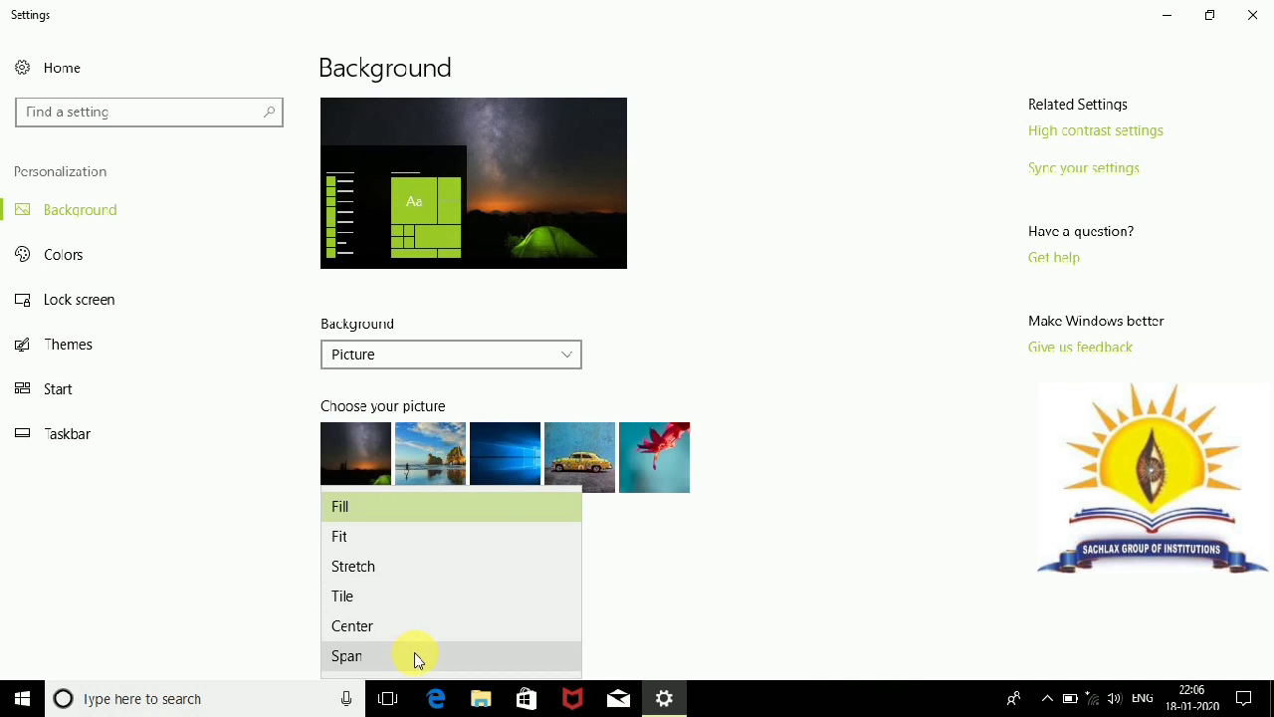
click(416, 513)
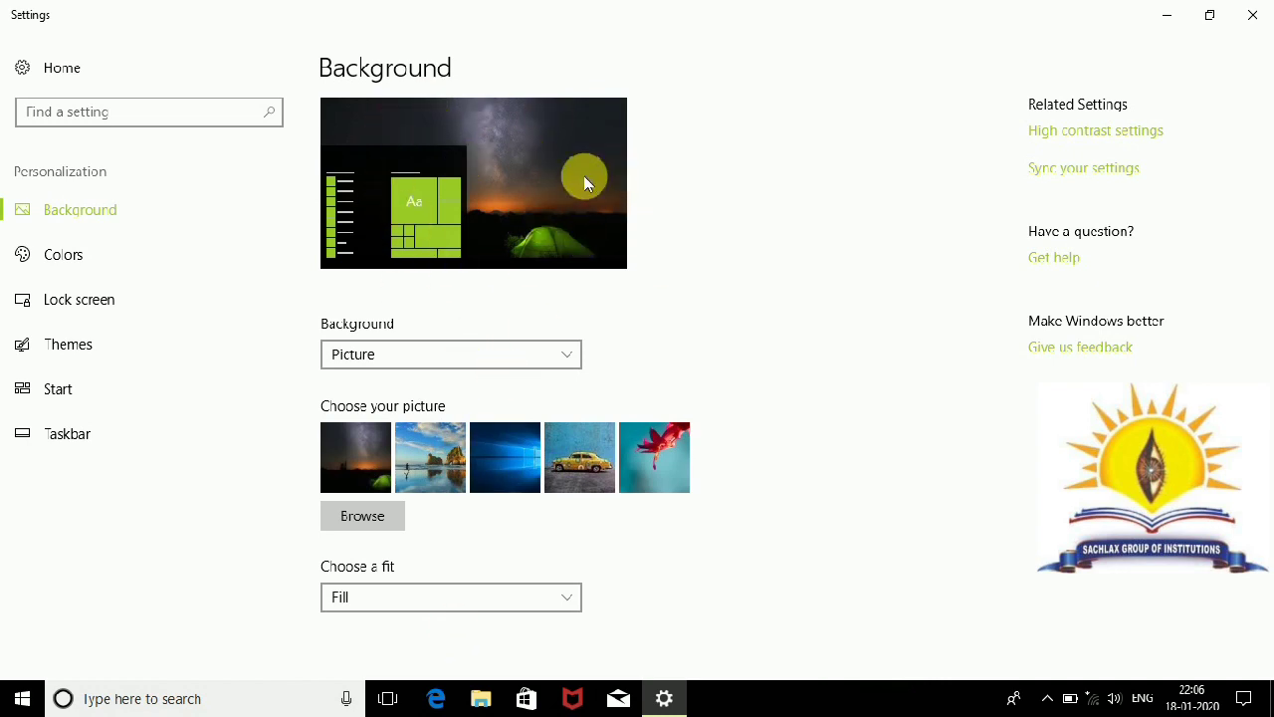
Step: Change the background picture's fit to Fit and check how it looks on the desktop
click(535, 602)
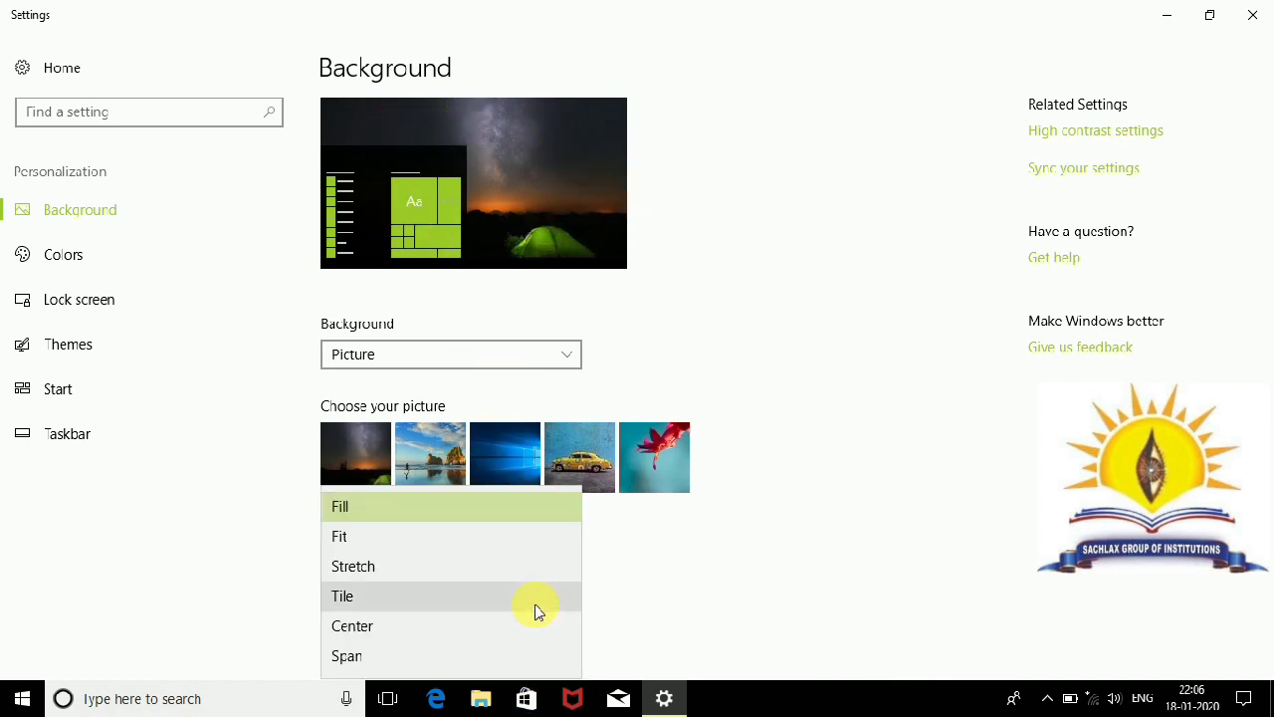
click(498, 544)
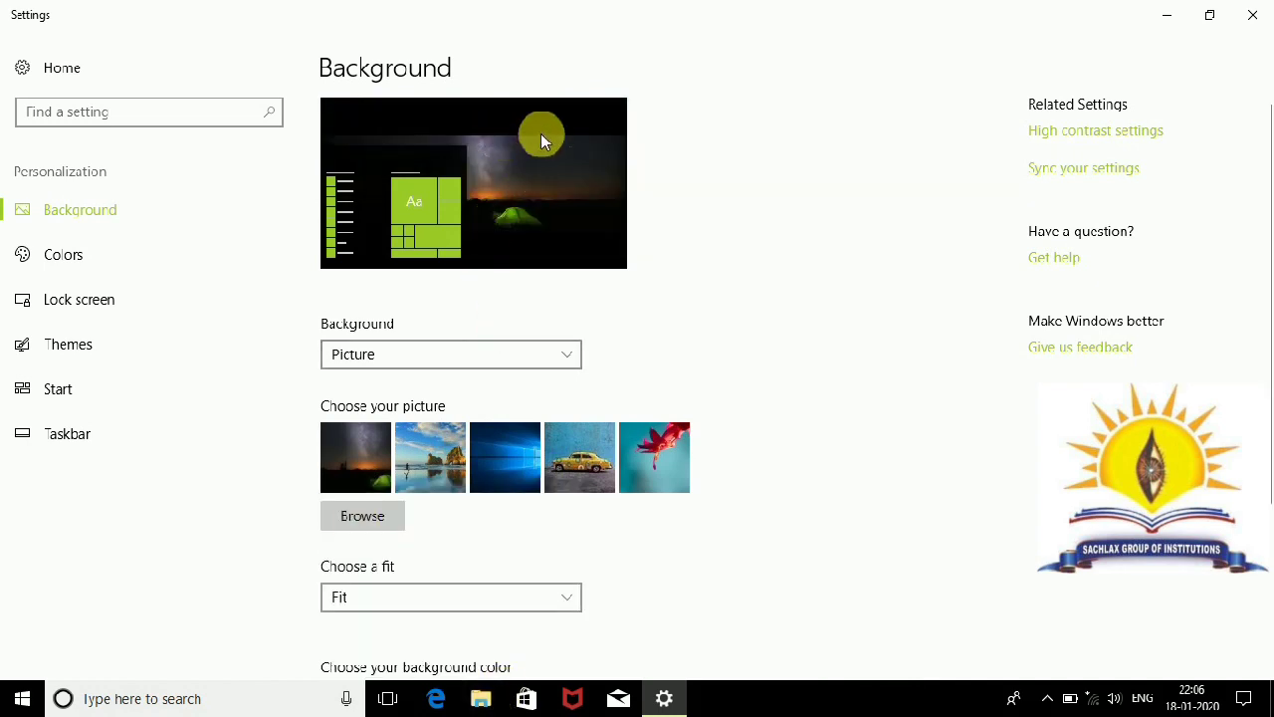
click(1165, 15)
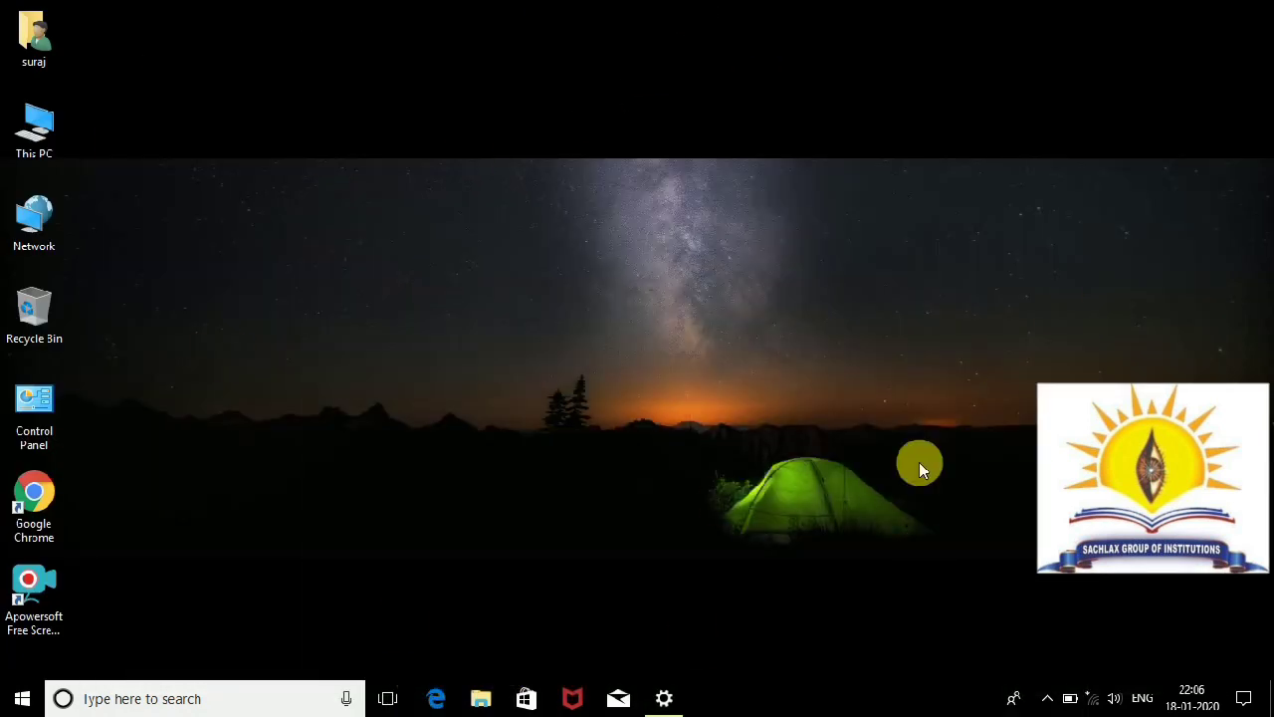
Step: View the fitted picture on the desktop, return to Settings and look into the picture browser without choosing a file
click(664, 698)
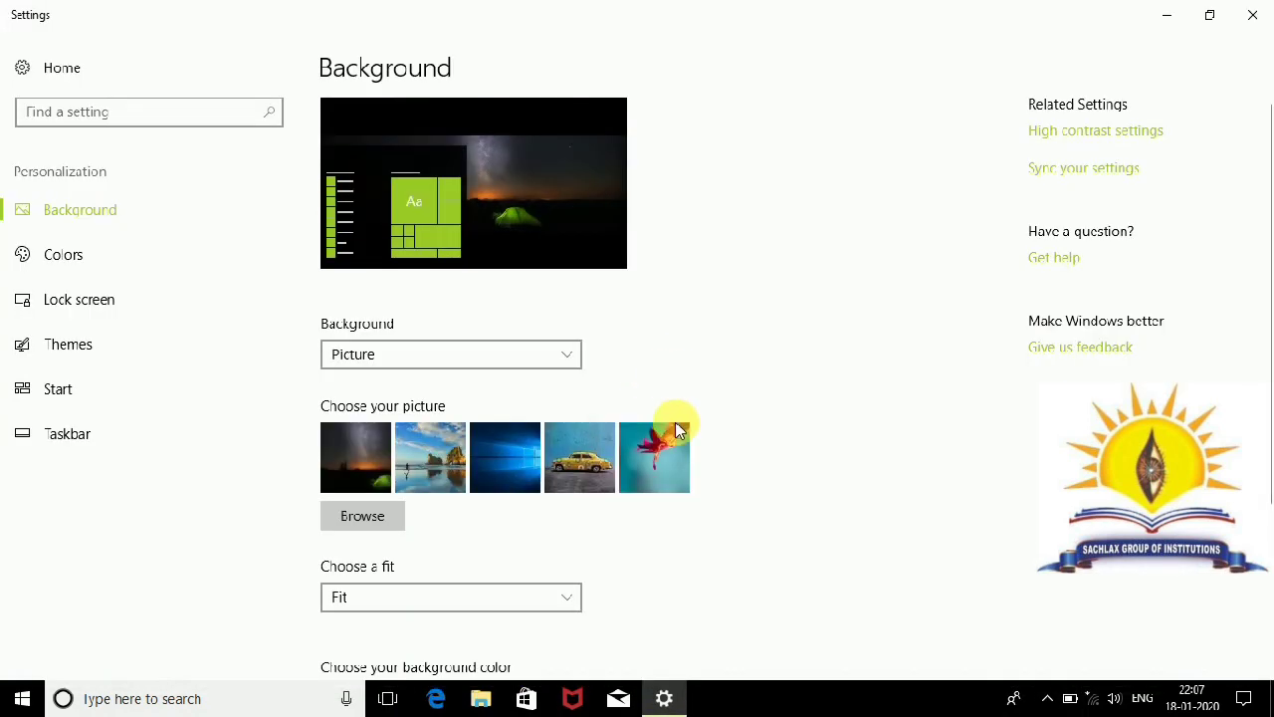
click(664, 698)
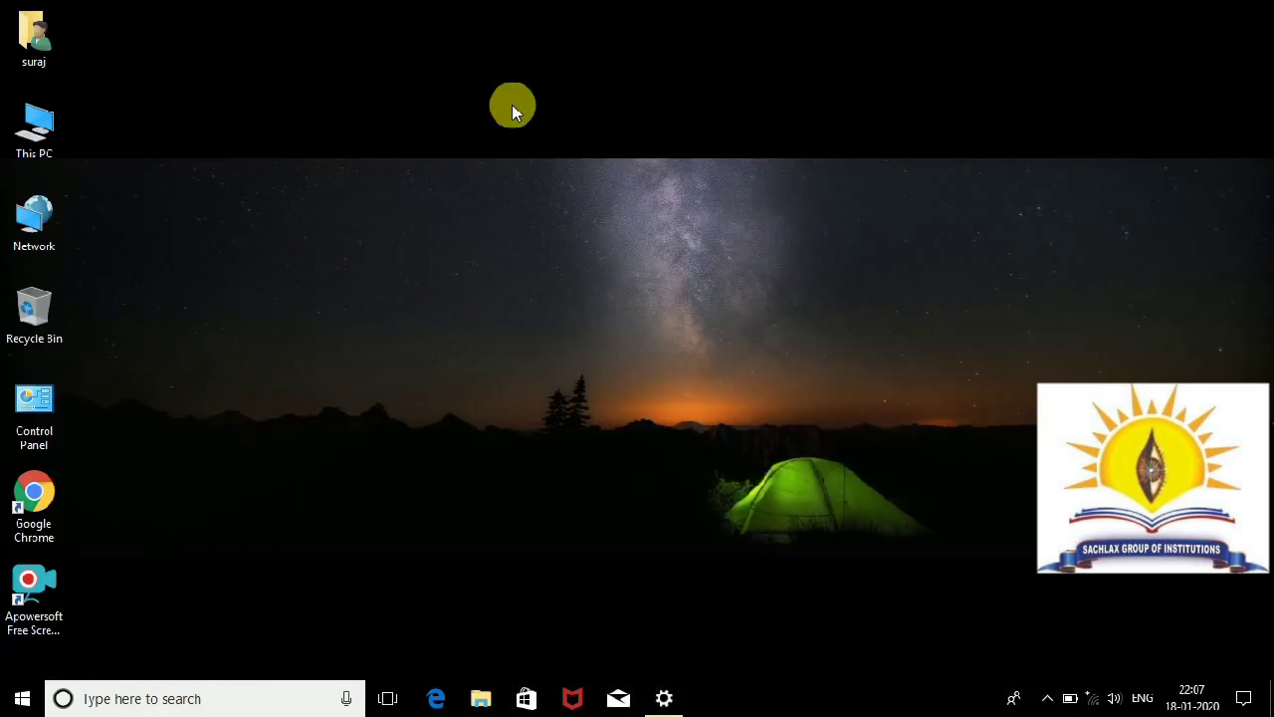
click(664, 697)
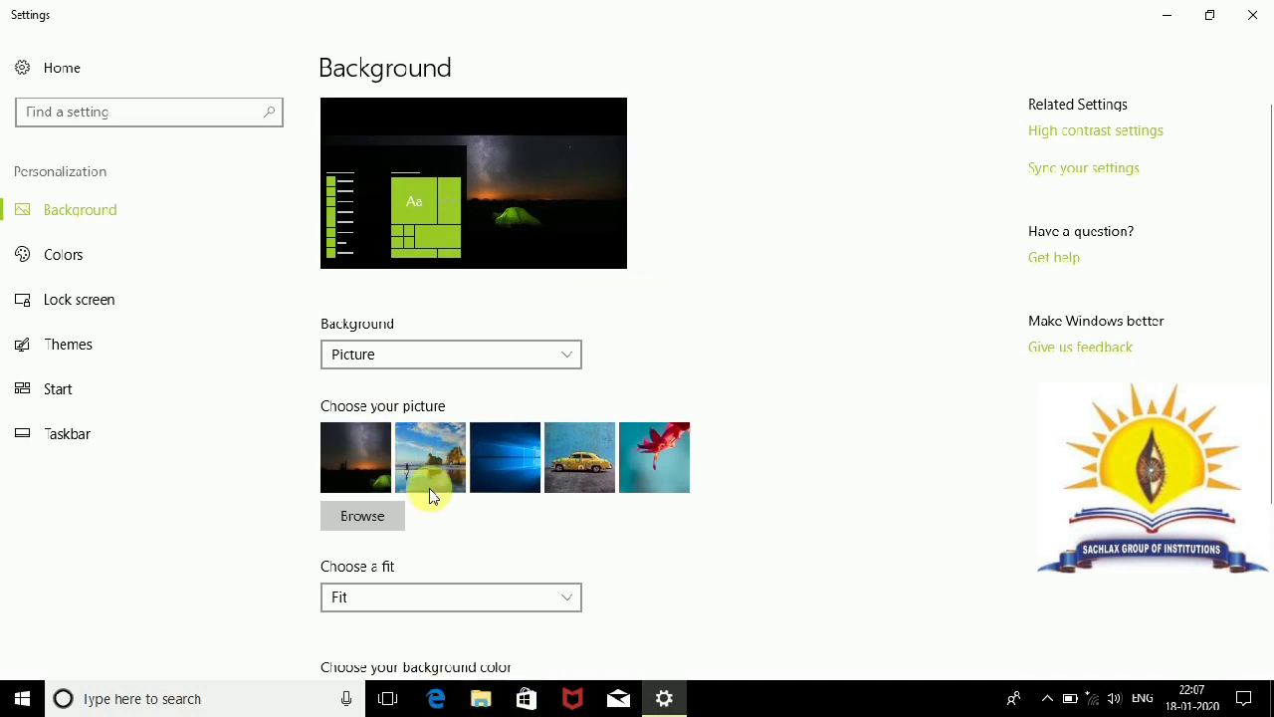
click(388, 516)
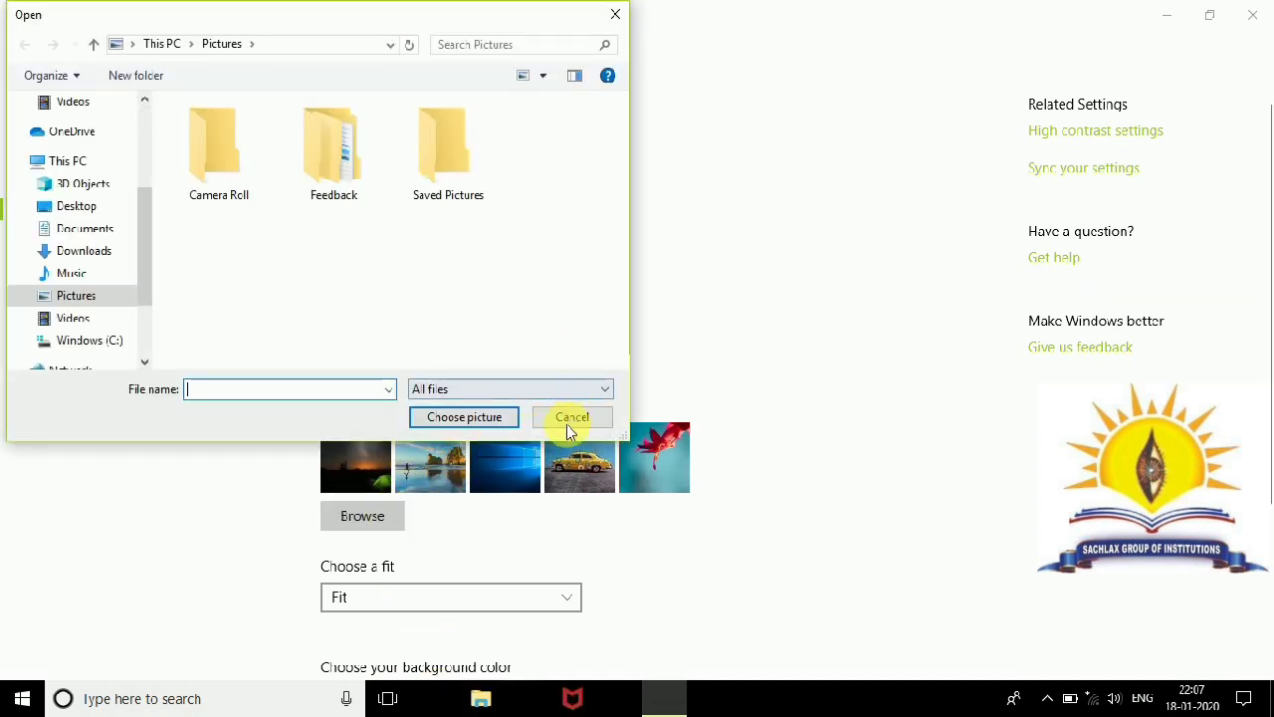
click(570, 416)
Step: Change the background picture's fit to Stretch, check it on the desktop and return to Settings
click(504, 602)
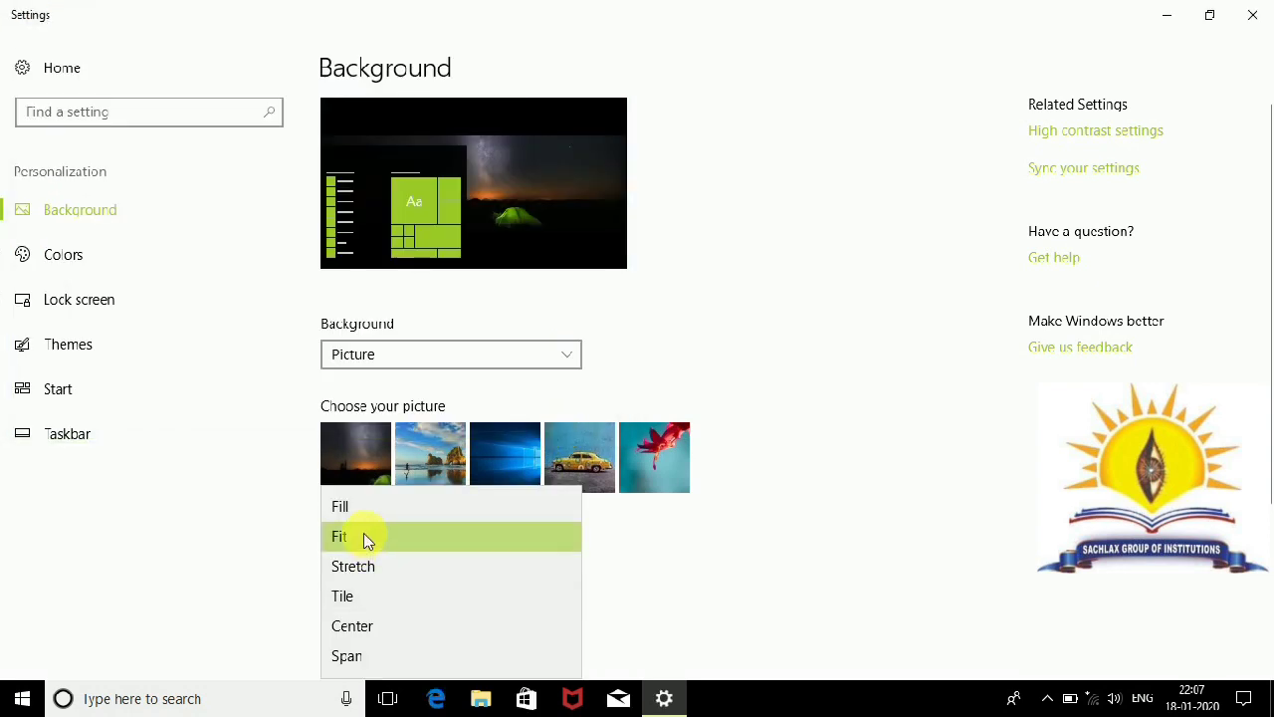
click(370, 567)
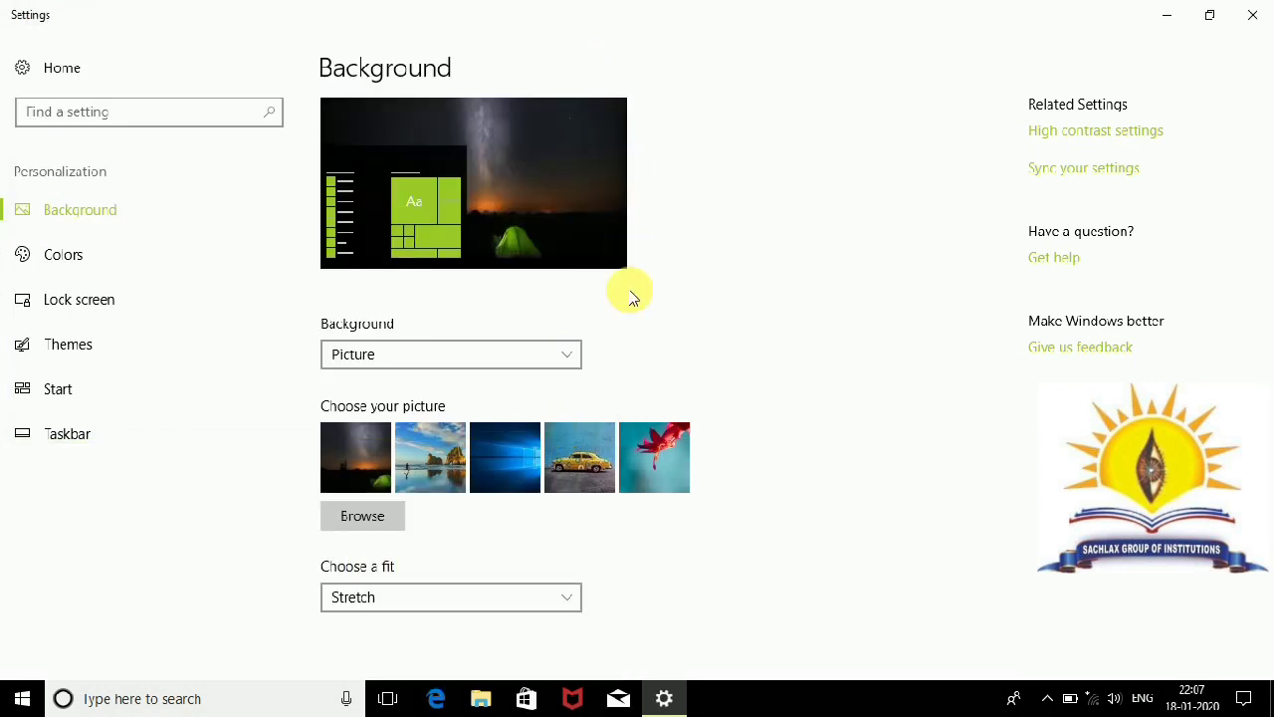
click(1169, 19)
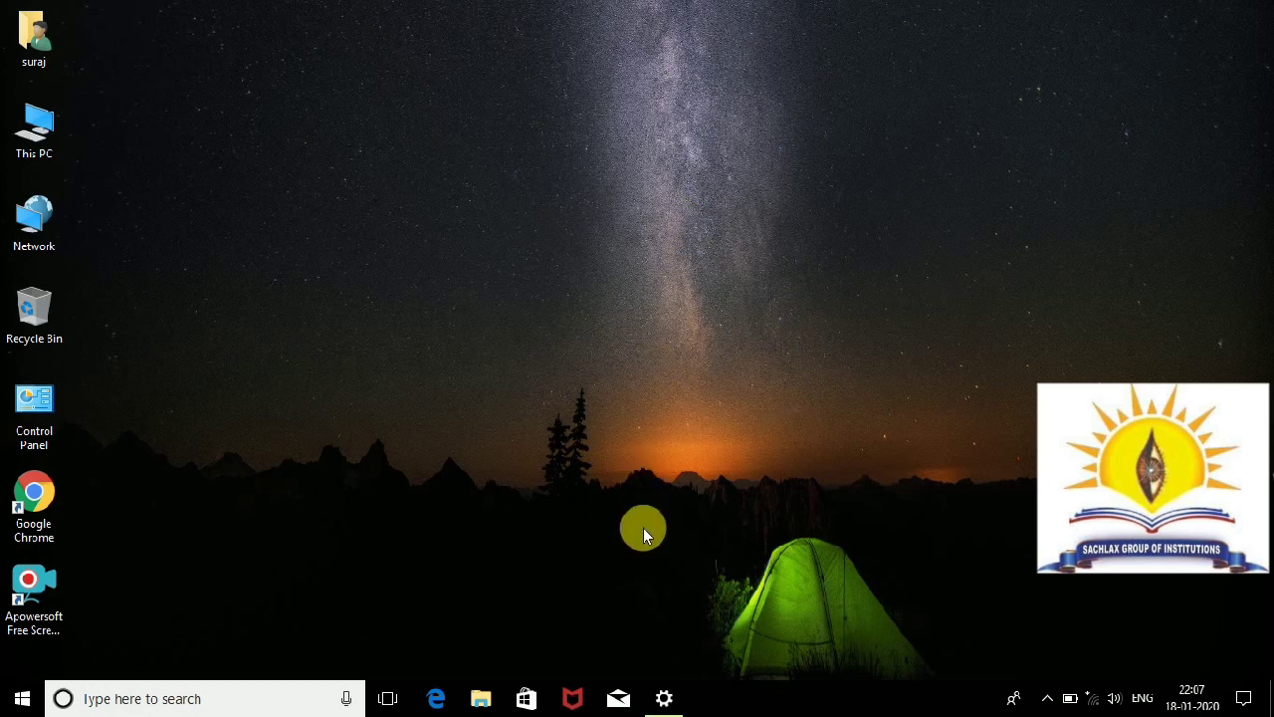
click(665, 702)
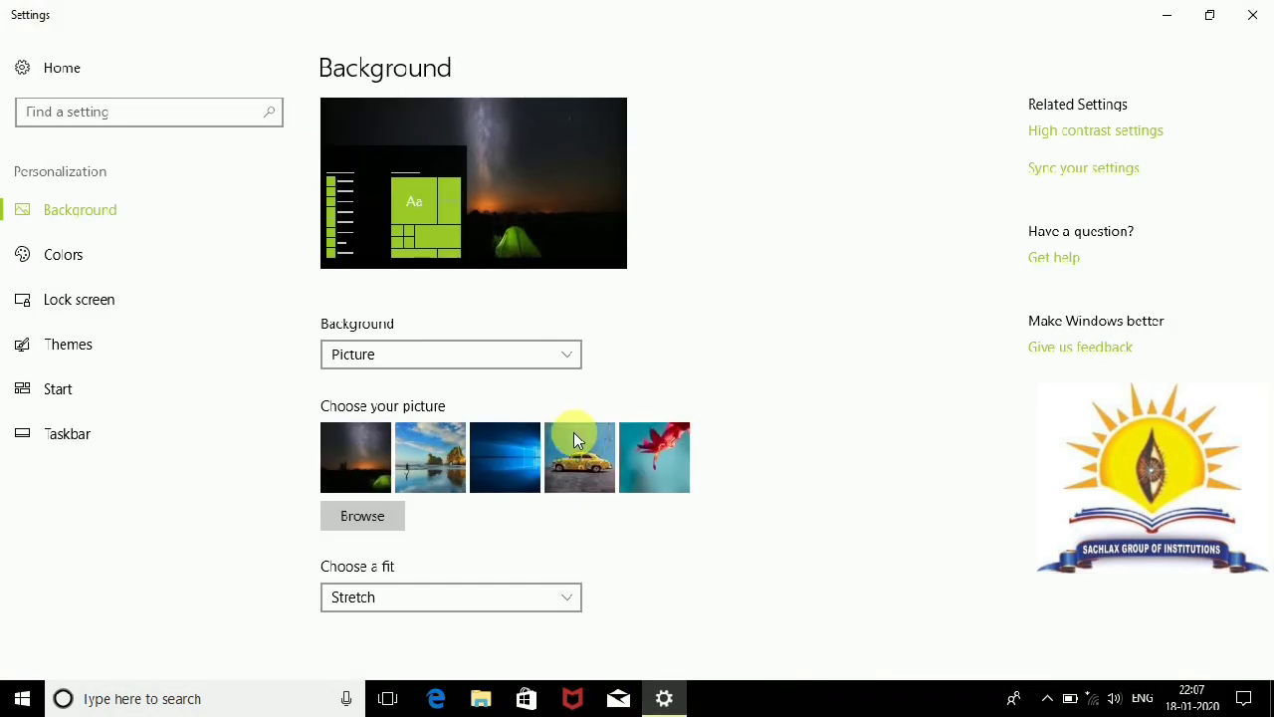
Step: Switch the background type to Solid color, check the desktop and return to Settings
click(493, 350)
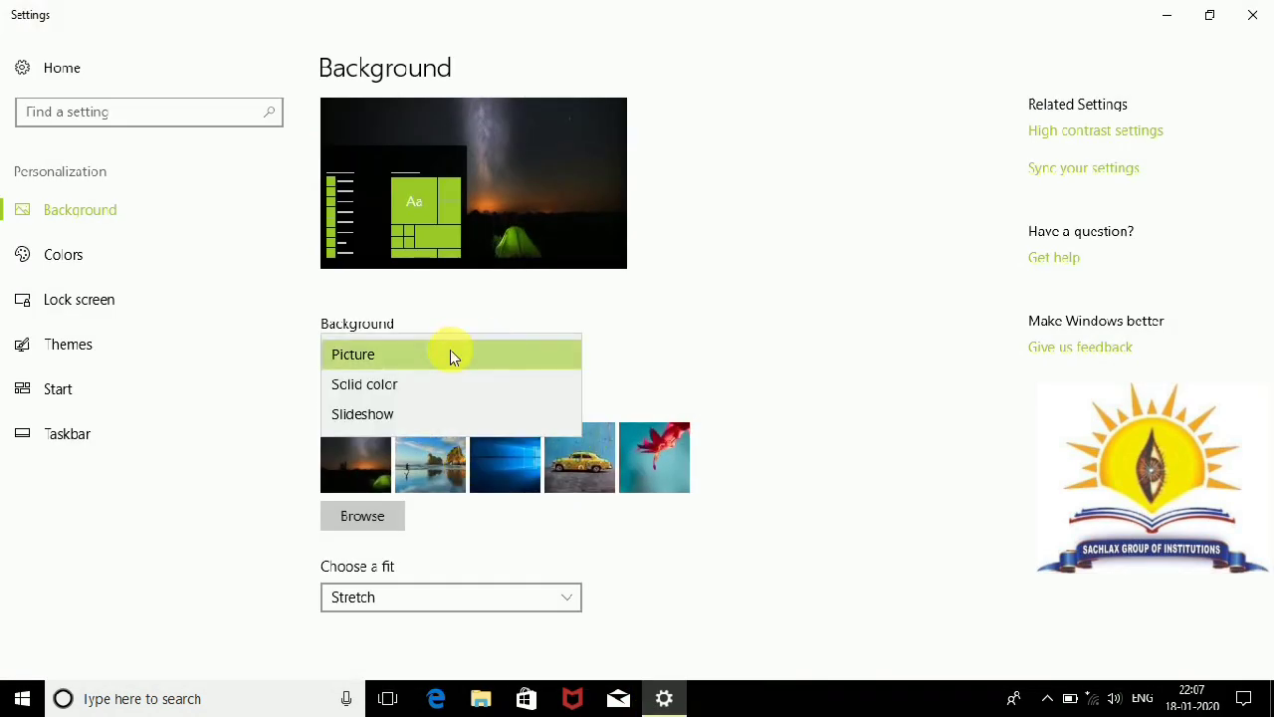
click(427, 387)
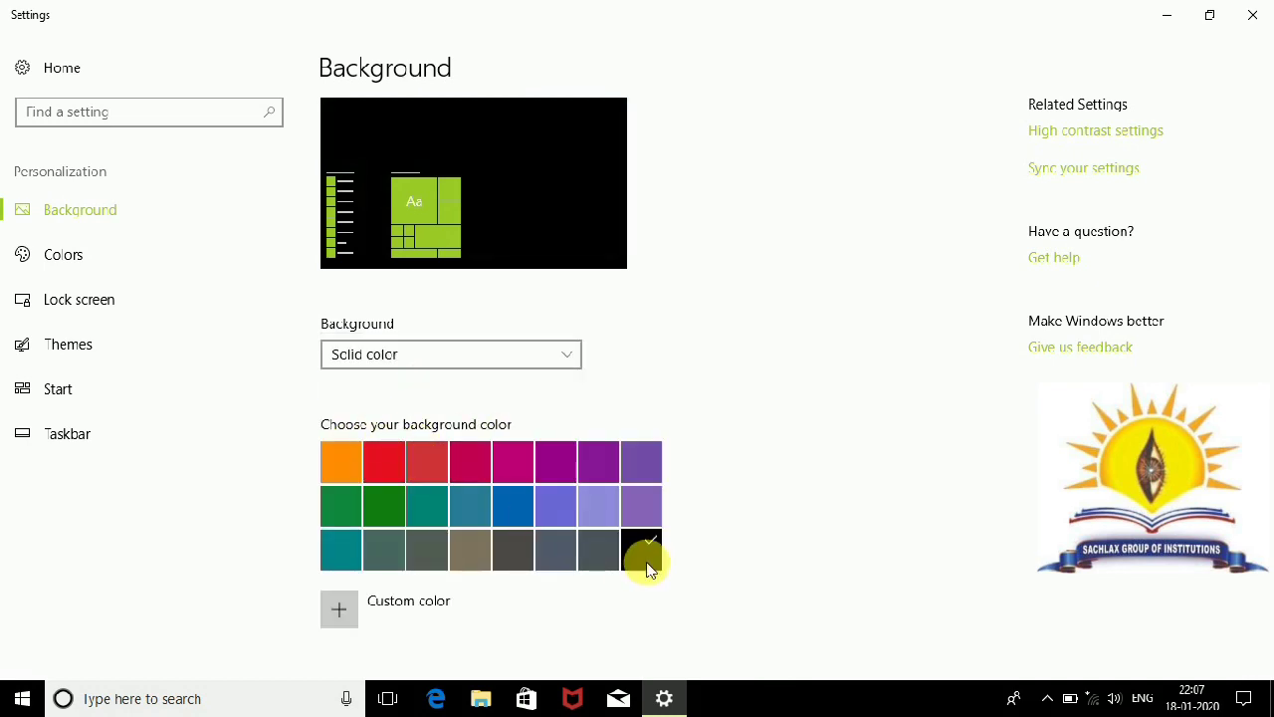
click(1168, 14)
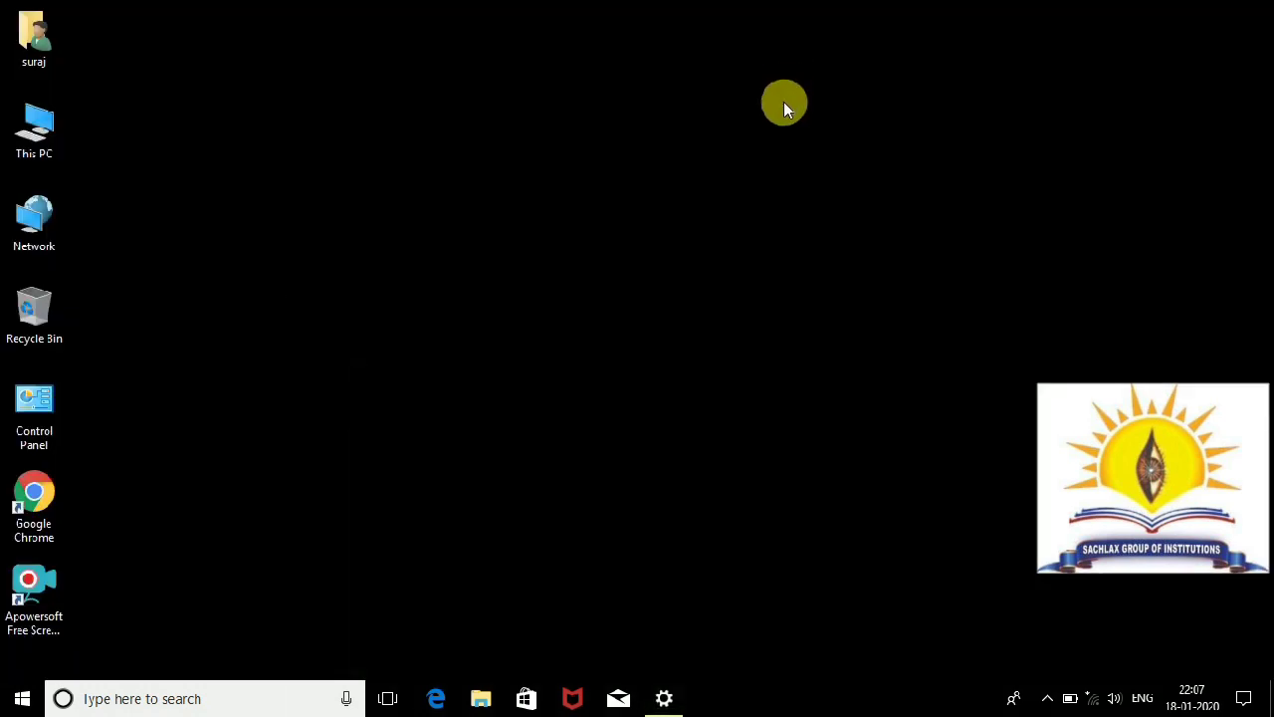
click(667, 697)
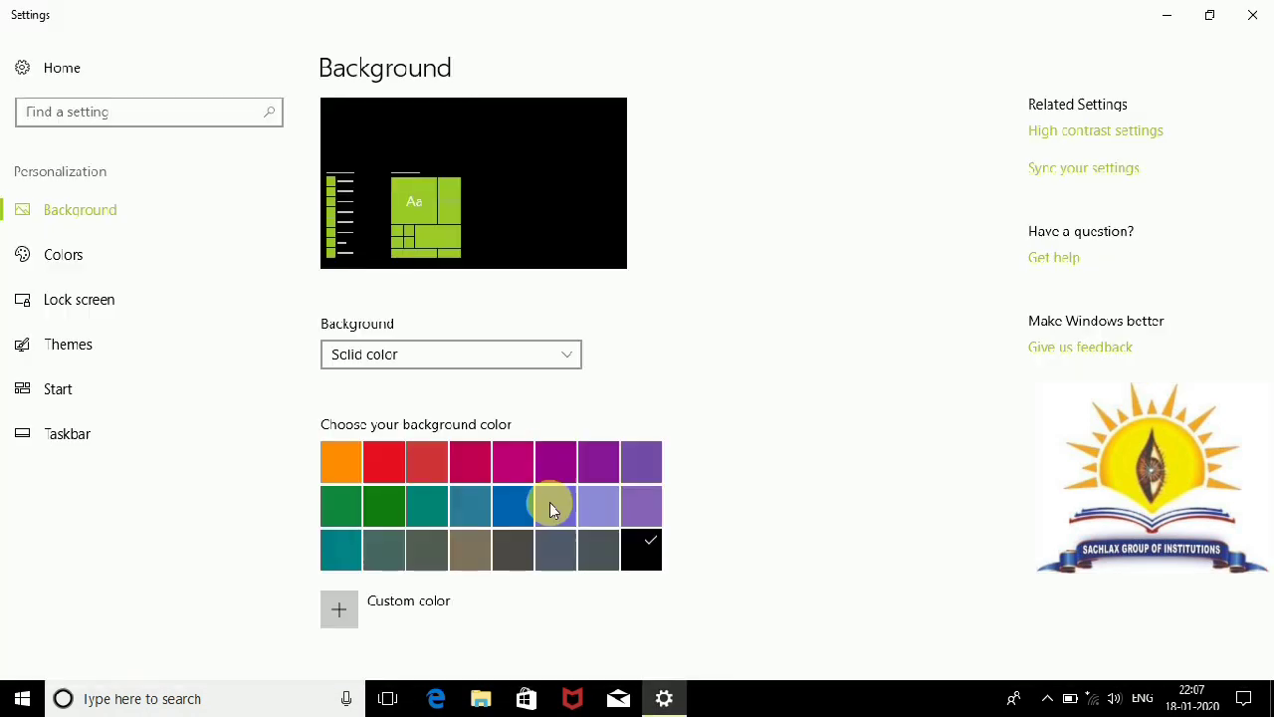
Step: Try orange and dark green as the background color, and apply a bright blue custom color
click(349, 468)
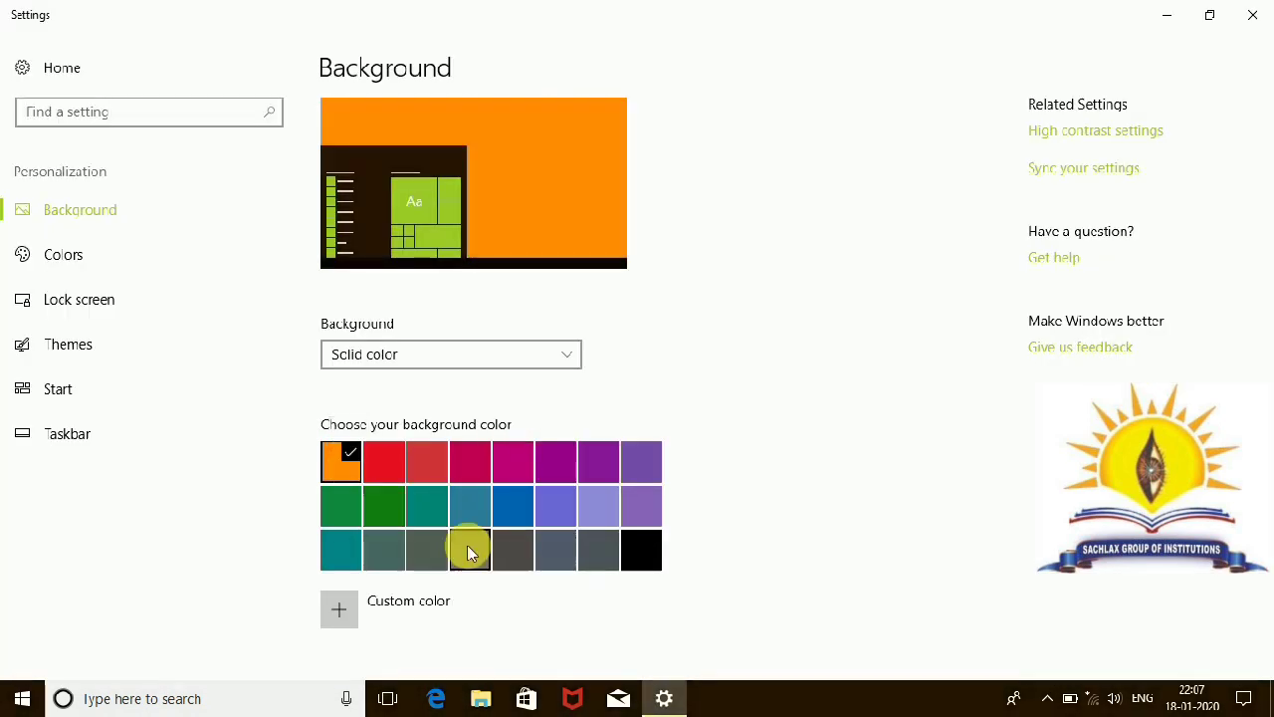
click(388, 510)
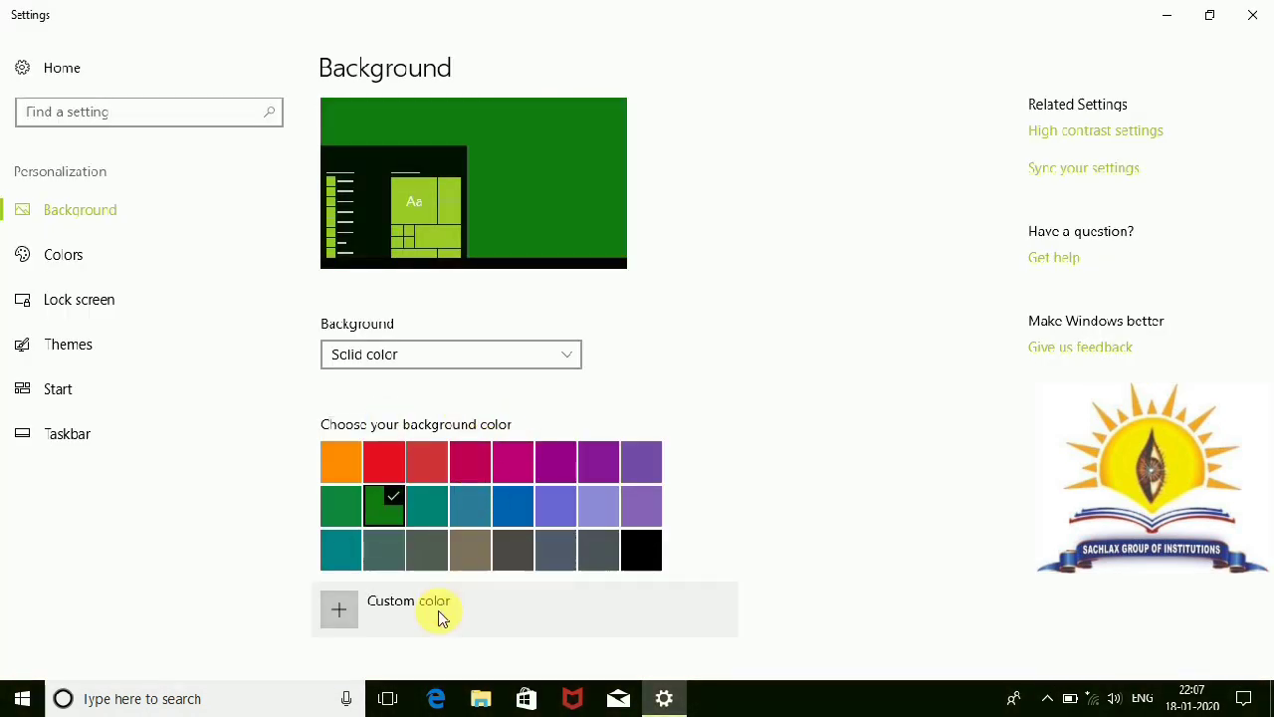
click(339, 609)
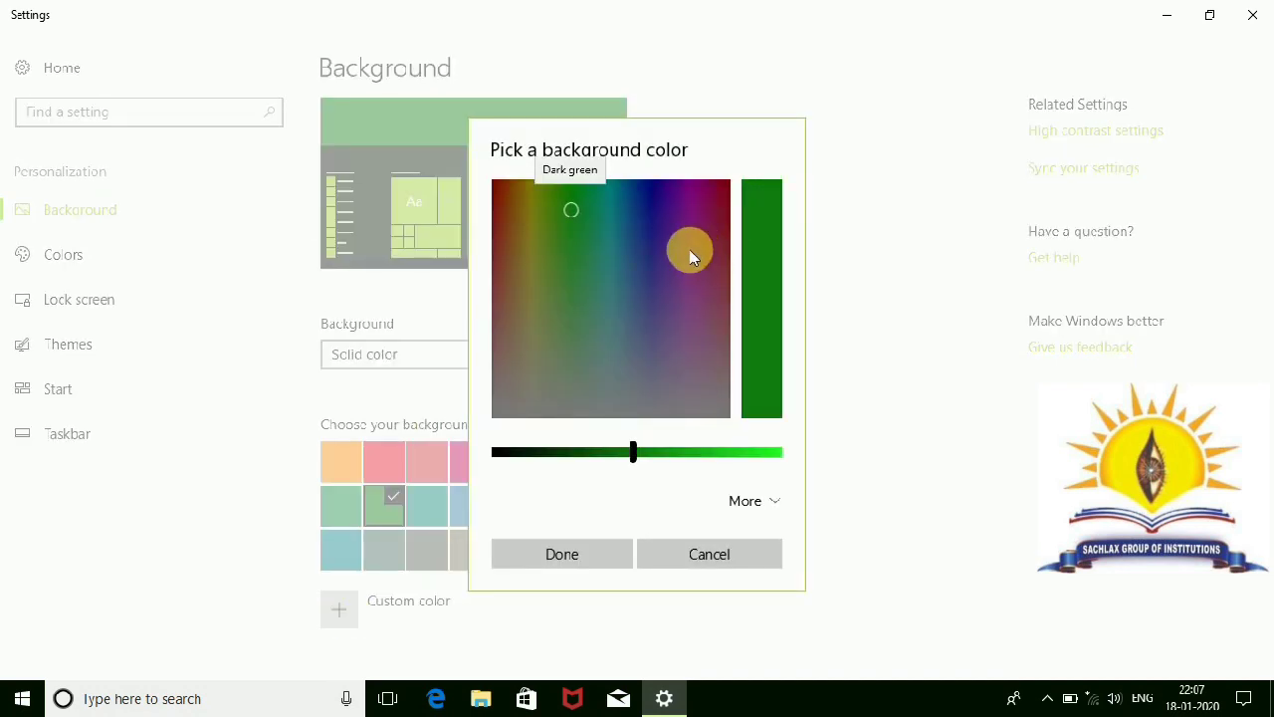
click(627, 226)
drag(633, 452, 712, 456)
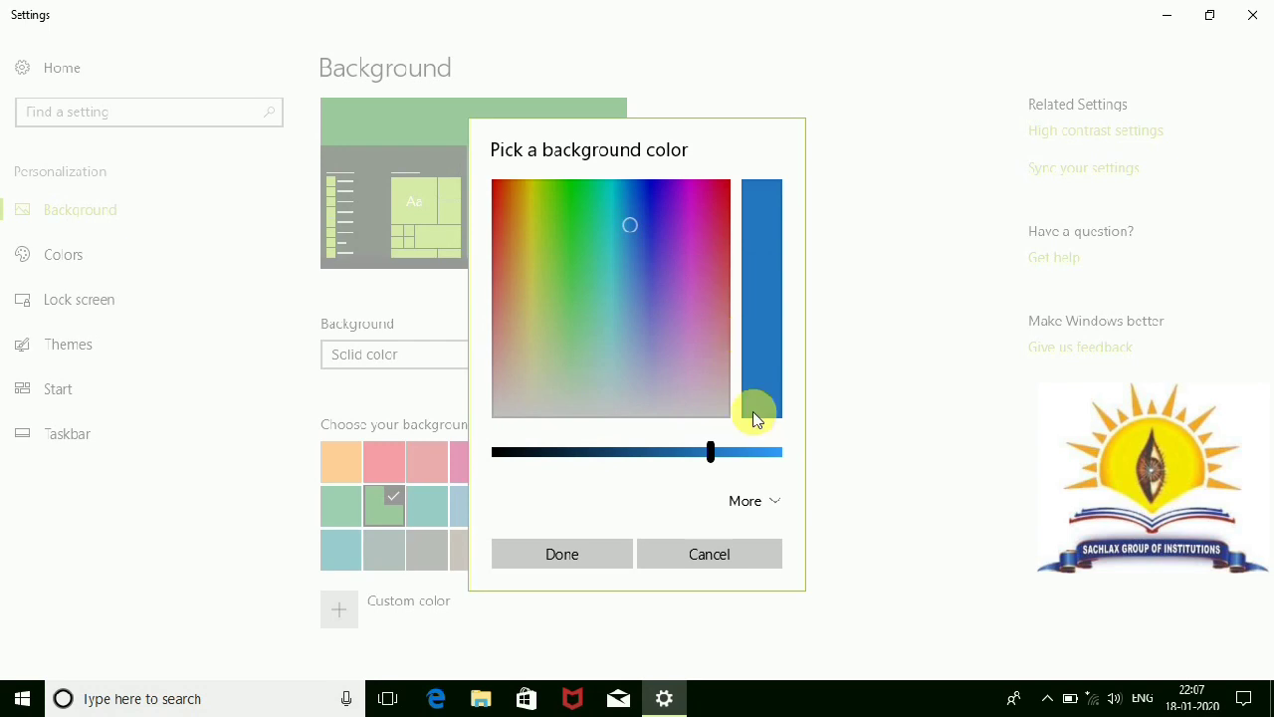
click(757, 451)
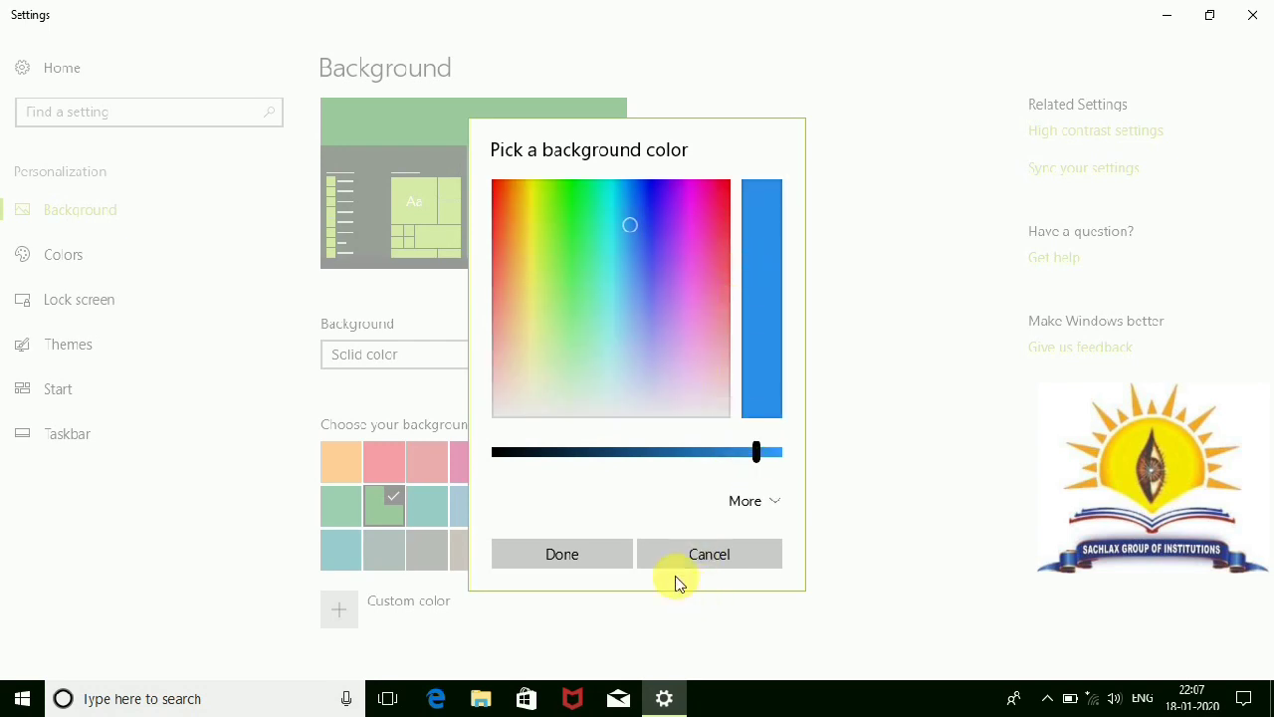
click(560, 555)
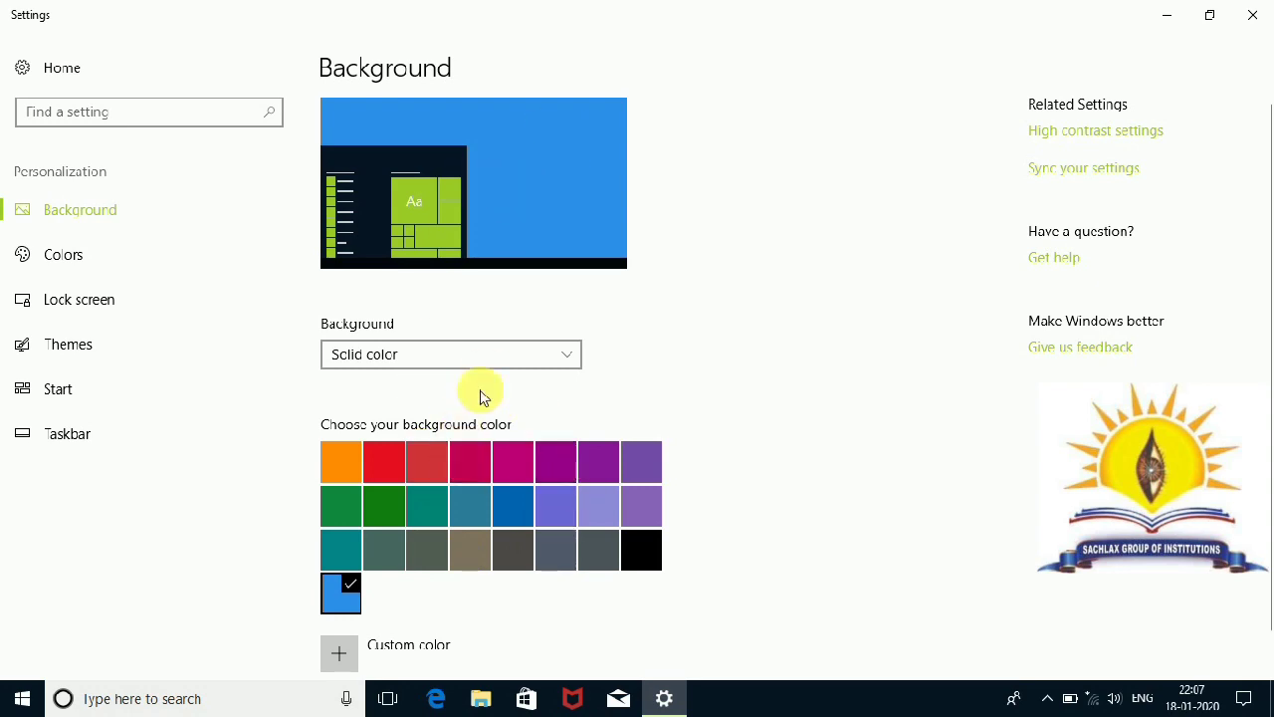
Step: Switch the background type back to Picture and set its fit to Fit
click(498, 356)
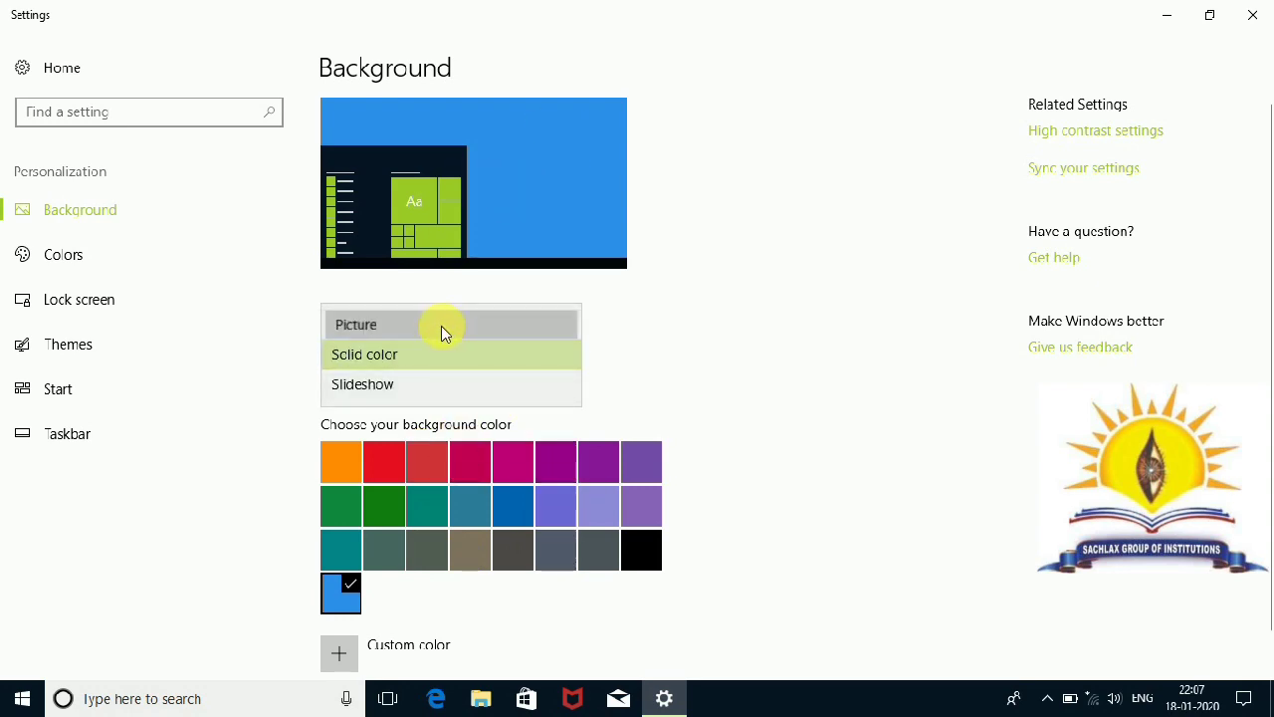
click(444, 325)
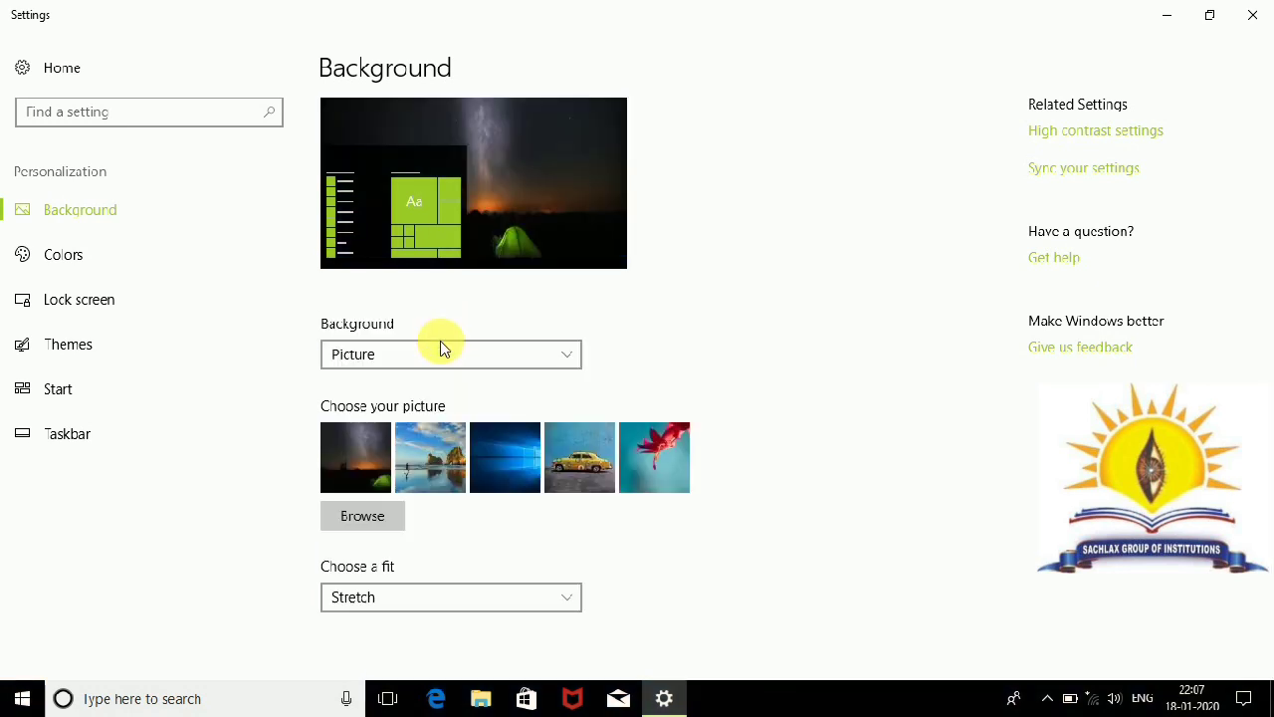
click(536, 597)
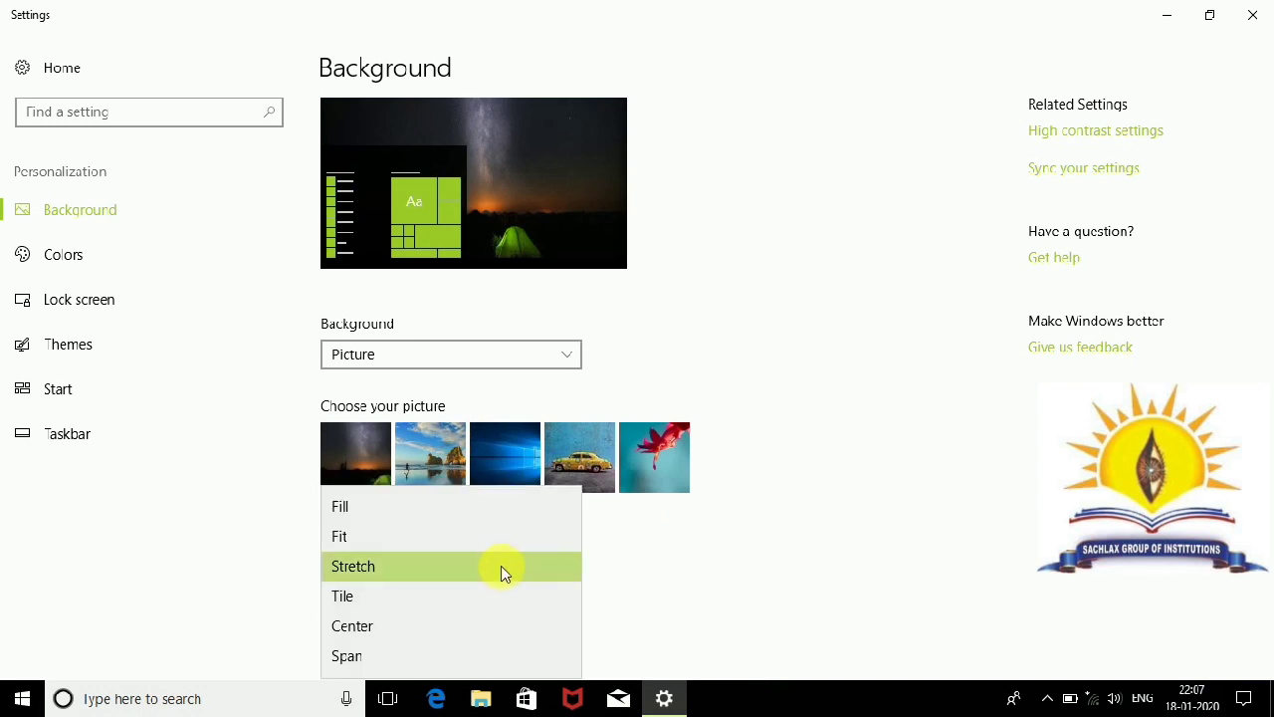
click(484, 535)
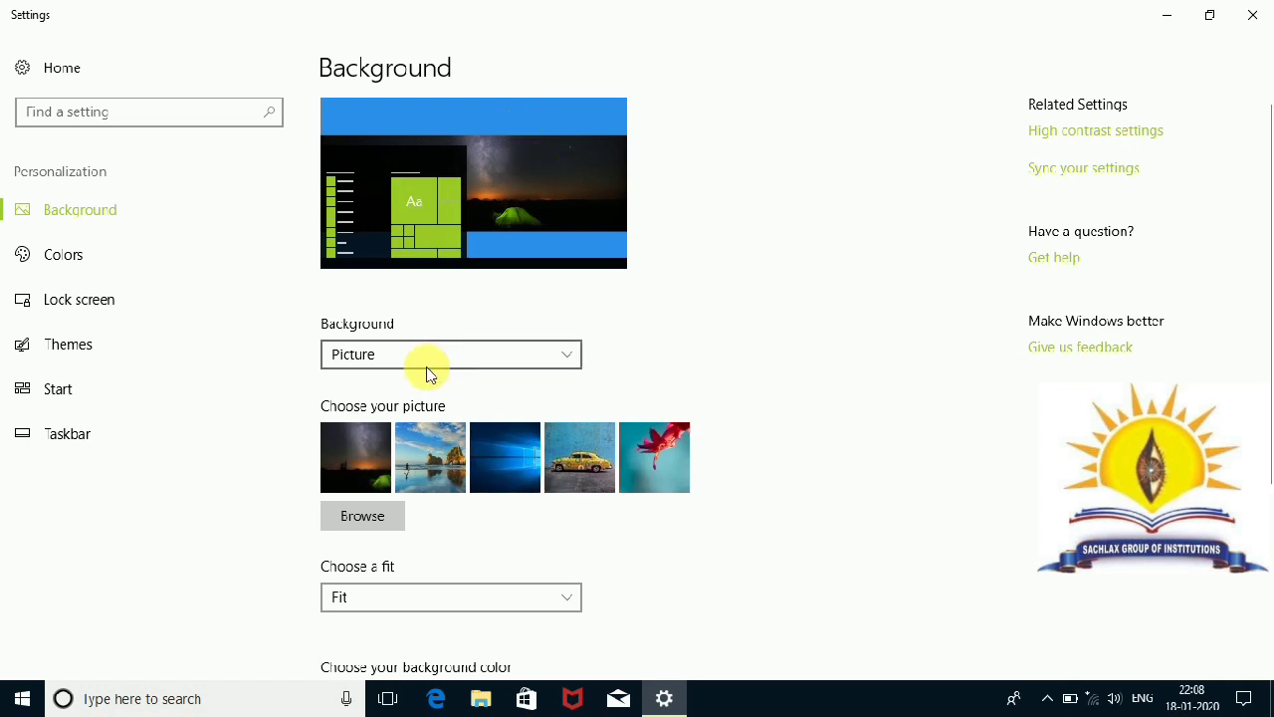
Step: Switch the background type to Solid color and review the palette down to the Custom color option
click(519, 357)
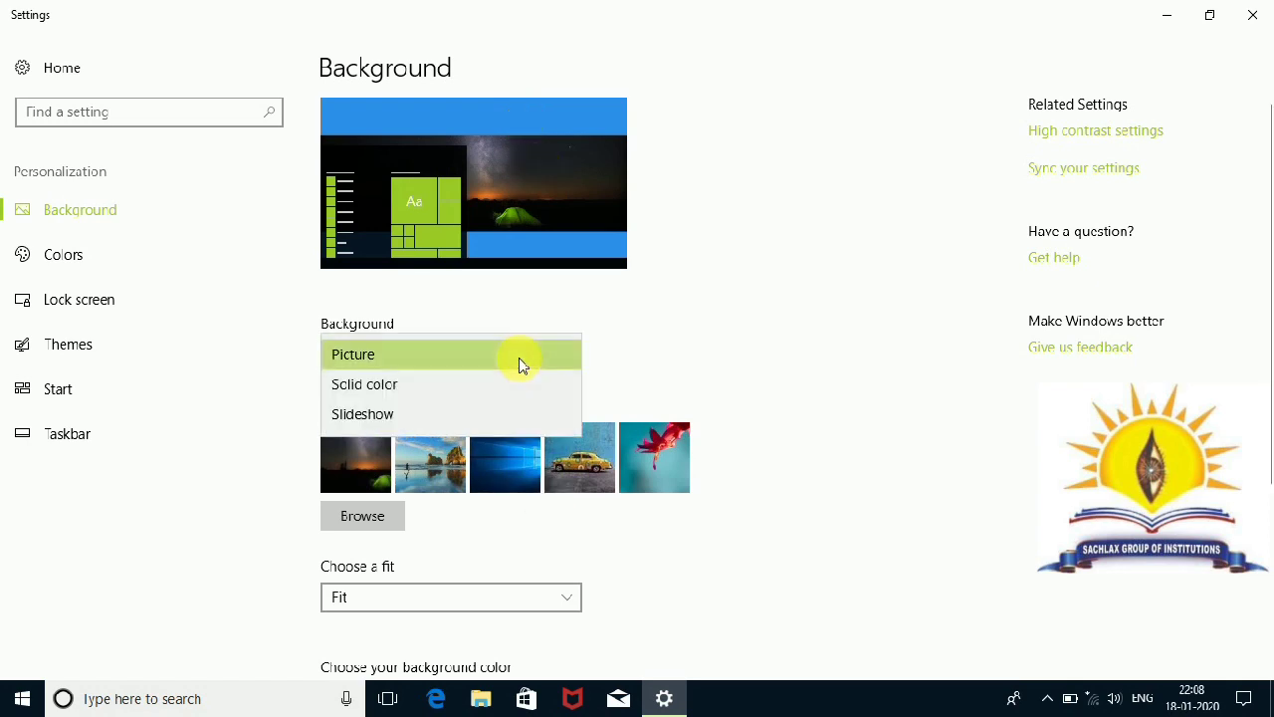
click(475, 396)
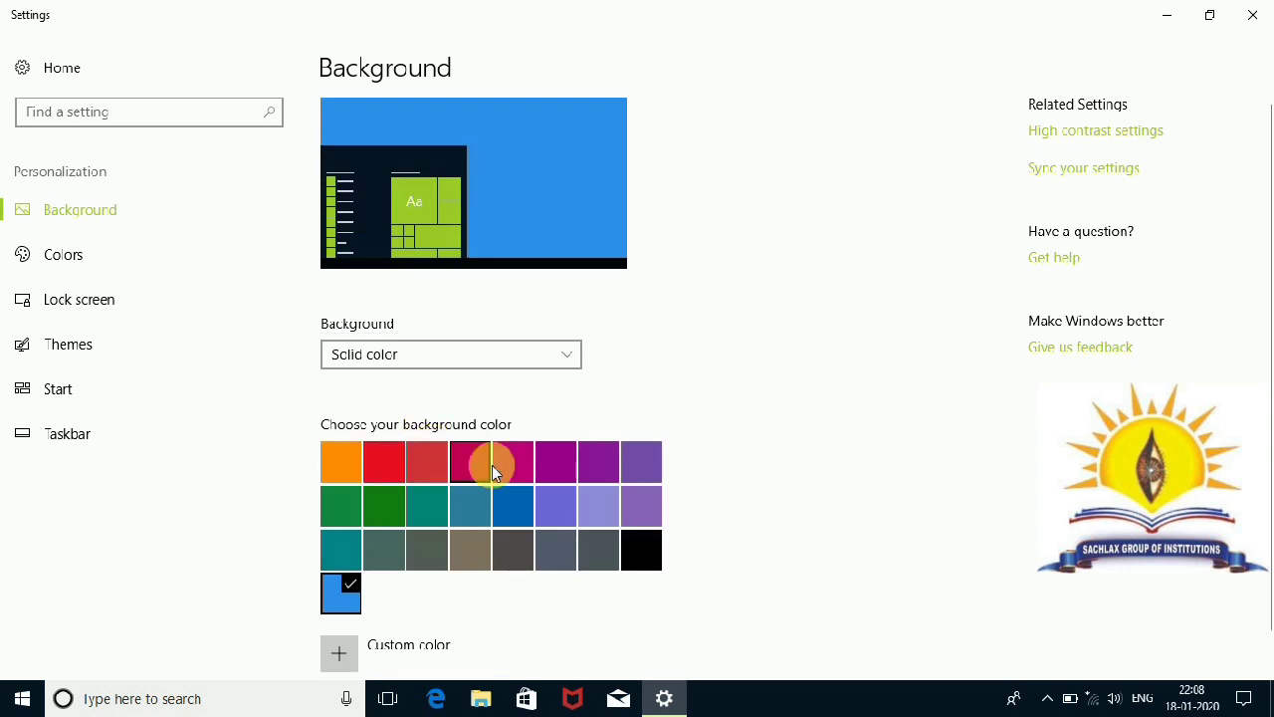
scroll(498, 647, down, 1)
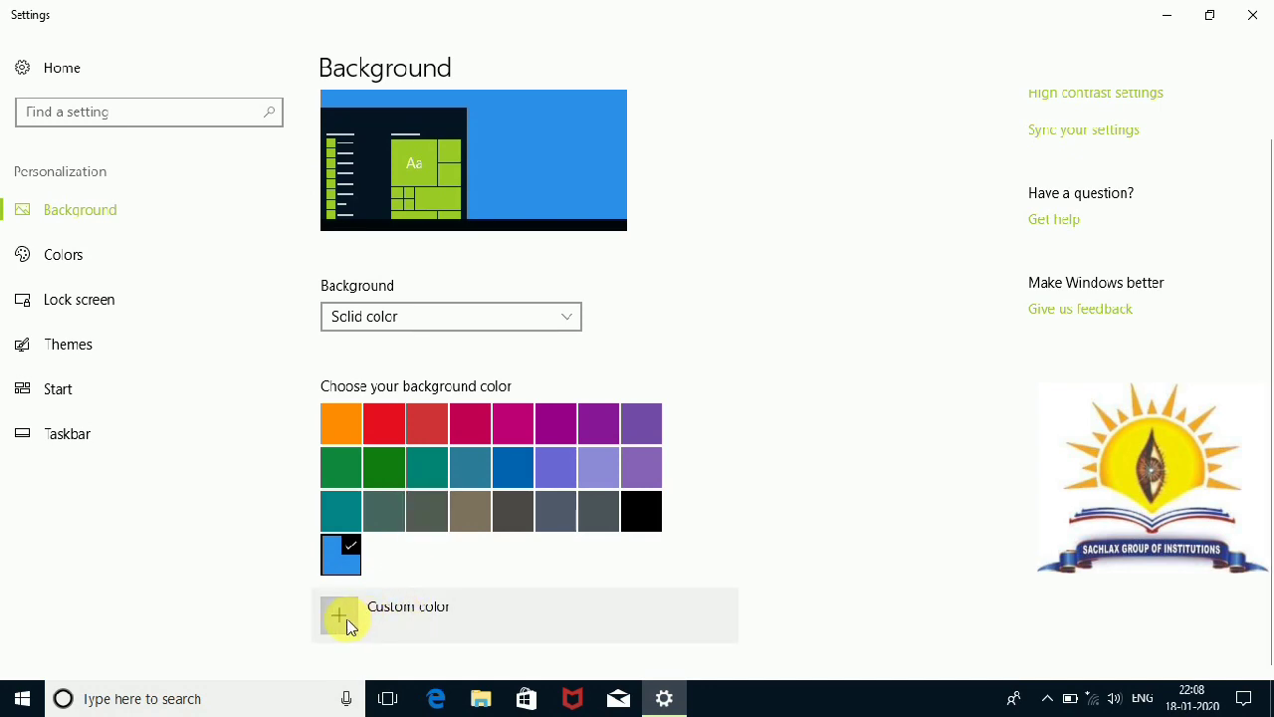
Step: Return the background type to Picture and select the night-sky tent picture
click(530, 317)
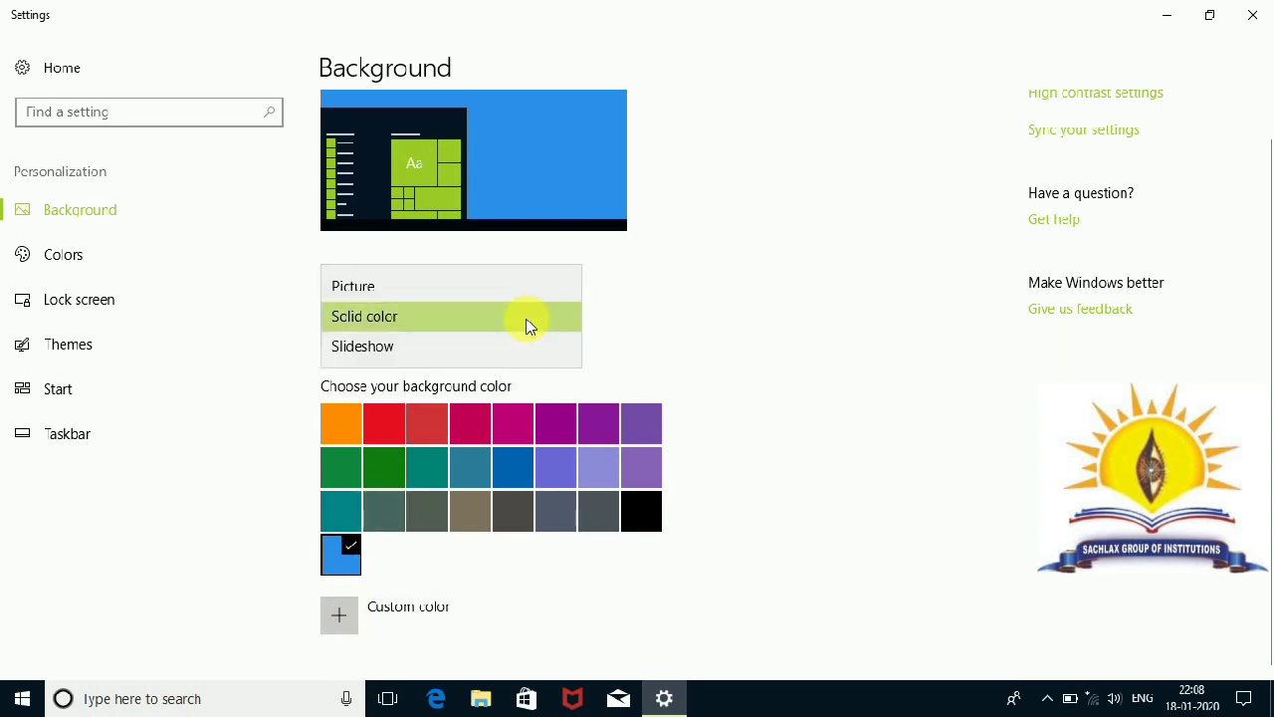
click(472, 288)
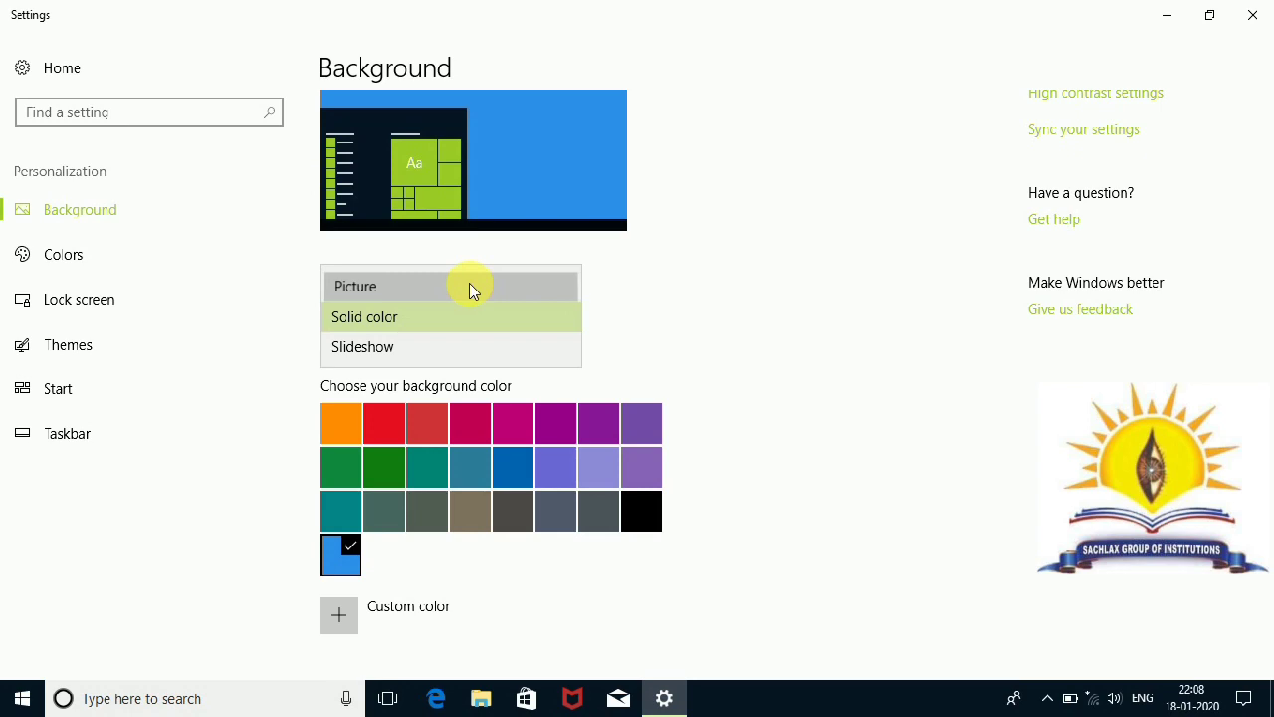
click(351, 424)
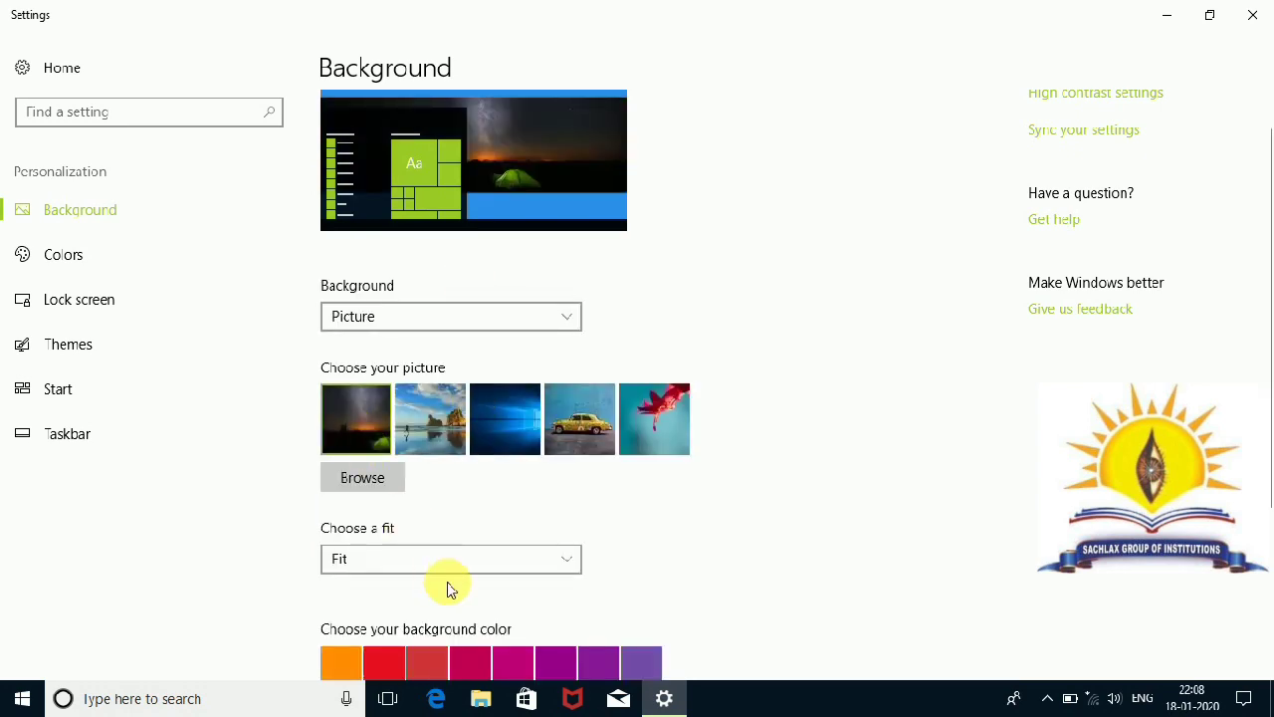
Step: Change the background picture's fit to Tile, check it on the desktop and return to Settings
click(500, 568)
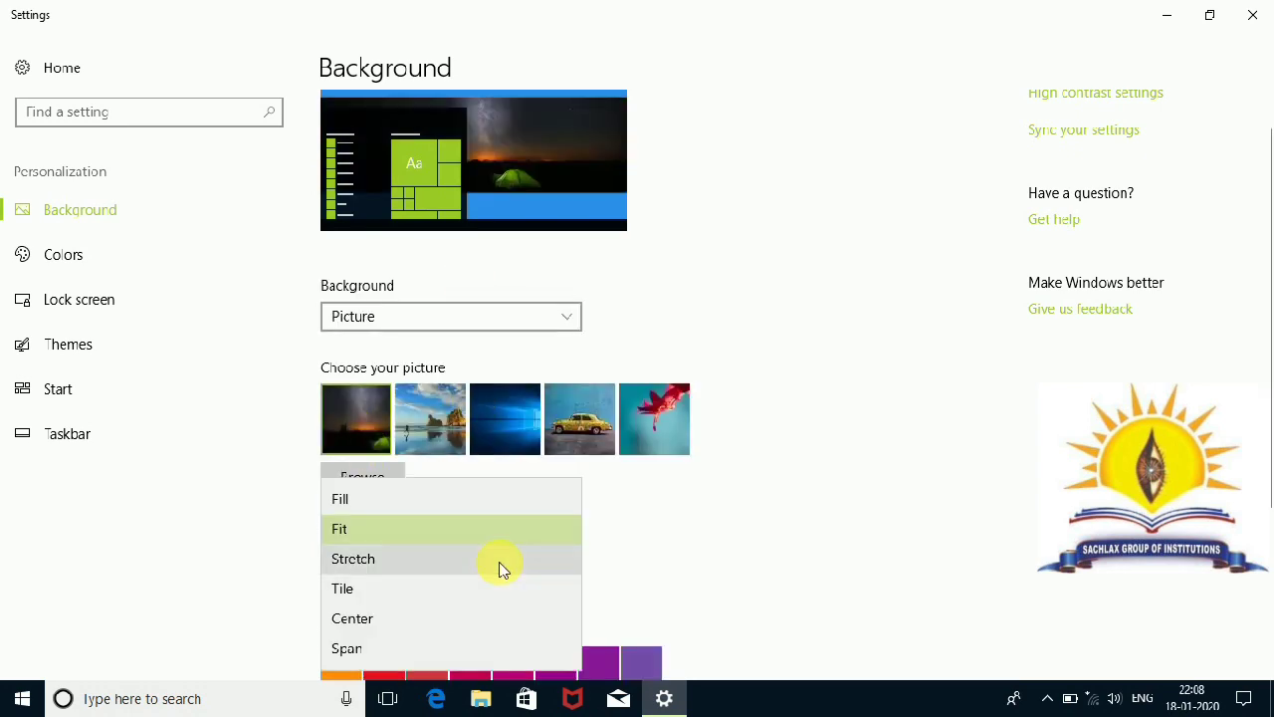
click(474, 595)
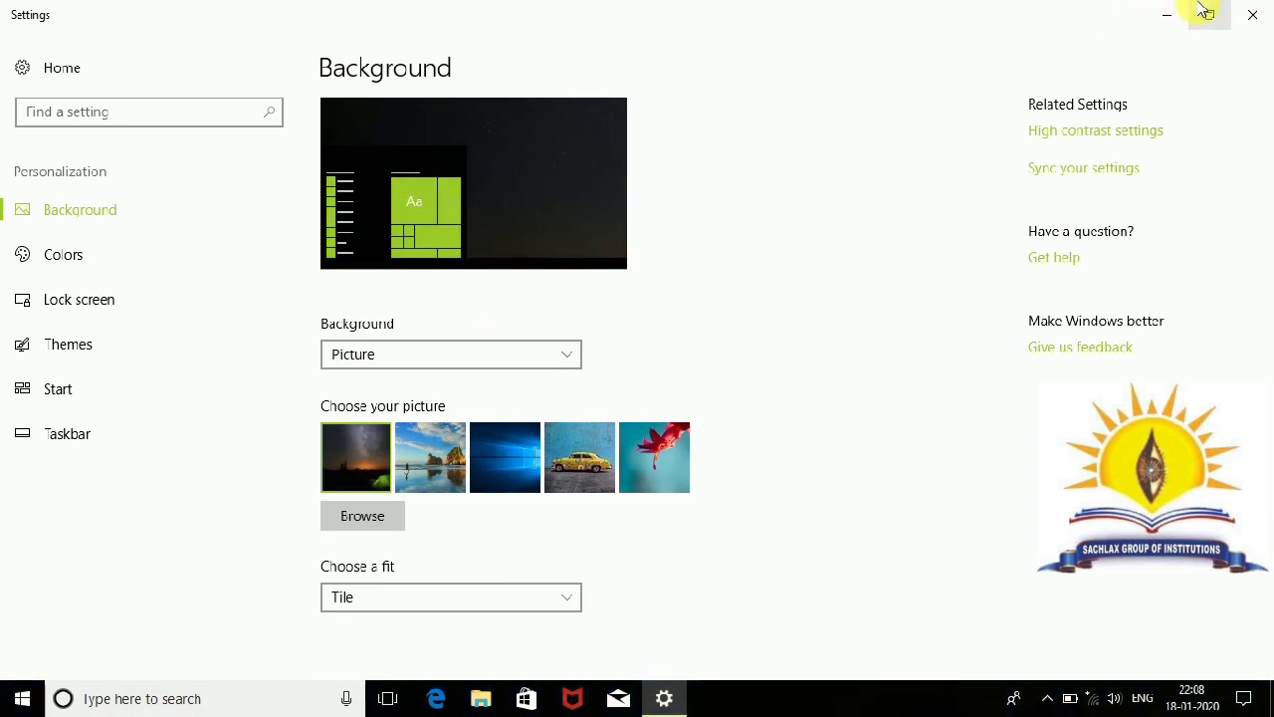
click(1167, 15)
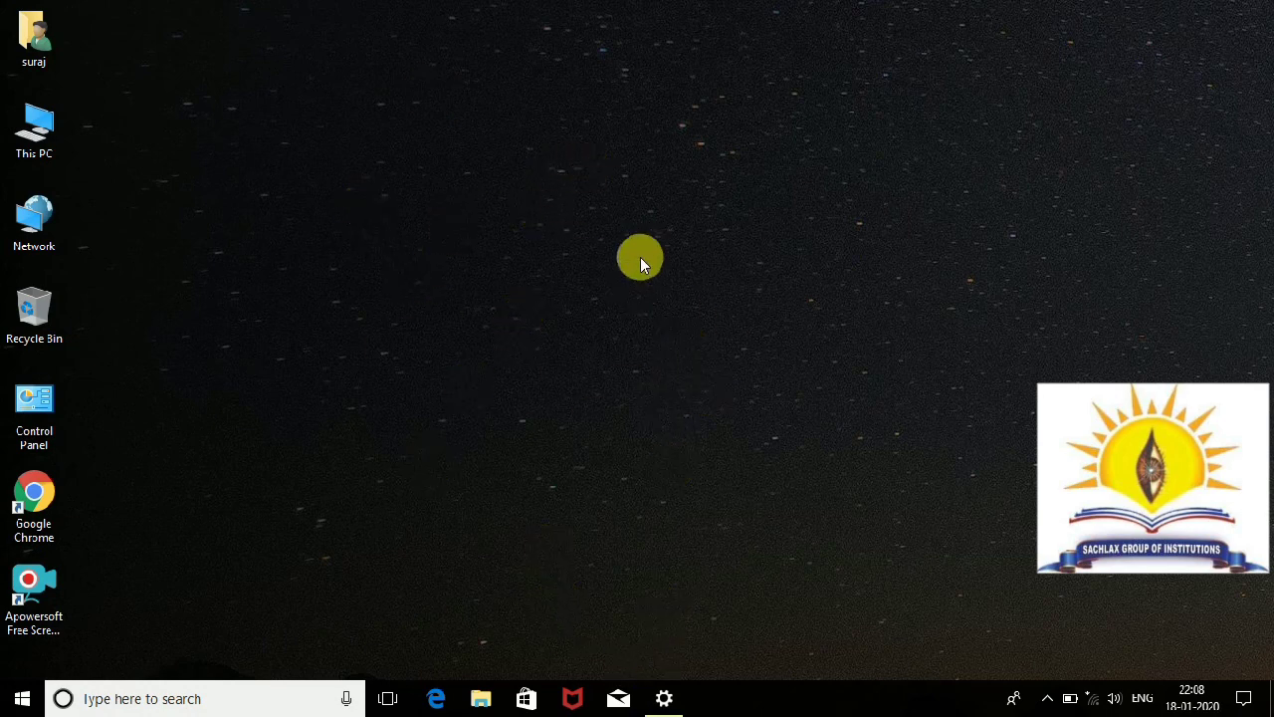
click(664, 698)
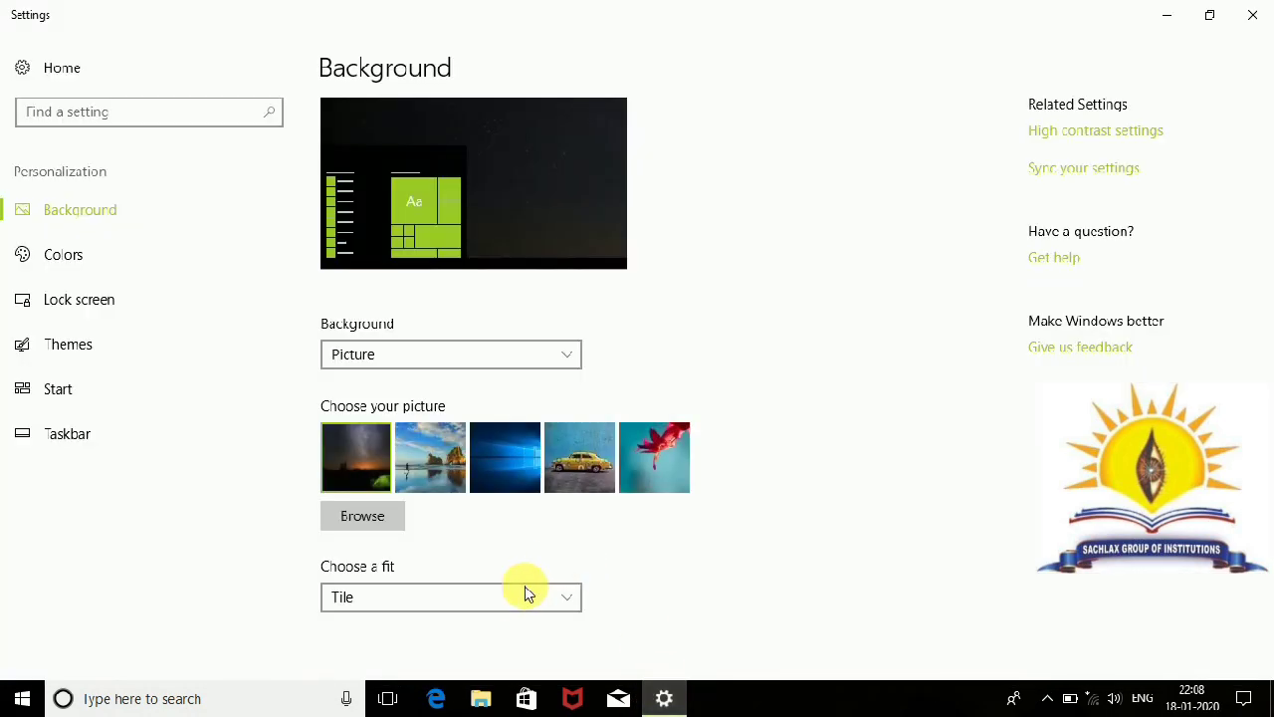
Step: Try the Center and Span fits on the desktop background picture and finish with its fit set to Fill
click(533, 597)
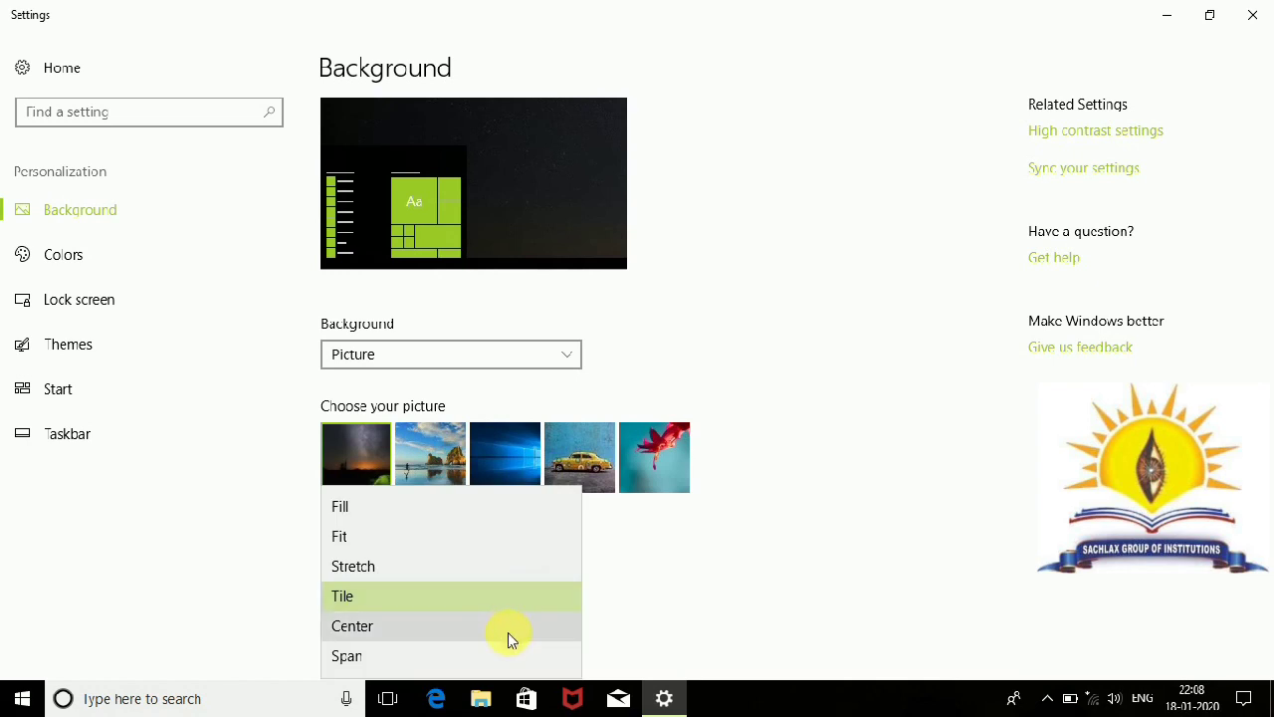
click(508, 632)
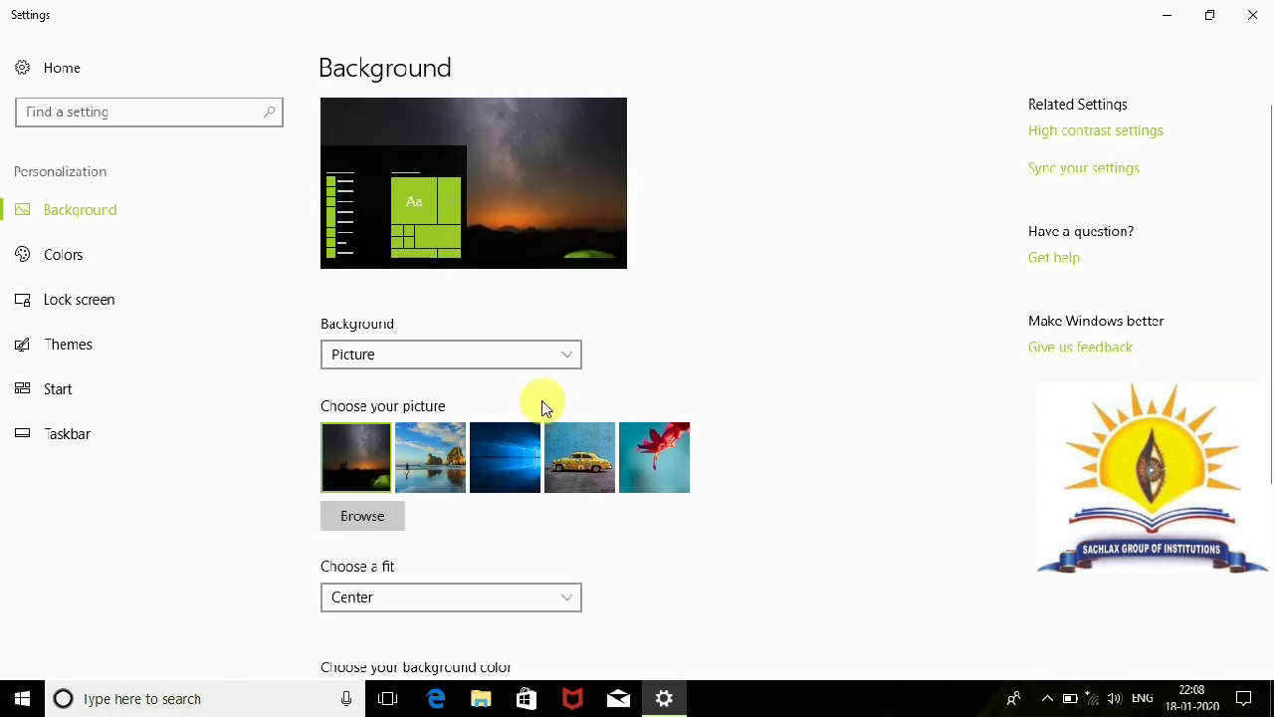
click(530, 597)
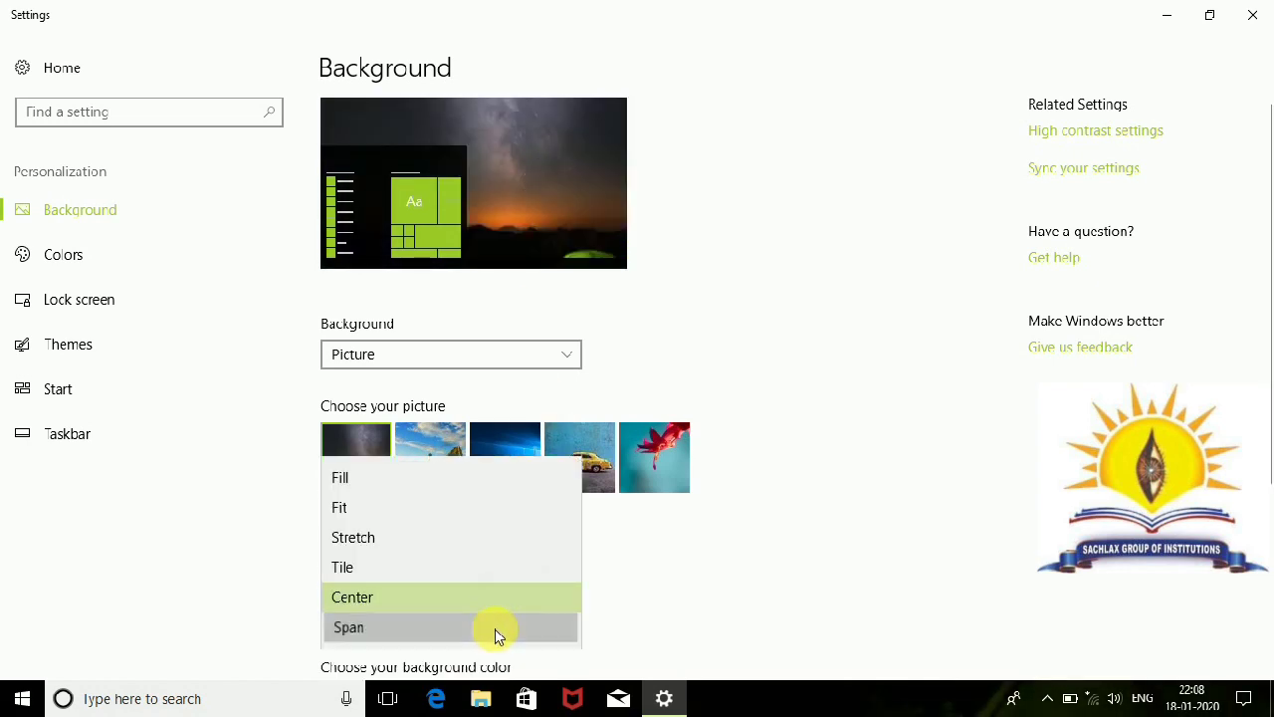
click(498, 629)
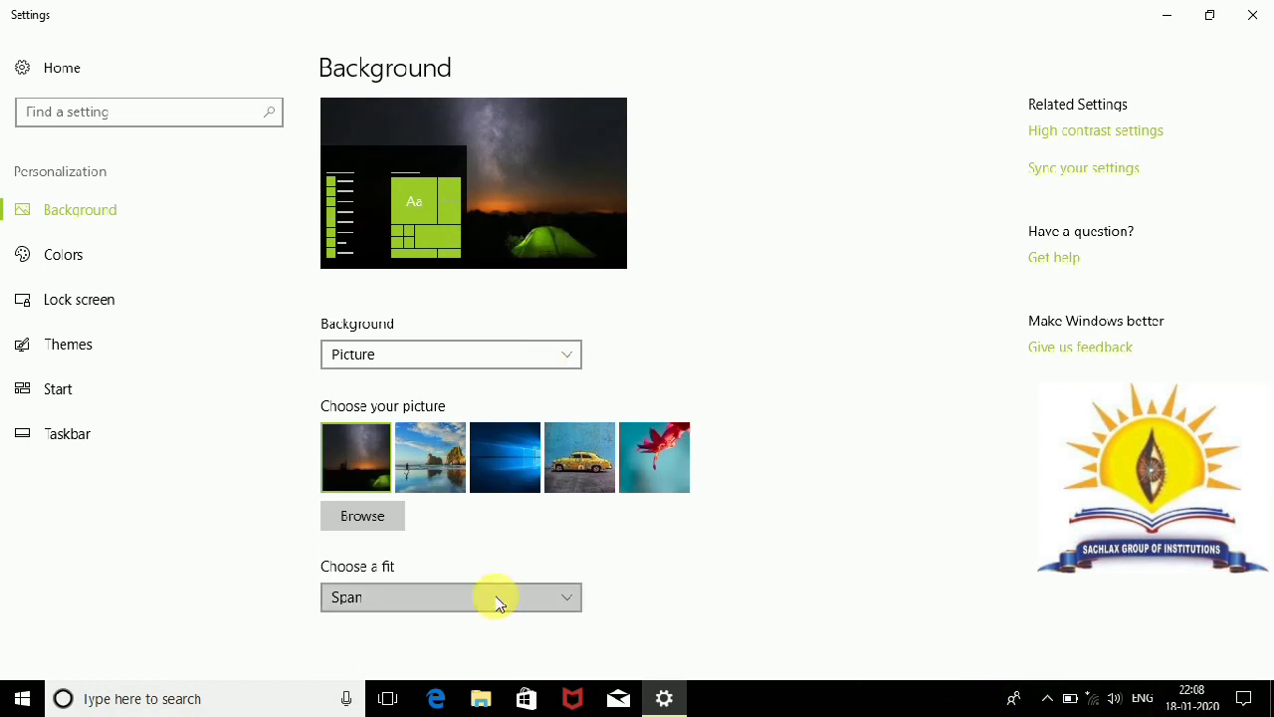
click(498, 597)
click(465, 456)
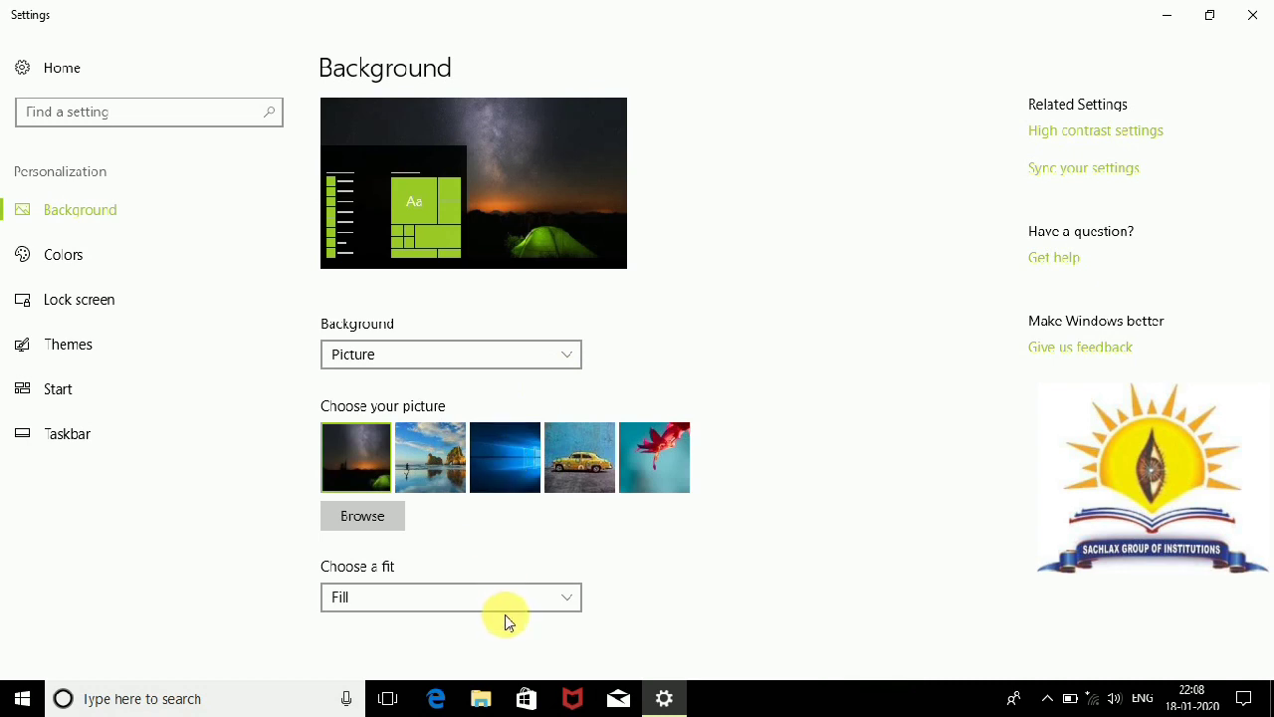
Step: In the Colors settings, try the blue recent color as the accent color and return it to Lime
click(169, 267)
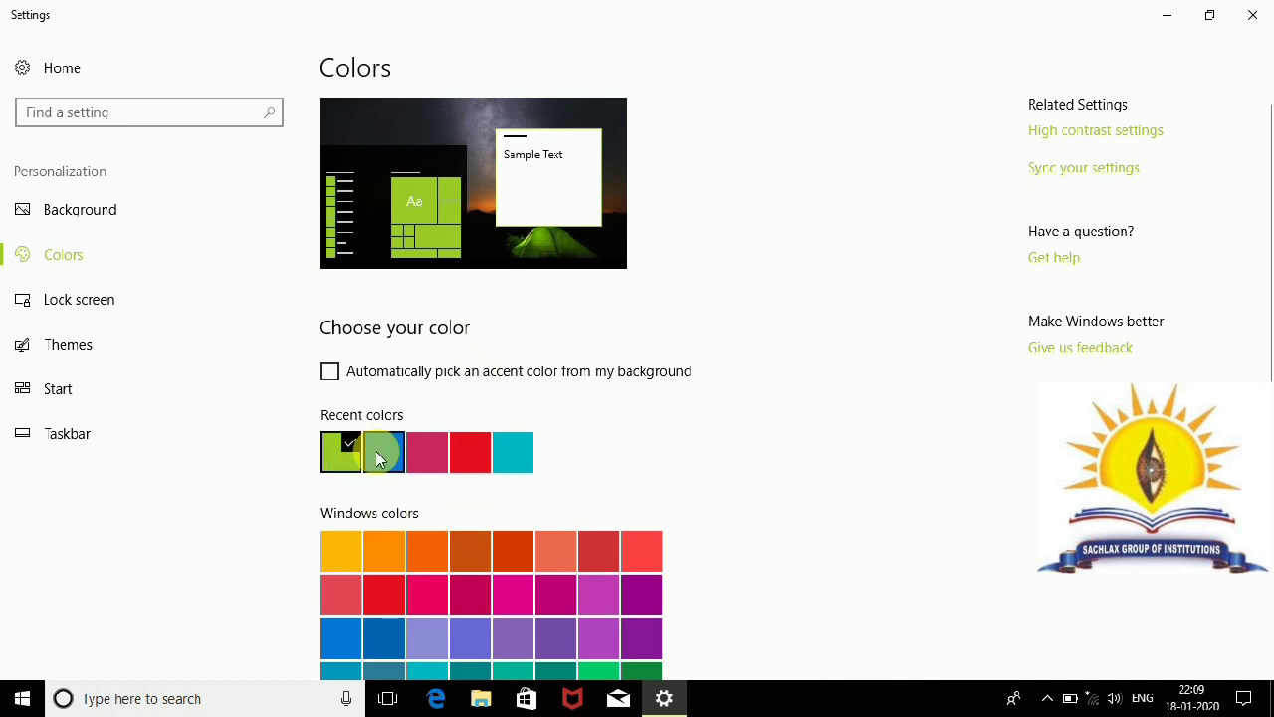
click(384, 456)
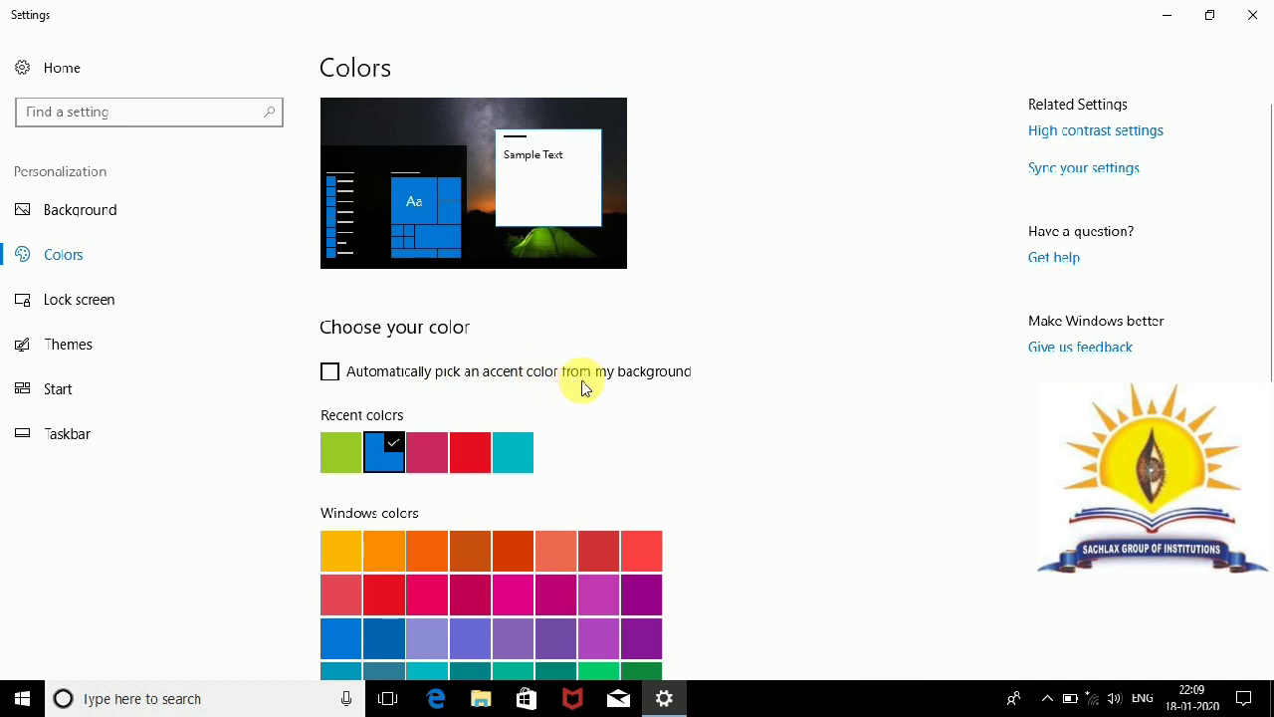
click(341, 453)
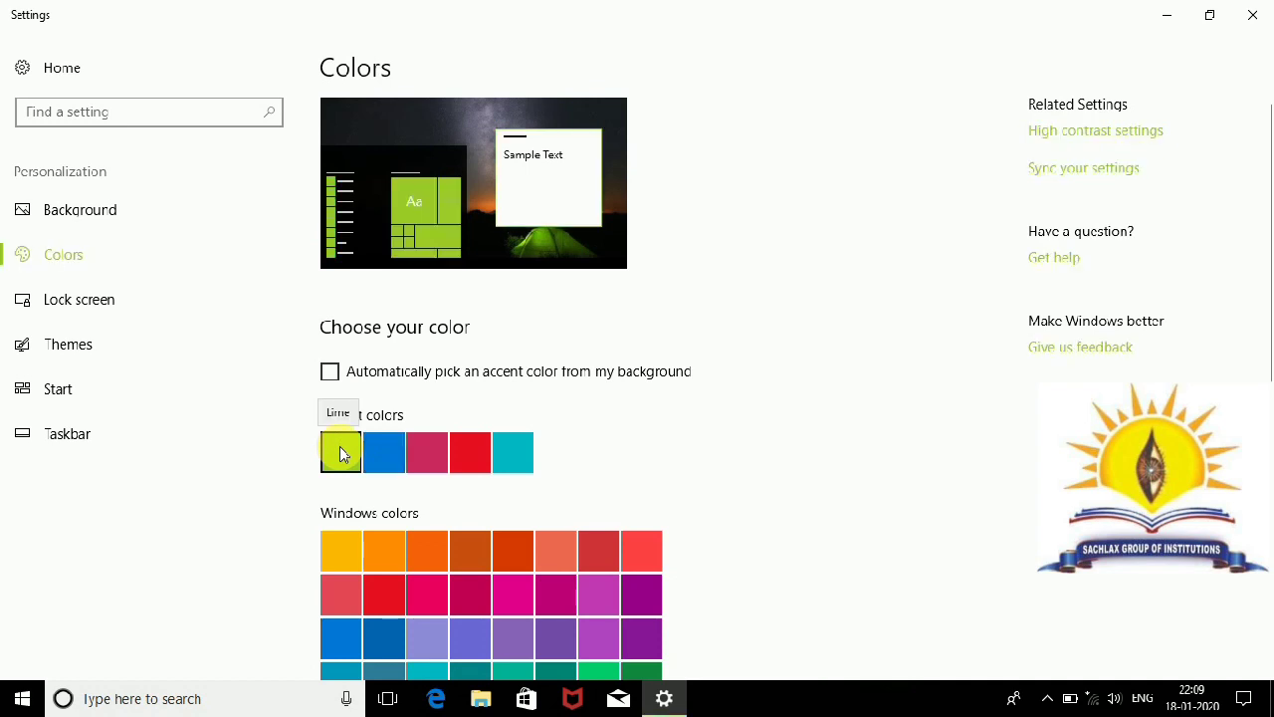
Step: Open the Lock screen settings and change the lock screen background type to Picture
click(134, 300)
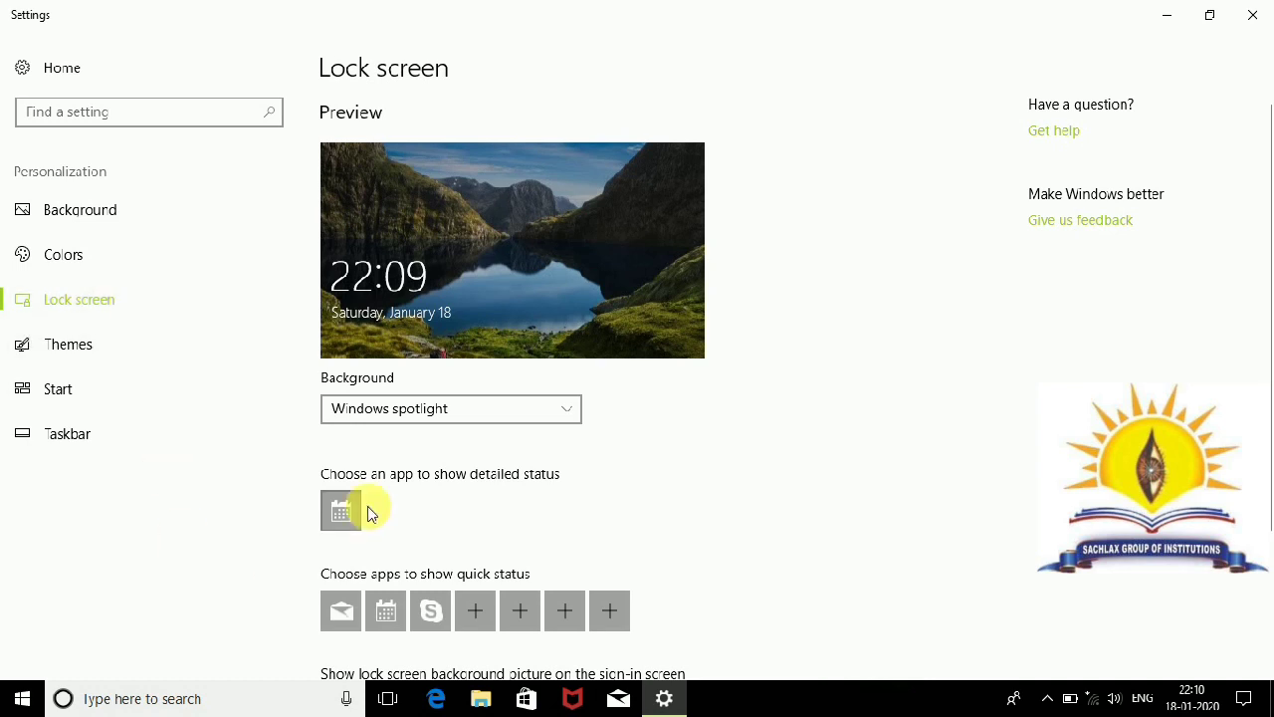
click(534, 408)
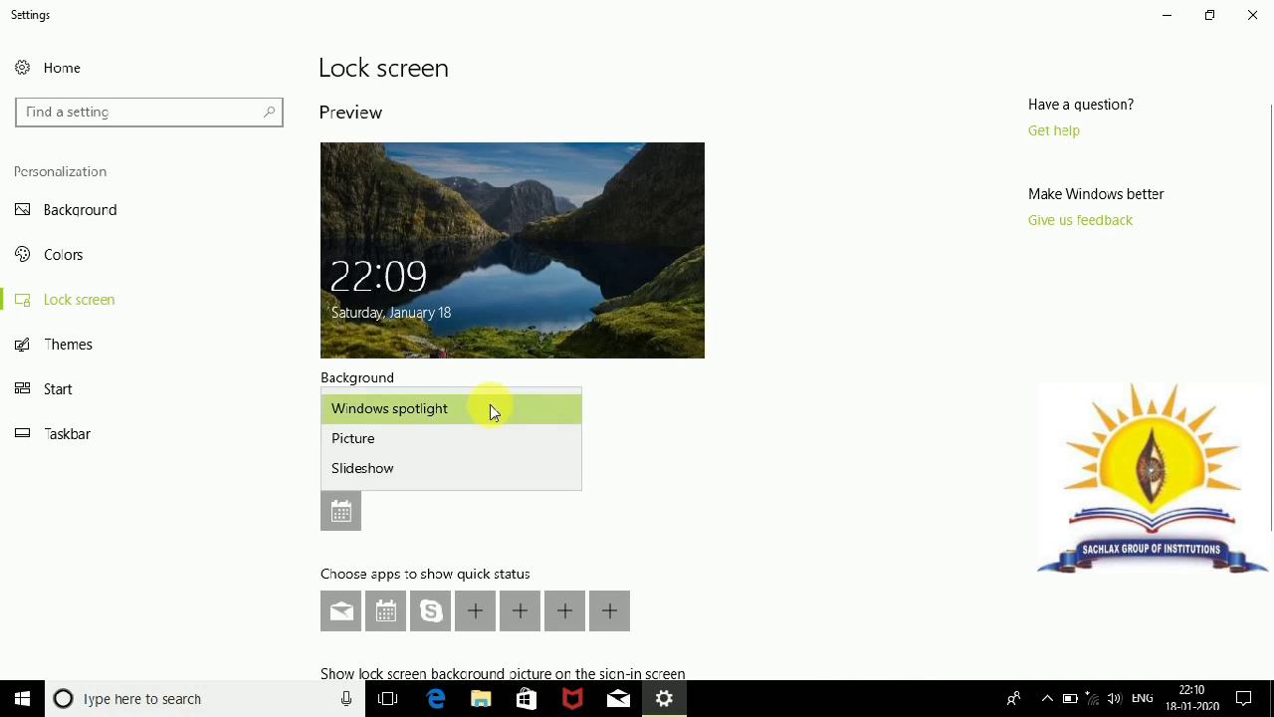
click(397, 440)
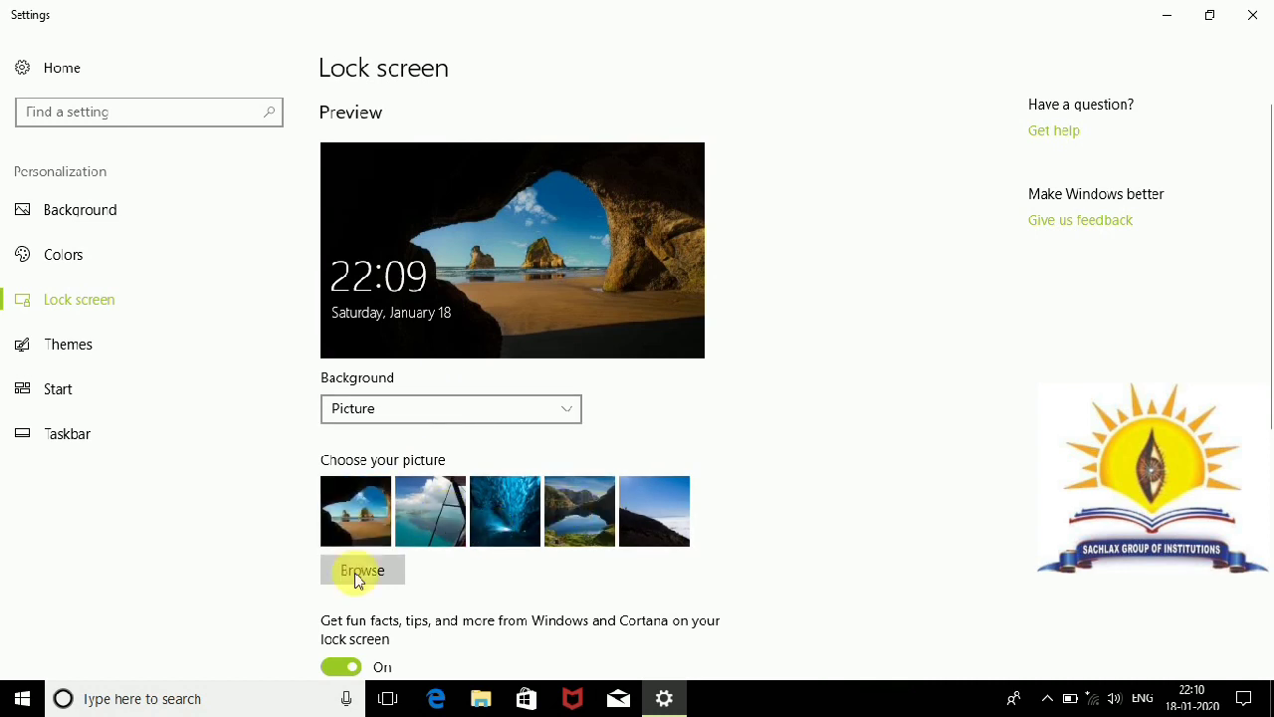
Step: Review the remaining lock screen options and open the Screen saver settings
scroll(455, 569, down, 3)
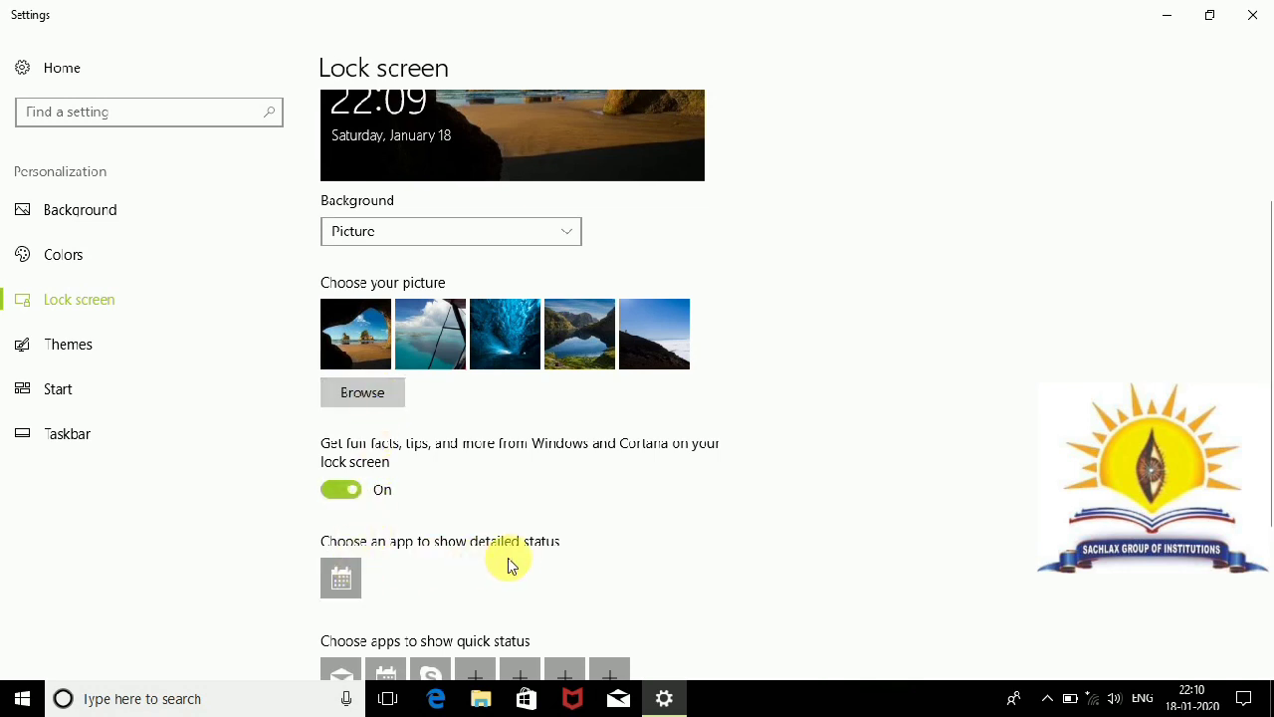
scroll(447, 577, down, 4)
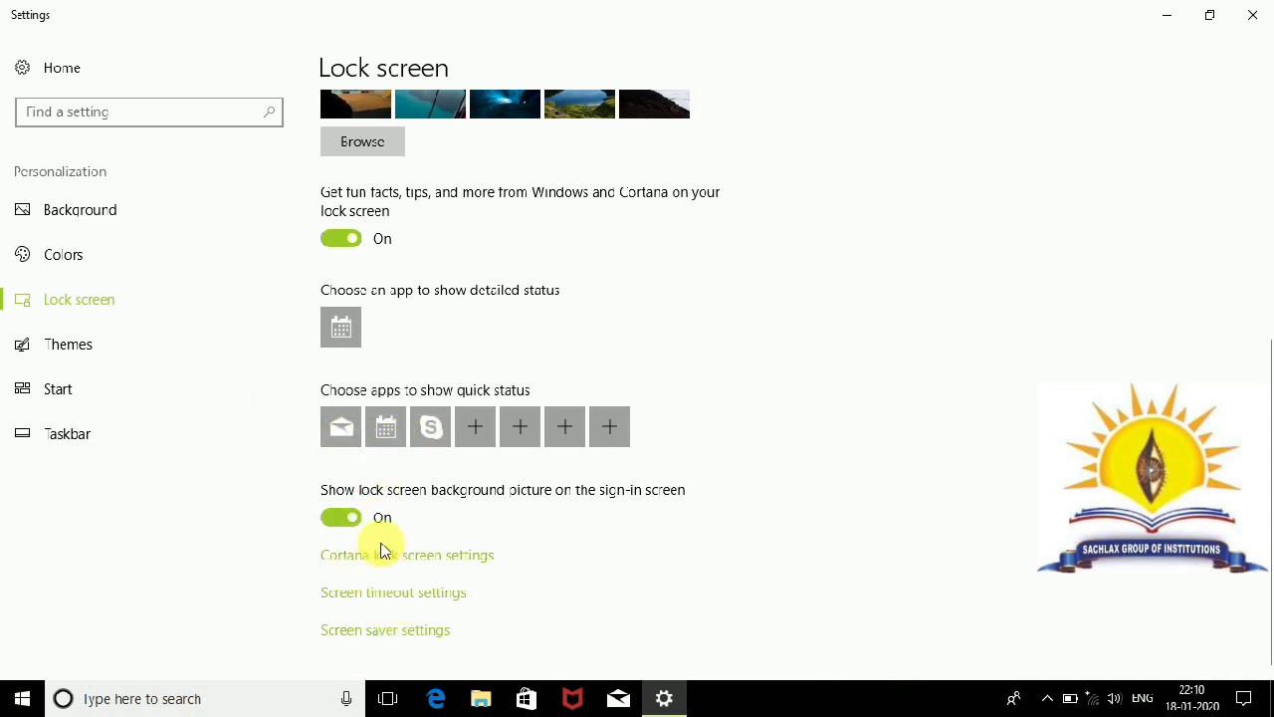
scroll(383, 550, up, 2)
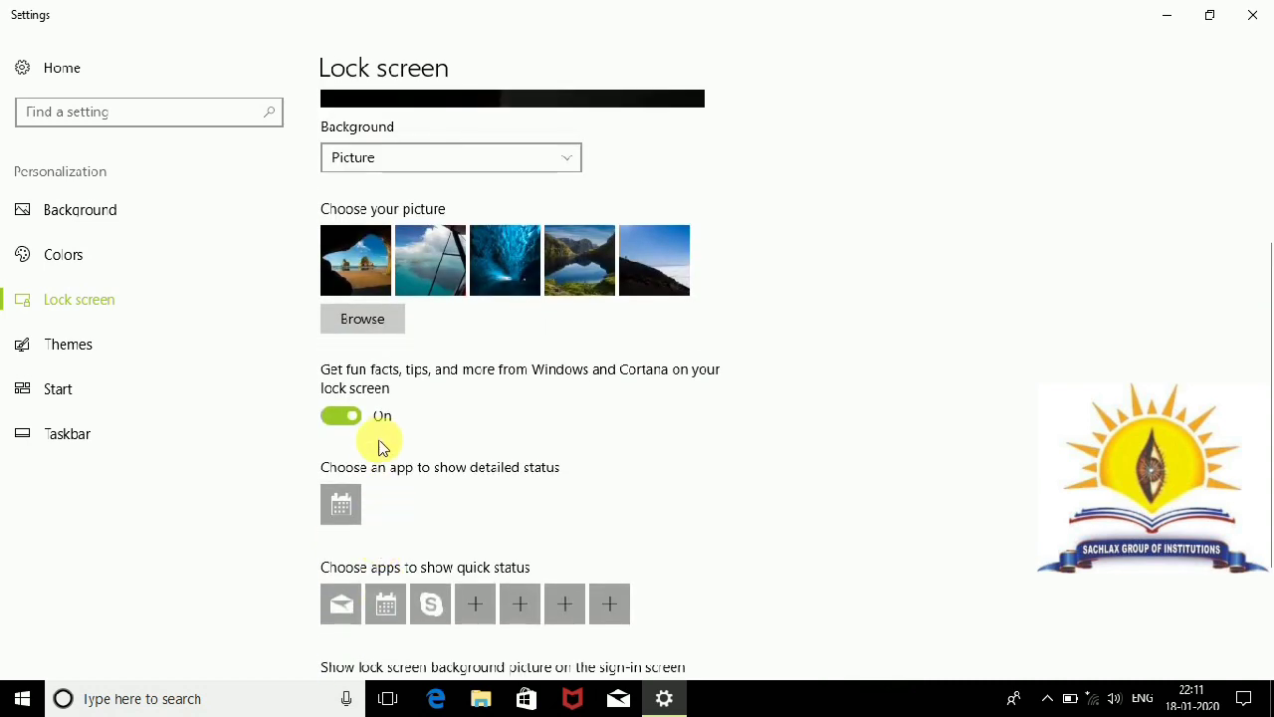
scroll(390, 552, down, 1)
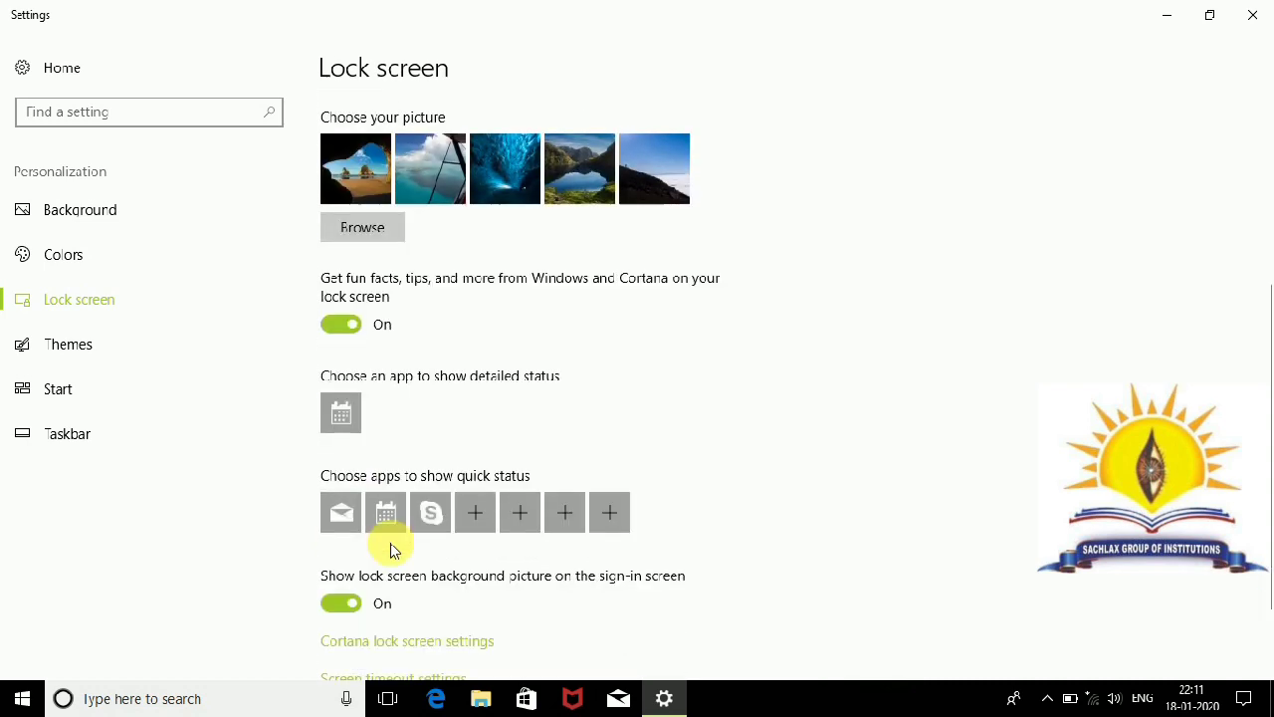
scroll(390, 550, down, 1)
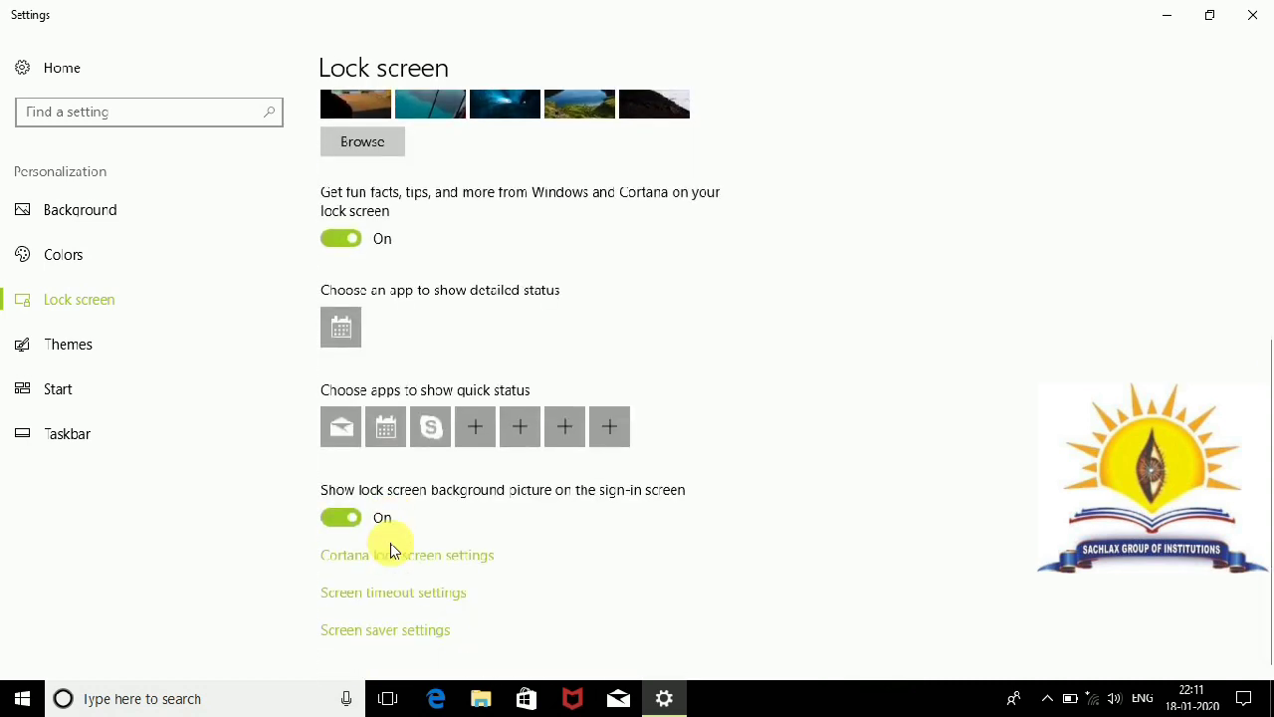
click(396, 633)
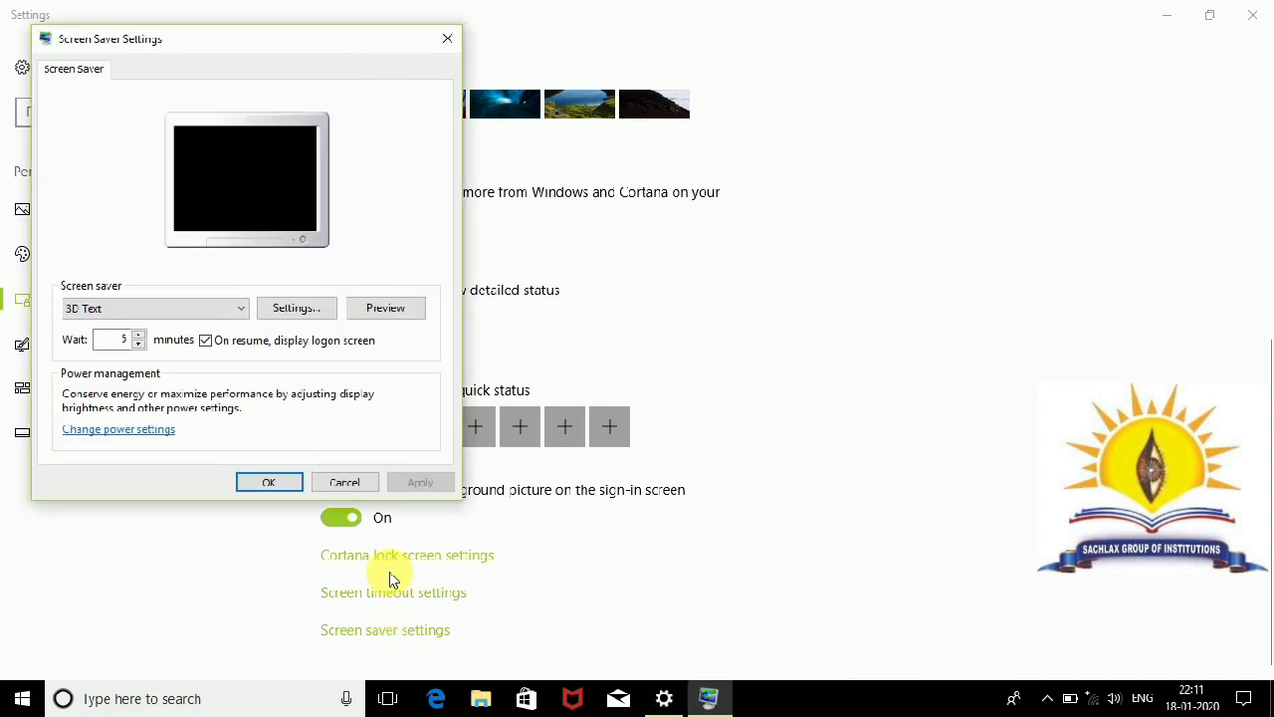
Step: Look through the available screen savers, choose 3D Text and preview it full screen
click(214, 312)
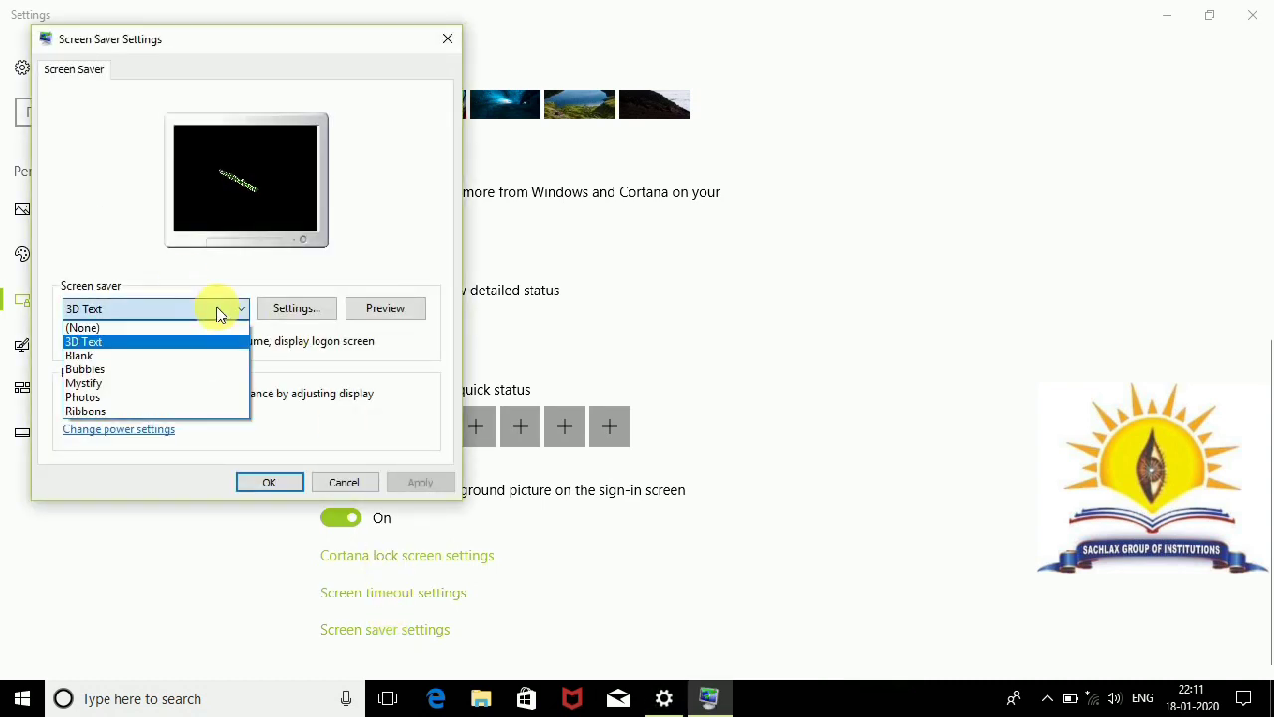
click(219, 315)
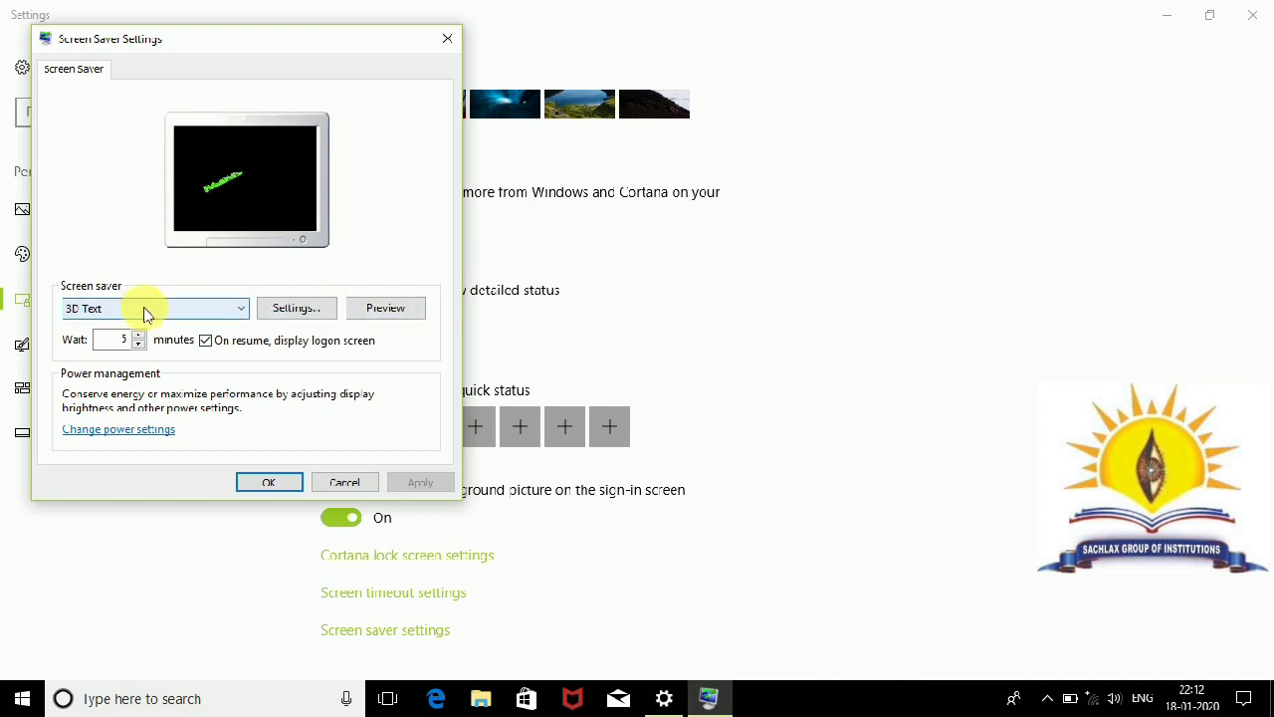
click(178, 305)
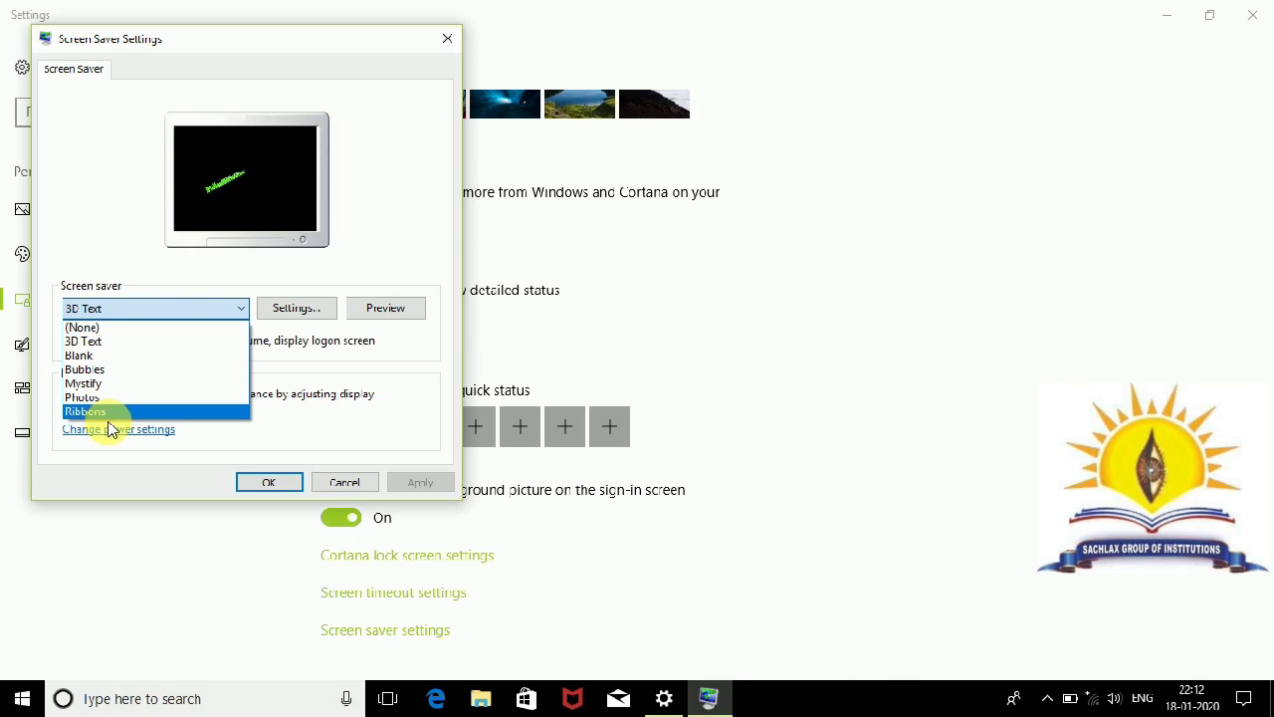
click(115, 345)
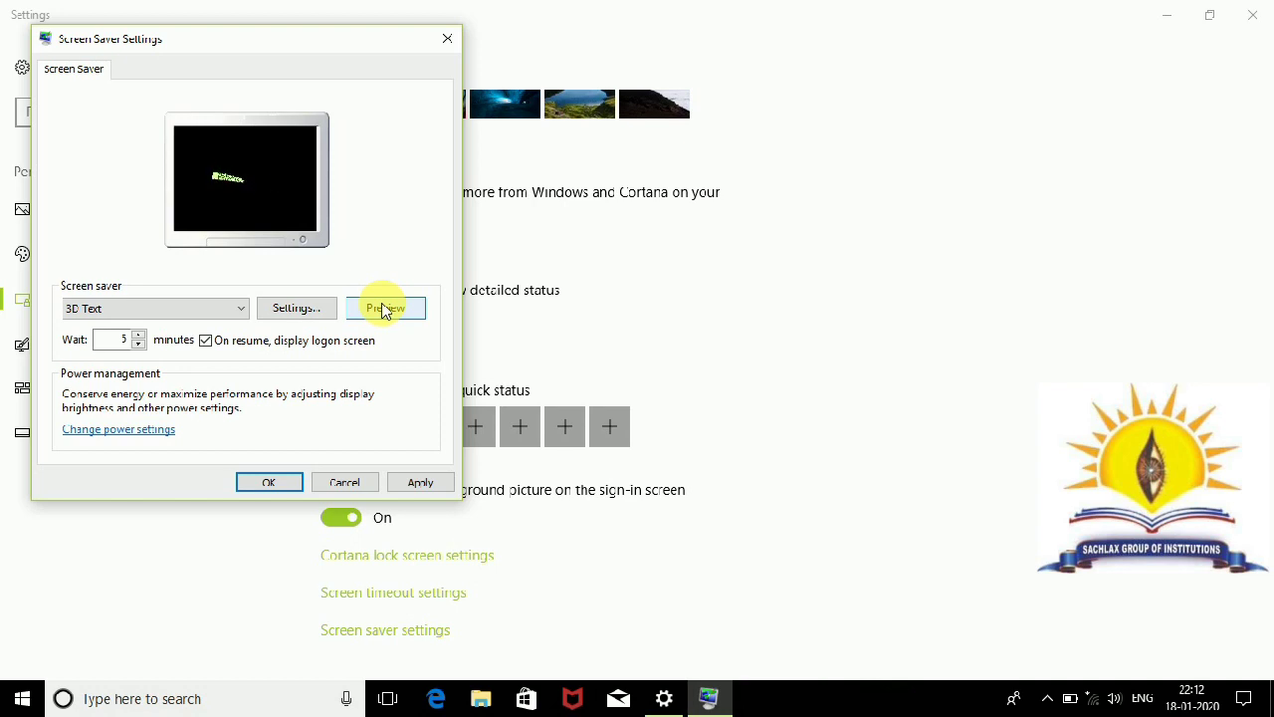
click(387, 309)
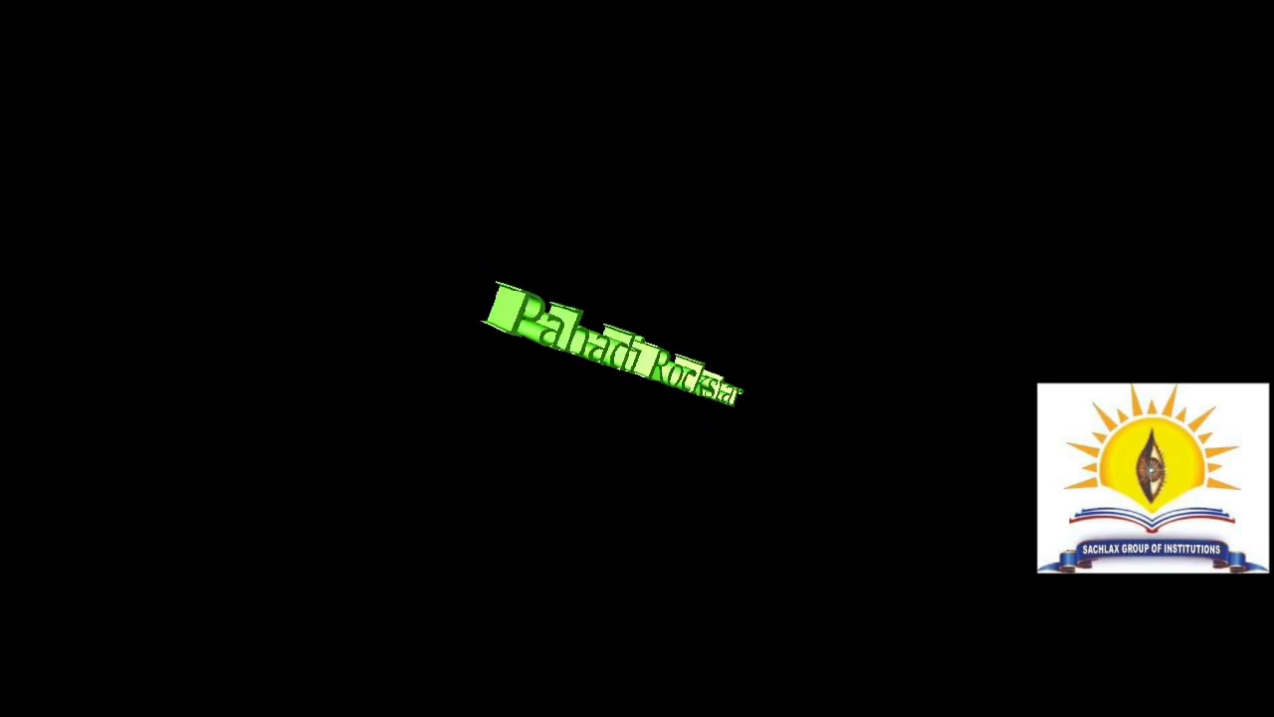
mouse_move(398, 262)
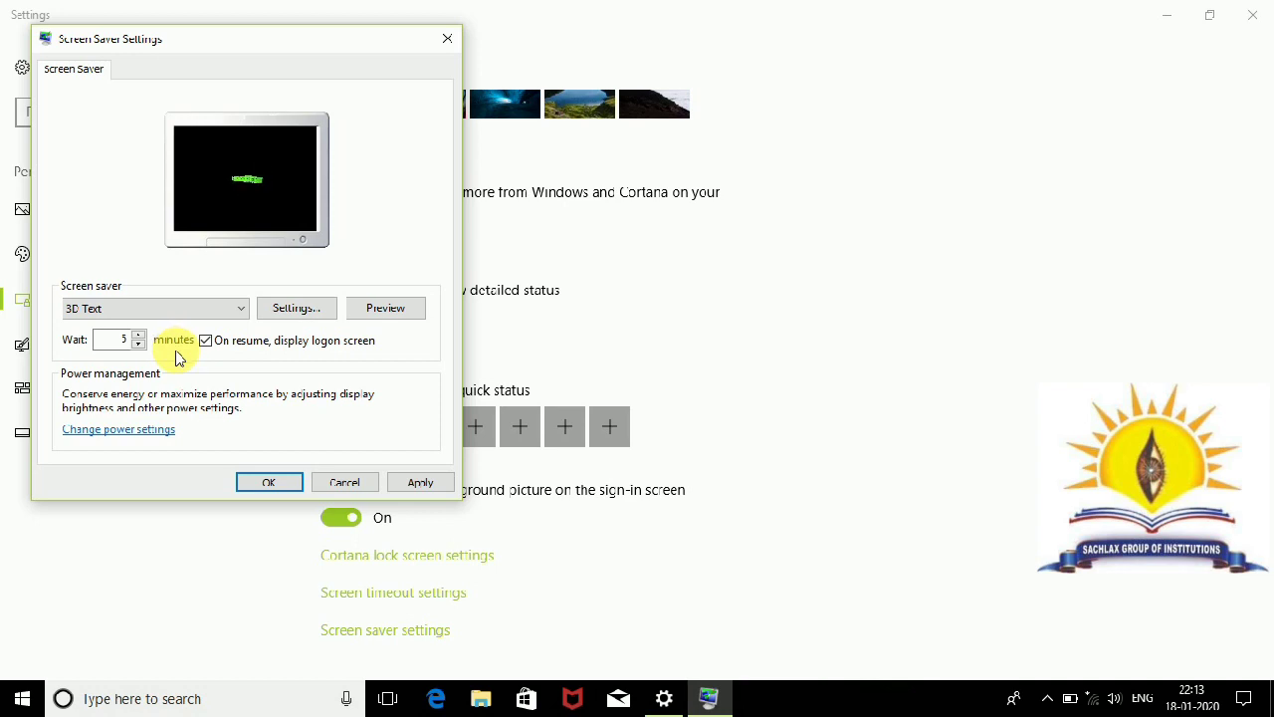
Step: Change the screen saver to Blank
click(74, 309)
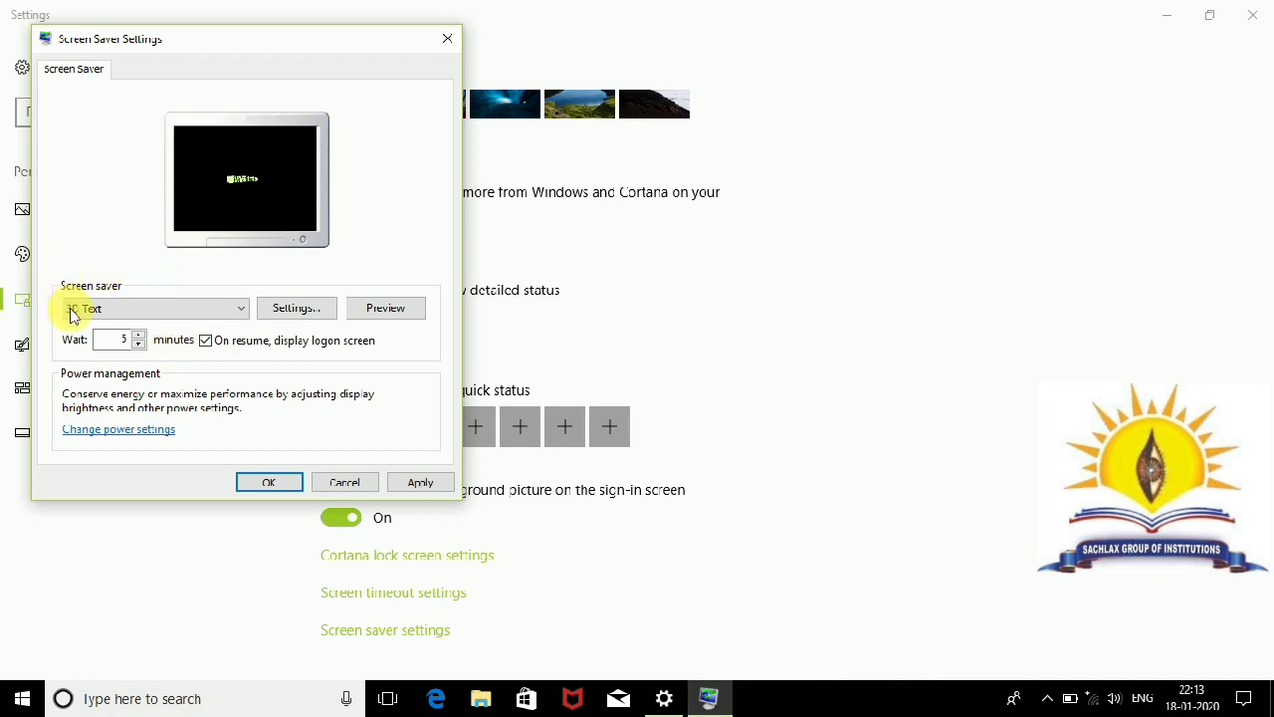
click(236, 315)
click(151, 352)
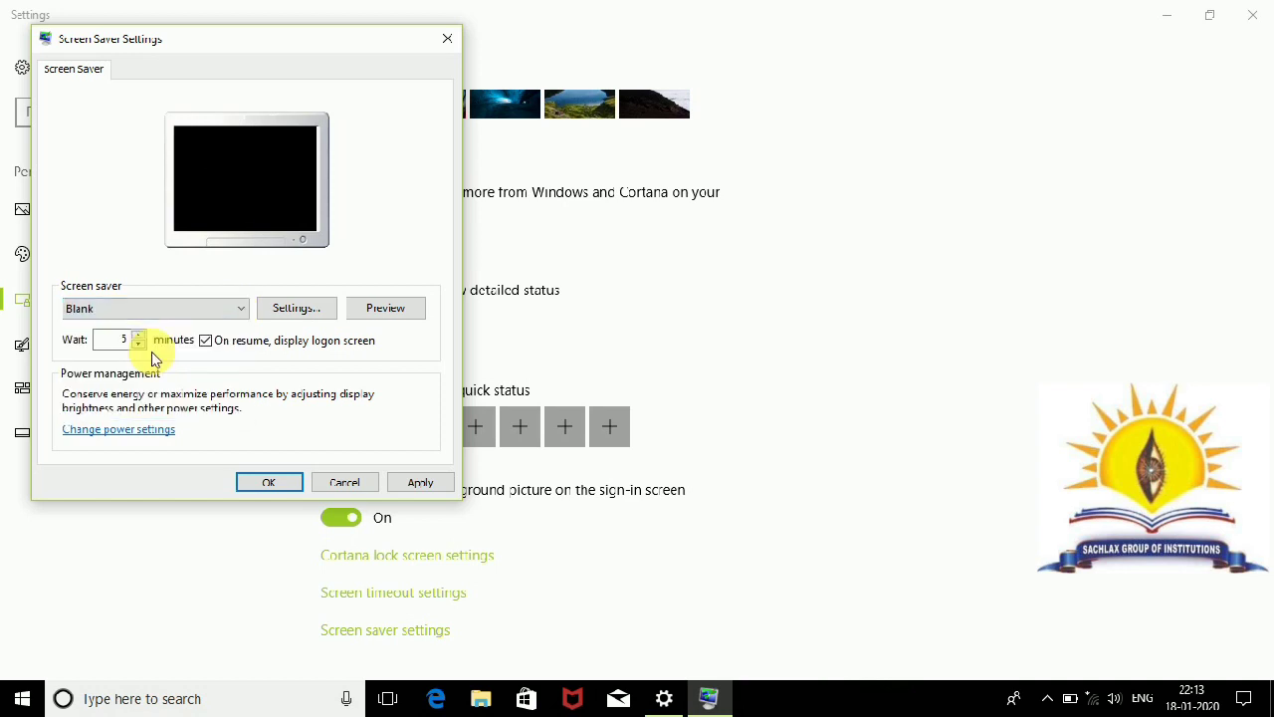
Step: Change the screen saver to Bubbles and preview it full screen
click(236, 319)
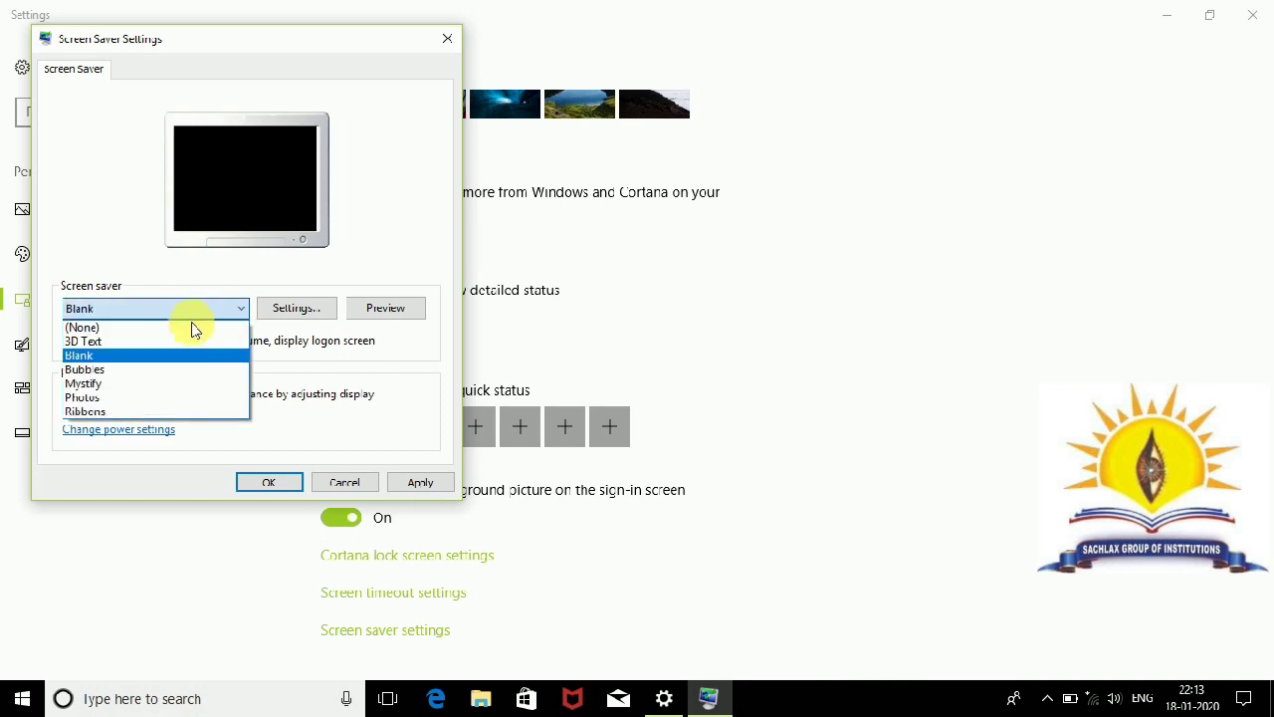
click(161, 371)
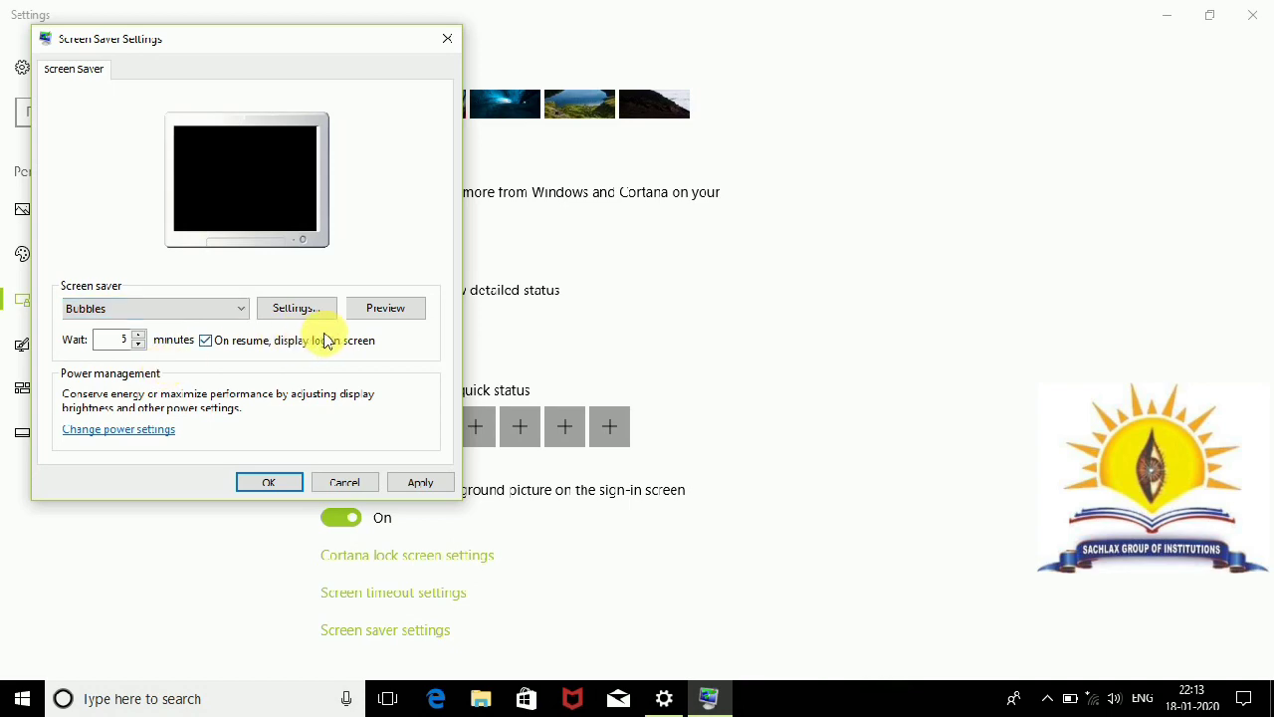
click(378, 315)
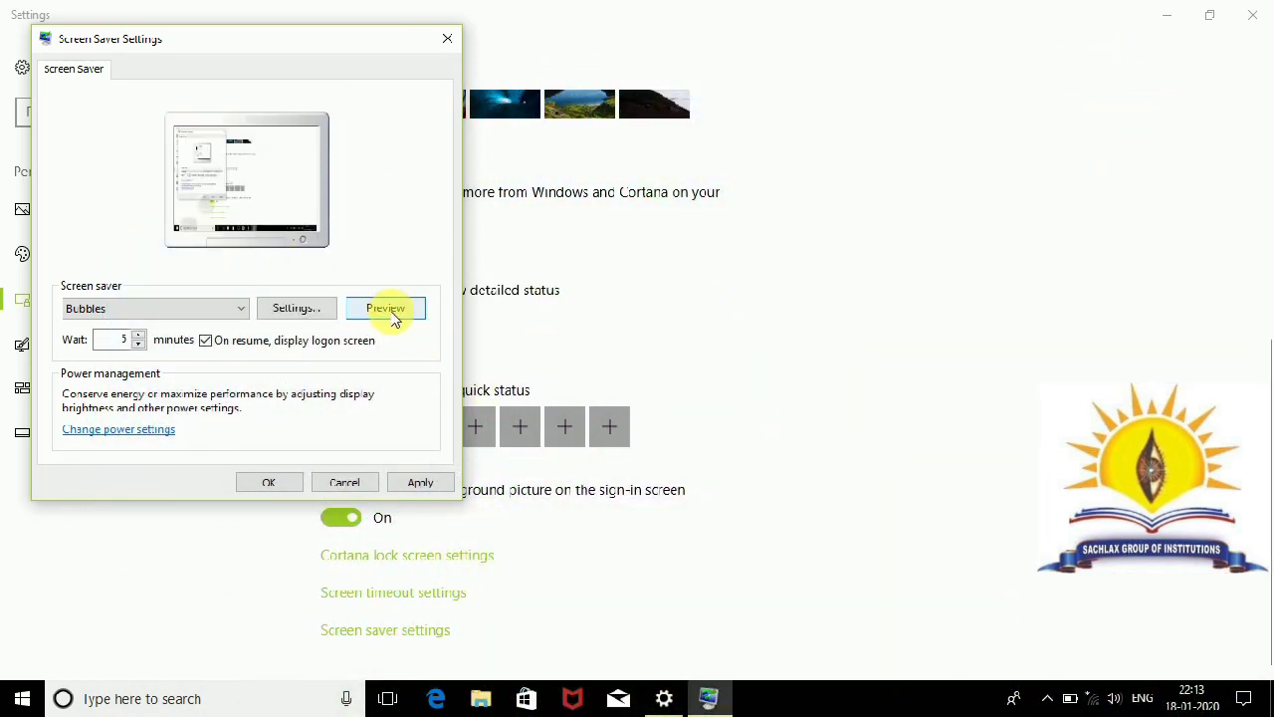
Step: Change the screen saver to Mystify, preview it full screen and leave the preview
click(235, 308)
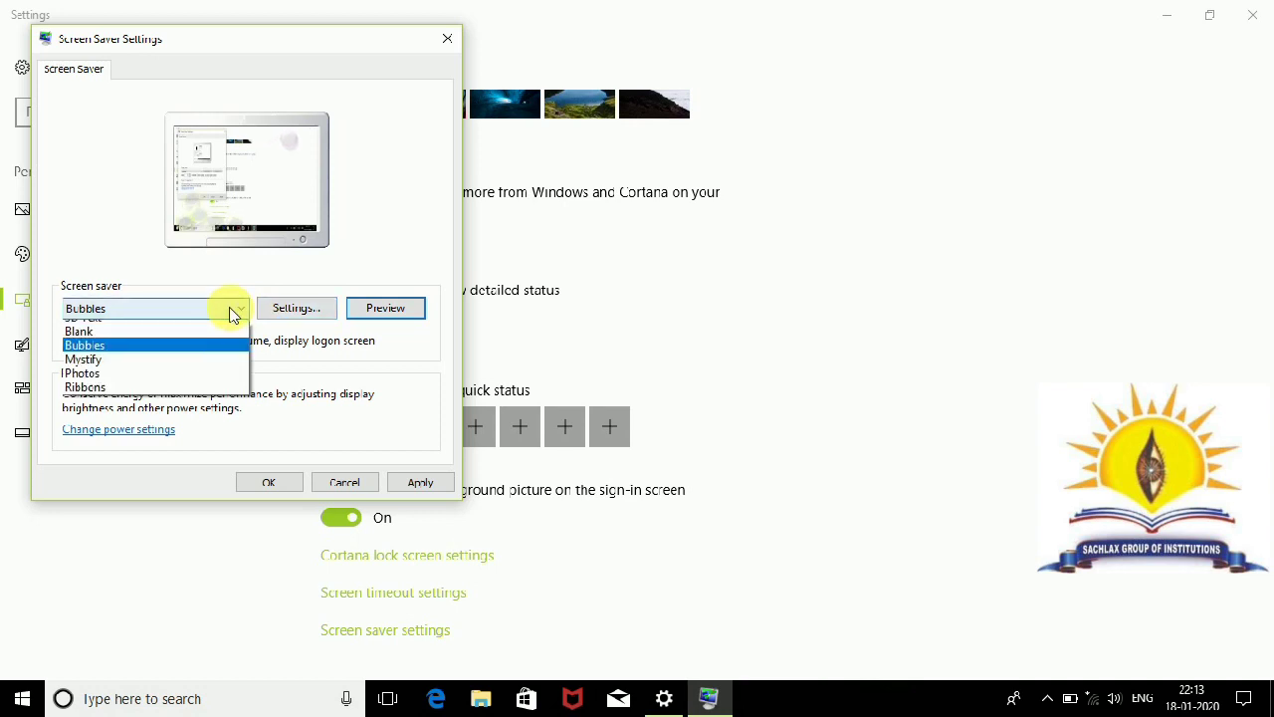
click(193, 384)
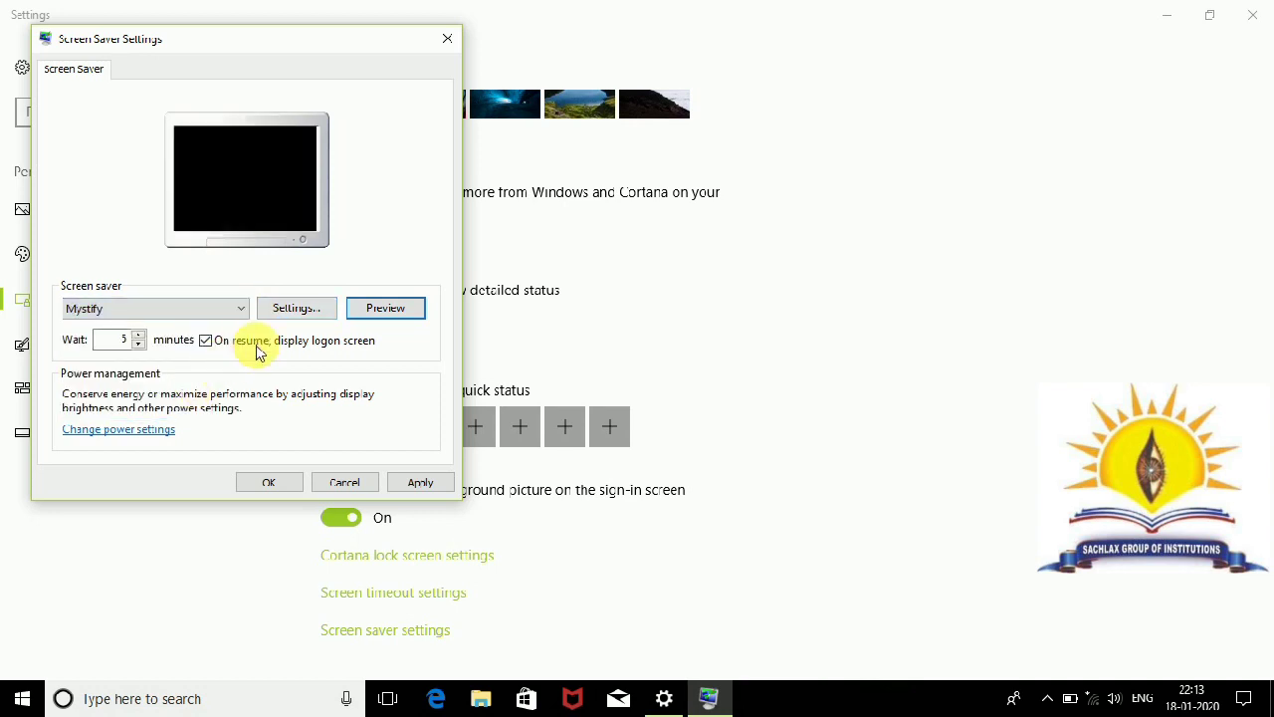
click(387, 304)
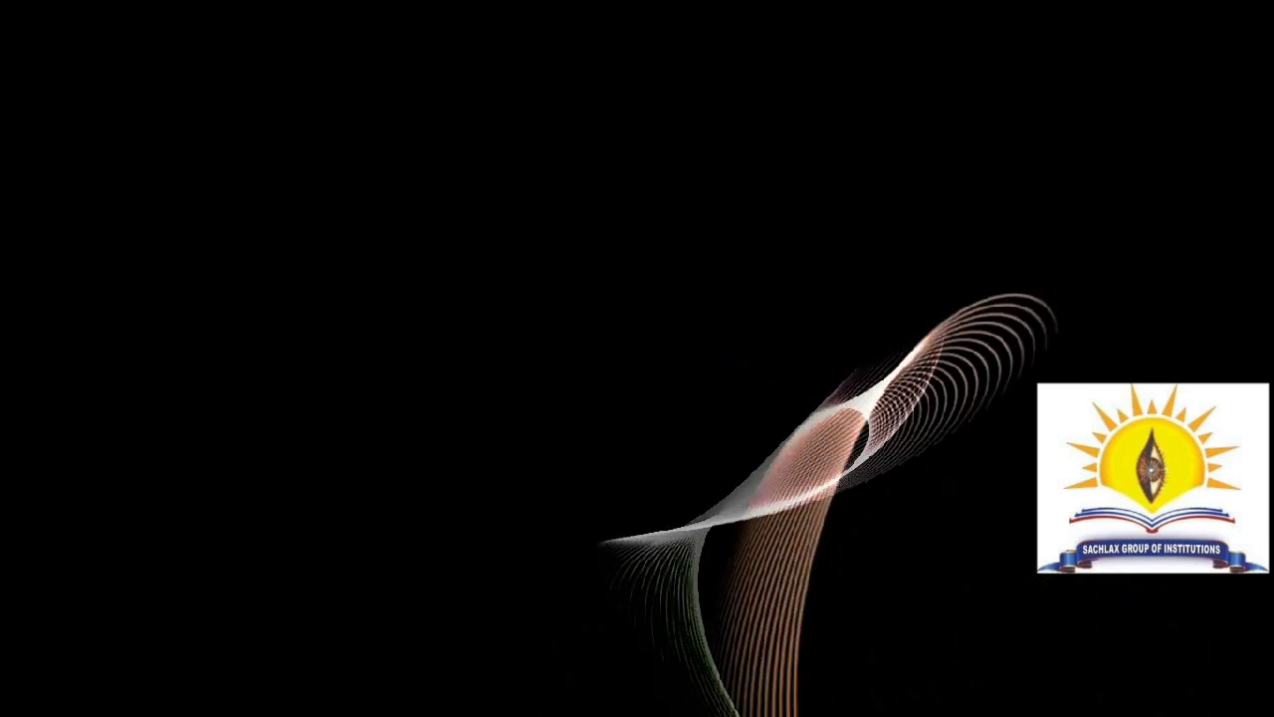
click(478, 228)
Step: Change the screen saver to Photos and preview it full screen
click(242, 312)
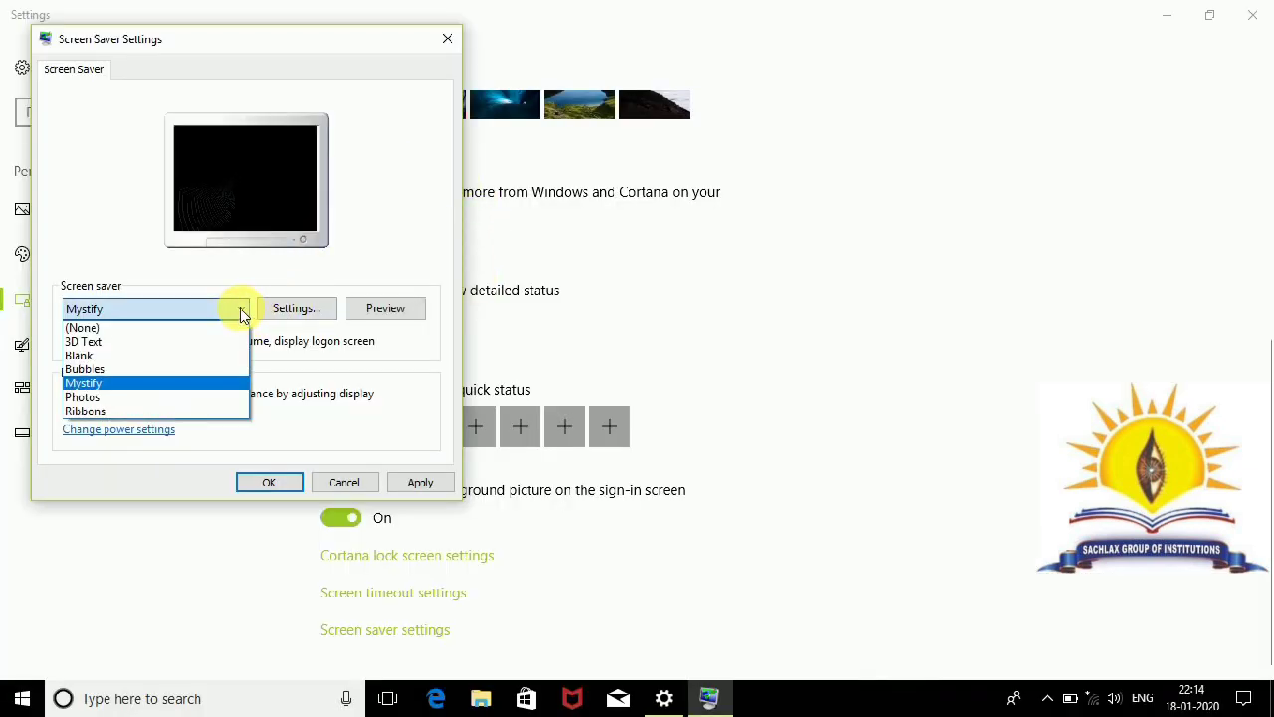
click(189, 398)
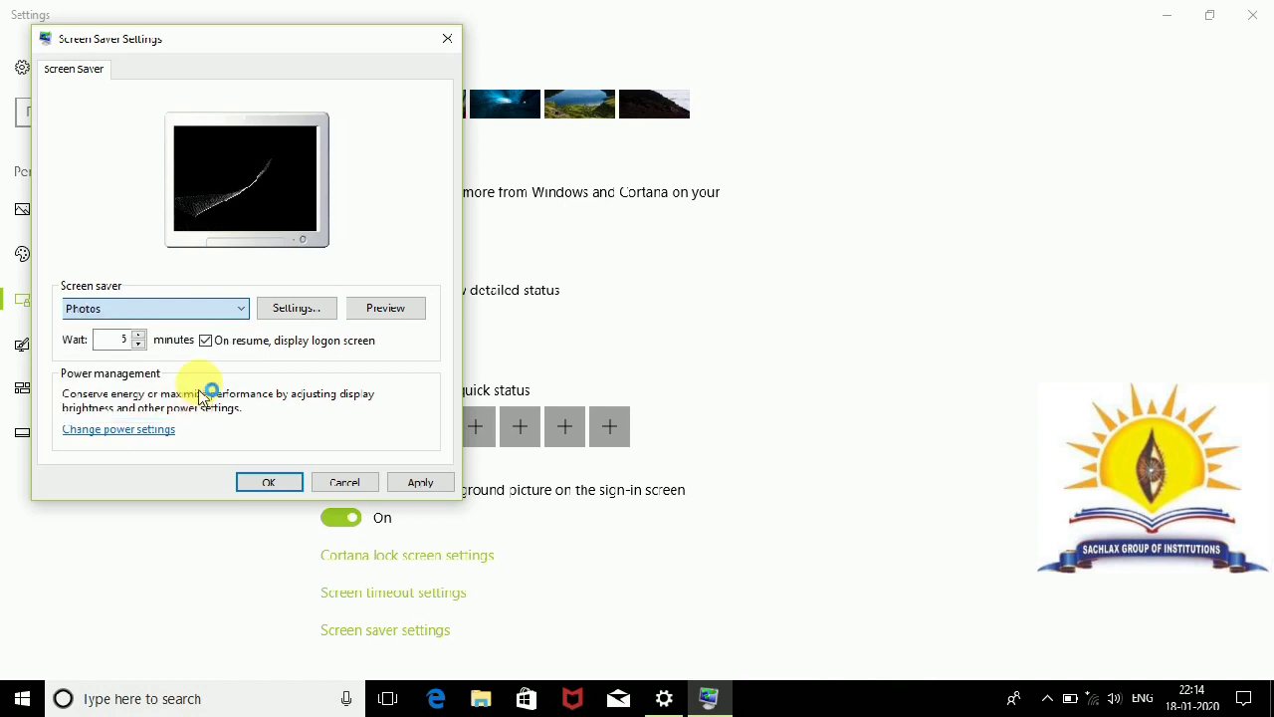
click(384, 308)
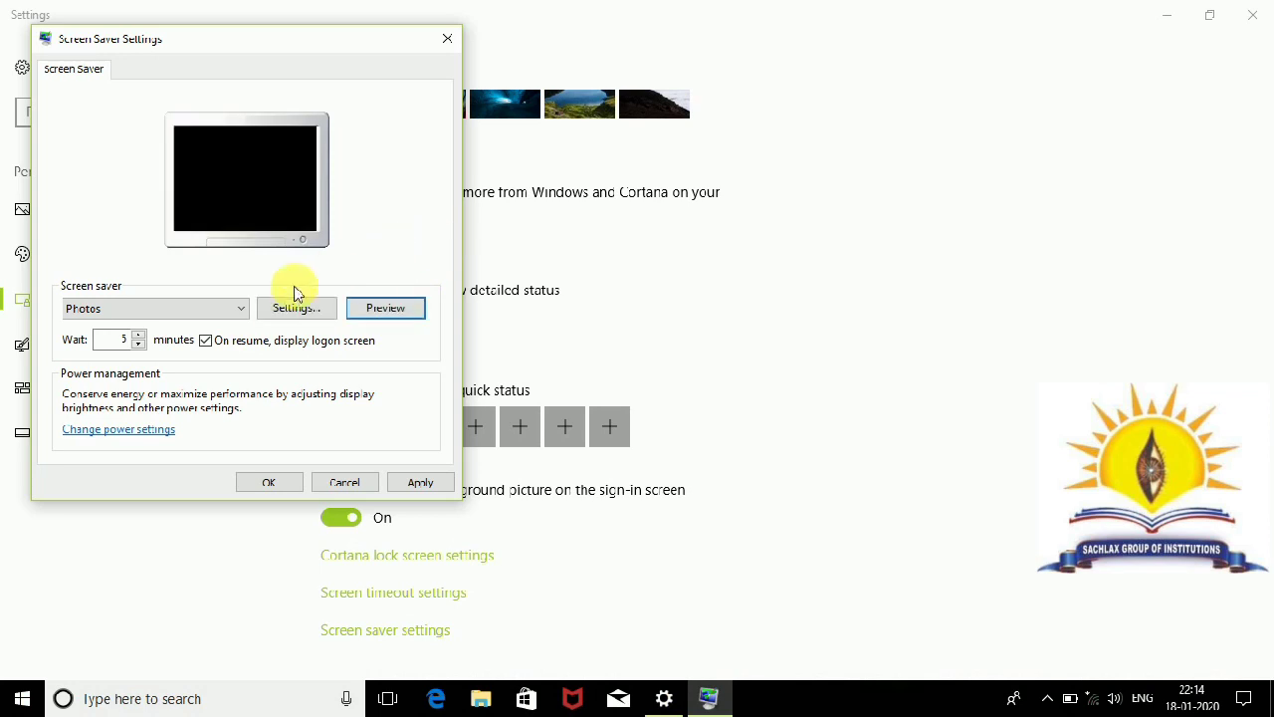
Step: Change the screen saver to Ribbons and preview it full screen
click(204, 311)
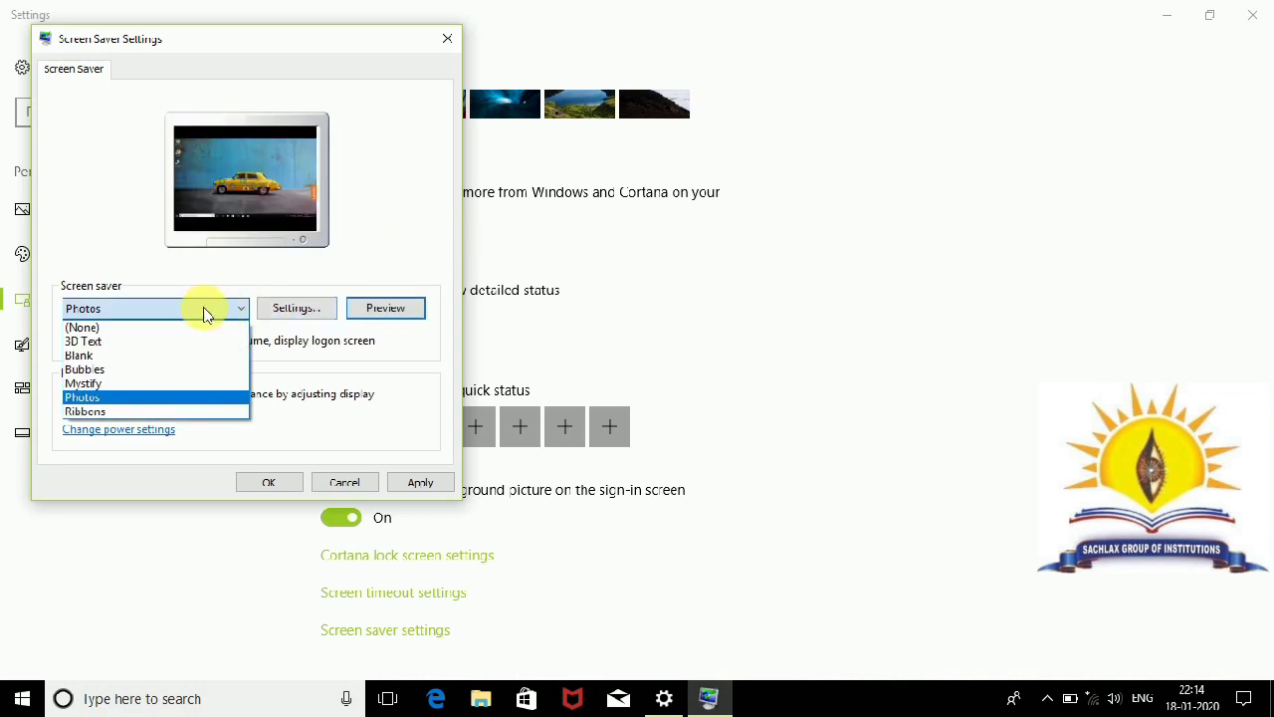
click(154, 411)
click(383, 307)
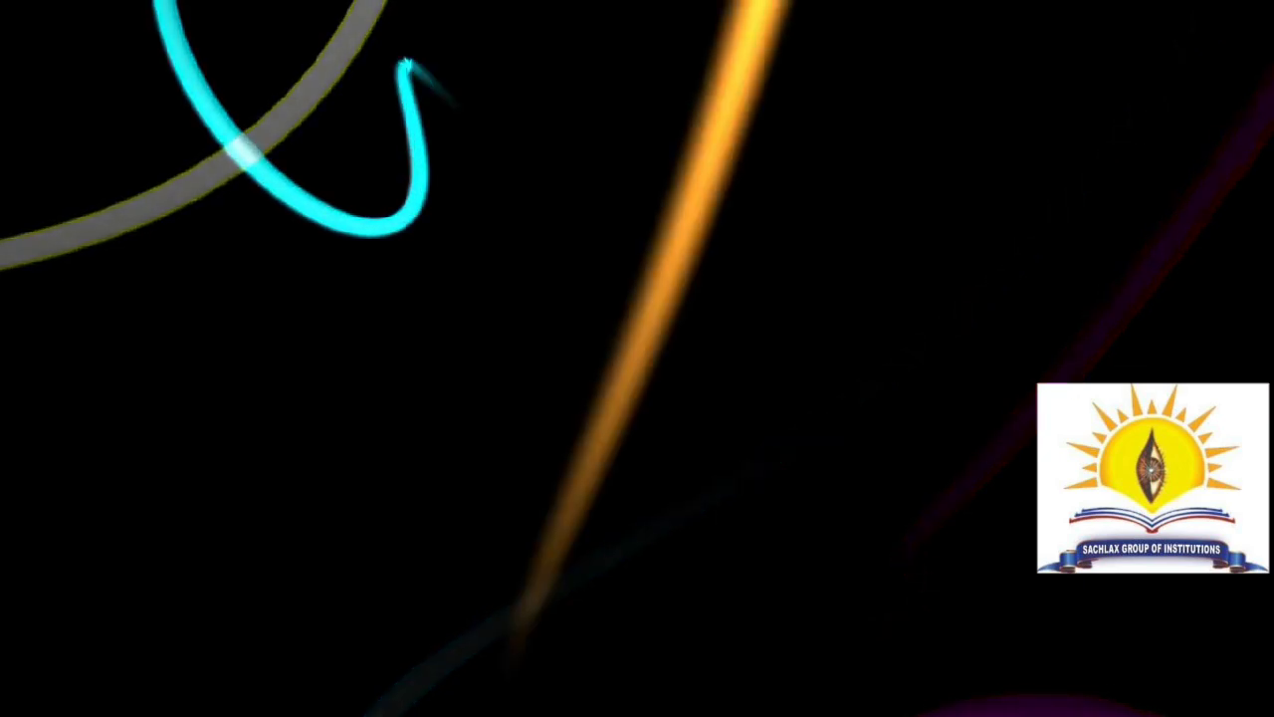
mouse_move(328, 299)
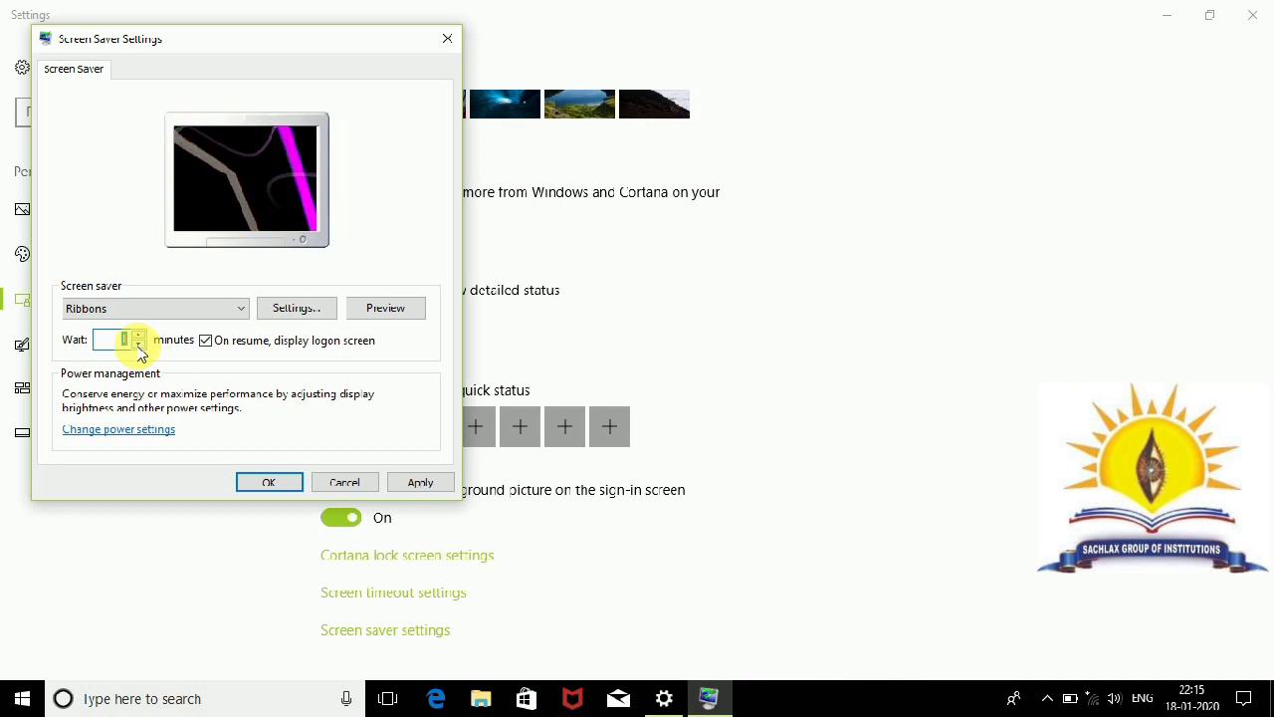
Step: Set the screen saver wait time to 1 minute
text(1)
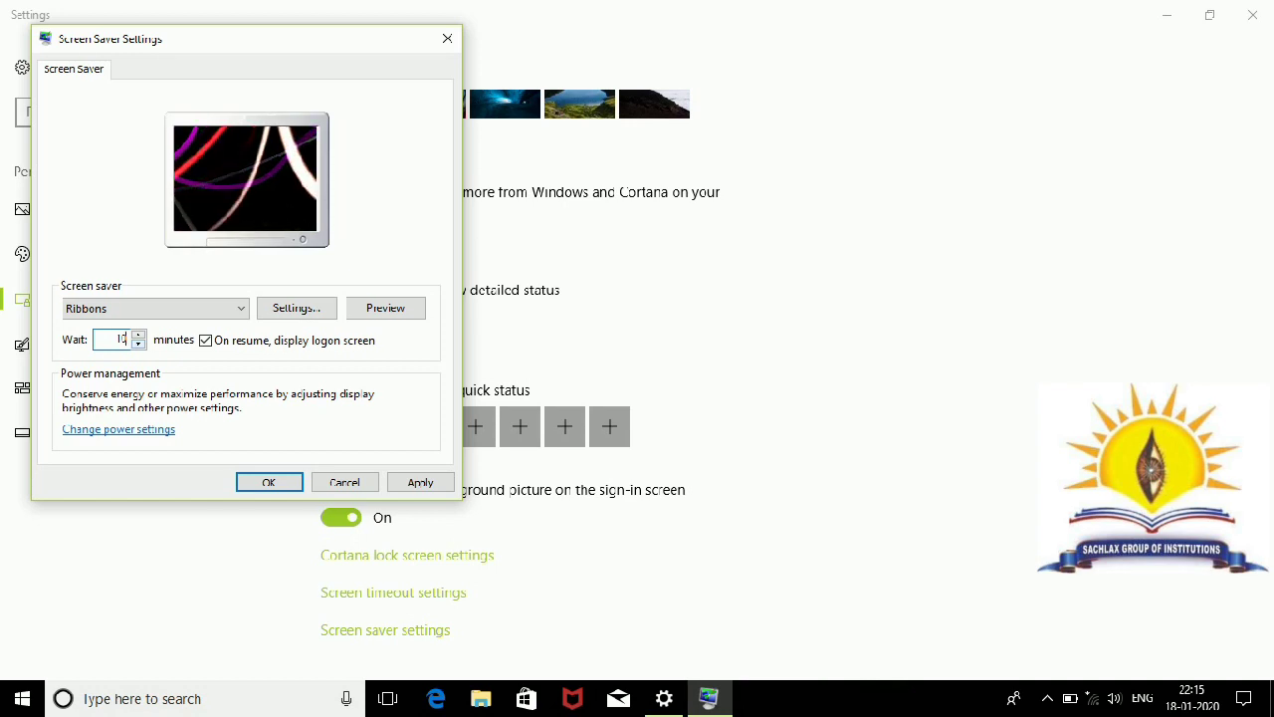
click(138, 341)
click(139, 345)
click(138, 345)
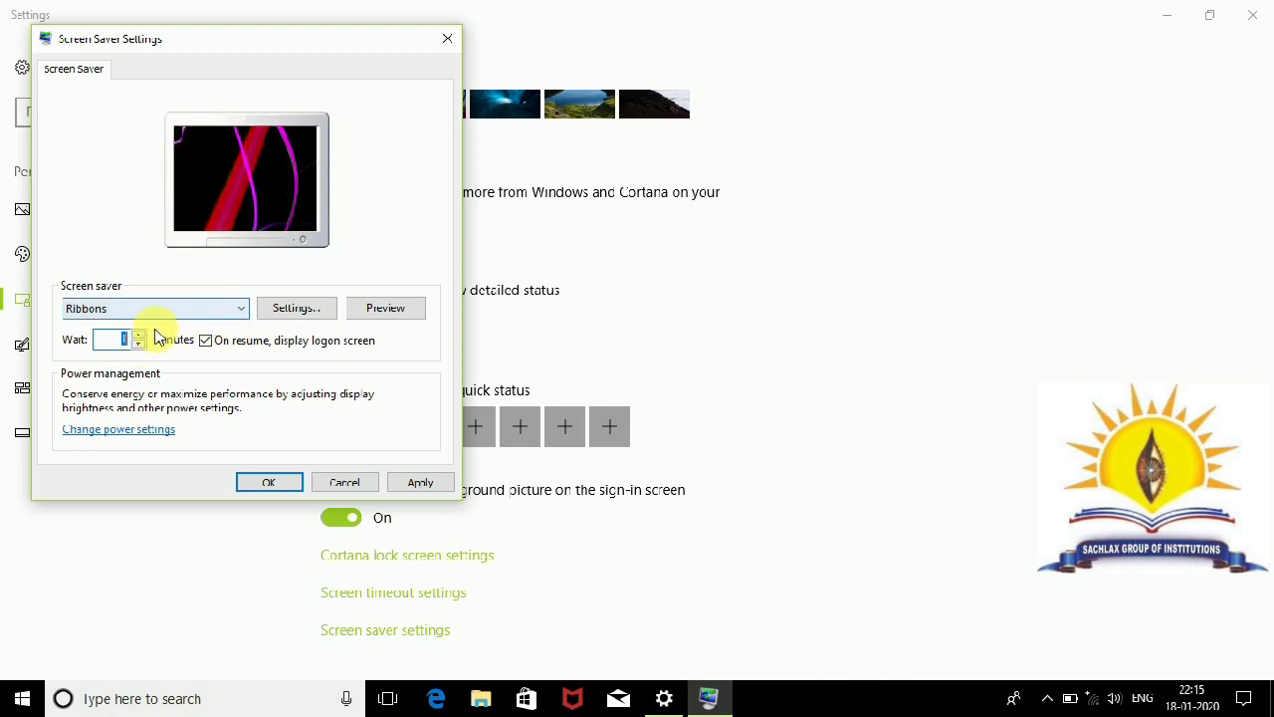
Step: Switch the screen saver through 3D Text, Blank, Bubbles and Mystify in turn
click(194, 309)
click(144, 341)
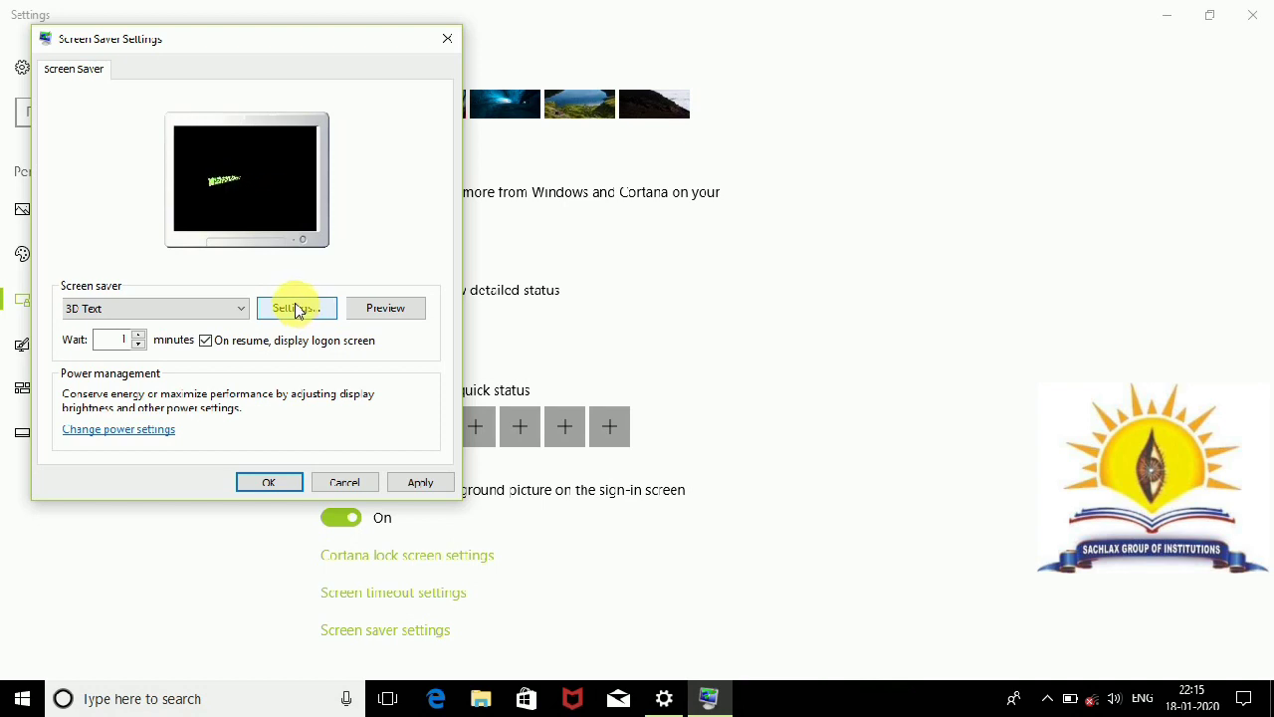
click(225, 311)
click(129, 339)
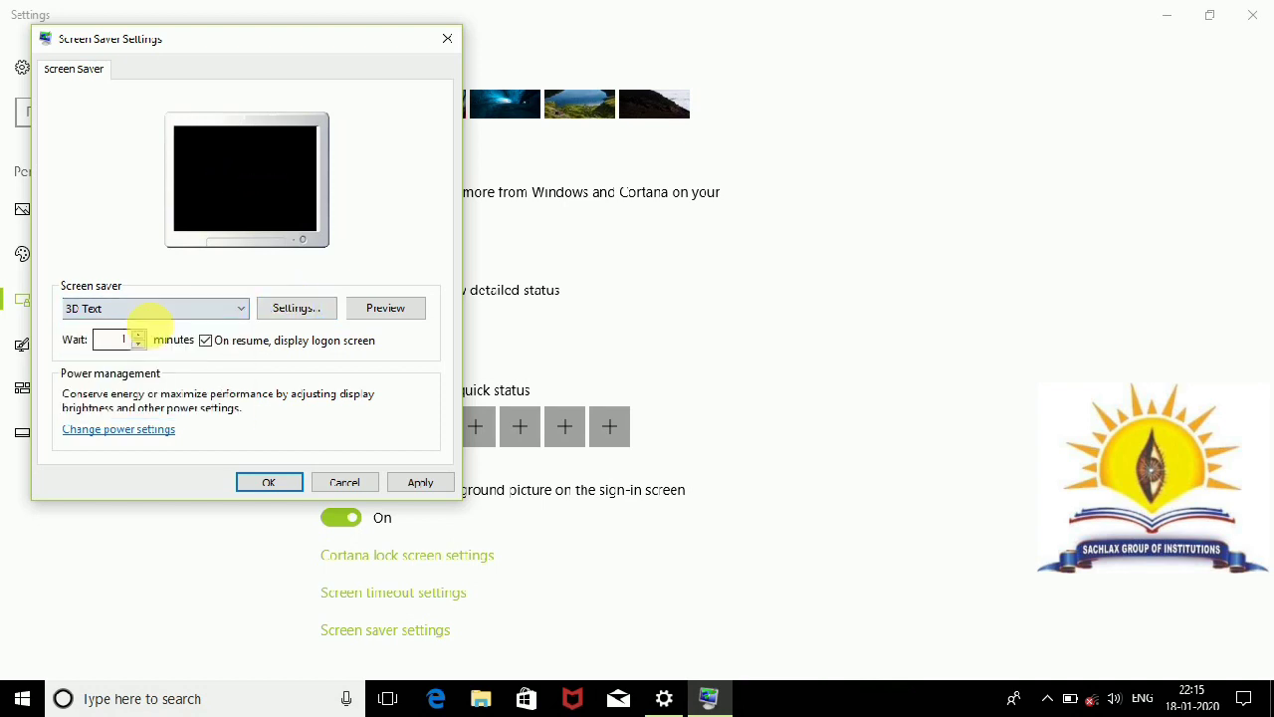
click(188, 314)
click(99, 356)
click(167, 315)
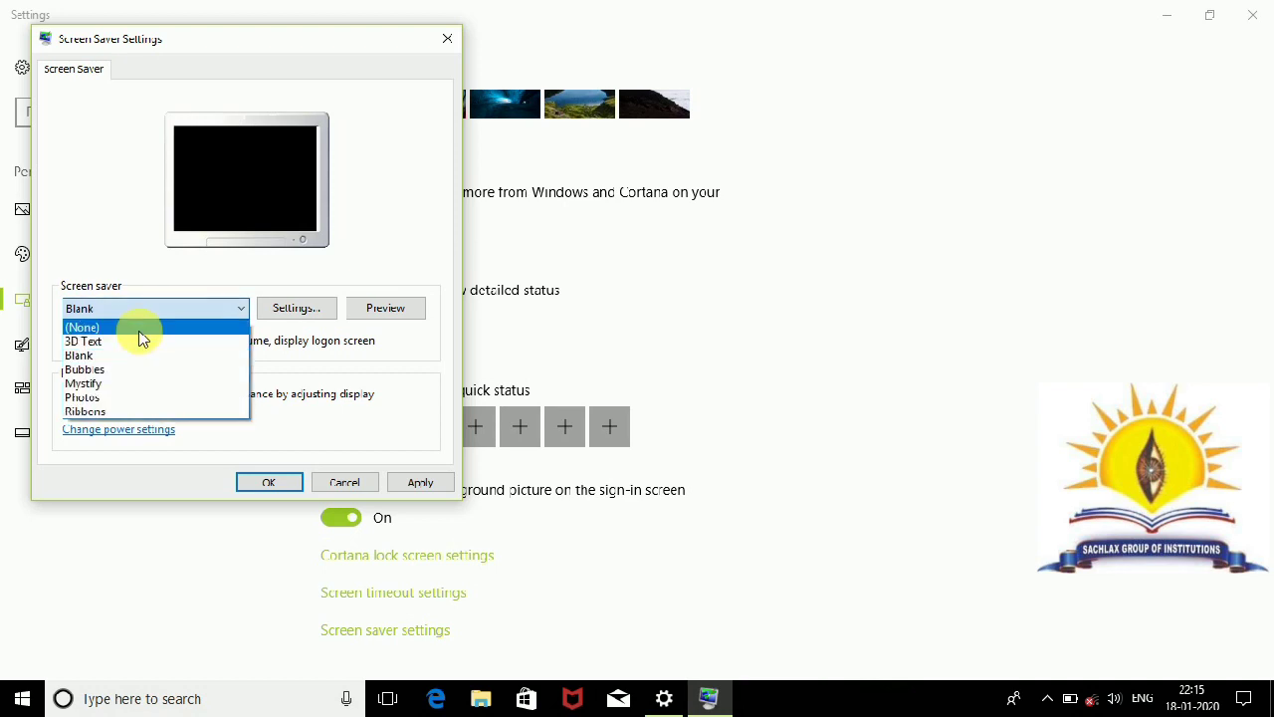
click(125, 370)
click(130, 309)
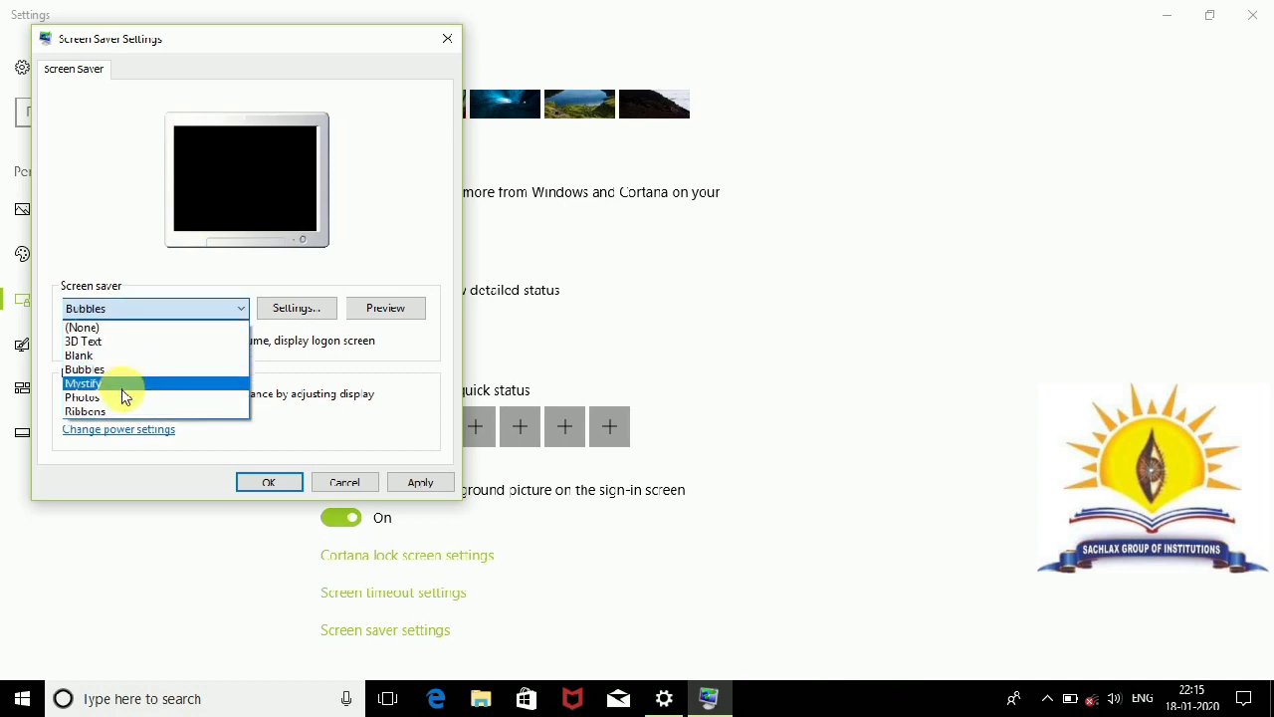
click(124, 386)
Step: Change the screen saver to 3D Text with the custom text "Windows 10" and preview it full screen
click(136, 312)
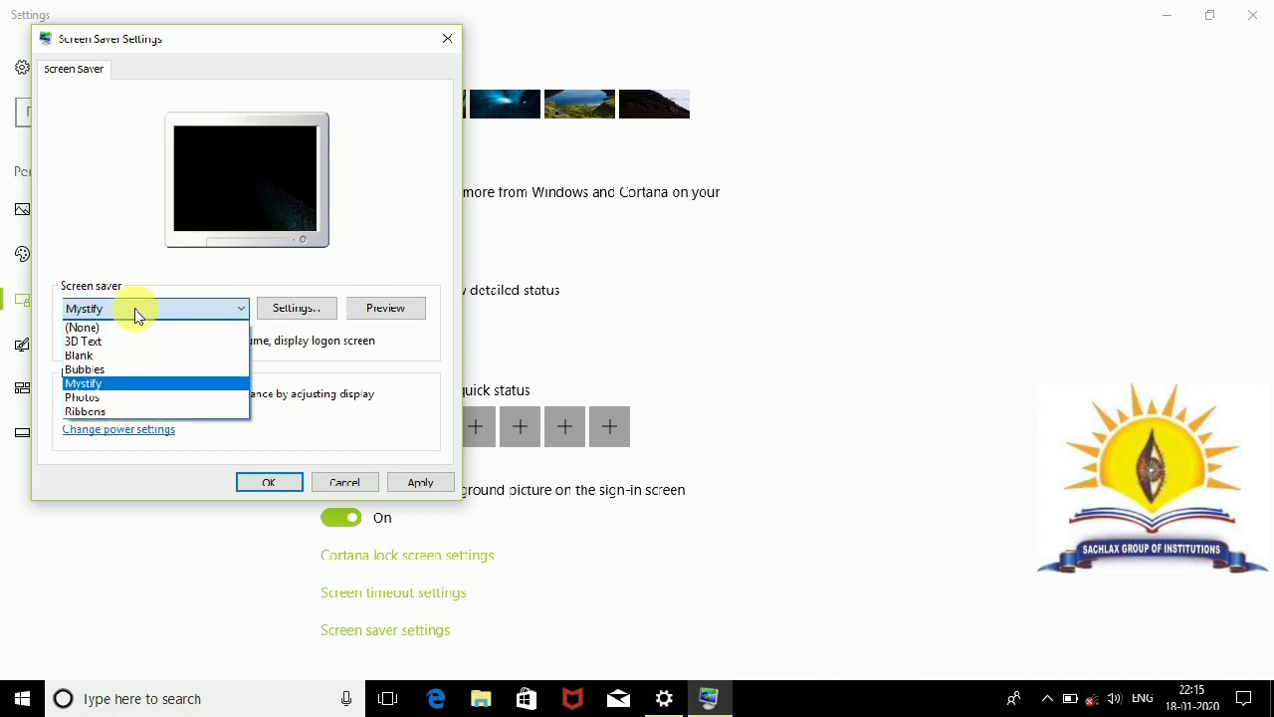
click(137, 342)
click(289, 309)
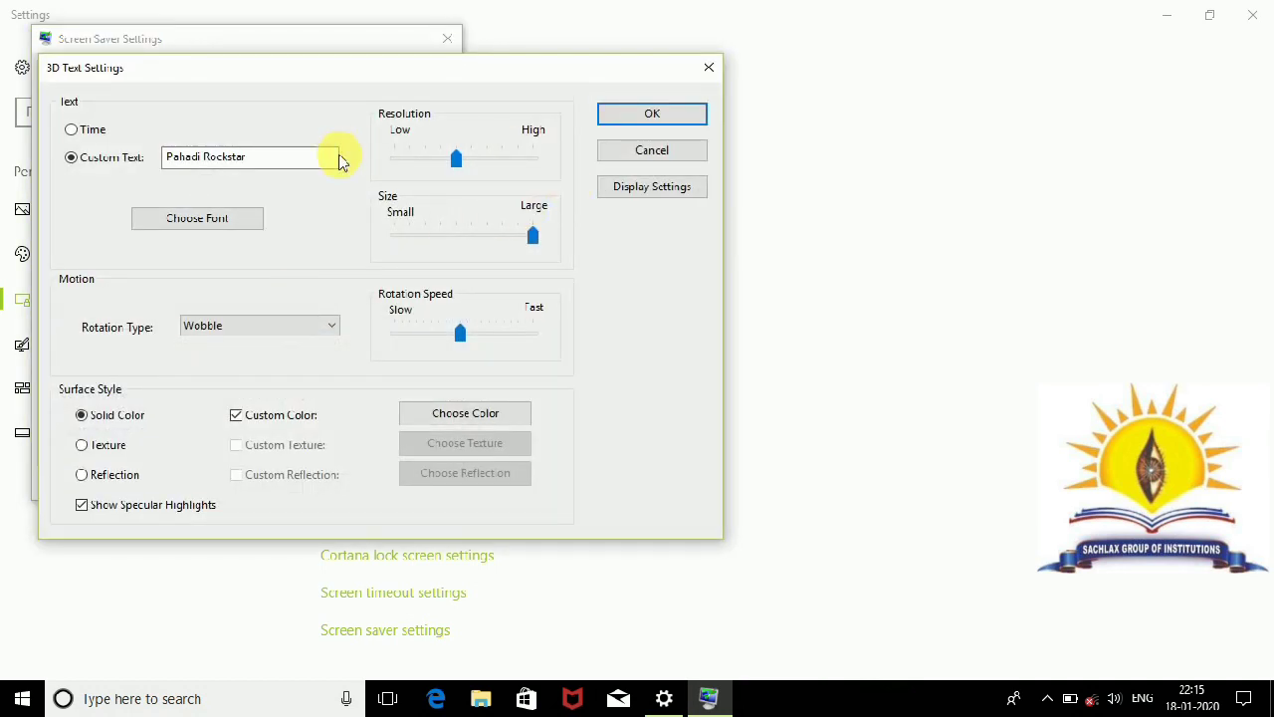
drag(248, 157, 104, 177)
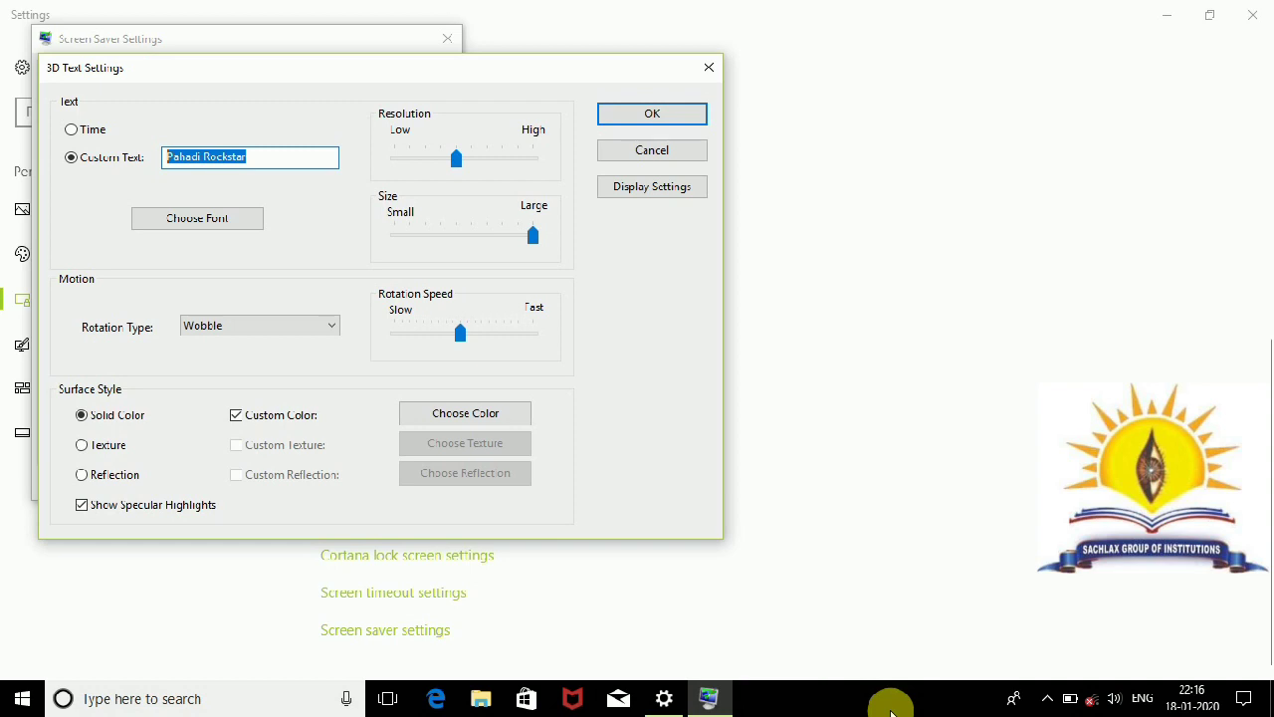
key(BackSpace)
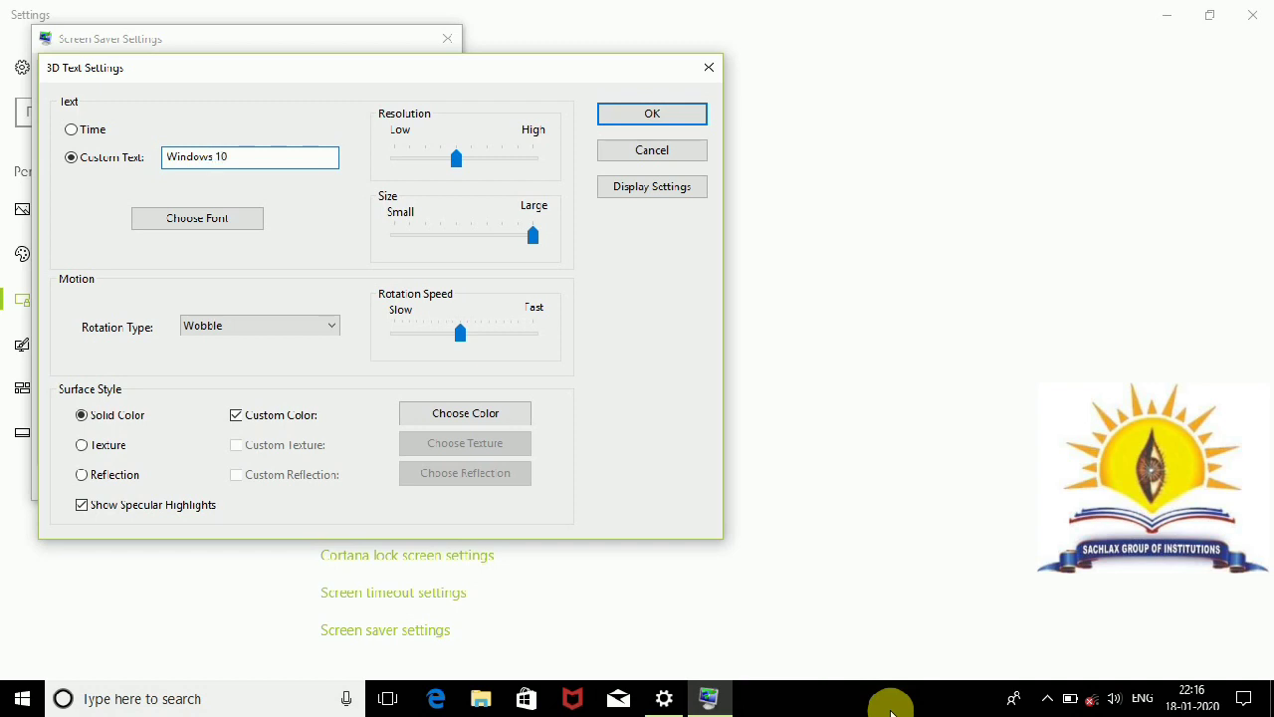
click(652, 116)
click(394, 307)
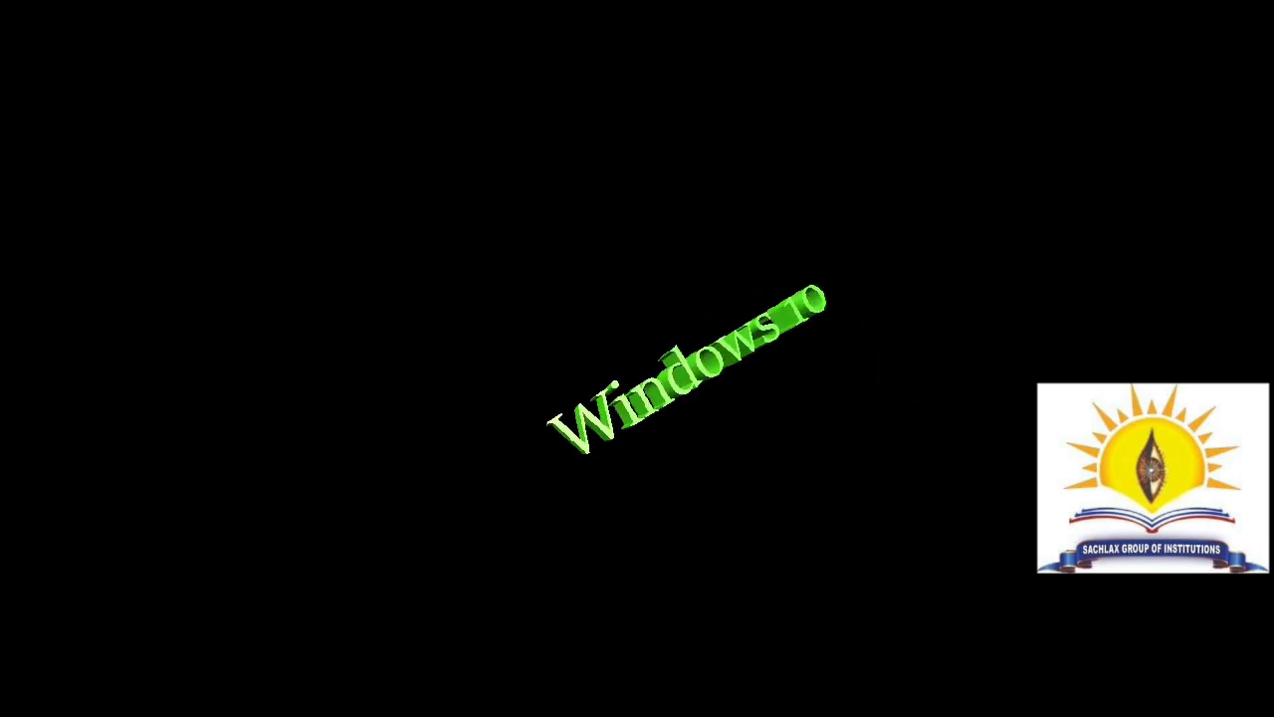
mouse_move(433, 286)
Step: Choose Cambria as the font in the 3D Text screen saver's settings
click(297, 307)
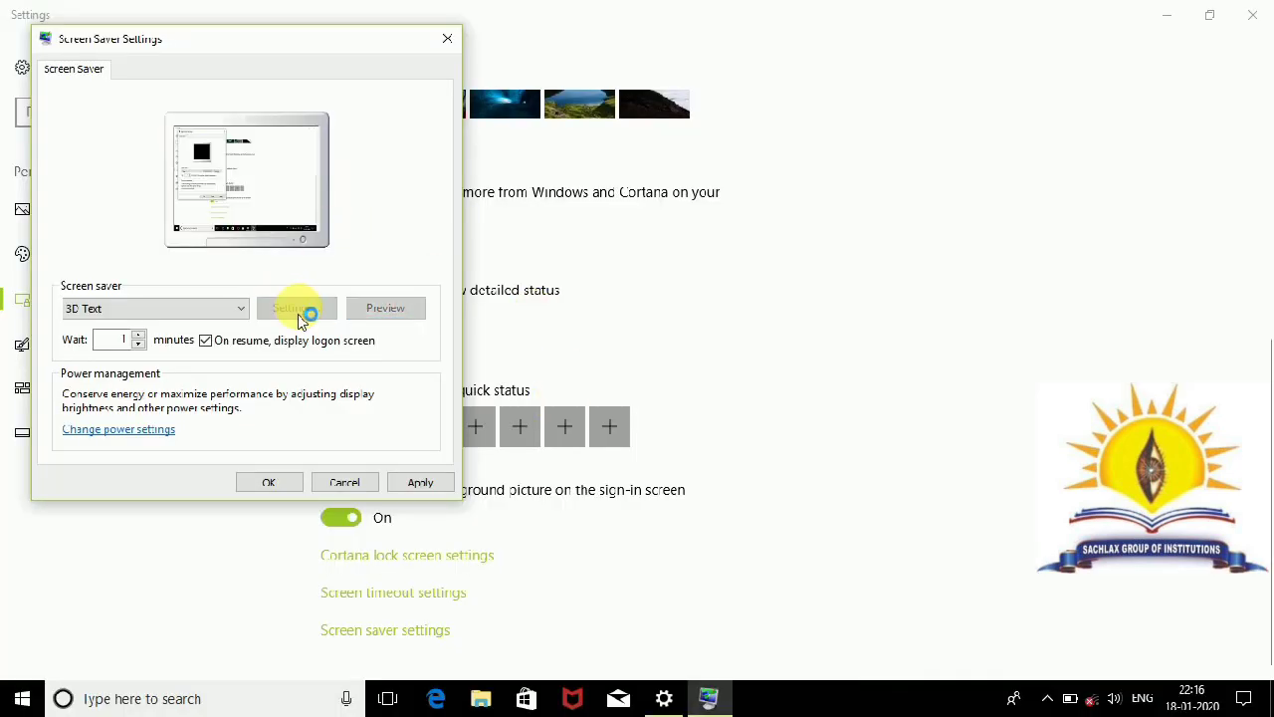
click(207, 219)
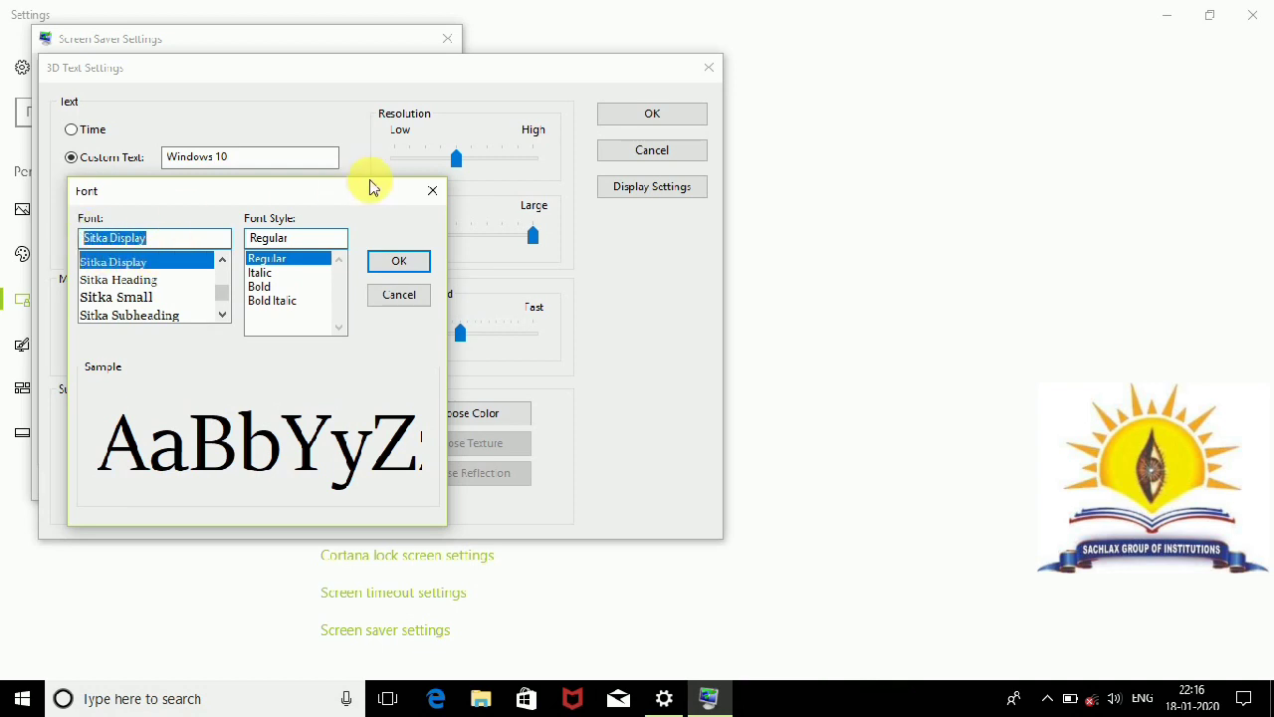
click(432, 190)
click(202, 229)
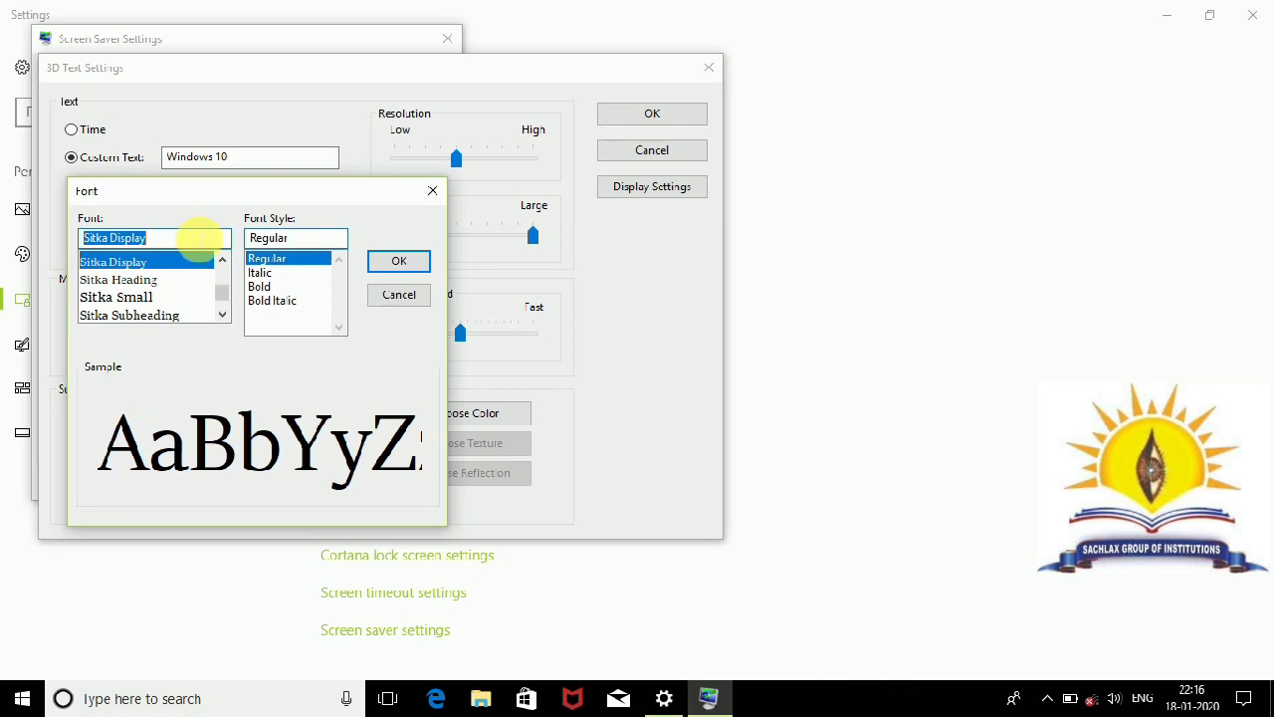
key(BackSpace)
text(j)
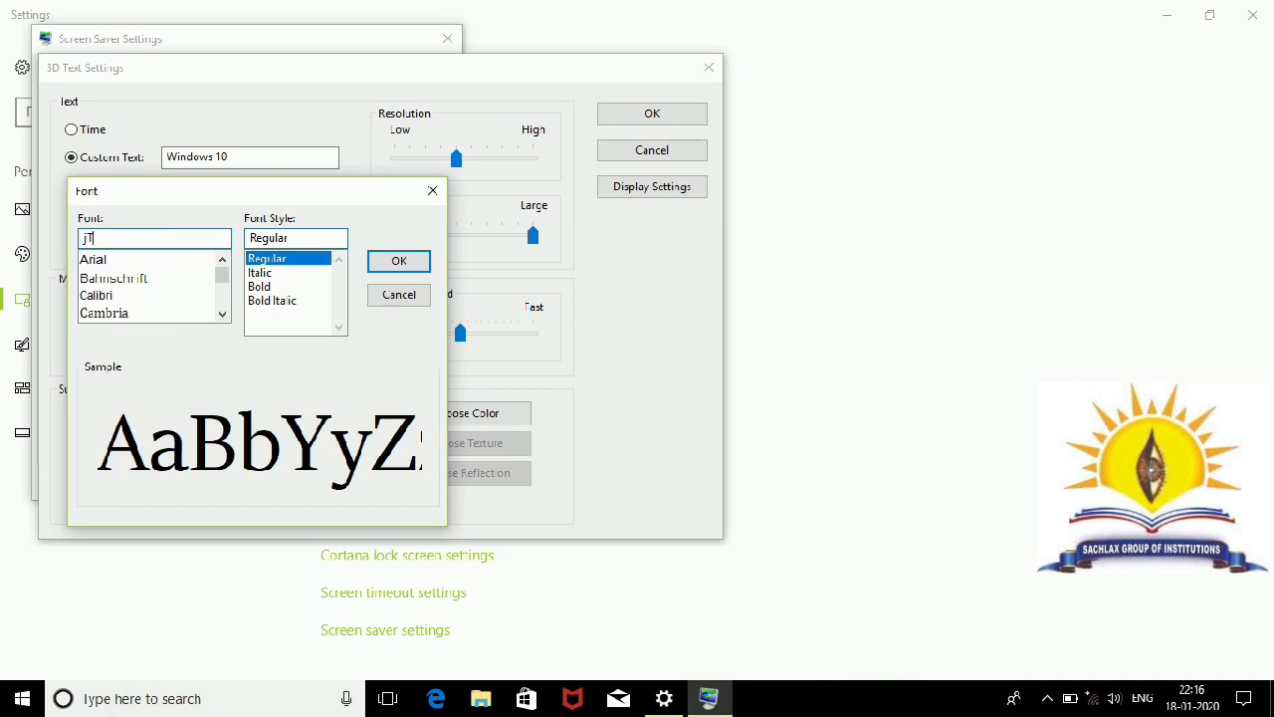
key(Down)
key(Down)
key(Down)
key(Down)
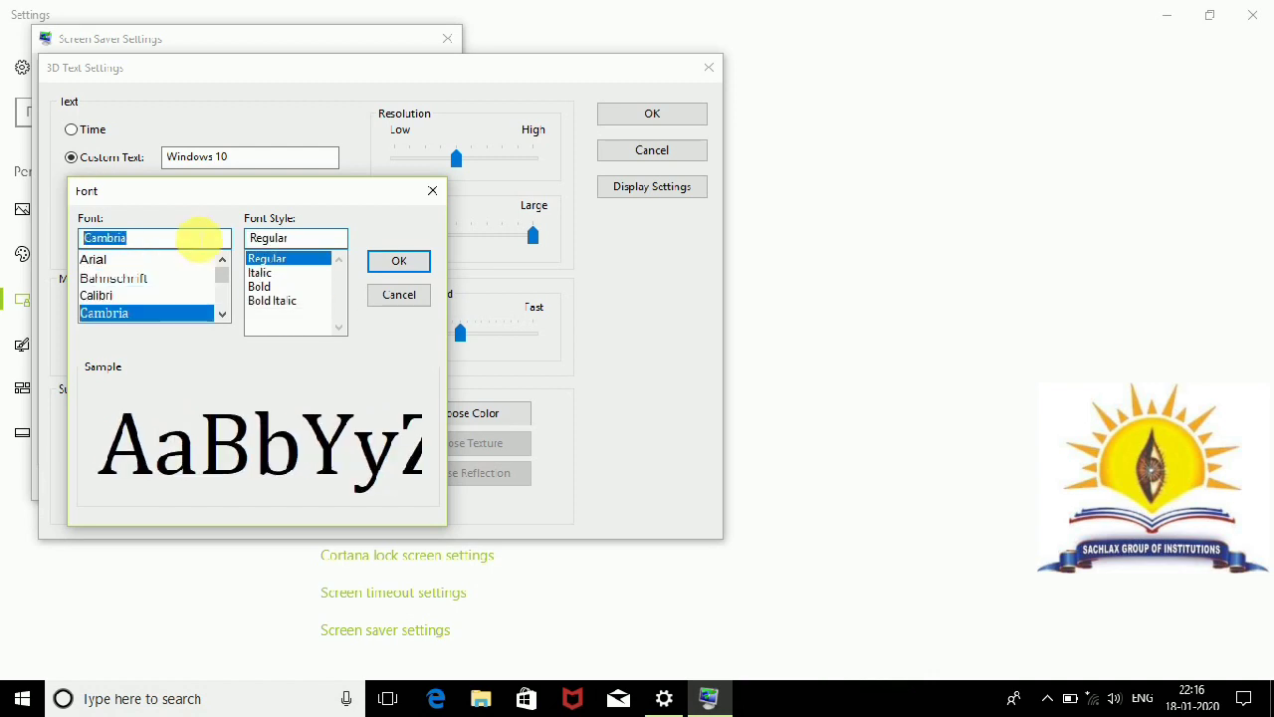
click(130, 294)
click(129, 313)
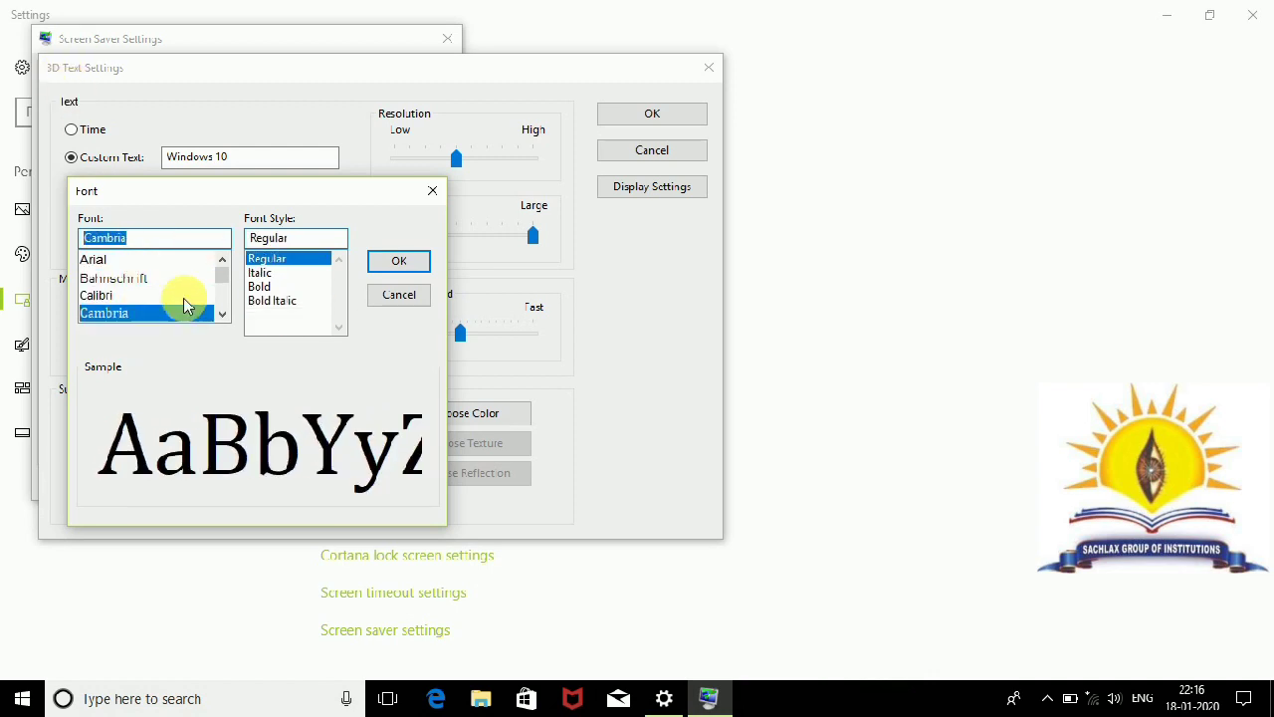
Step: Try the Bold, Italic, Regular and Bold Italic styles for the 3D text and settle on Bold
click(266, 288)
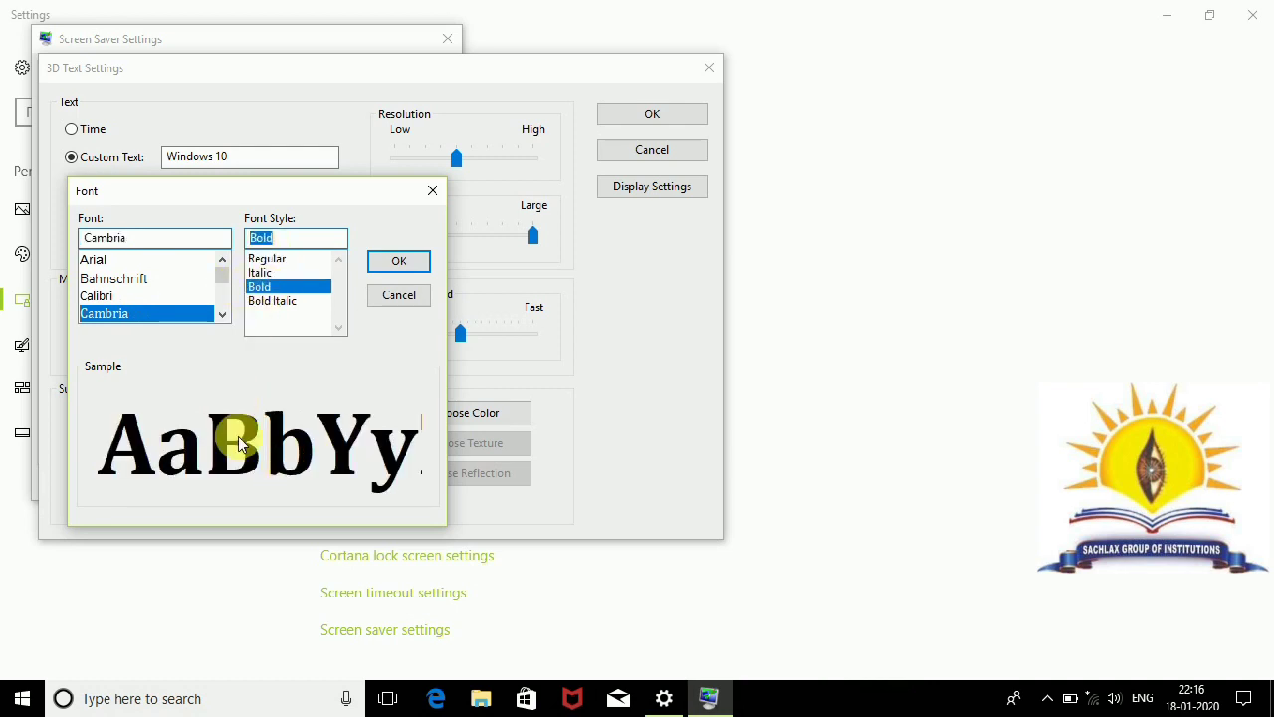
click(265, 274)
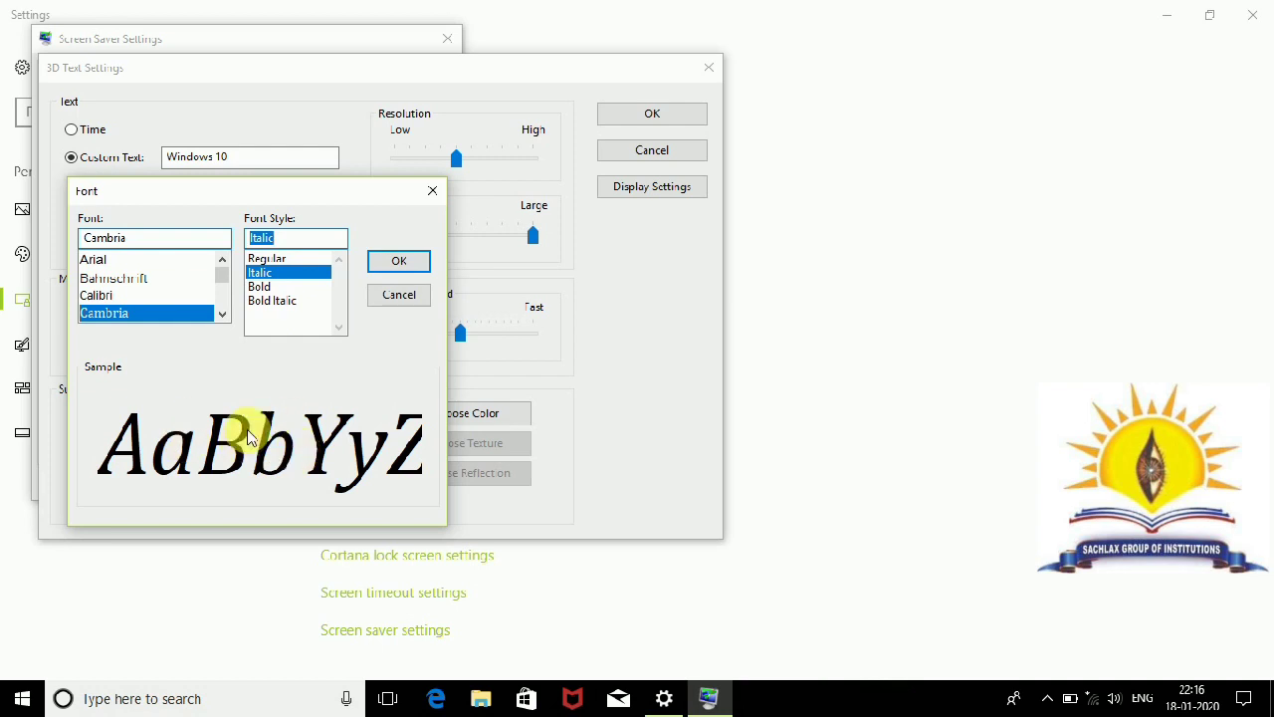
click(265, 260)
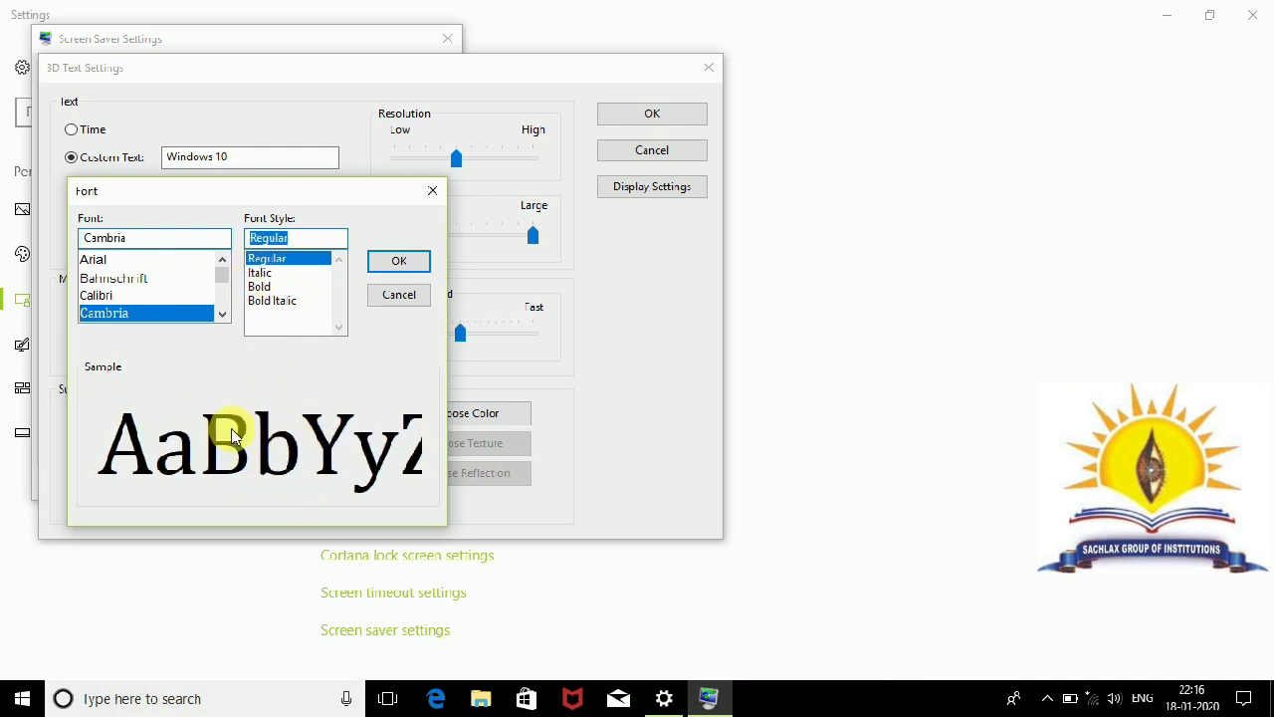
click(264, 301)
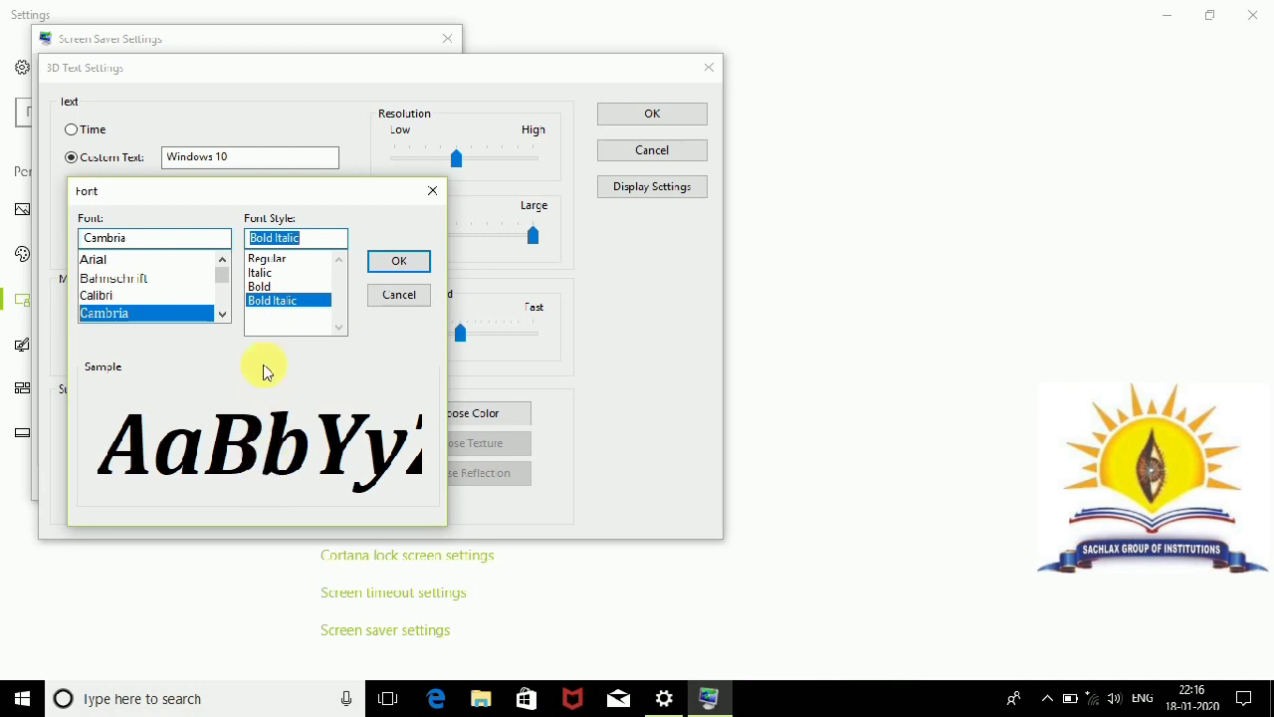
click(260, 287)
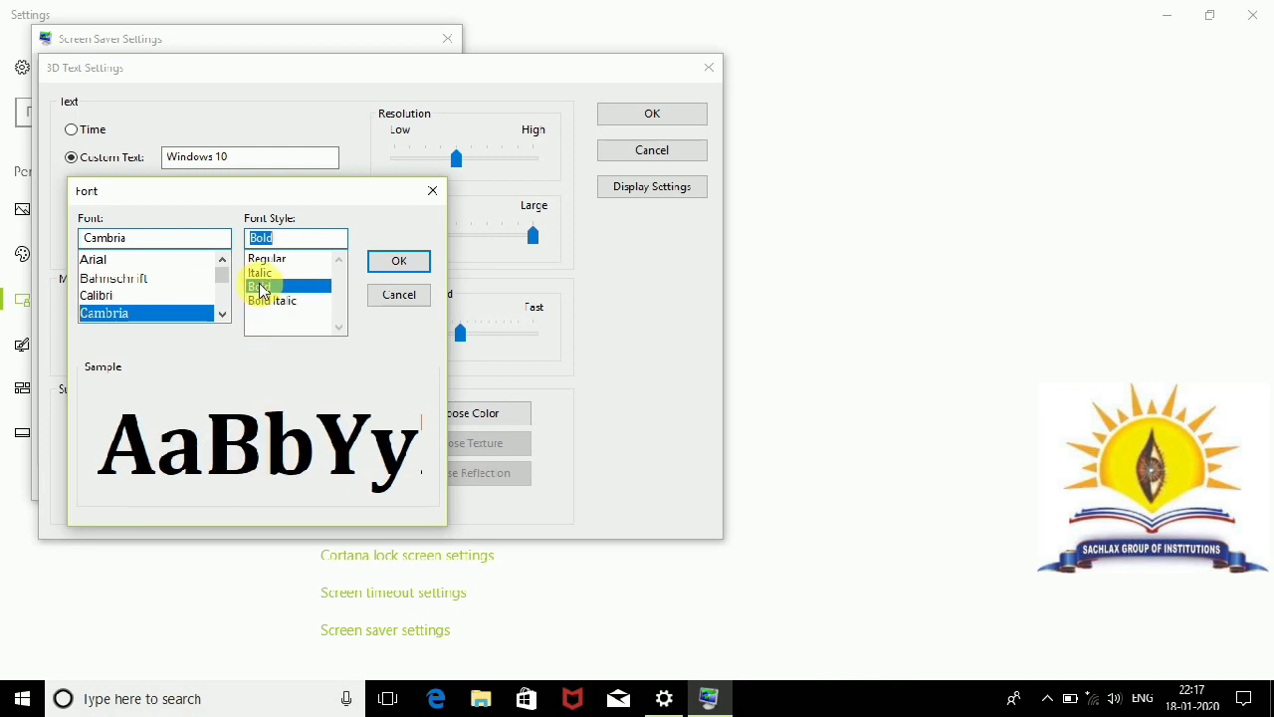
click(398, 260)
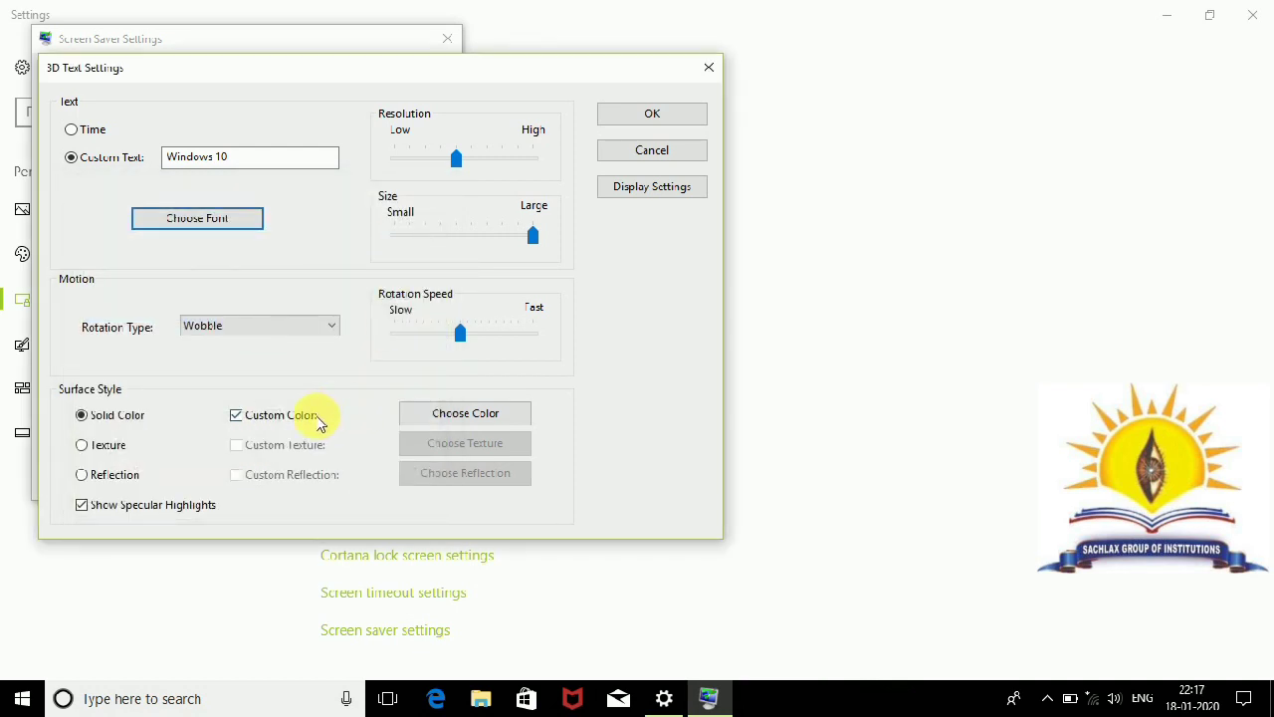
Step: Give the 3D text a slightly faster Spin rotation and a lime green solid color (red 128, green 255, blue 0)
click(276, 329)
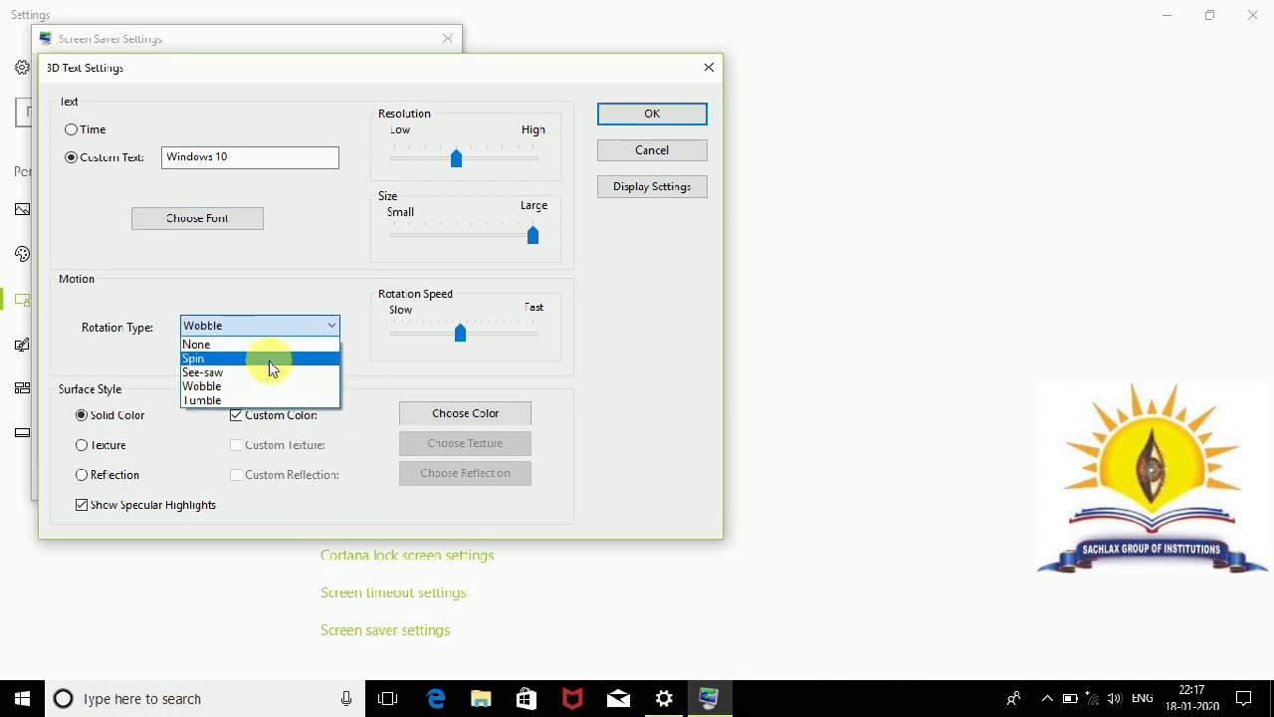
click(269, 361)
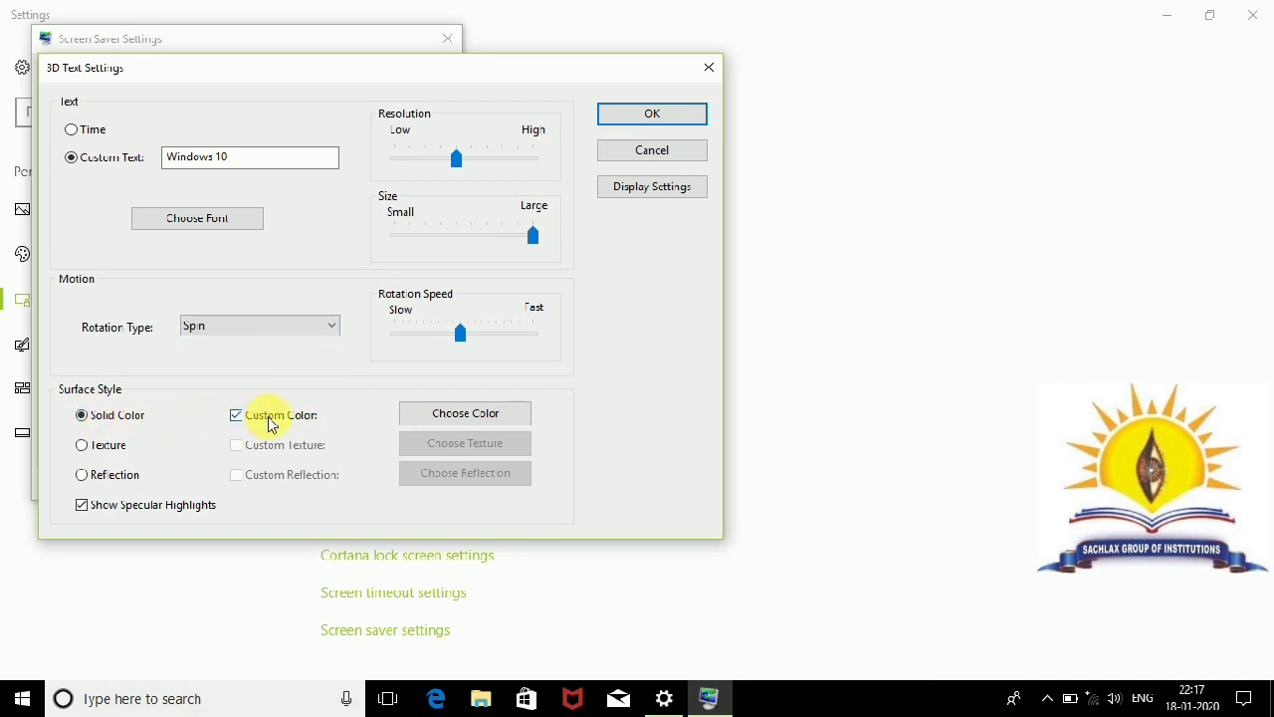
click(468, 423)
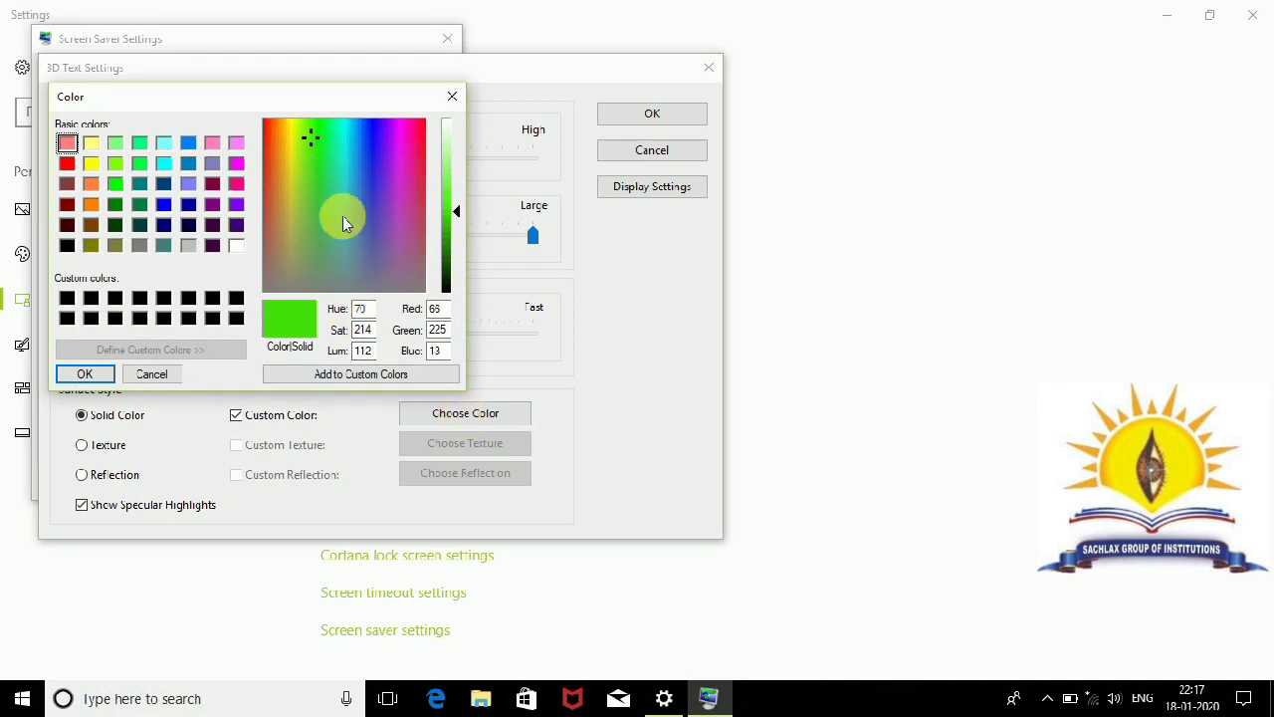
click(116, 164)
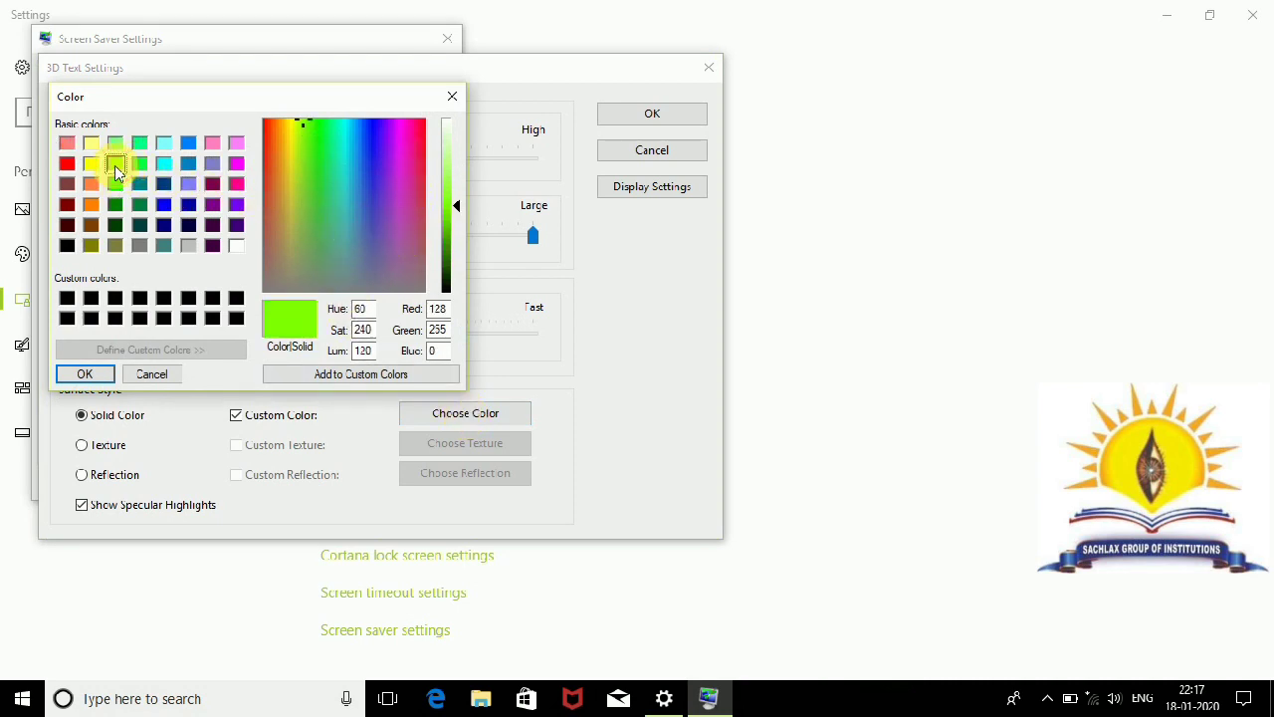
click(83, 374)
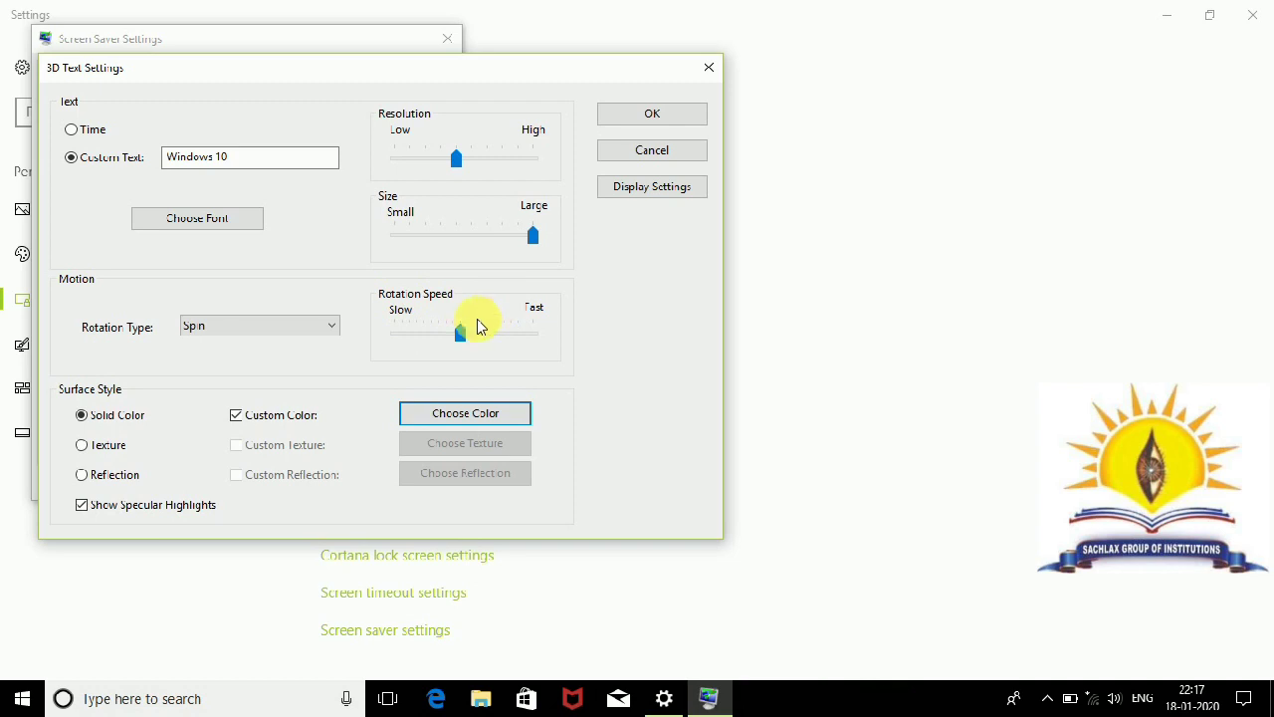
mouse_move(461, 338)
mouse_down()
mouse_move(529, 342)
mouse_move(468, 346)
mouse_up()
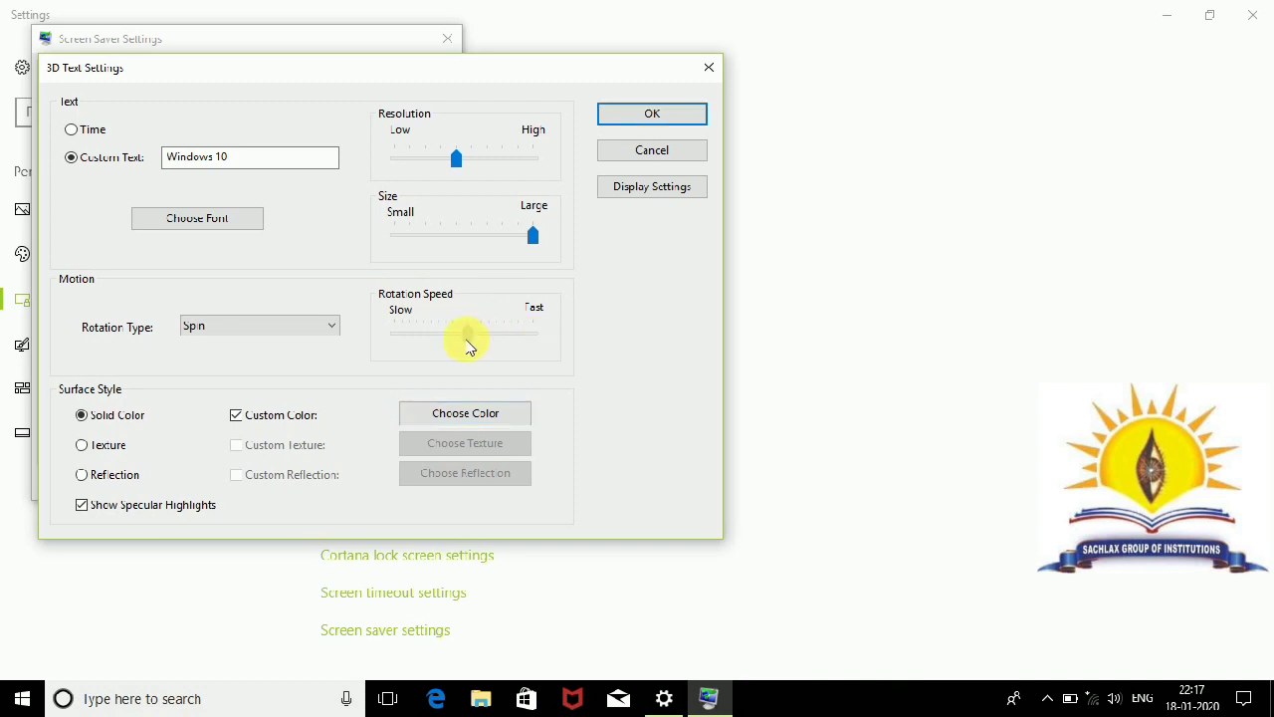
click(653, 115)
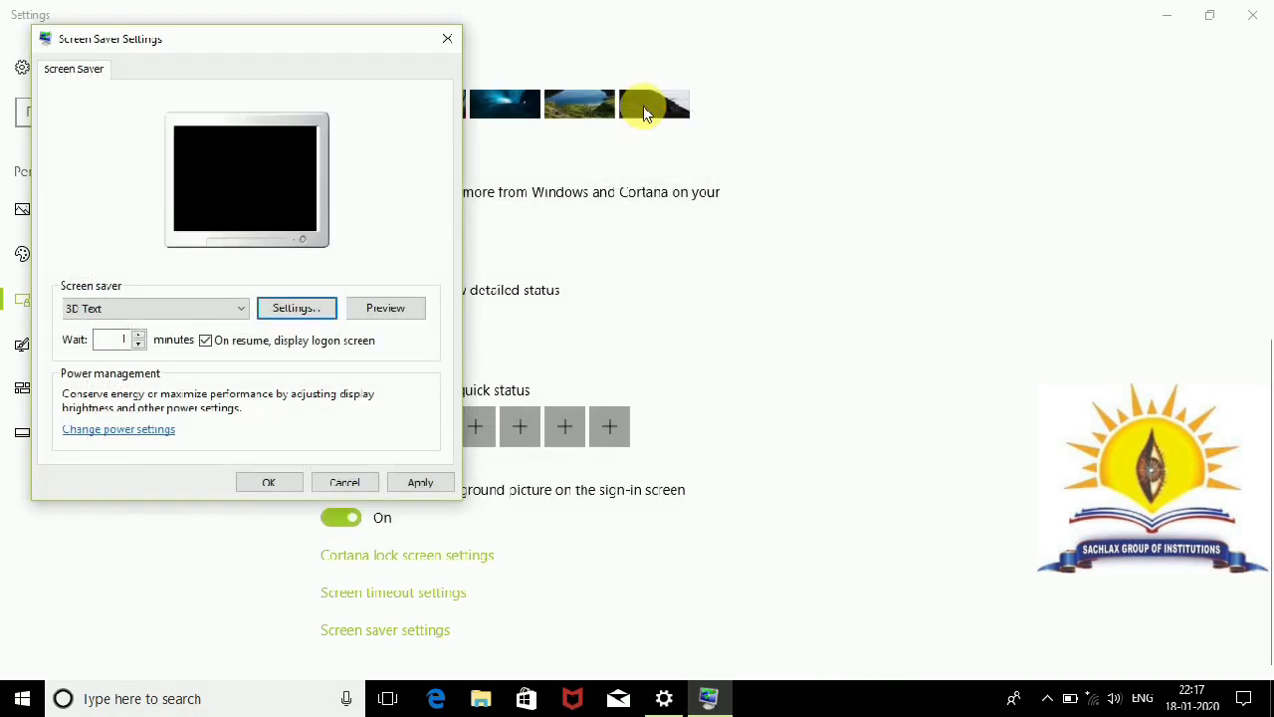
Step: Preview the customized 3D Text screen saver full screen and apply it
click(387, 308)
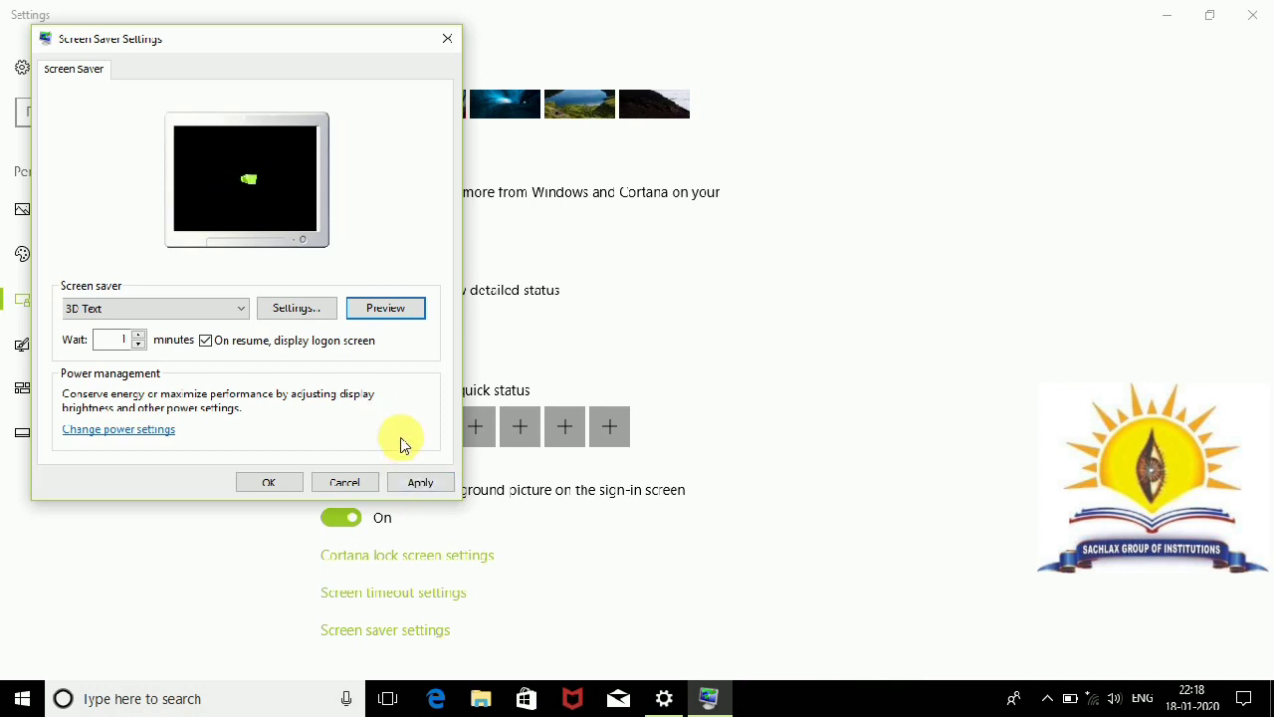
click(419, 483)
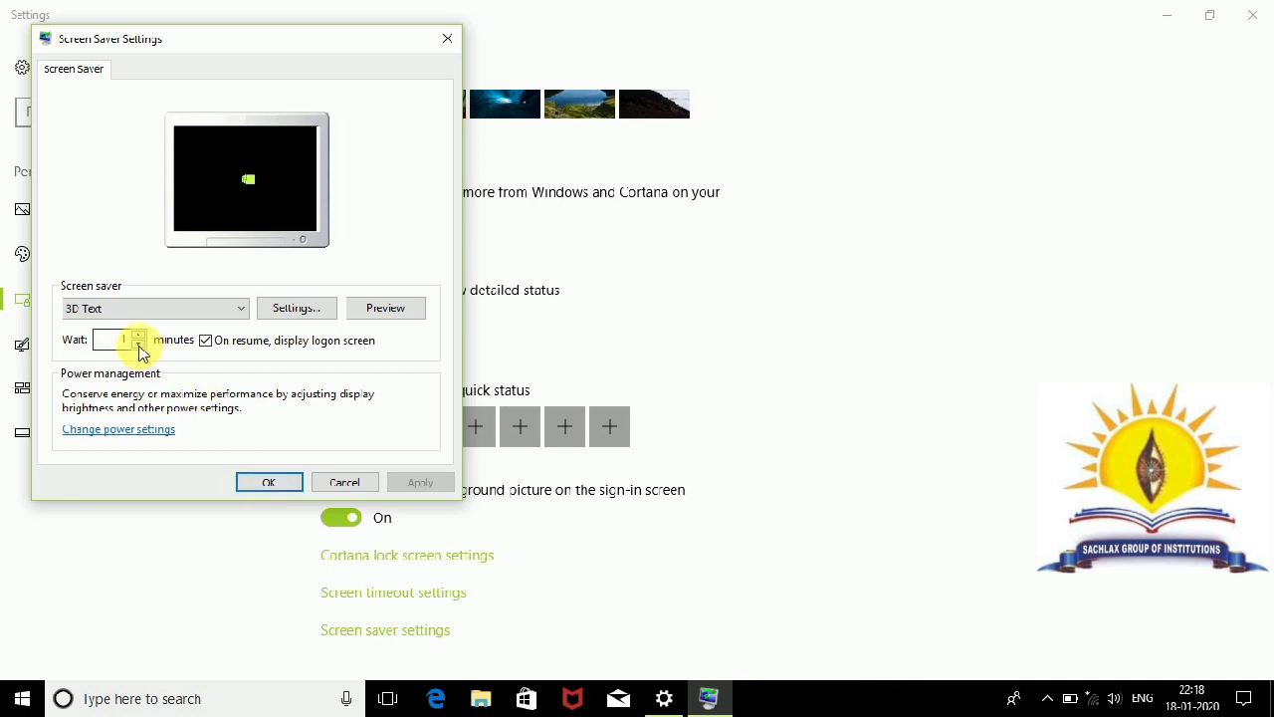
Step: Accept the screen saver settings, review the screen timeout and sleep settings, and close the settings window
click(266, 480)
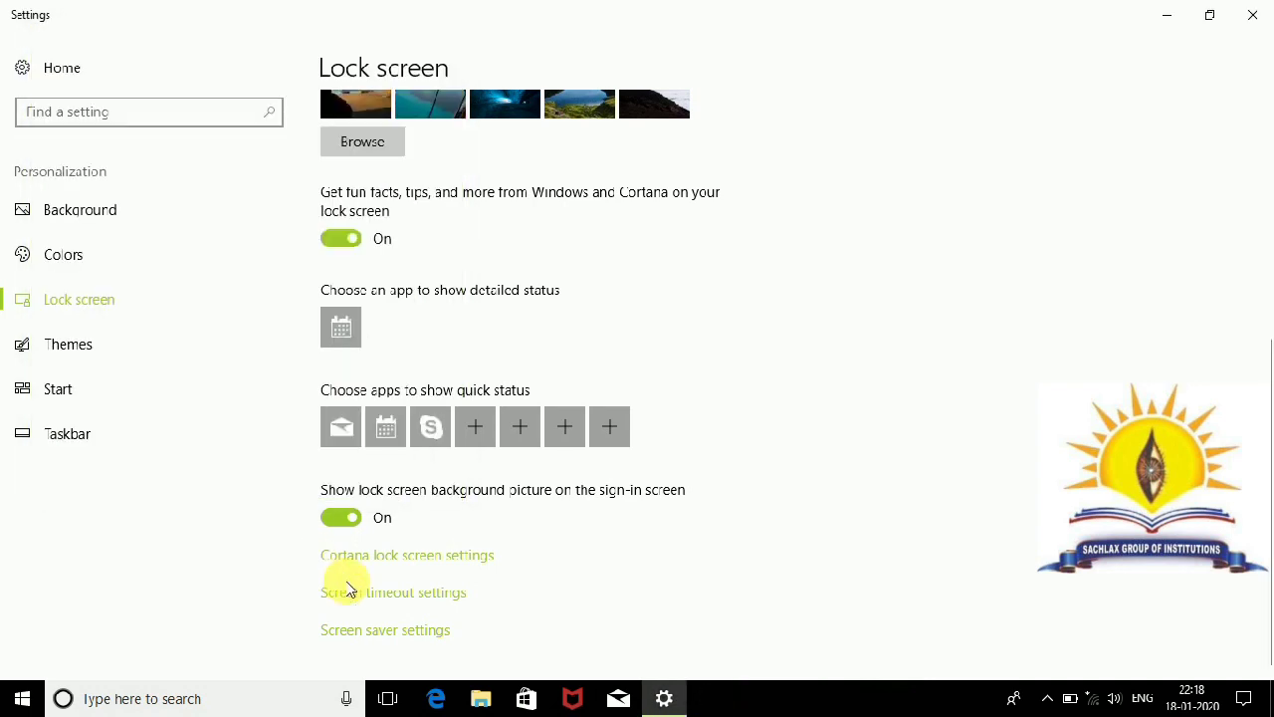
click(412, 596)
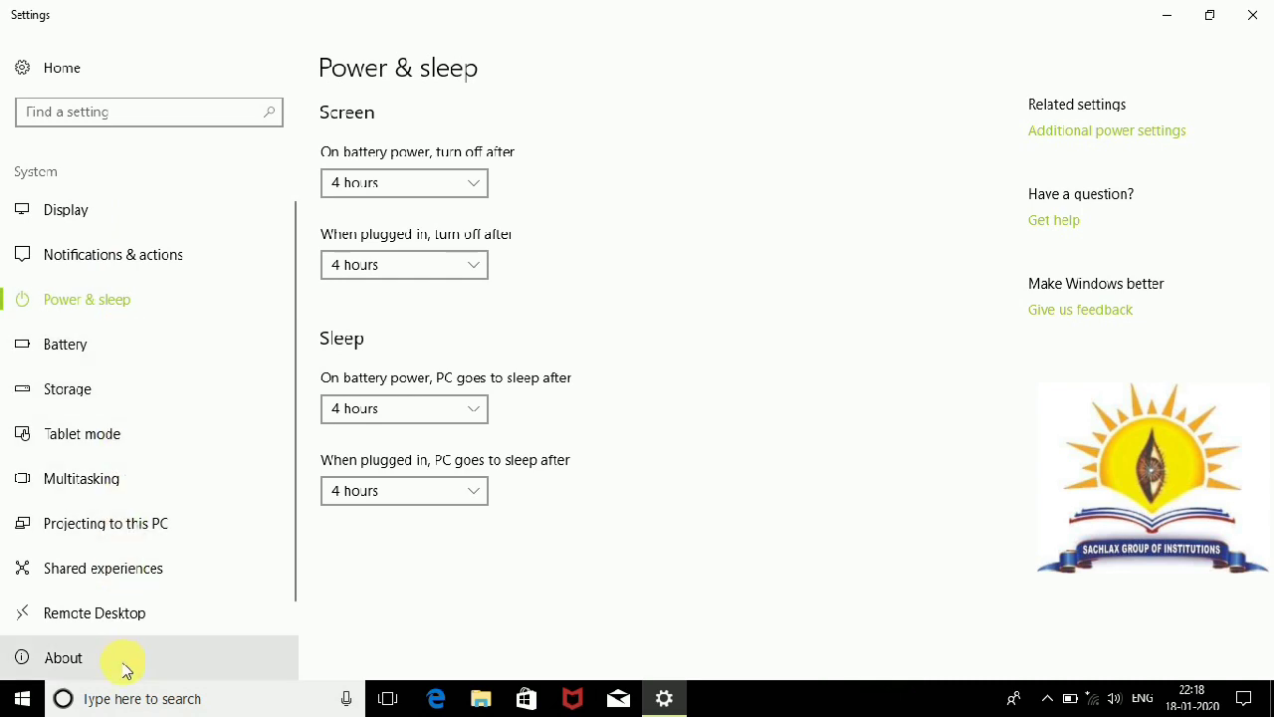
click(1252, 15)
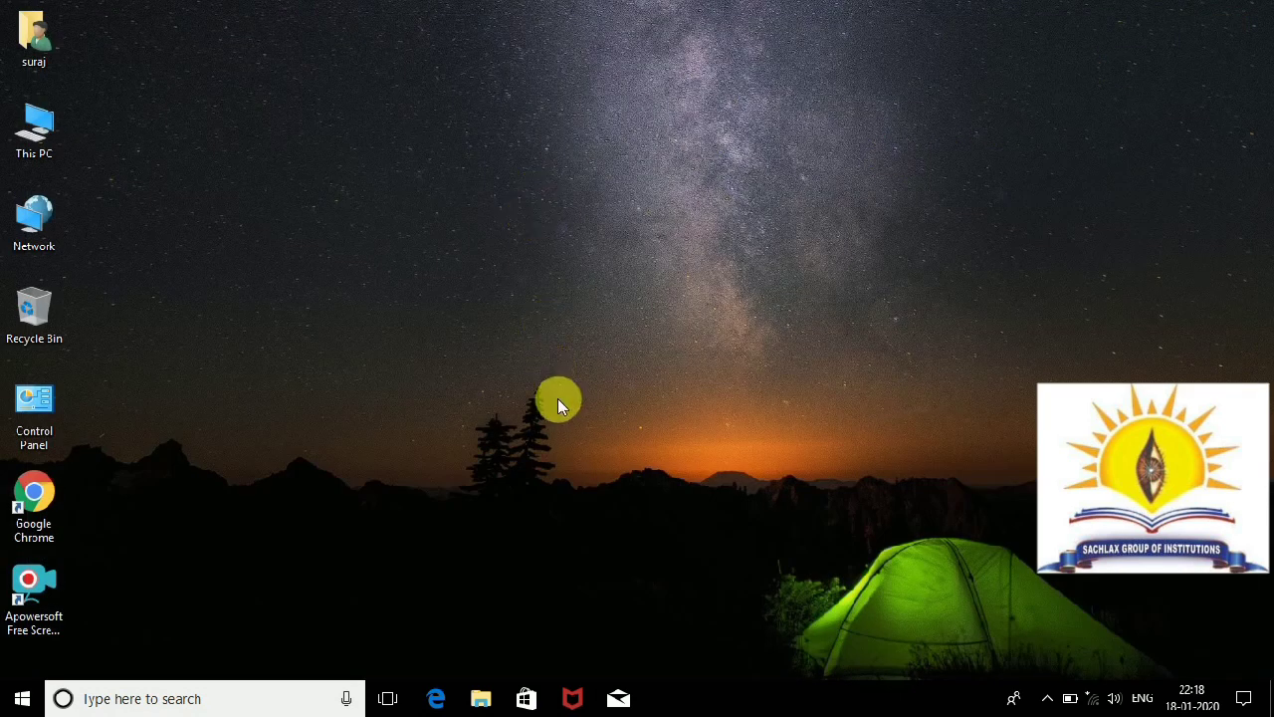
Step: Reopen the desktop personalization settings and review the Background, Colors and Lock screen pages
right_click(502, 295)
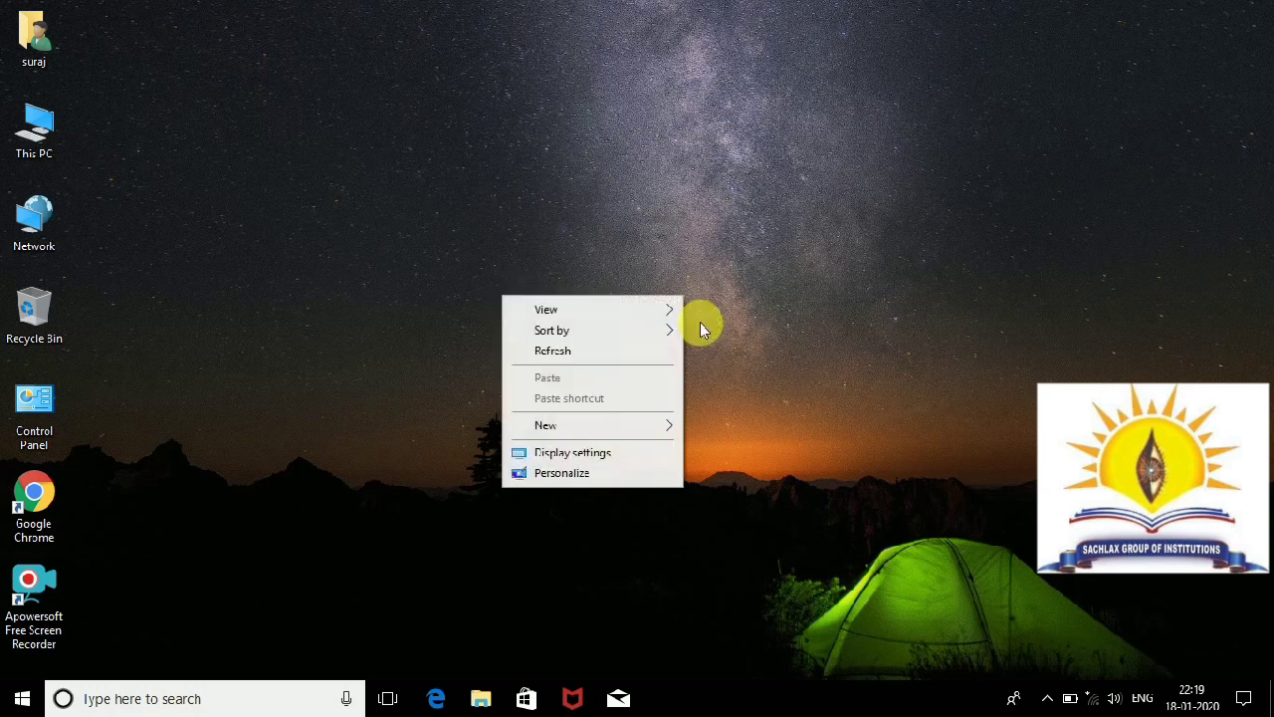
click(587, 475)
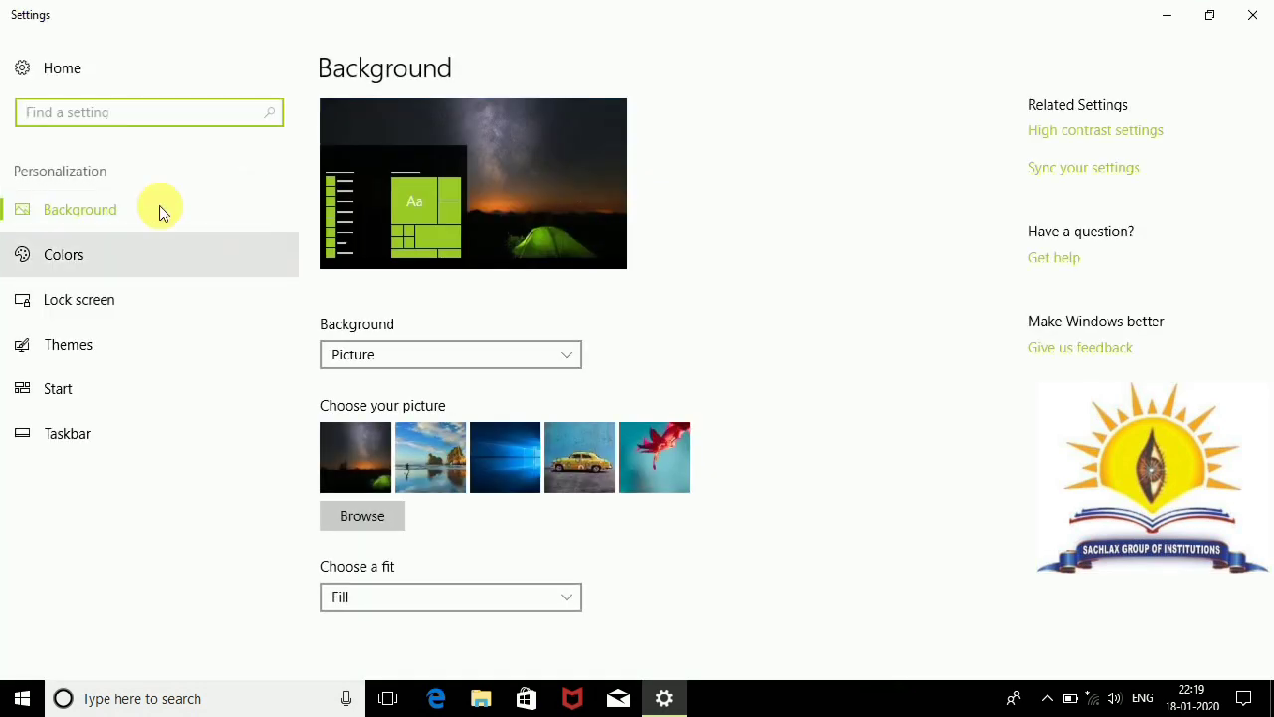
click(121, 256)
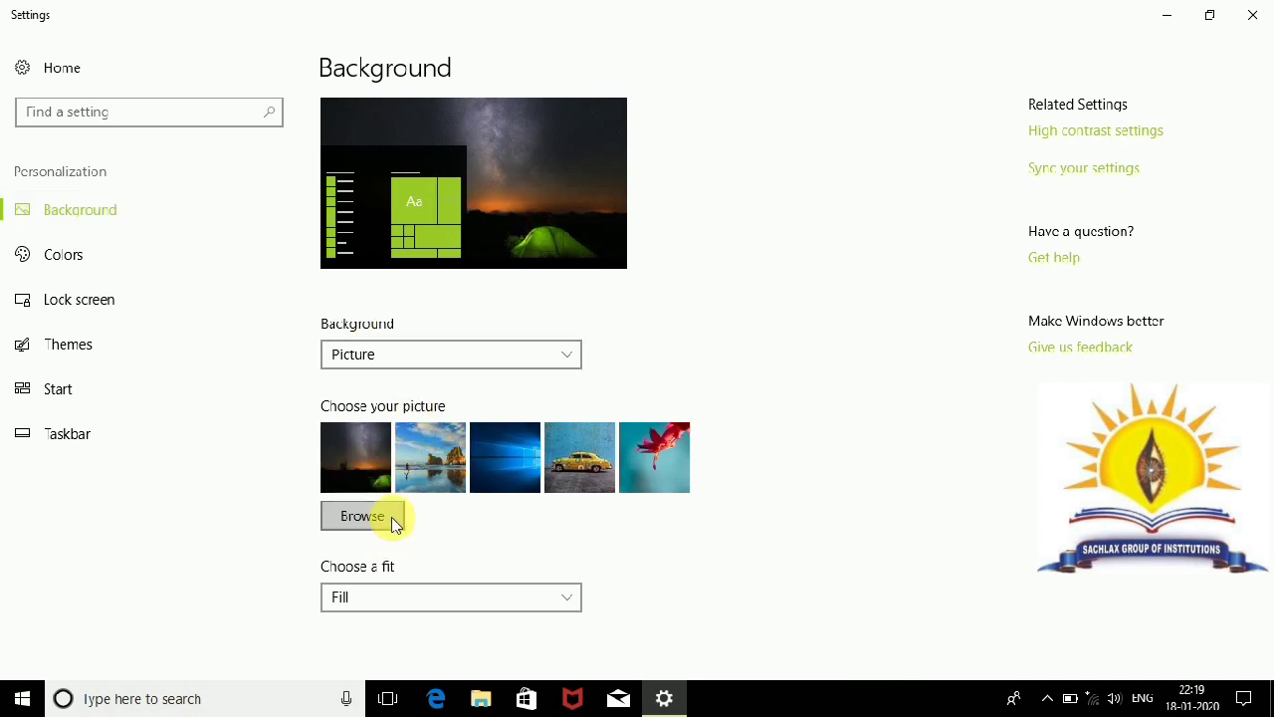
click(140, 262)
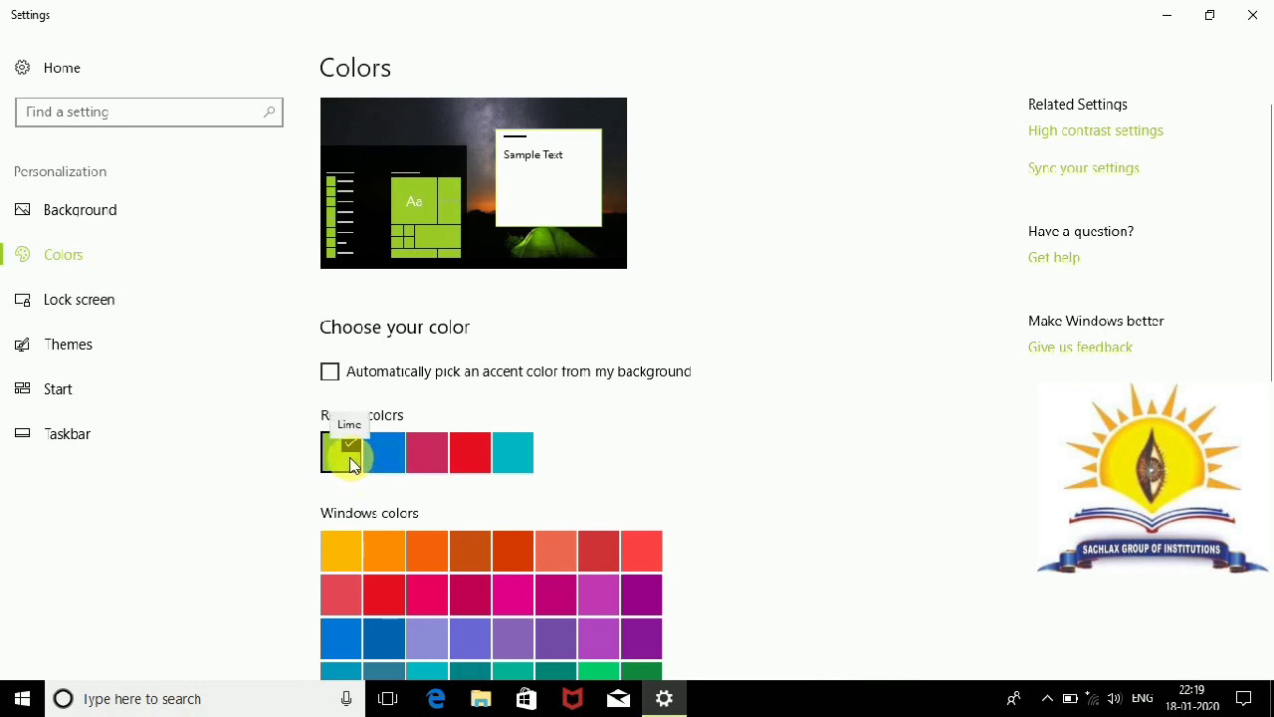
click(133, 303)
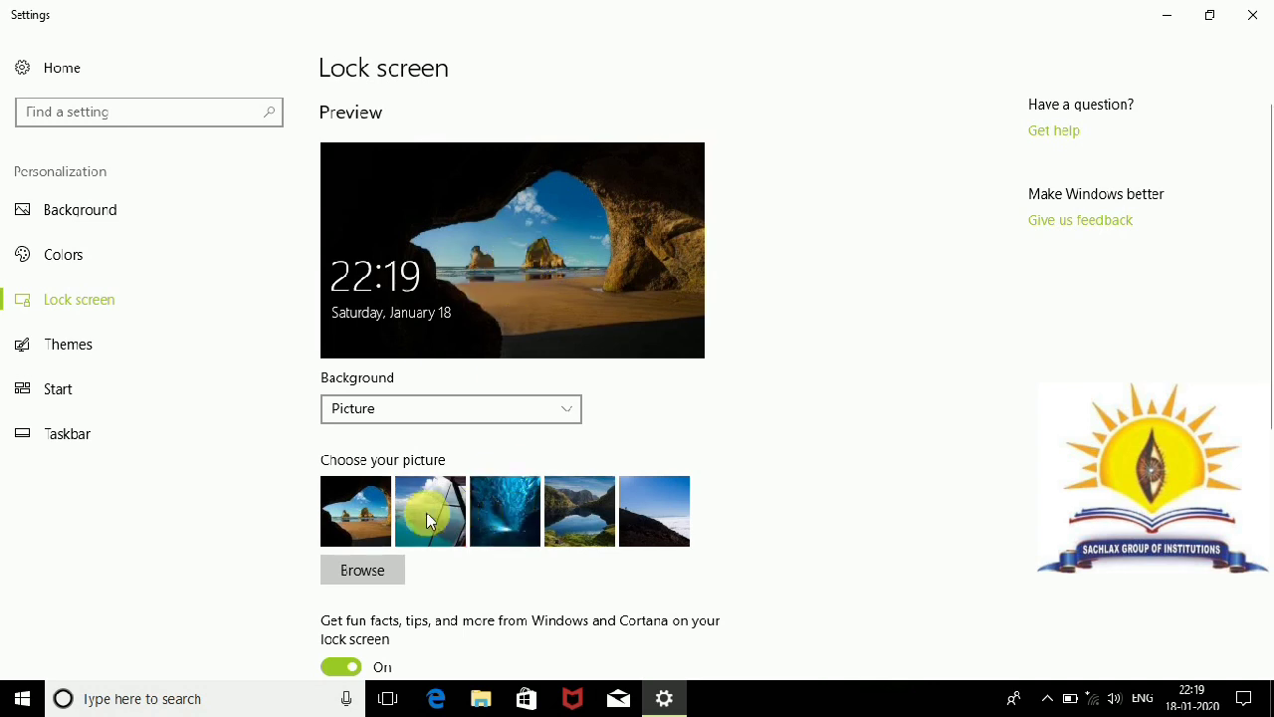
click(360, 519)
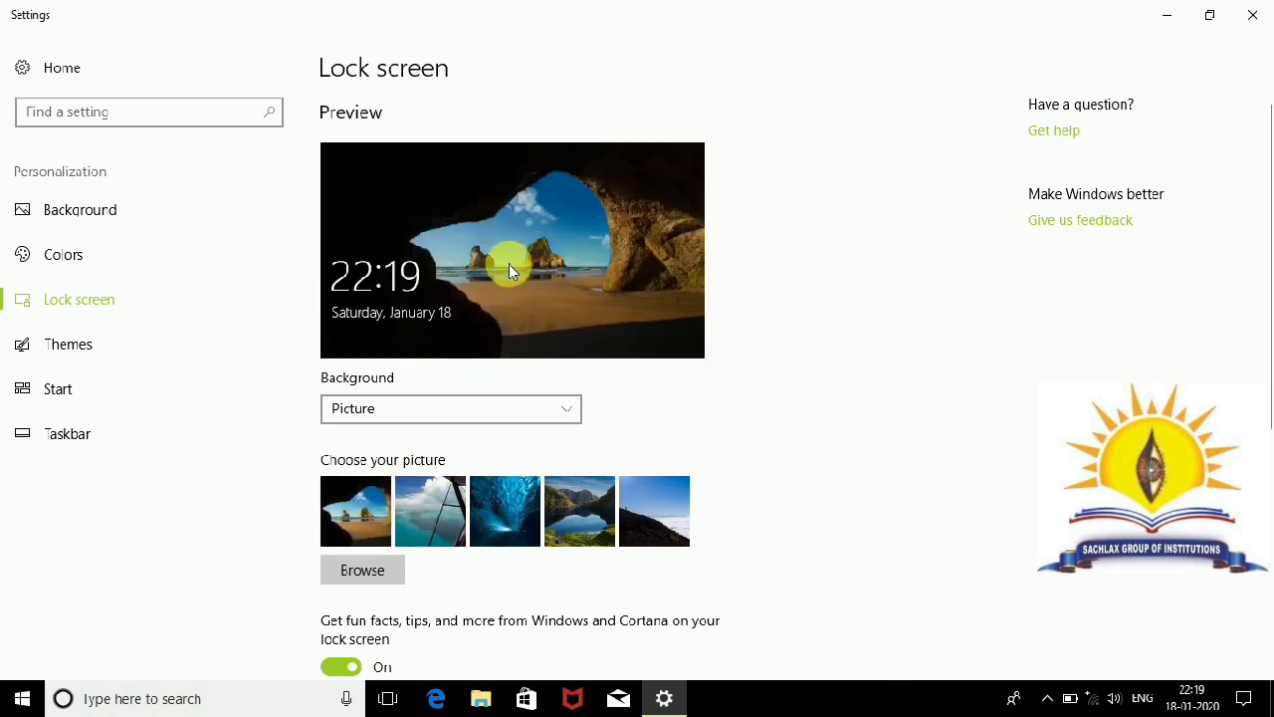
scroll(492, 475, down, 3)
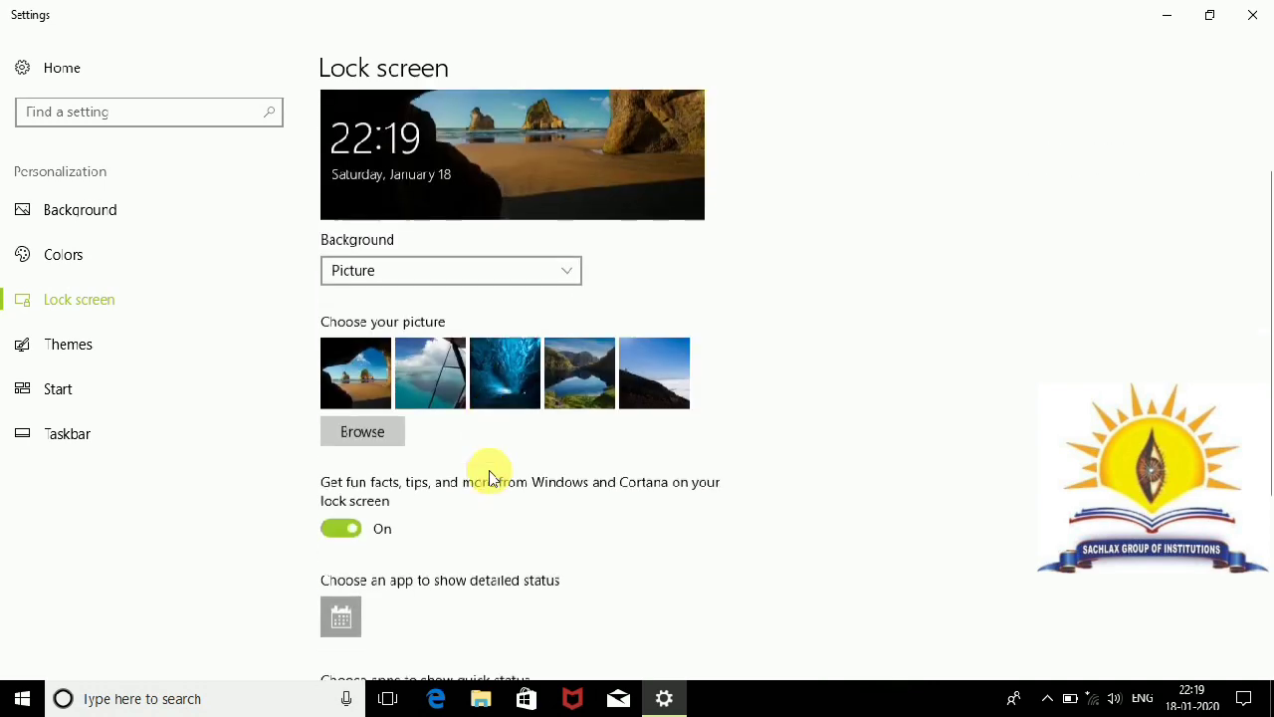
scroll(492, 475, down, 1)
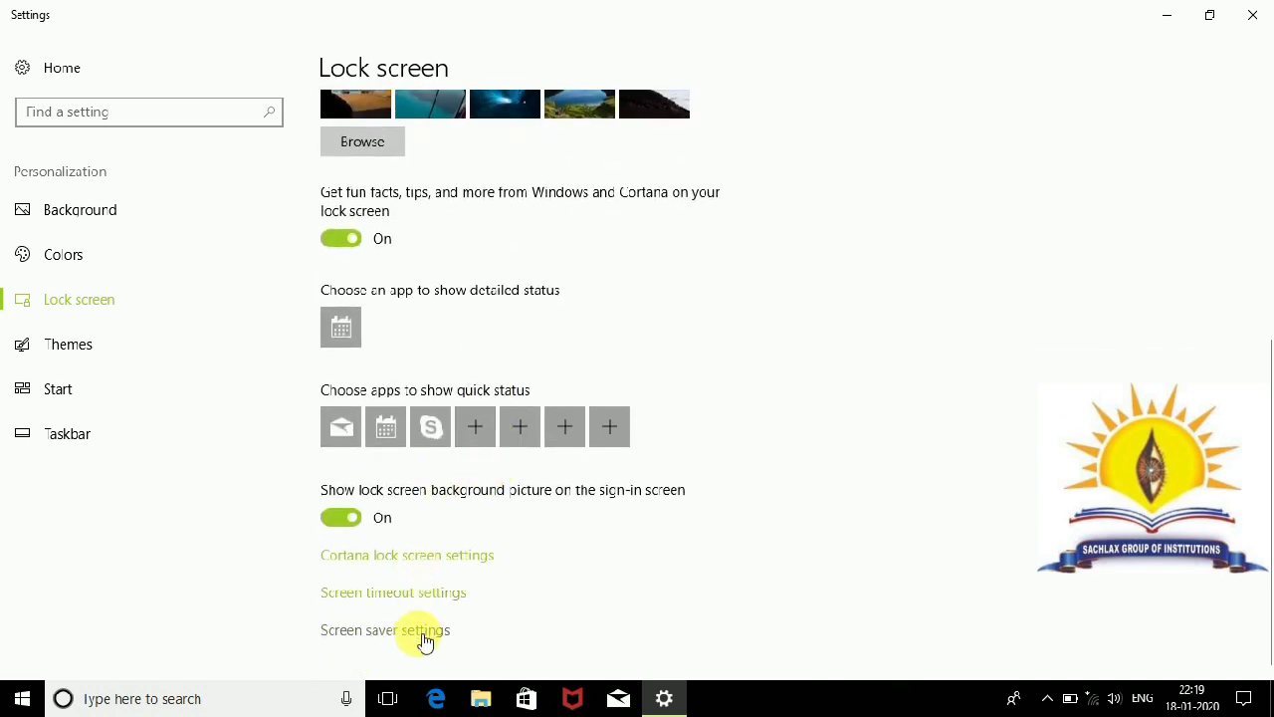
Step: Review the available themes and the Start menu personalization options
click(163, 346)
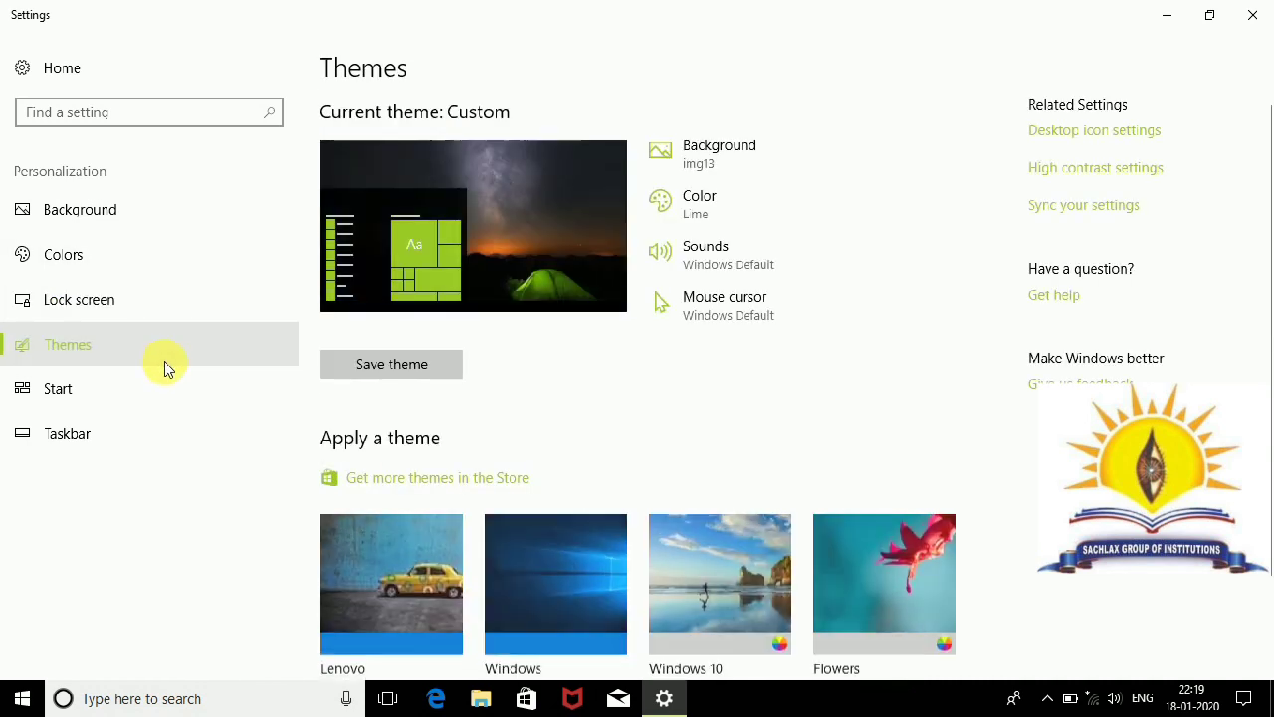
scroll(438, 532, down, 2)
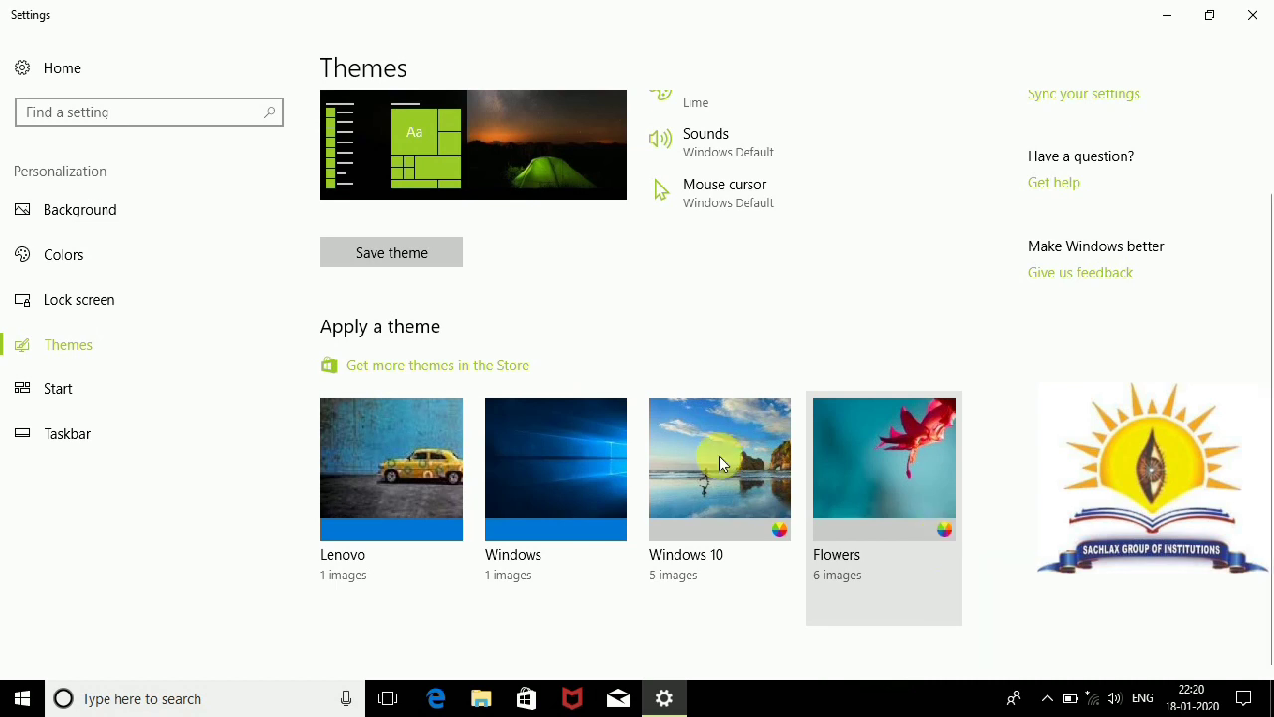
click(112, 398)
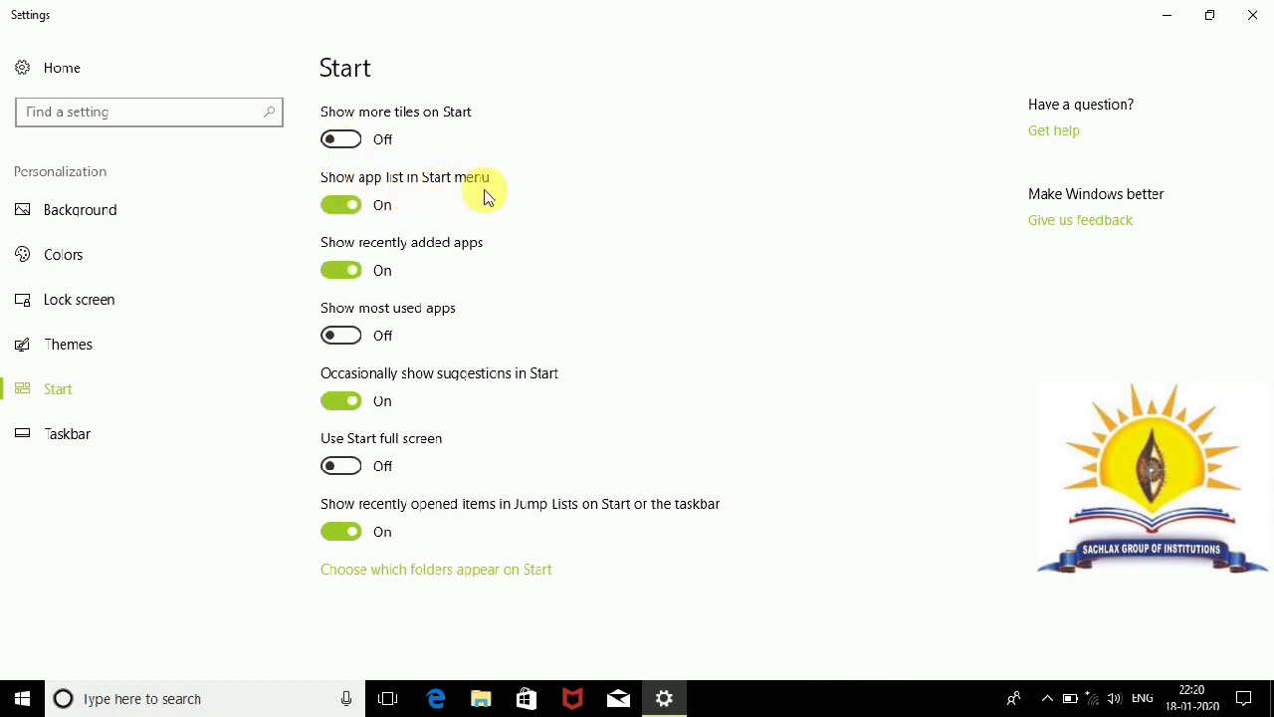
click(371, 213)
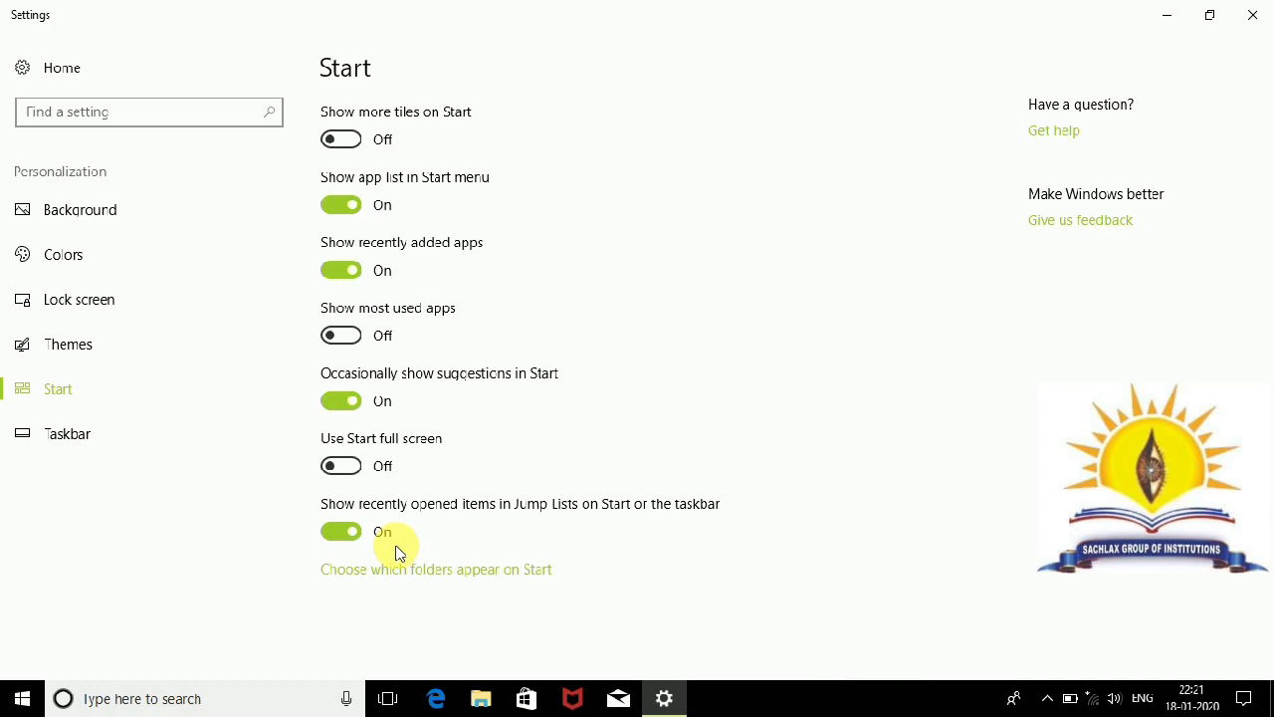
Step: Review the taskbar personalization options and close the settings window
click(146, 432)
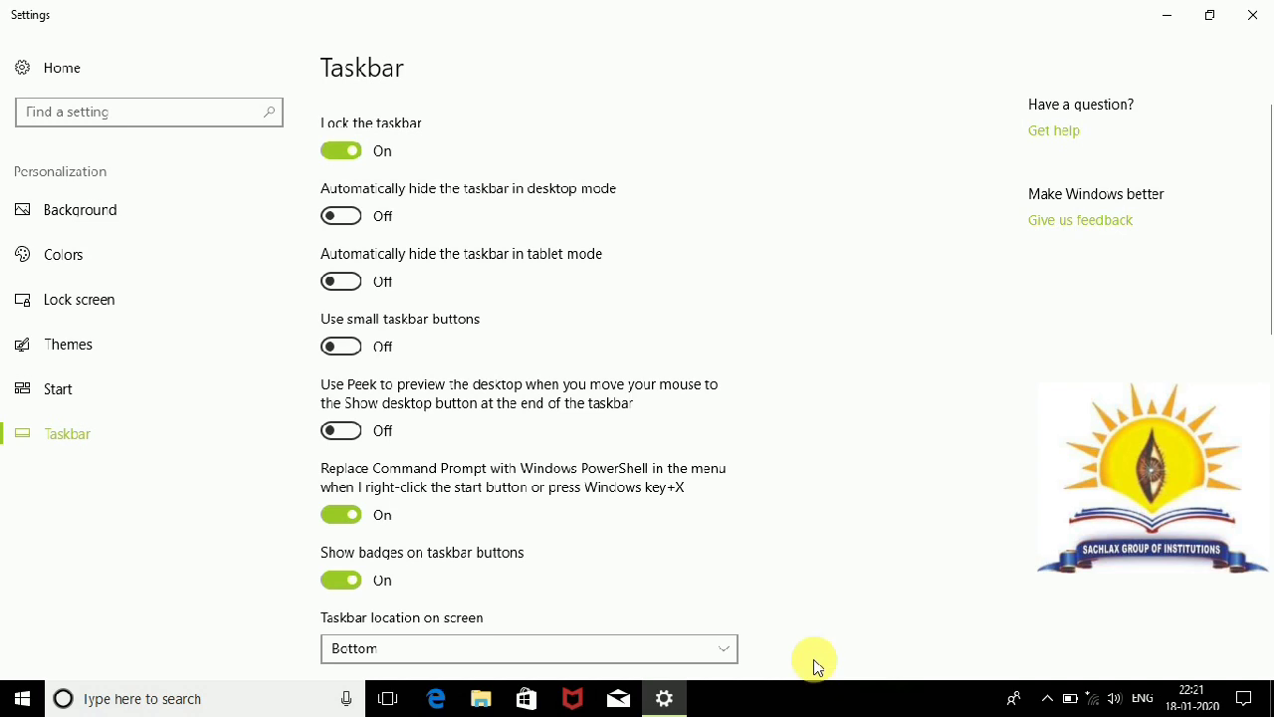
mouse_move(662, 703)
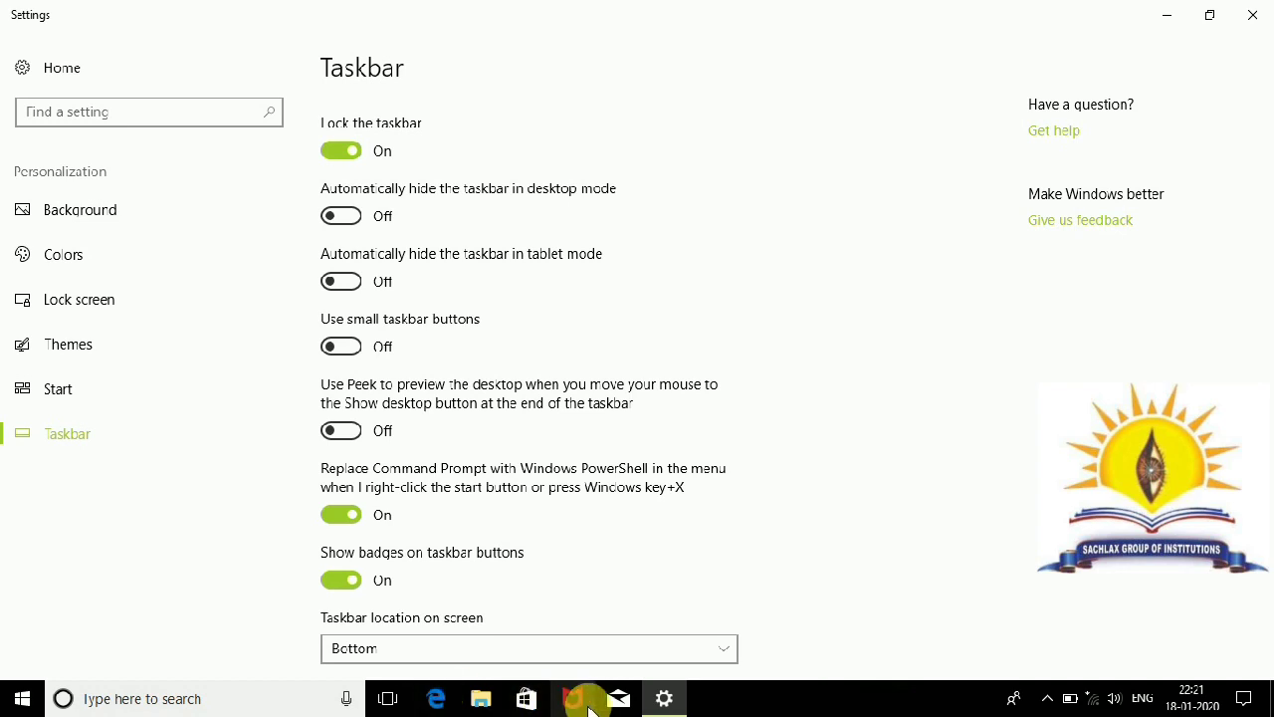
click(435, 703)
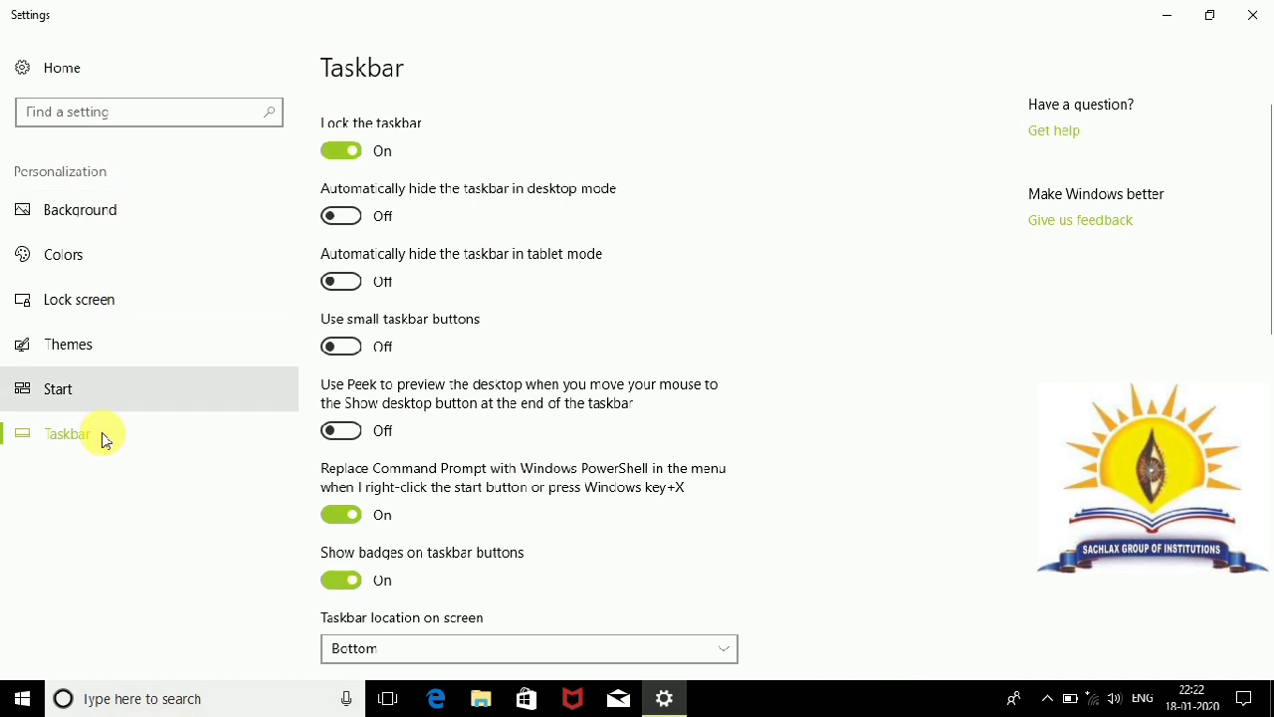
click(1255, 16)
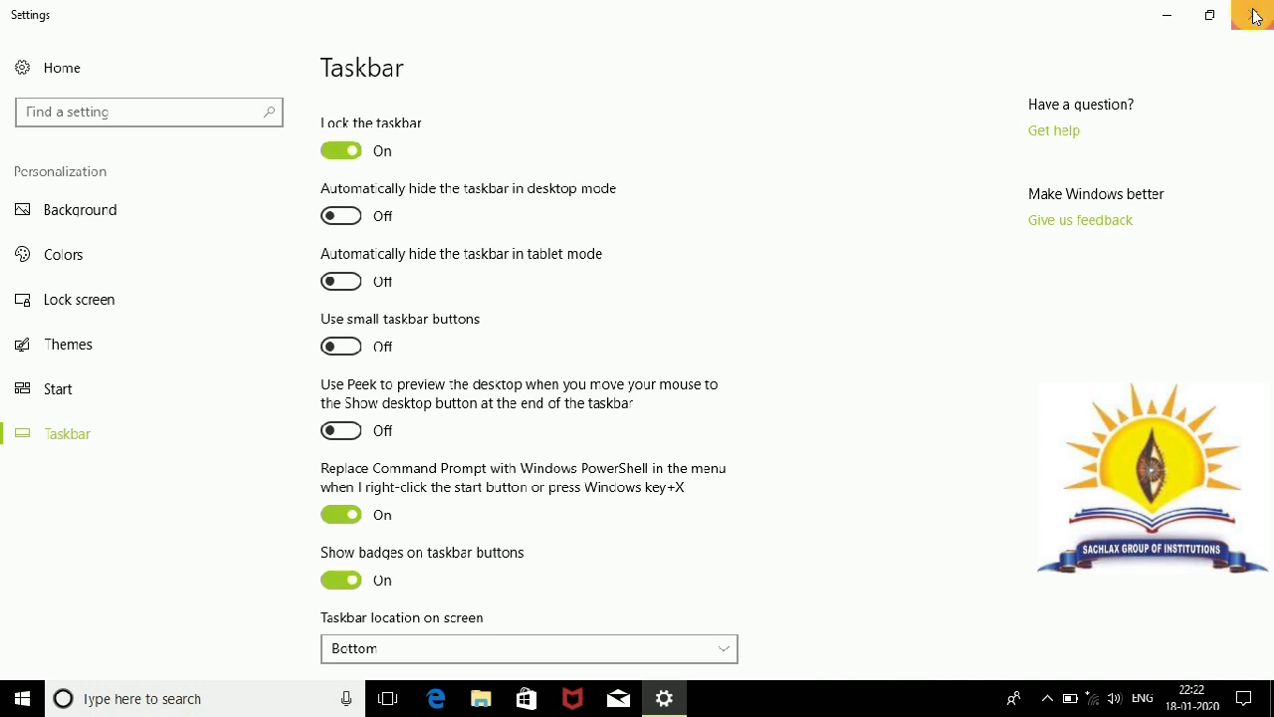
click(1256, 16)
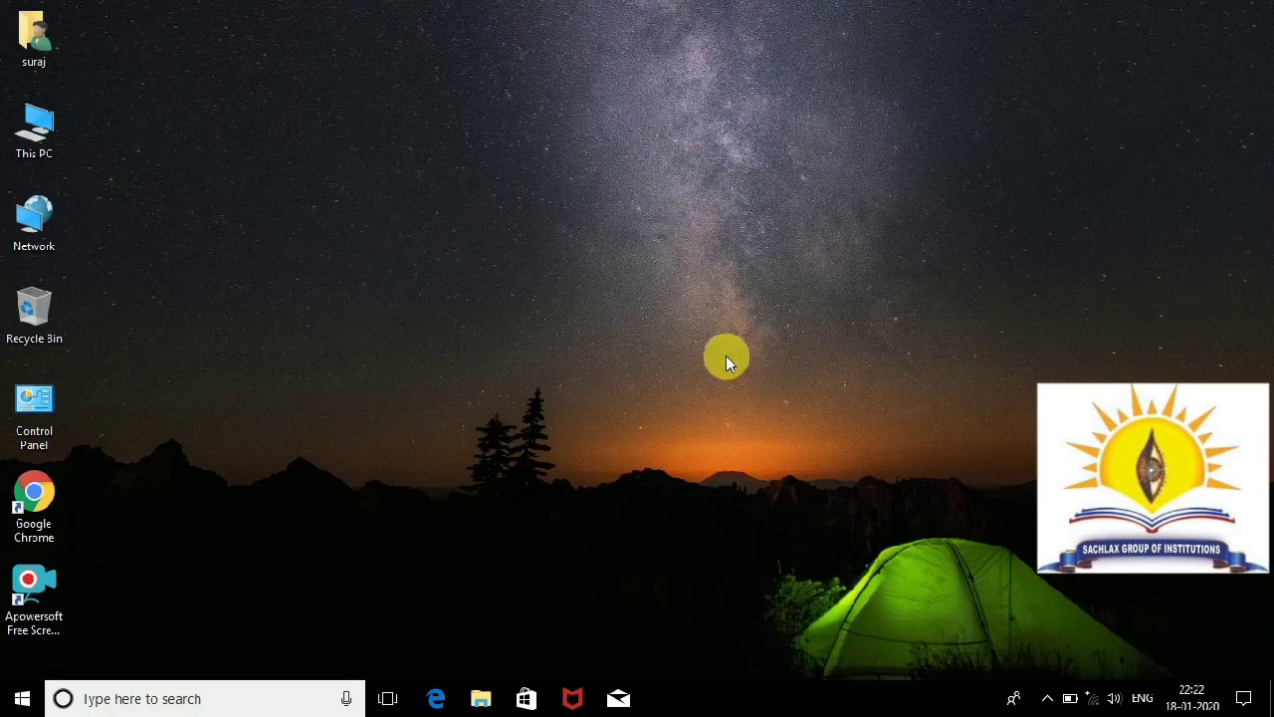
Step: Open the desktop's display settings, lower the screen brightness to 0 and raise it to about a fifth of its range
right_click(509, 295)
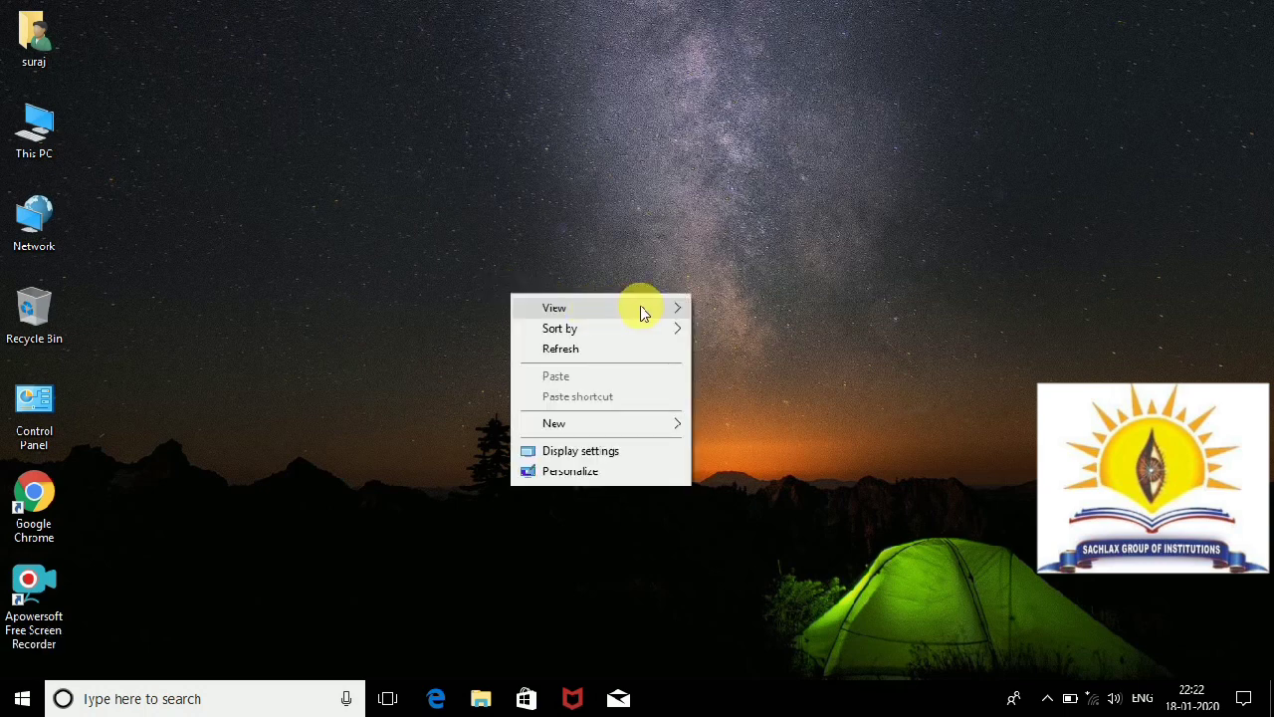
click(587, 453)
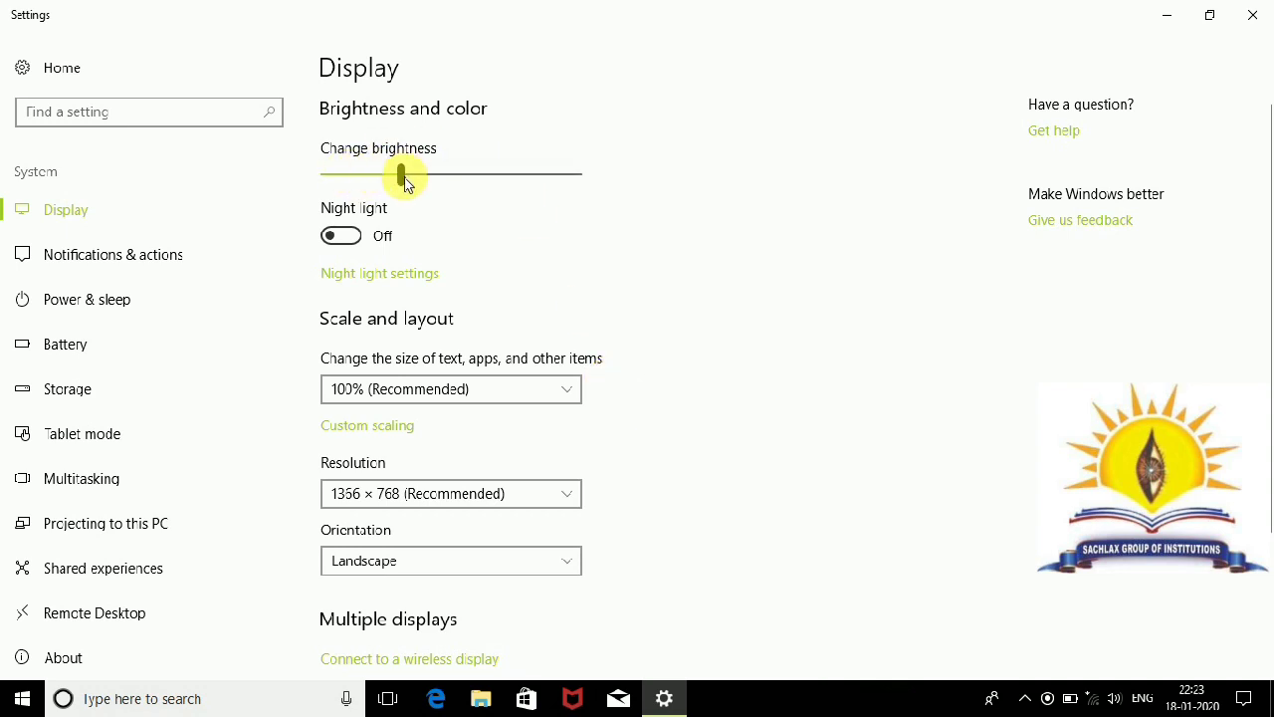
drag(403, 178, 325, 176)
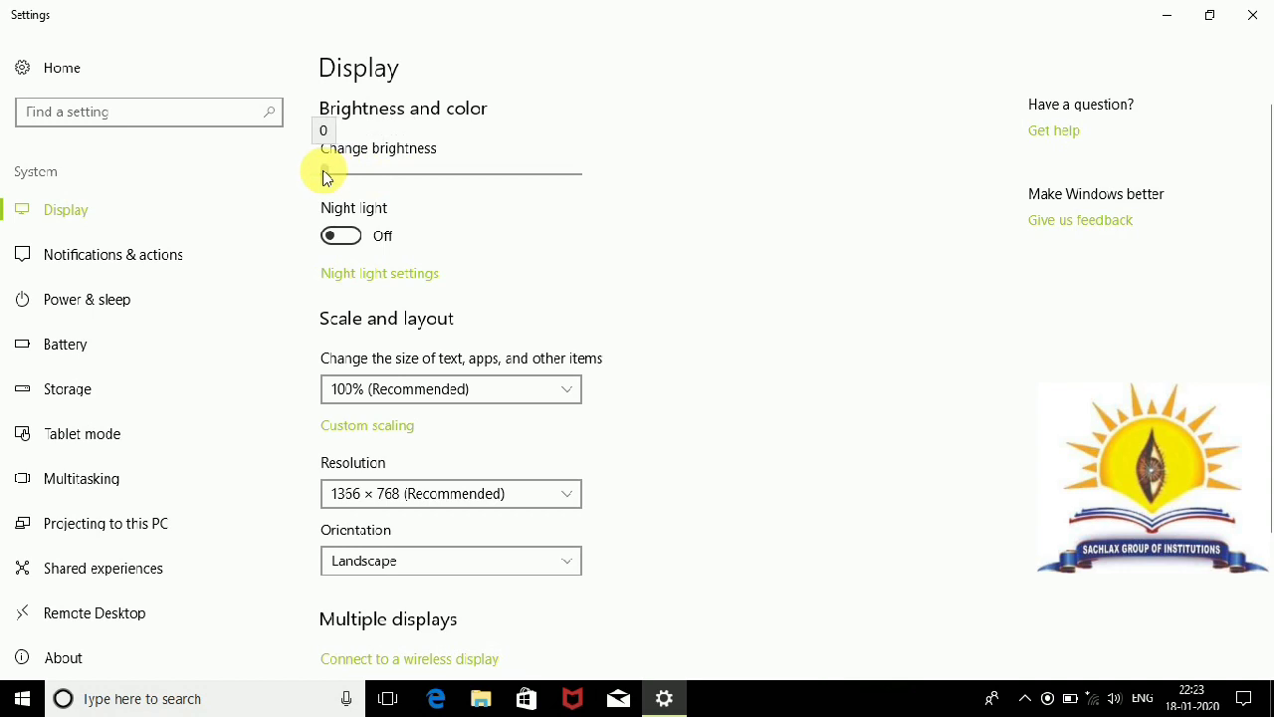
drag(324, 177, 375, 178)
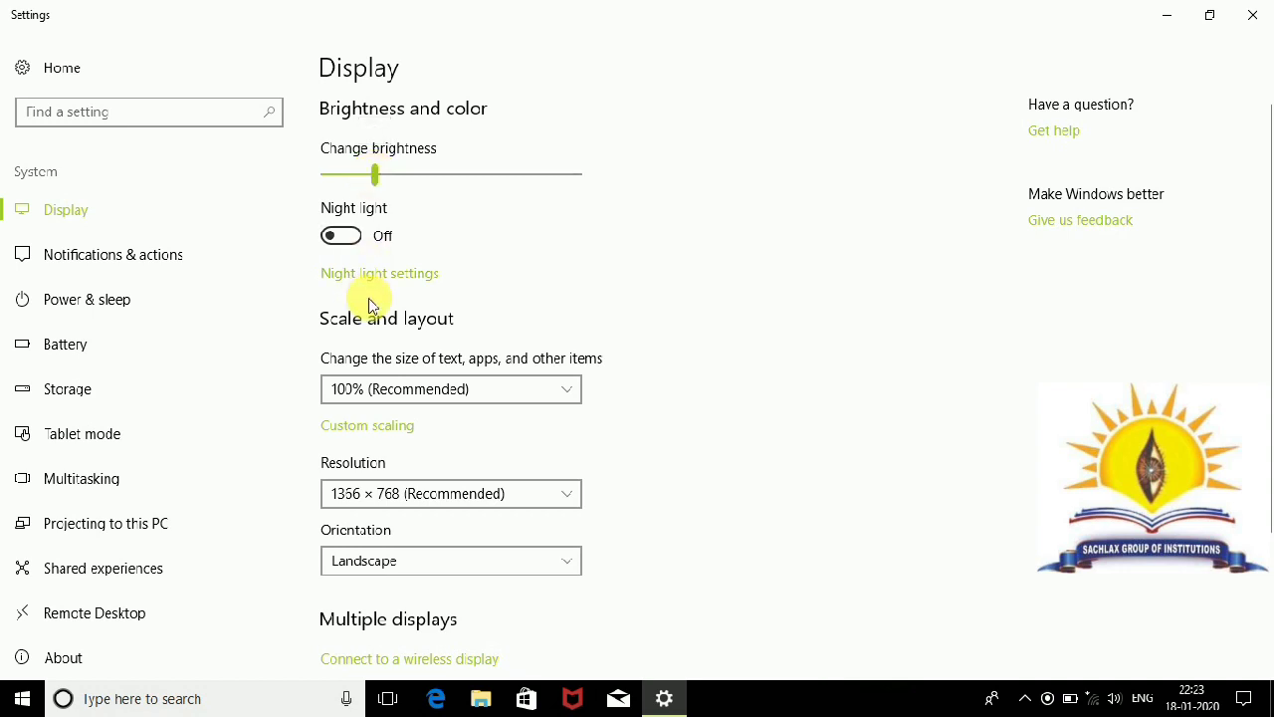
Step: Try Night light by switching it on and off twice
click(354, 239)
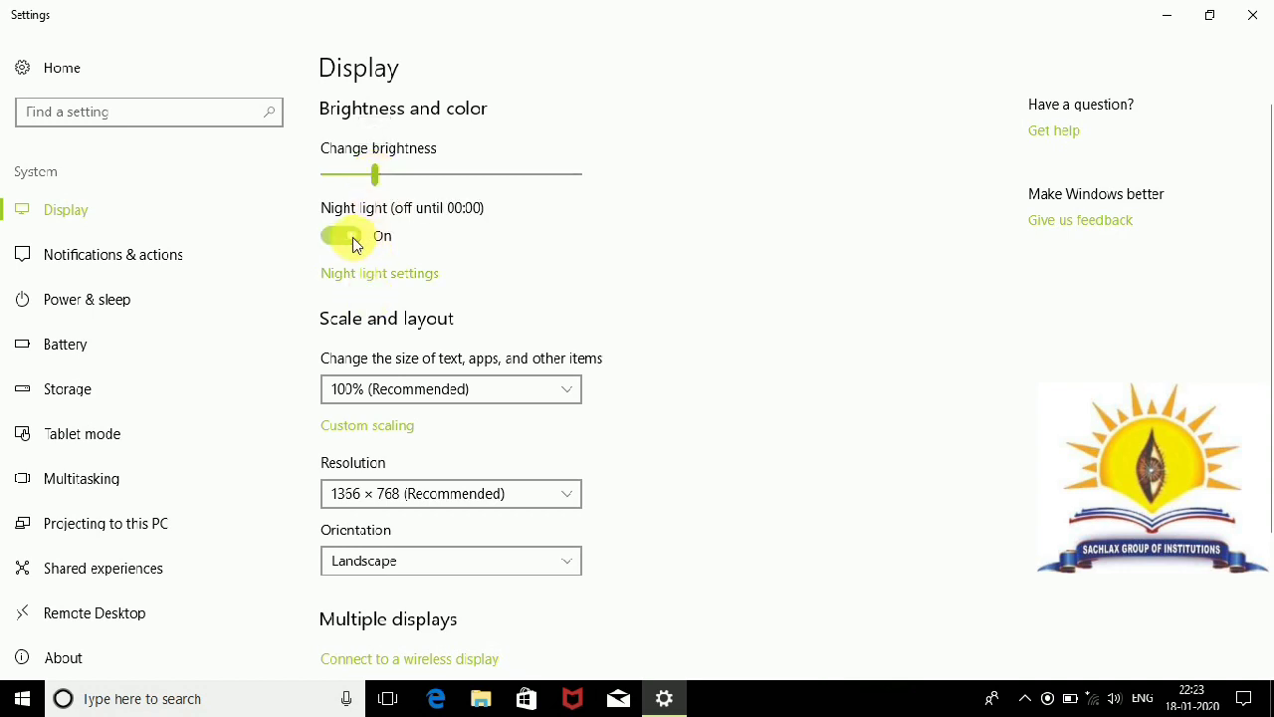
click(354, 243)
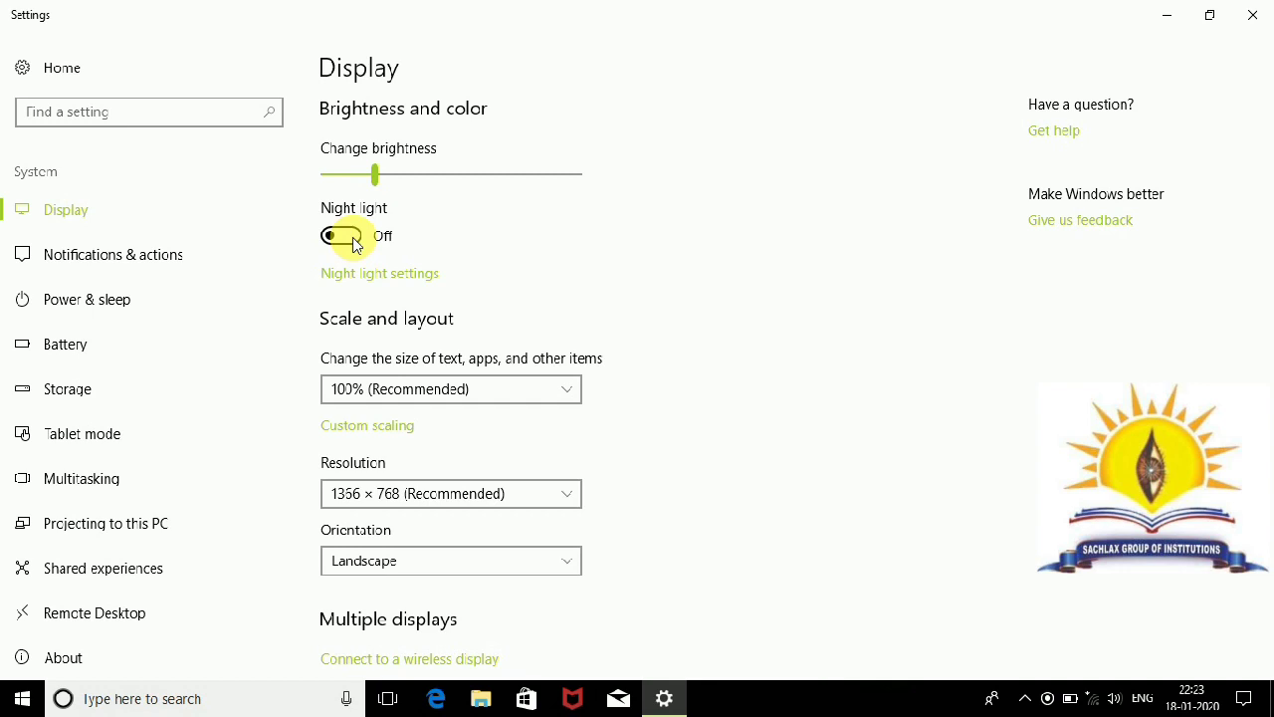
click(356, 241)
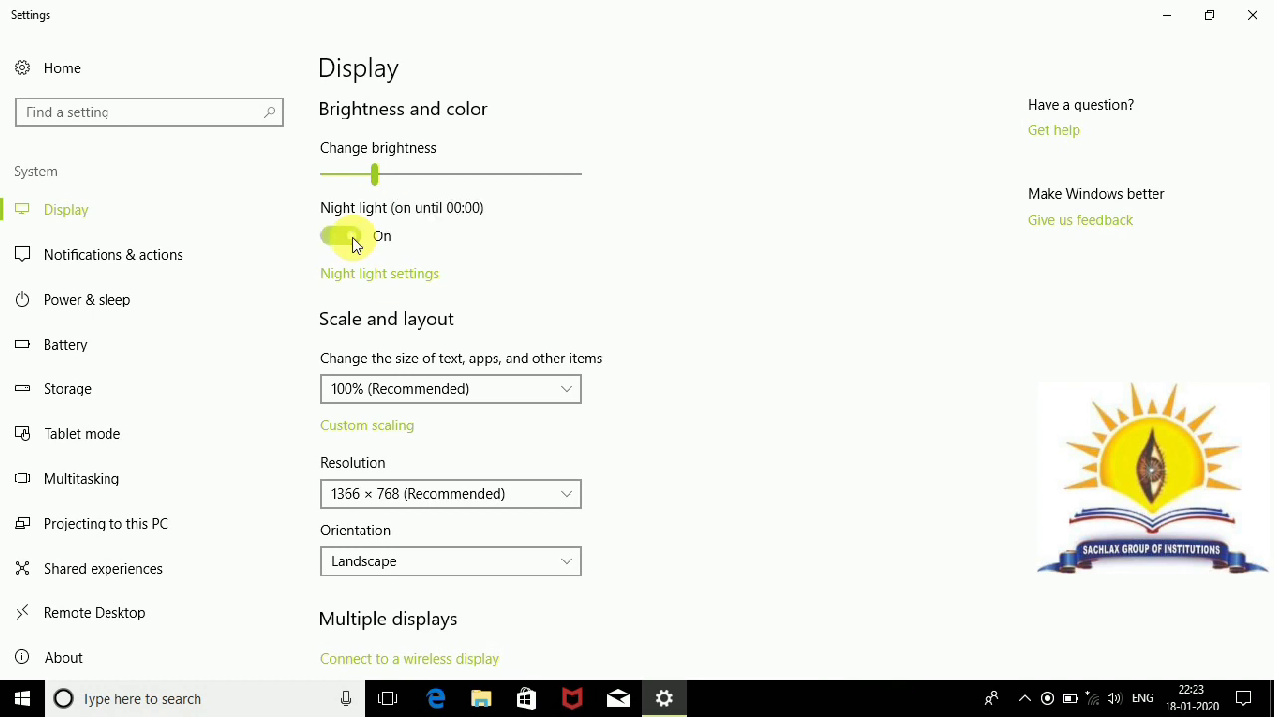
click(356, 241)
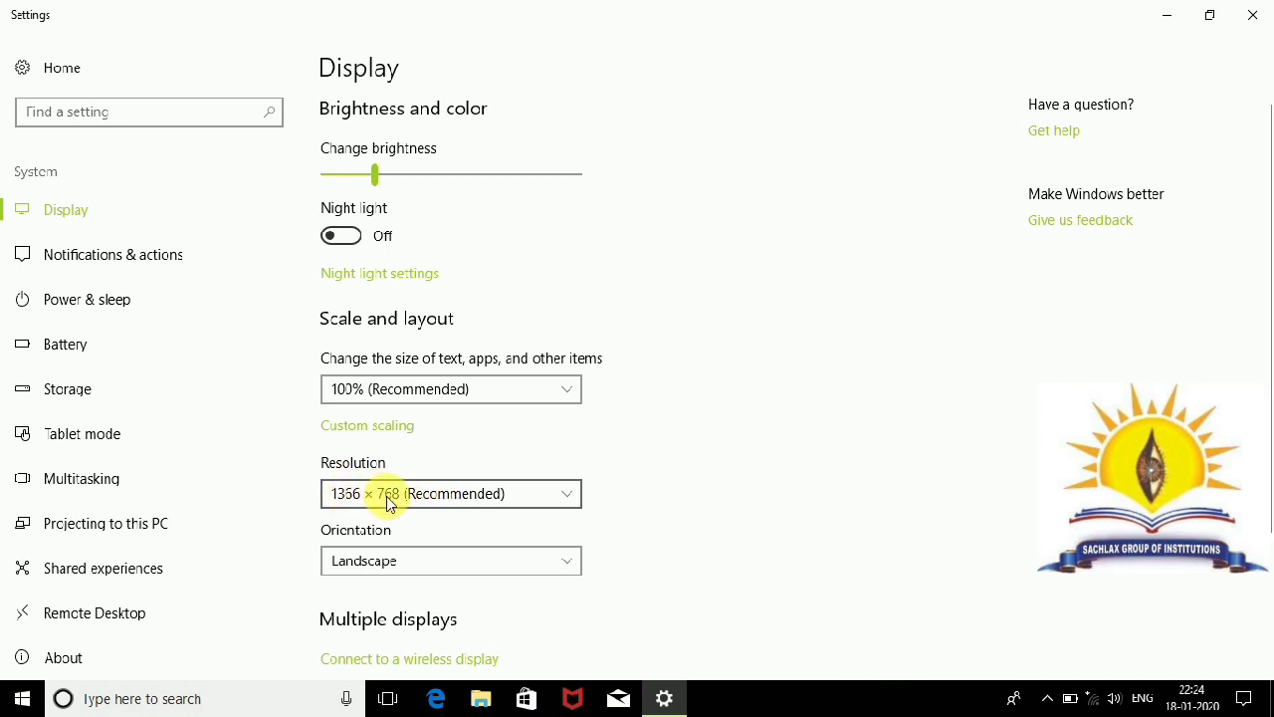
Step: Examine the available screen resolutions and keep the recommended 1366 × 768
click(568, 497)
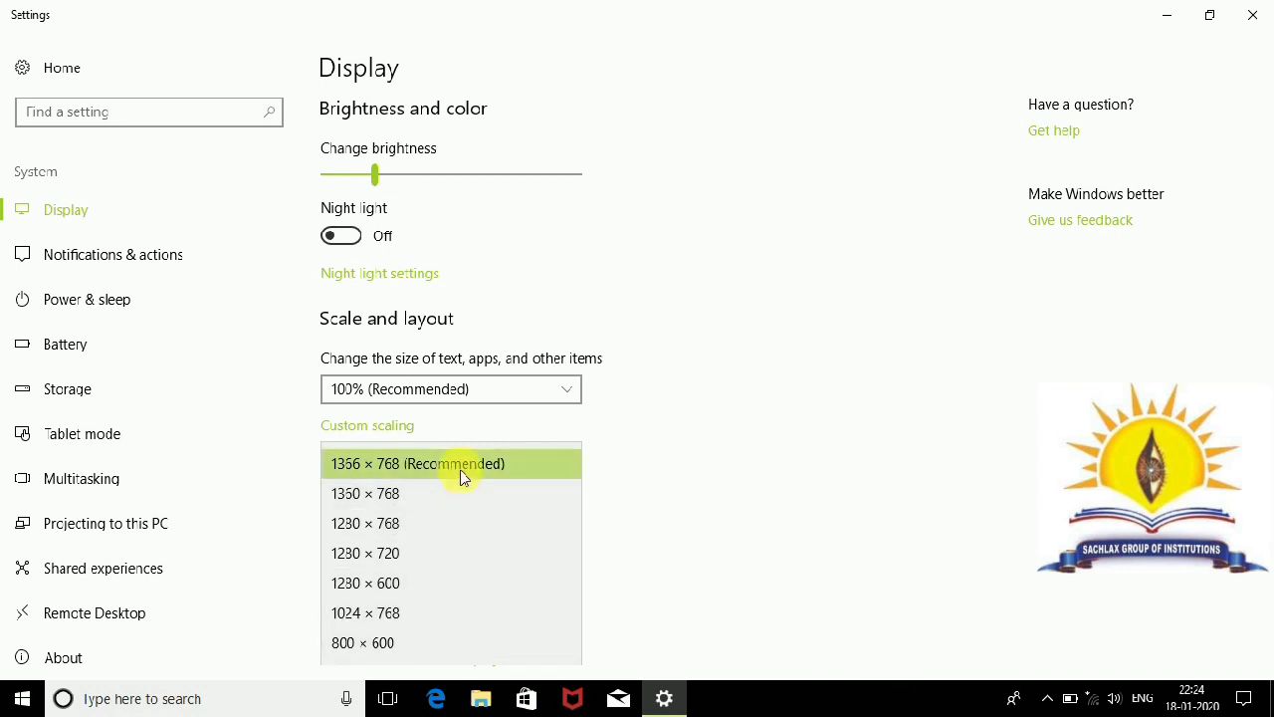
click(664, 481)
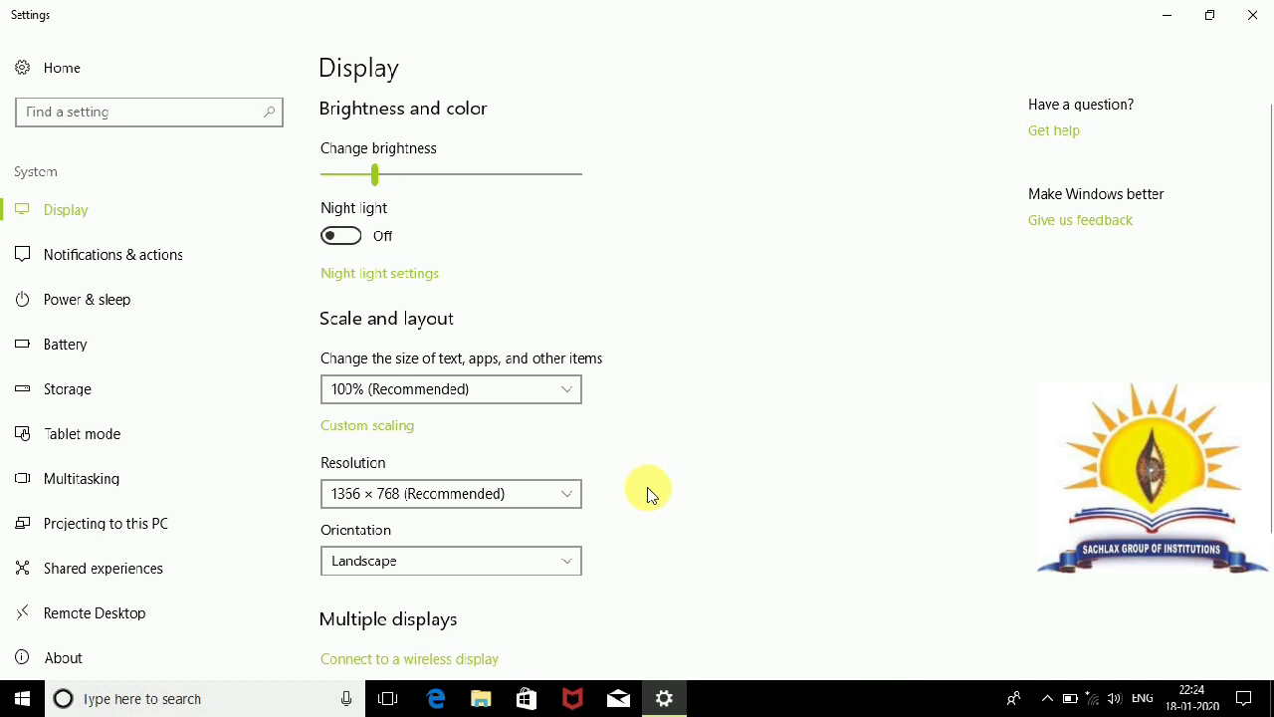
click(552, 498)
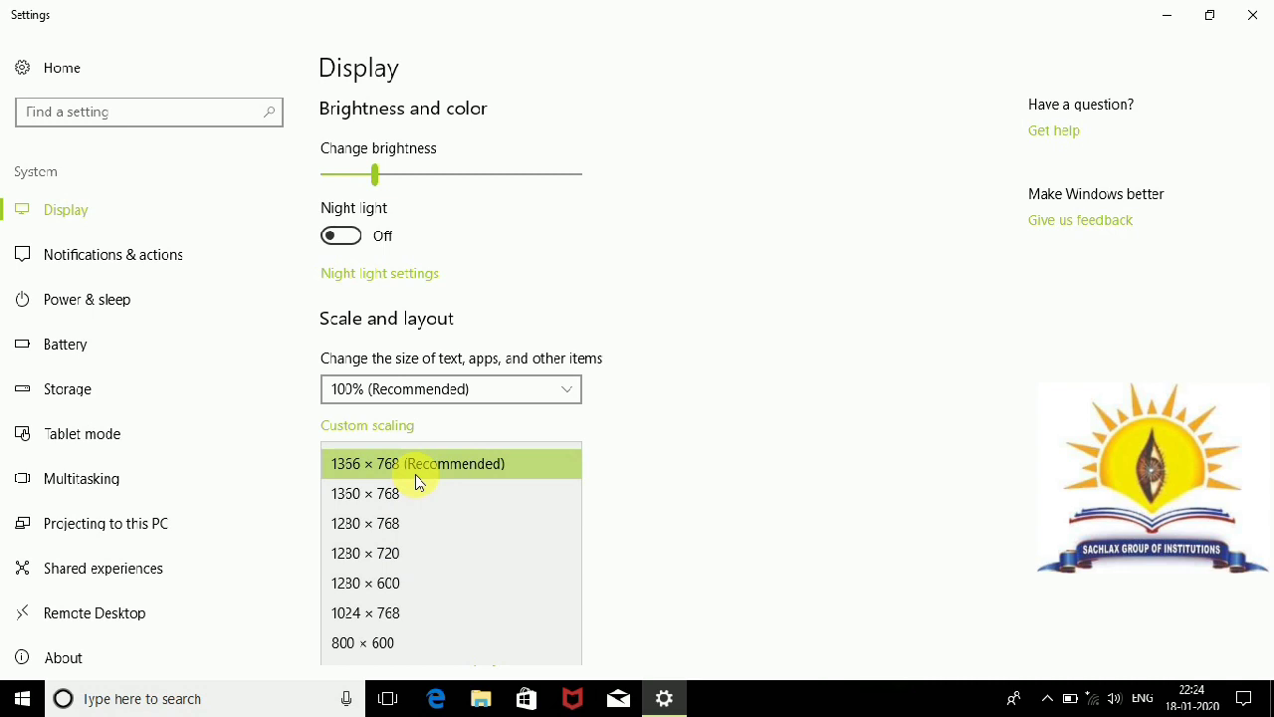
click(676, 474)
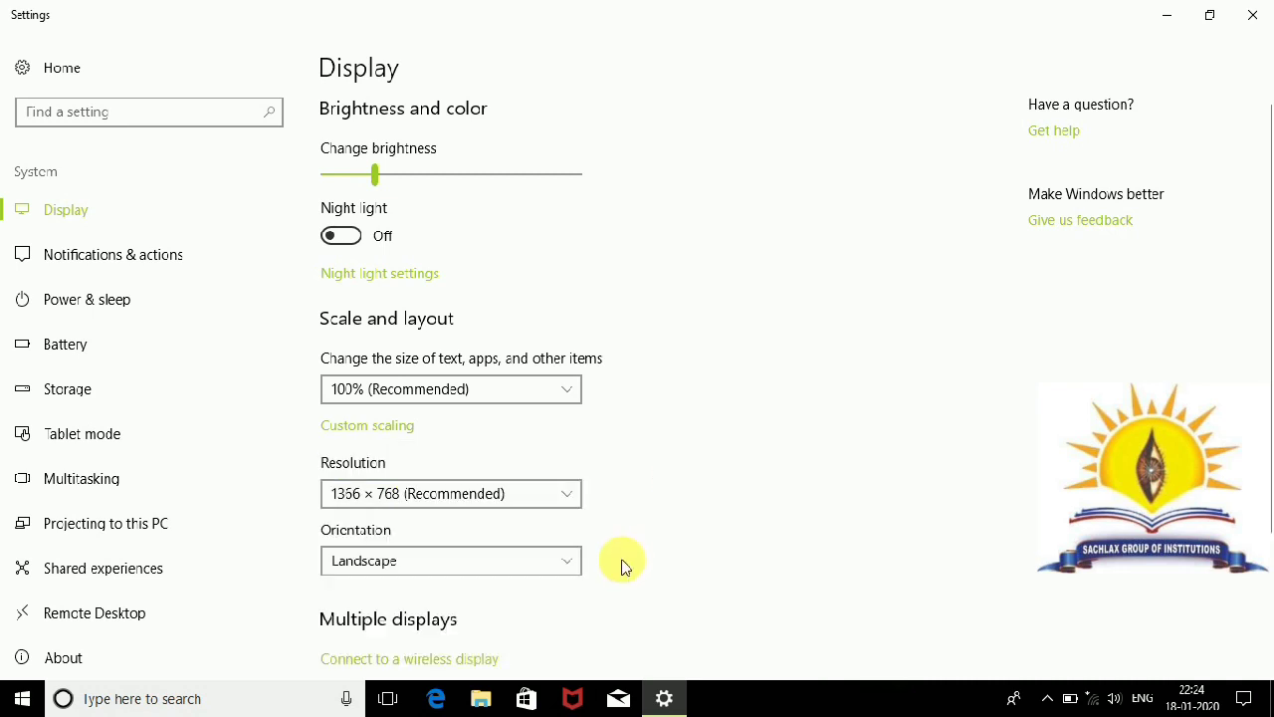
Step: Try the Portrait display orientation and revert to the previous display settings
click(495, 568)
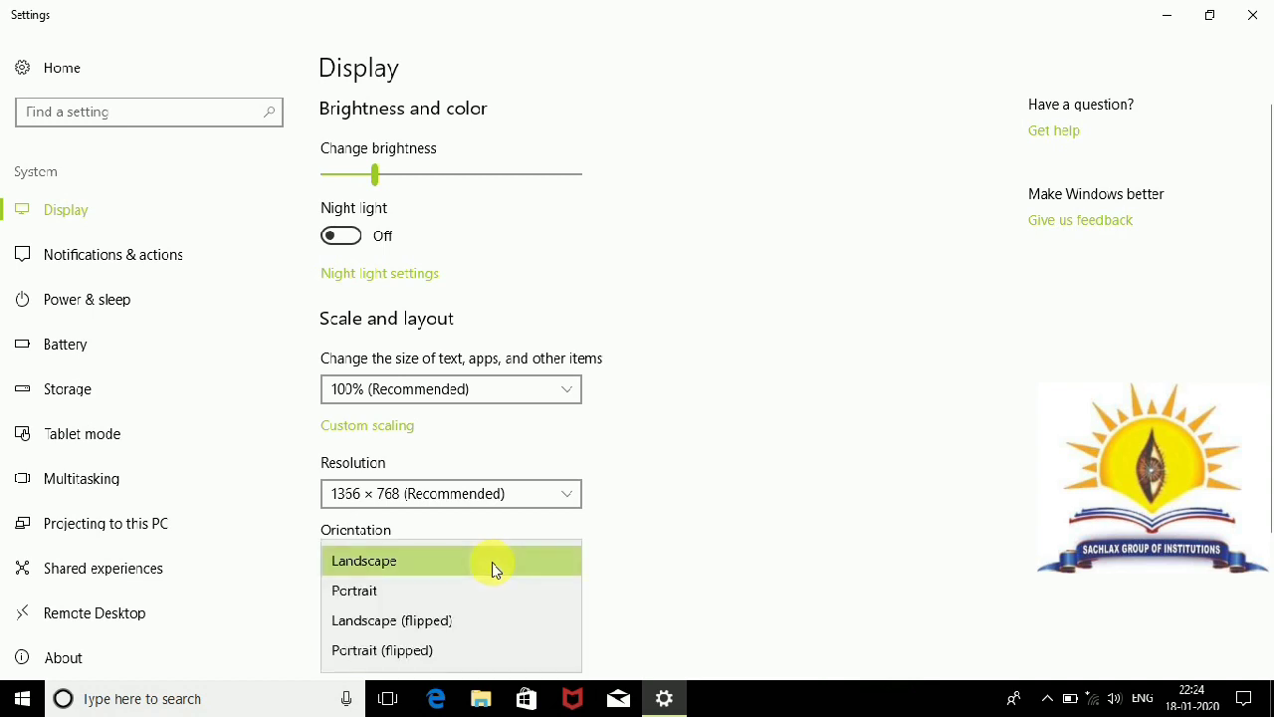
click(466, 593)
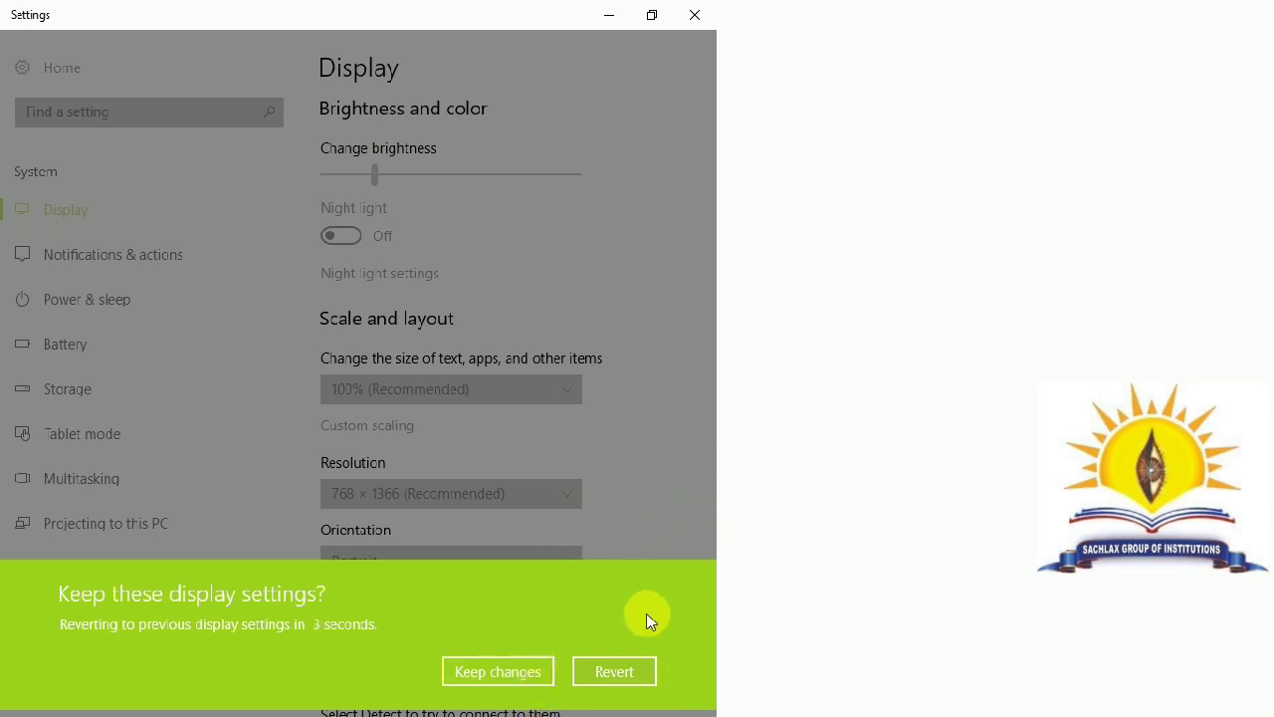
click(583, 673)
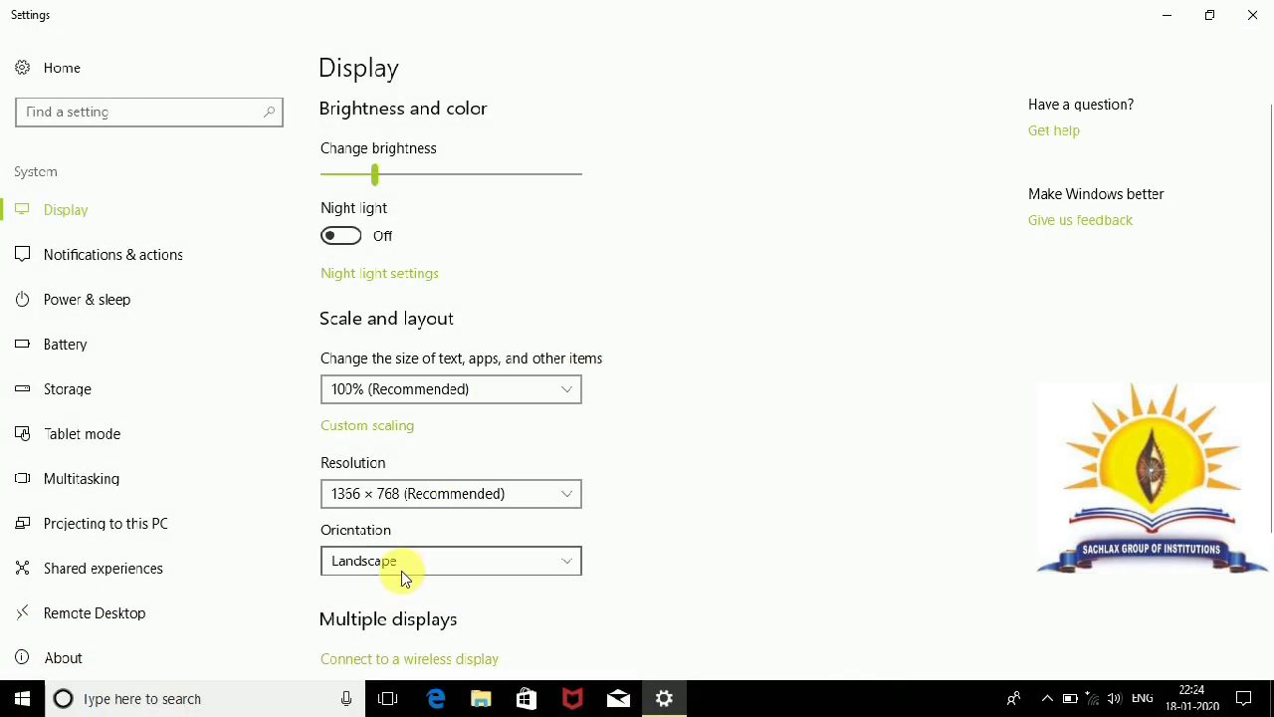
Step: Examine the remaining display settings with the orientation options, and view the Notifications & actions settings
scroll(403, 630, down, 3)
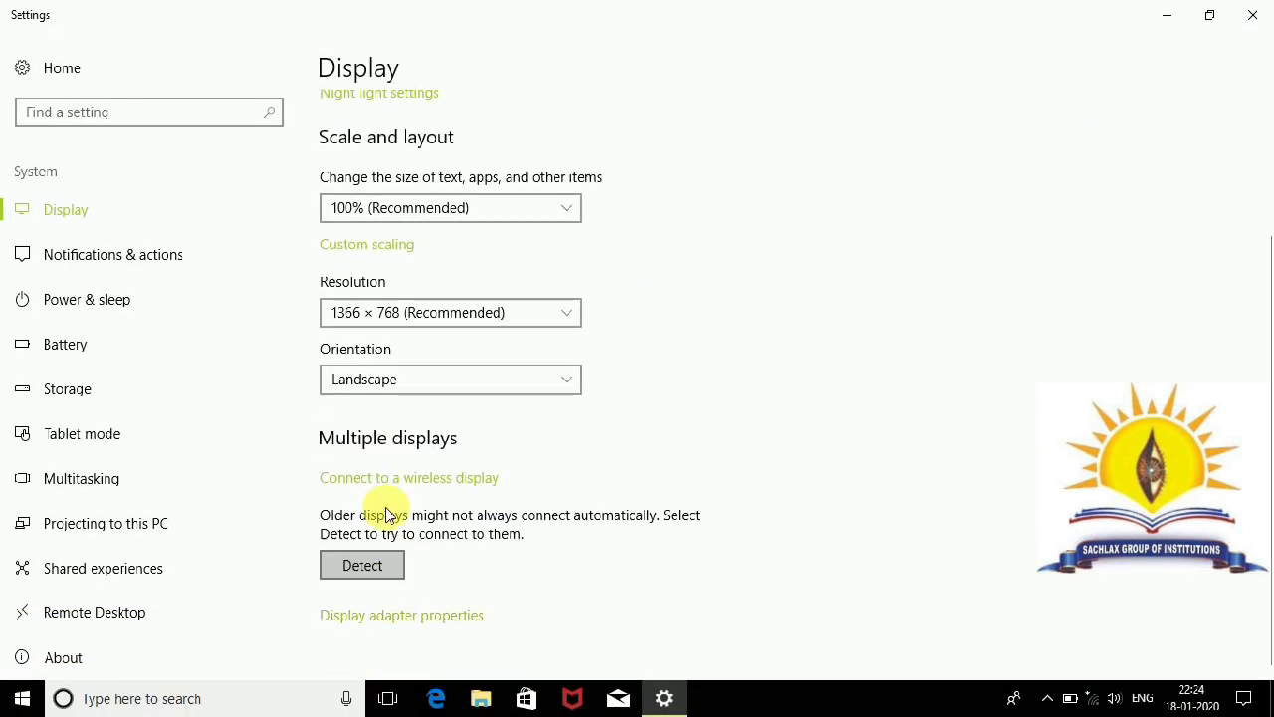
click(445, 392)
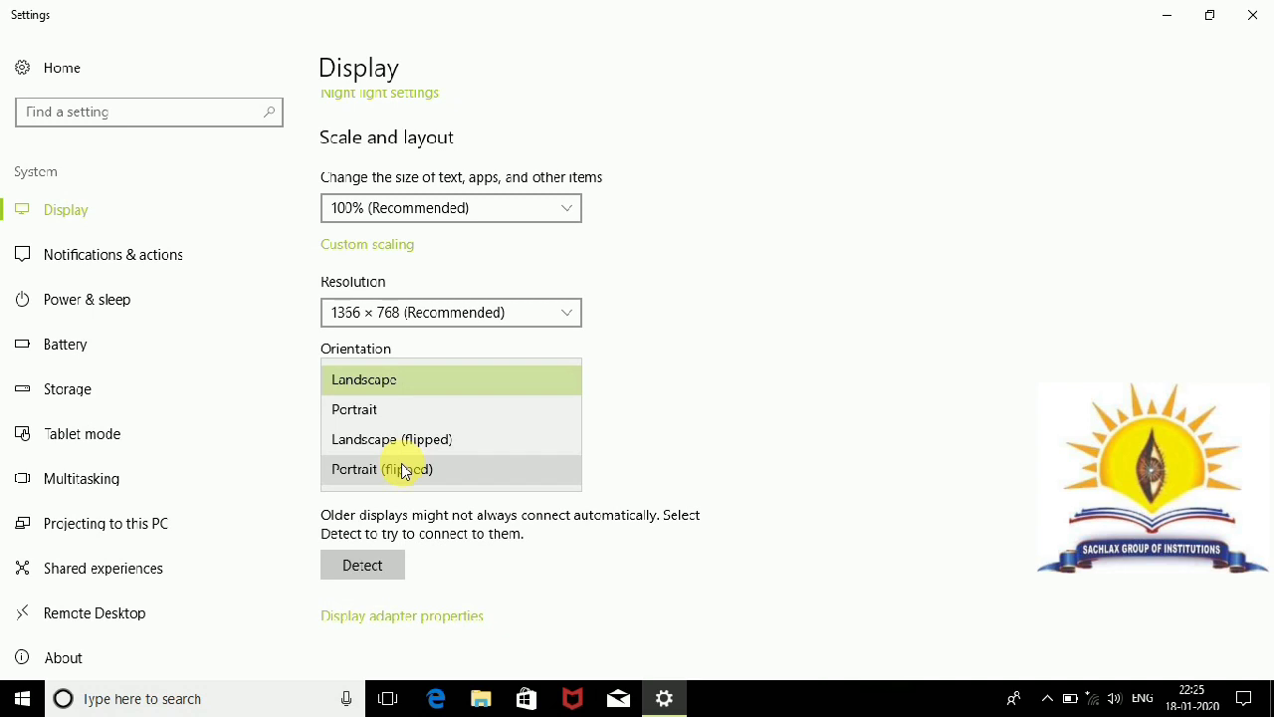
click(154, 259)
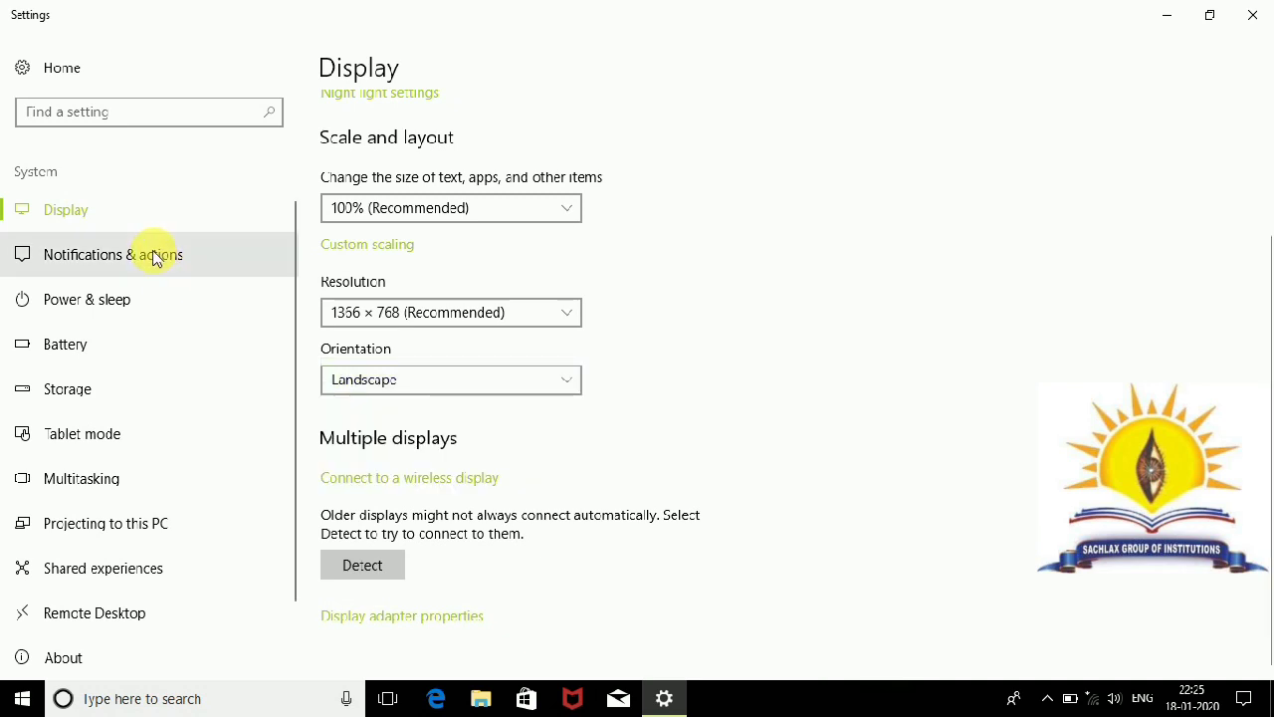
click(156, 255)
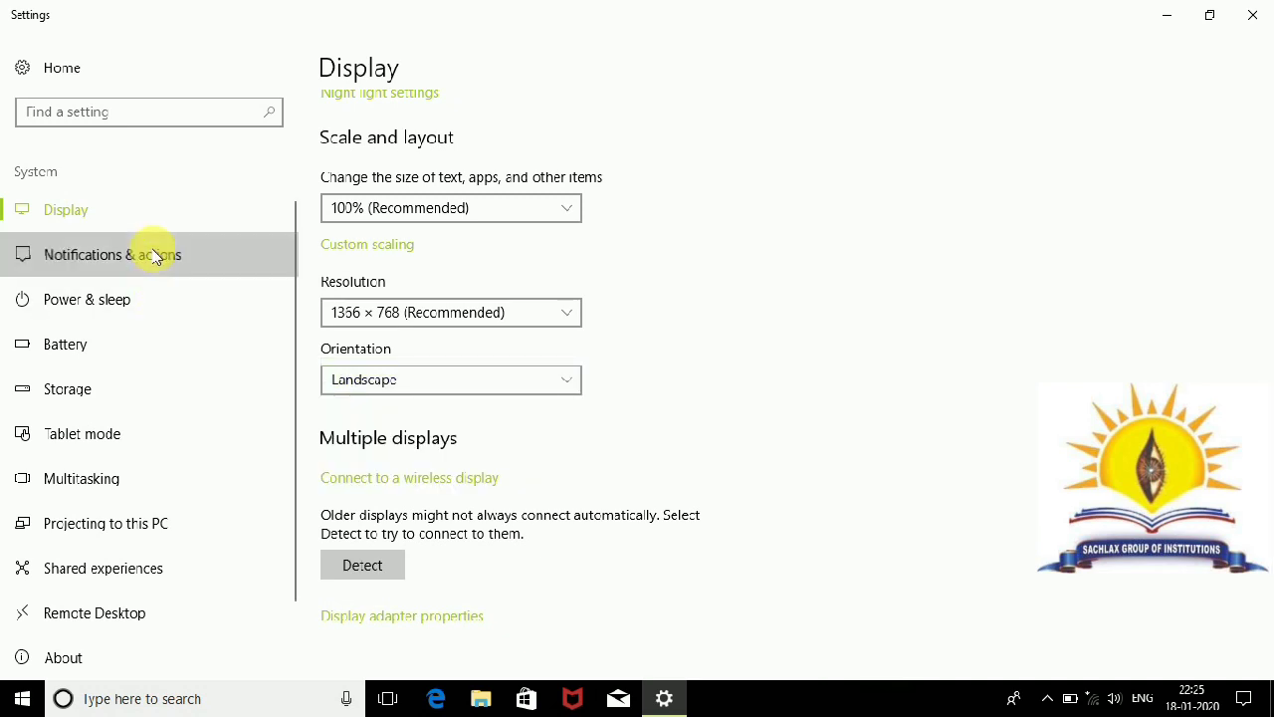
scroll(155, 324, down, 2)
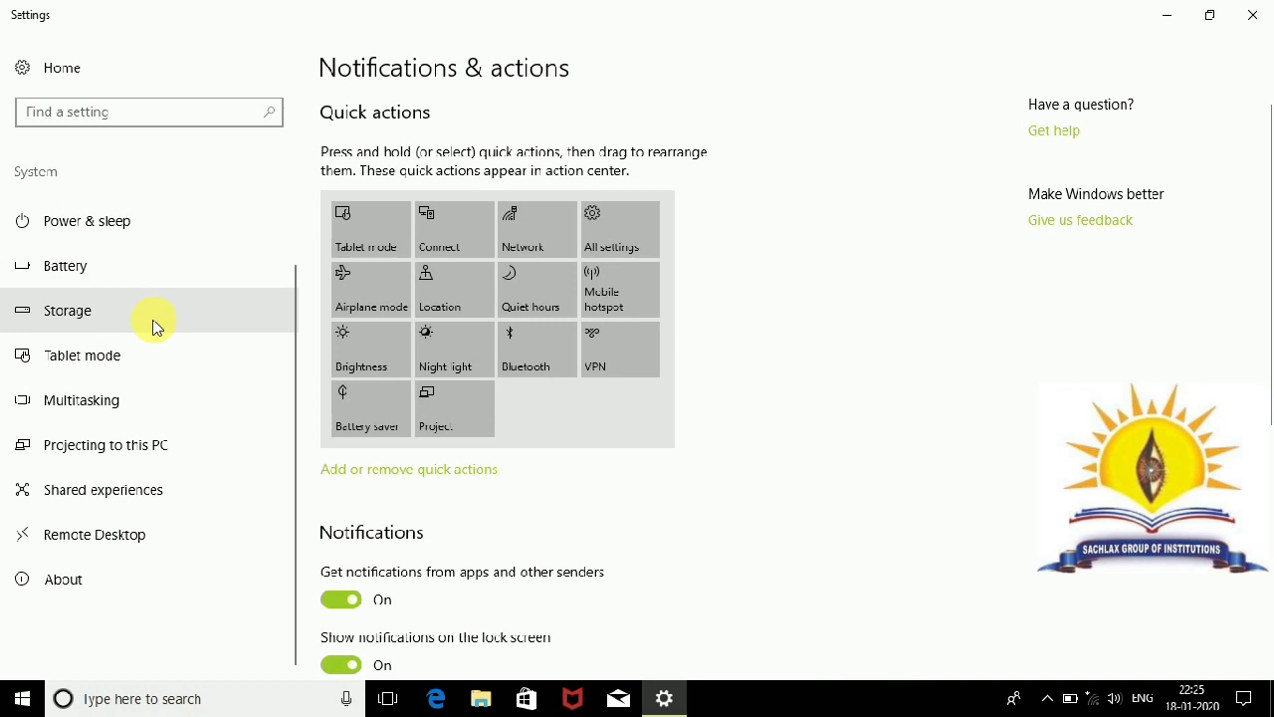
scroll(155, 325, up, 2)
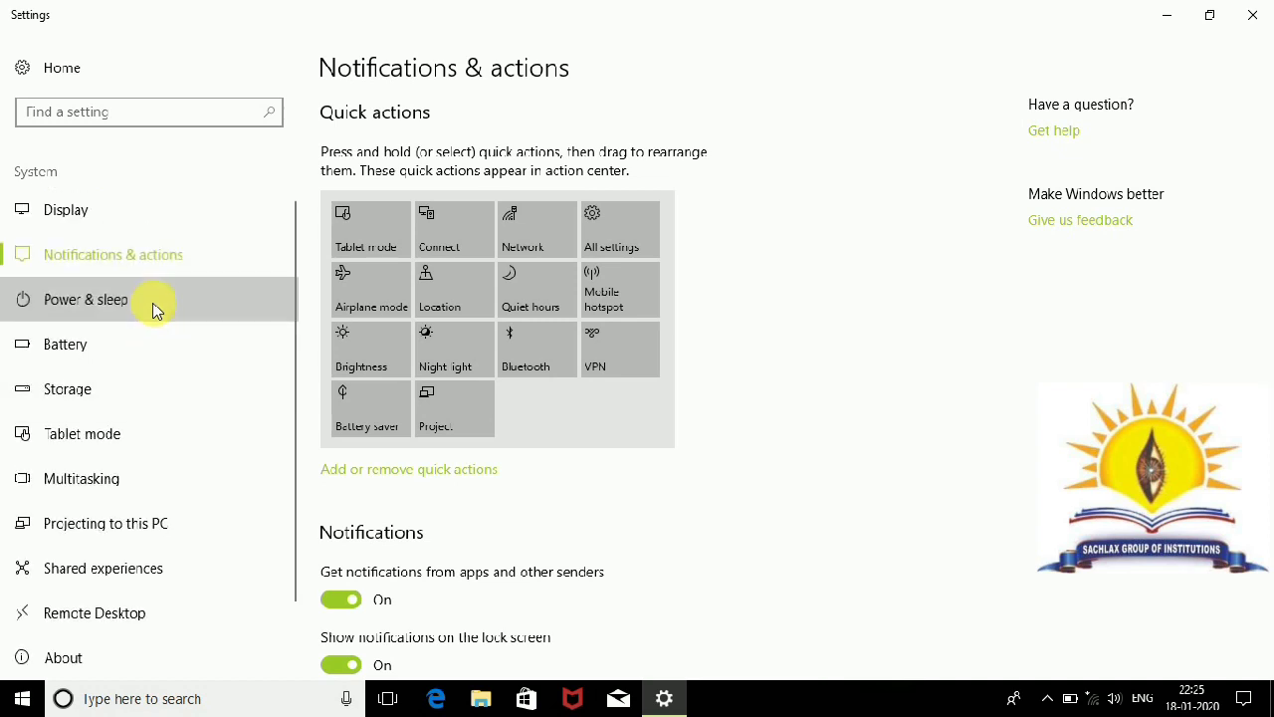
Step: Review the Power & sleep, Storage and Multitasking settings and close the Settings window
click(155, 309)
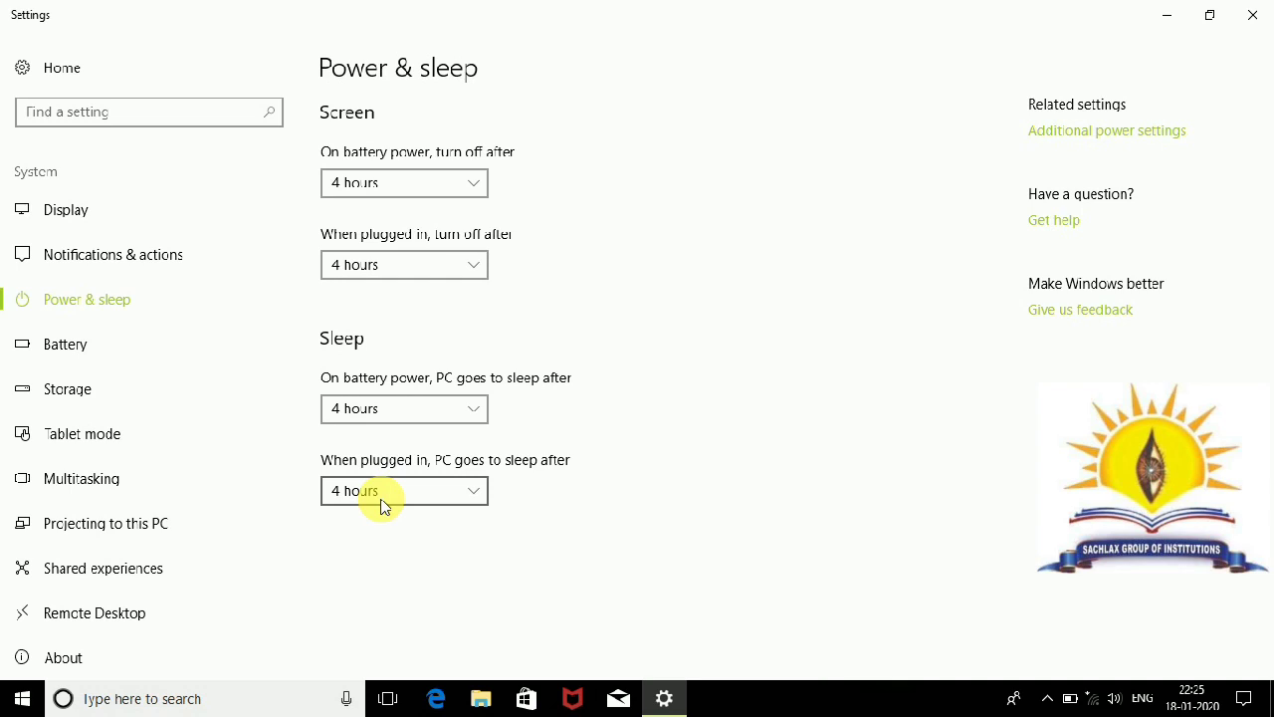
click(171, 397)
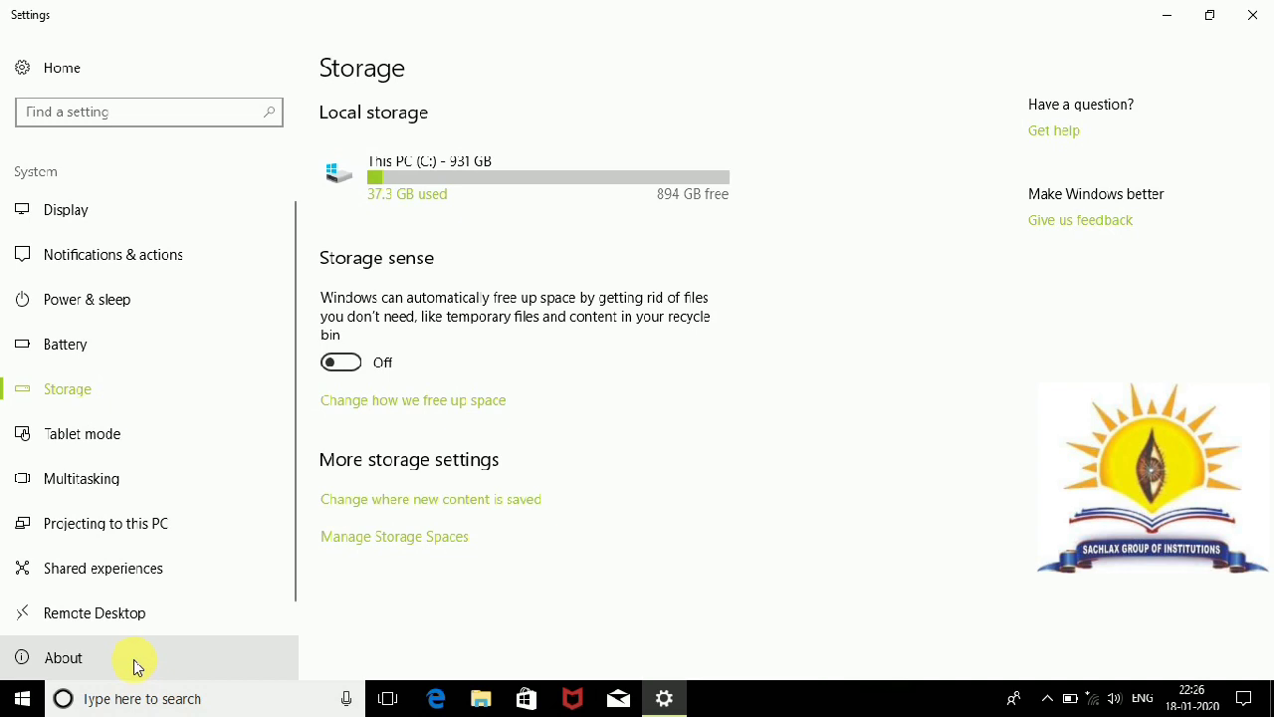
click(139, 487)
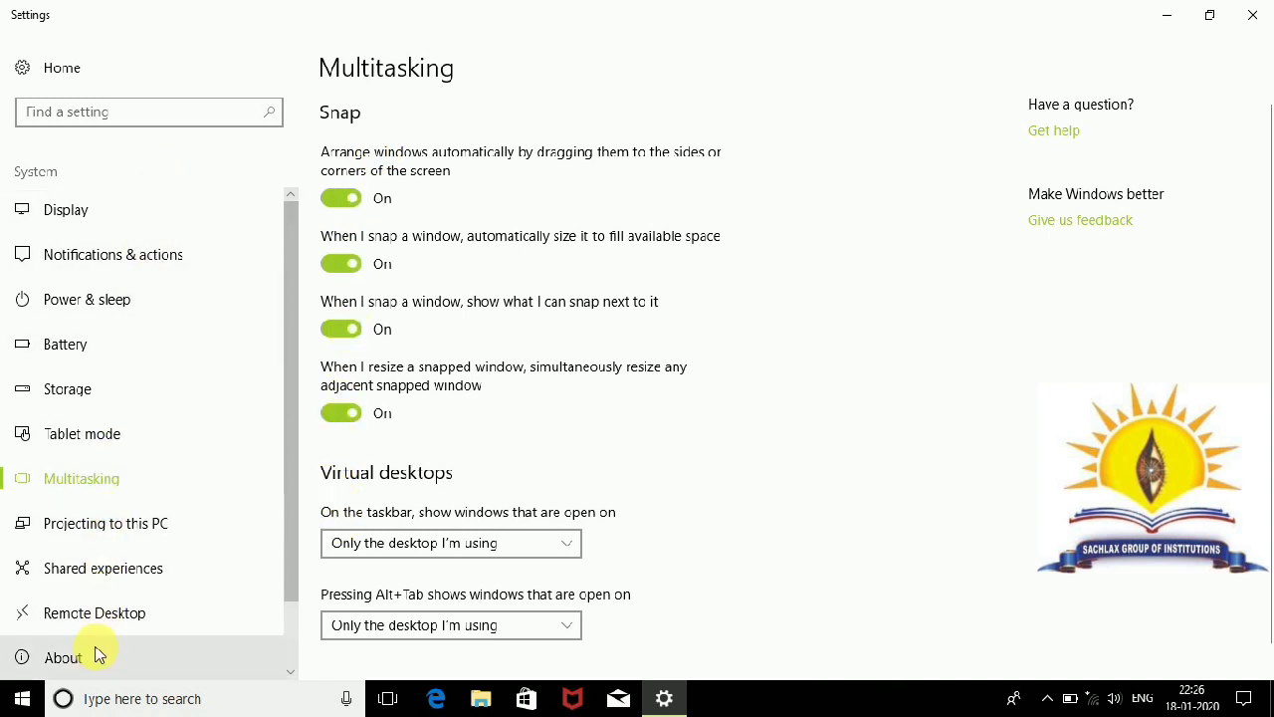
click(1254, 22)
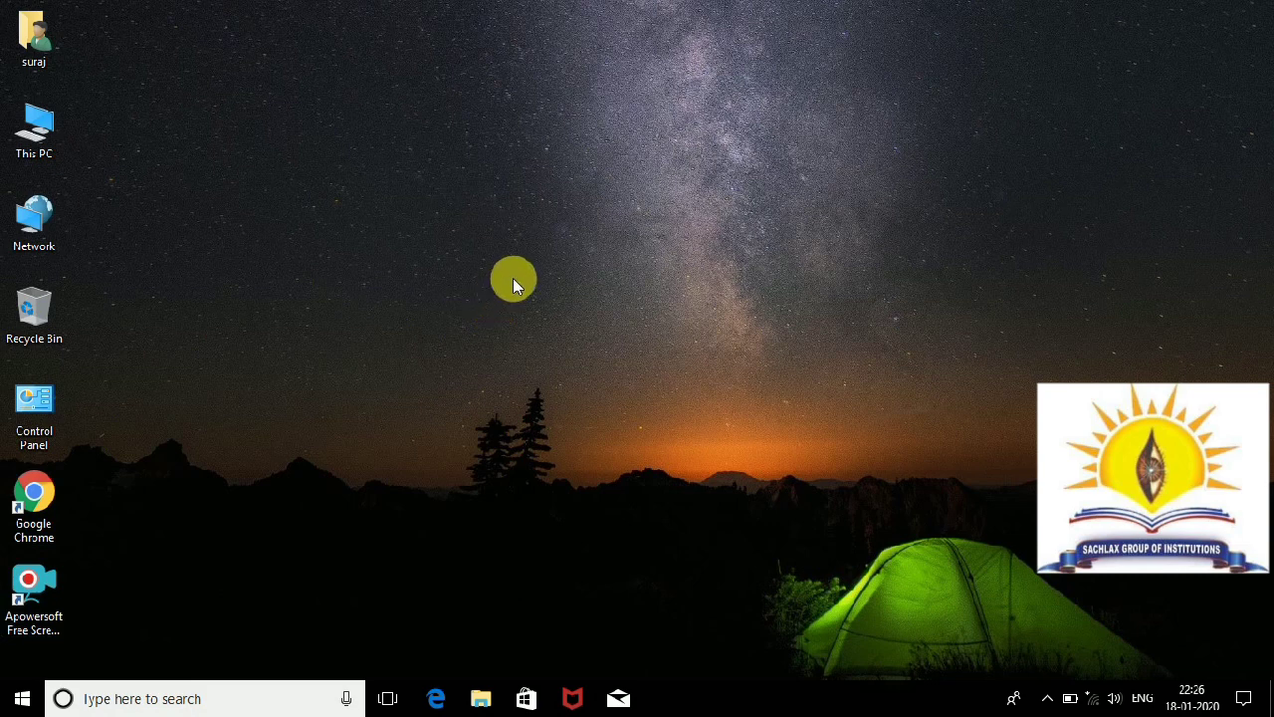
Step: View the contents of the personal user folder from the desktop and close it
click(32, 52)
double_click(34, 42)
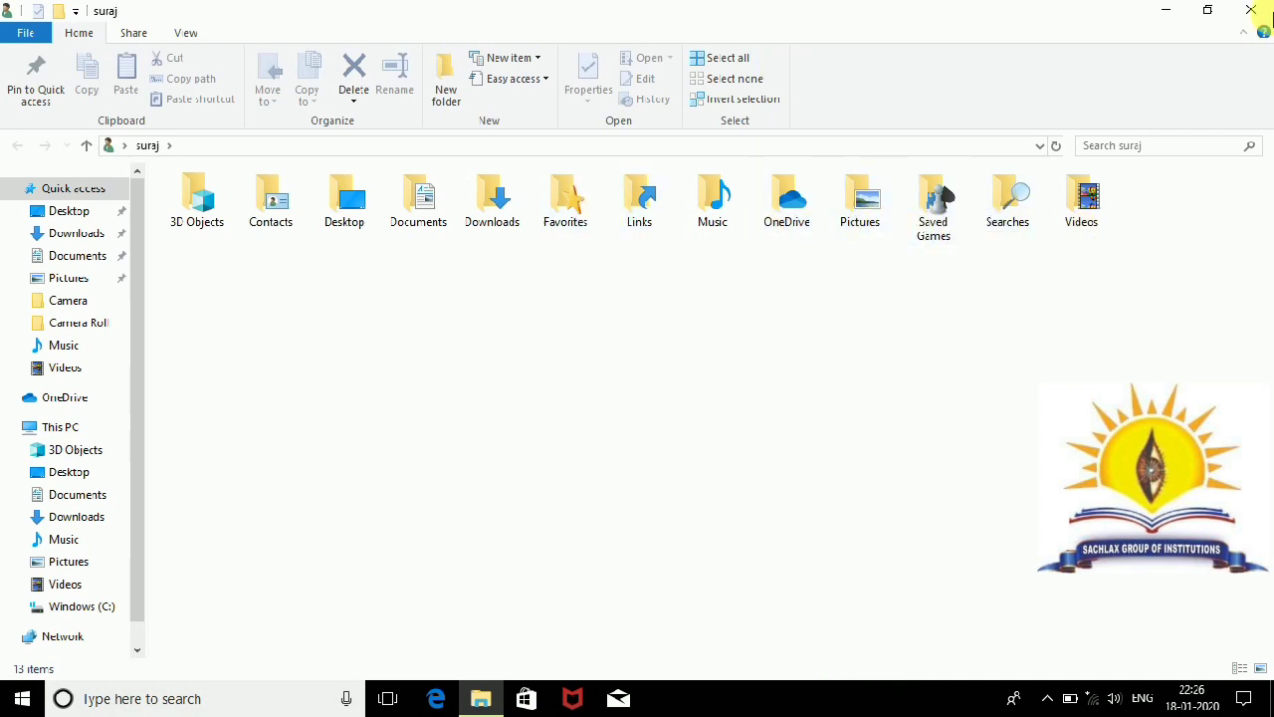
click(1253, 10)
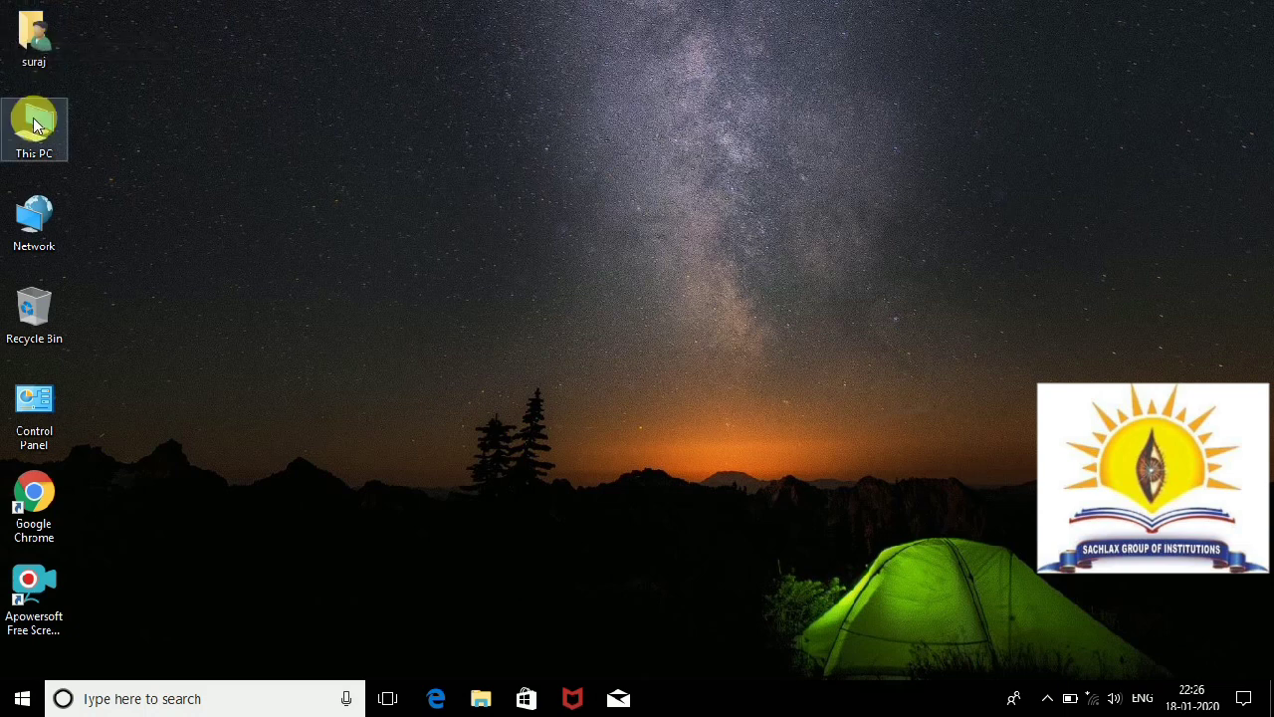
Step: Open This PC, view the Documents and Downloads folders, and close the window
key(super+e)
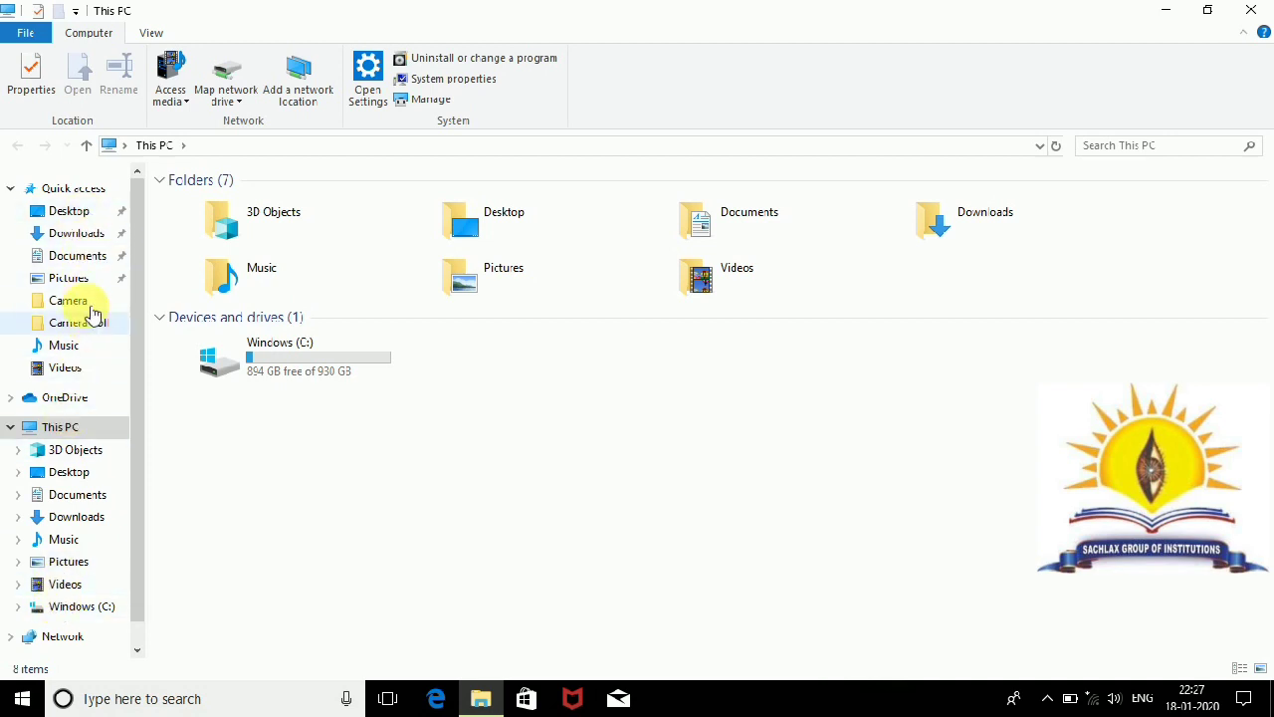
click(84, 257)
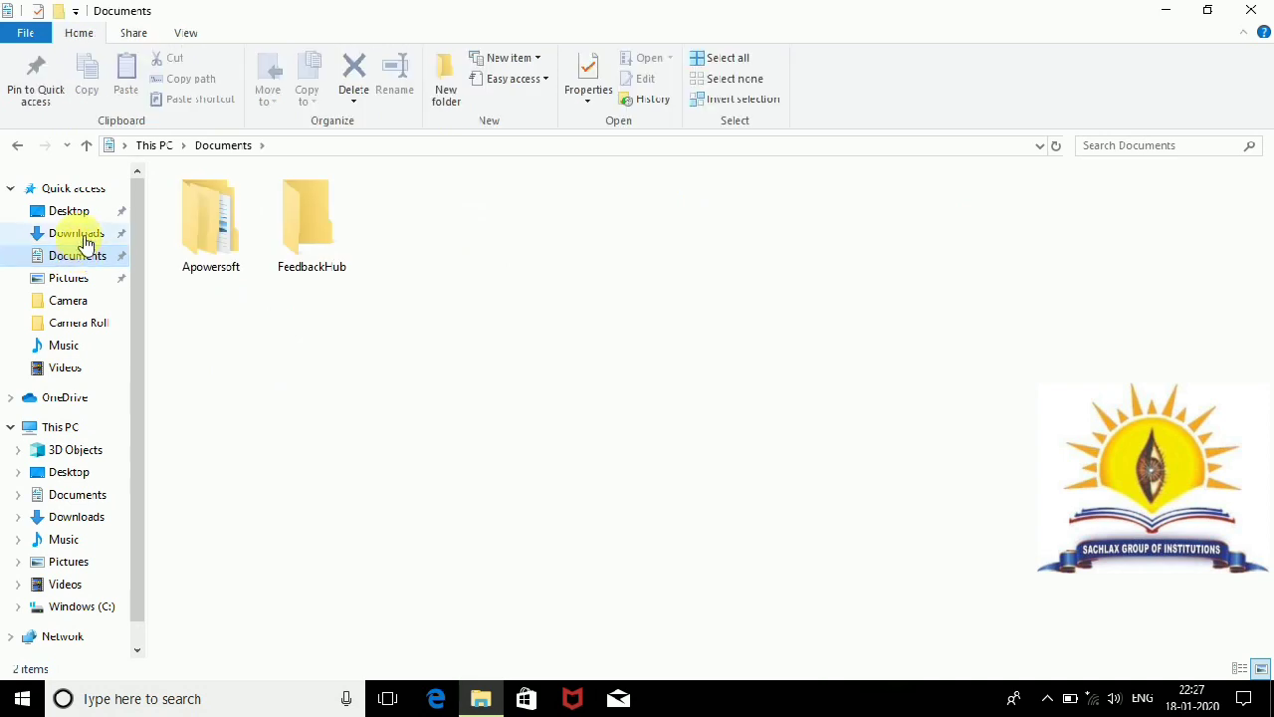
click(82, 235)
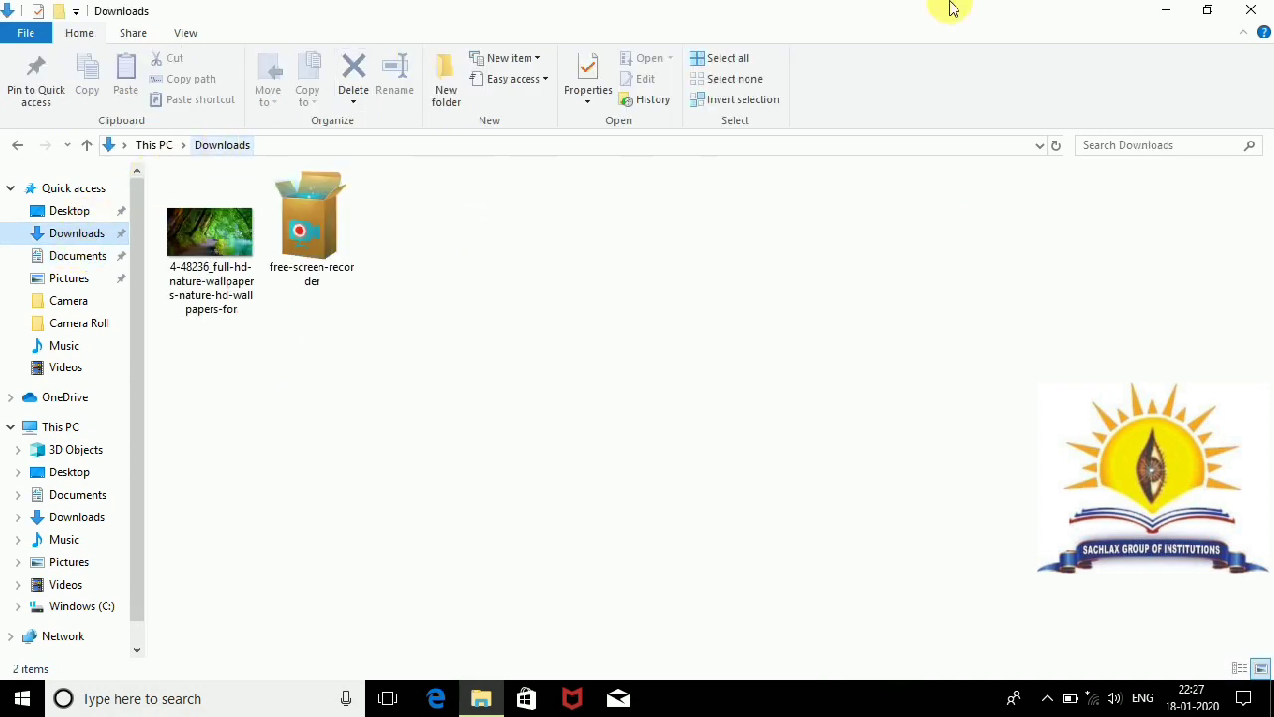
click(1254, 10)
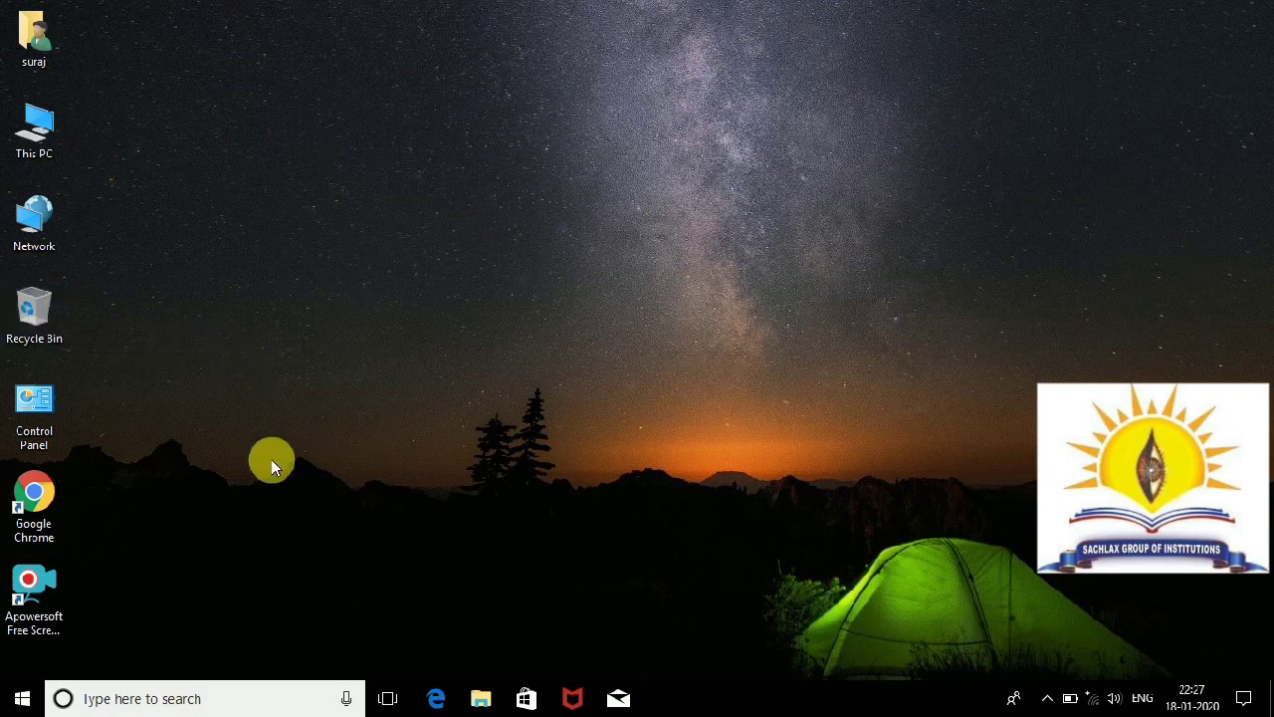
Step: Examine the types of new items that can be created on the desktop
right_click(488, 231)
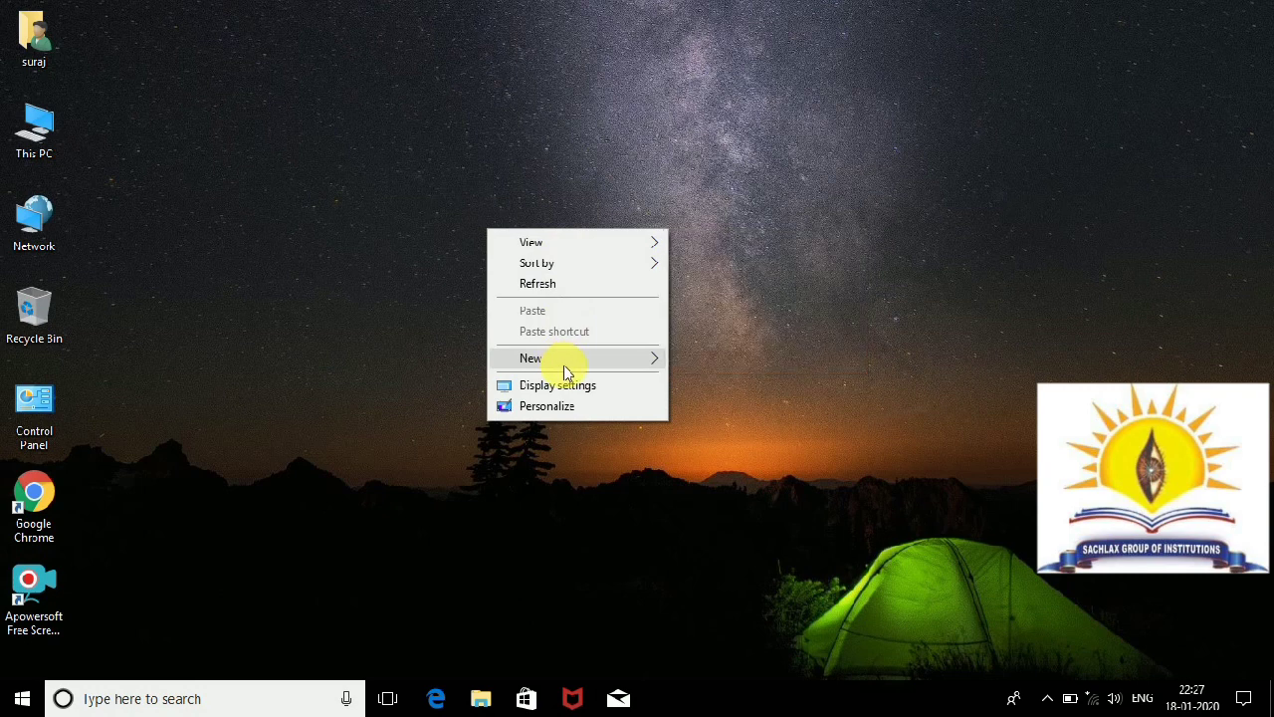
mouse_move(563, 365)
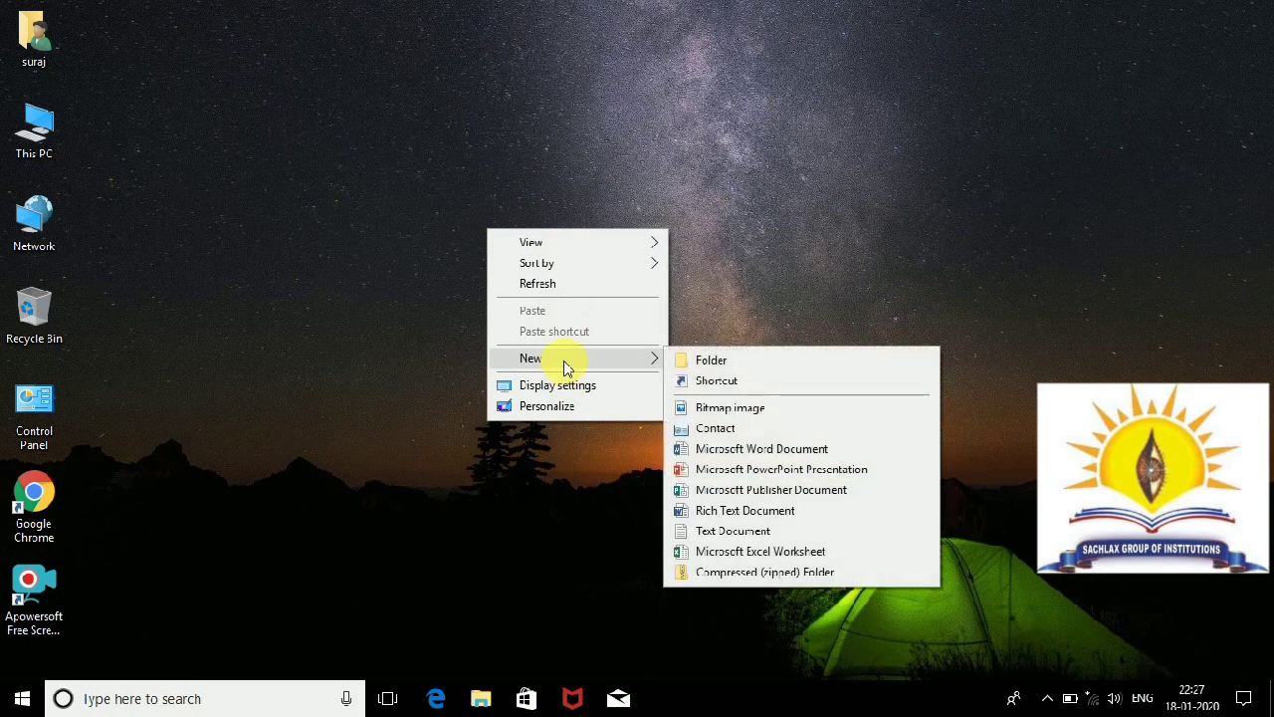
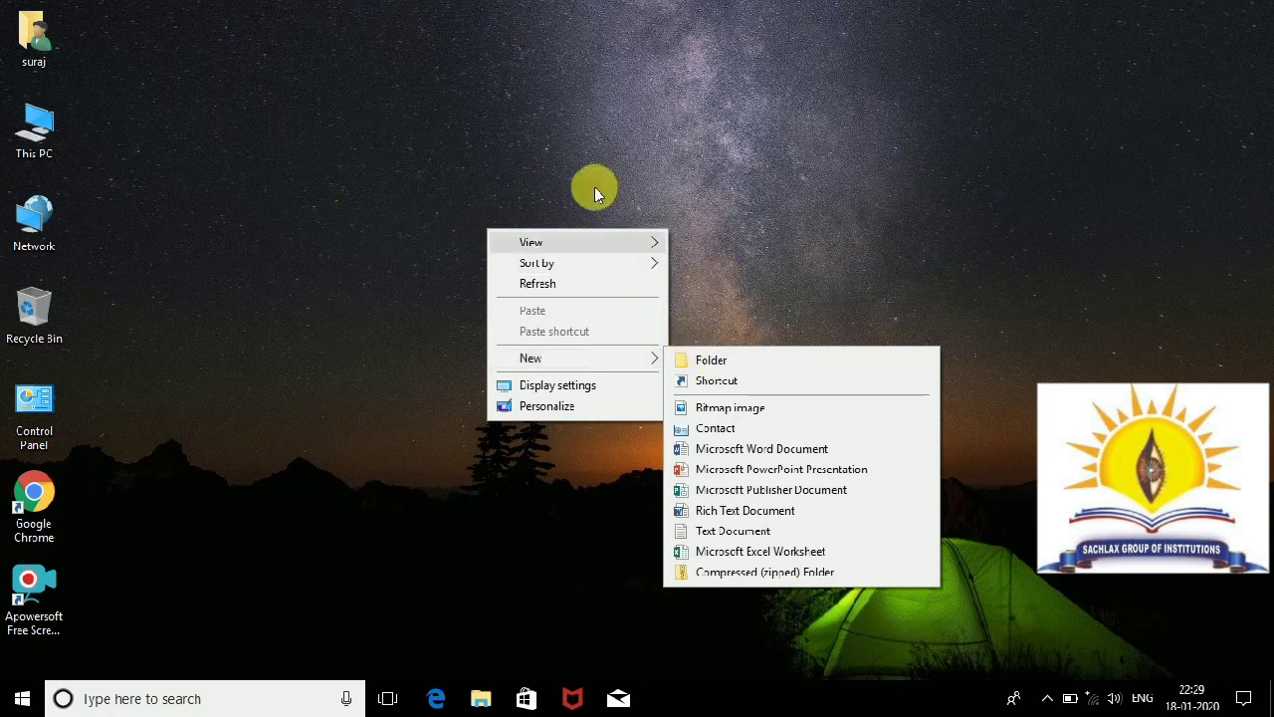
right_click(549, 162)
click(577, 374)
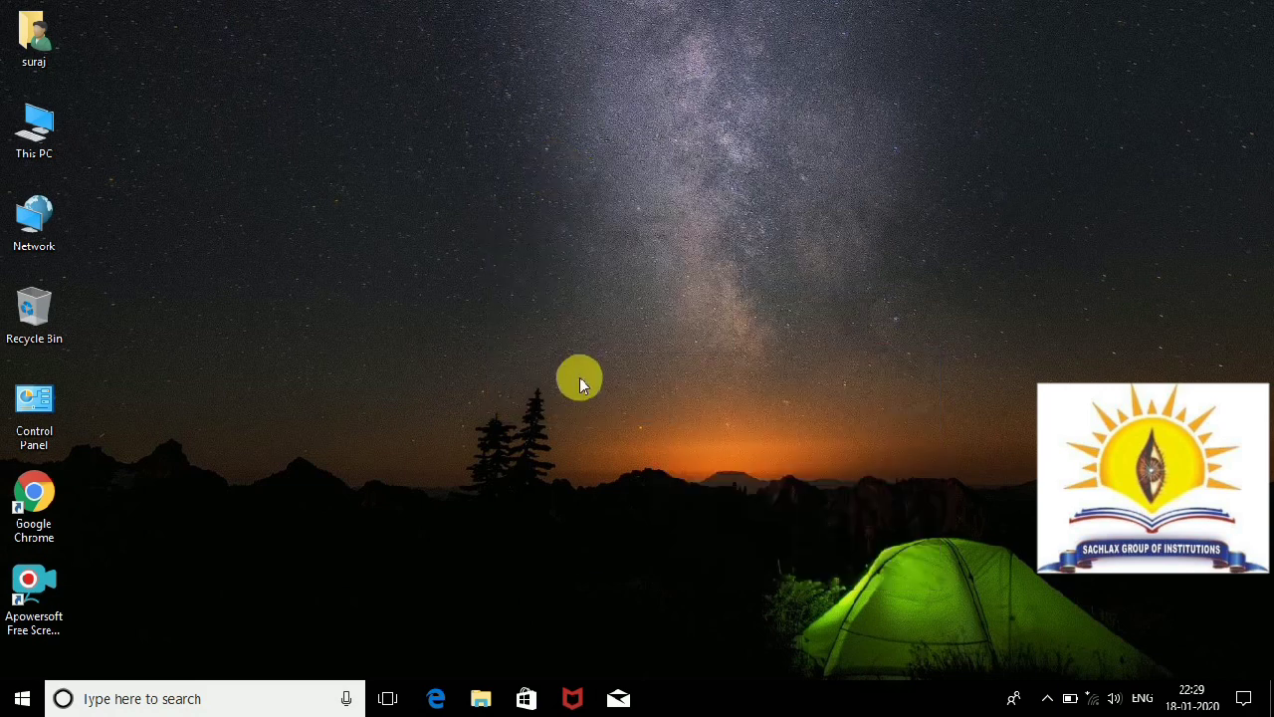
right_click(579, 378)
click(580, 357)
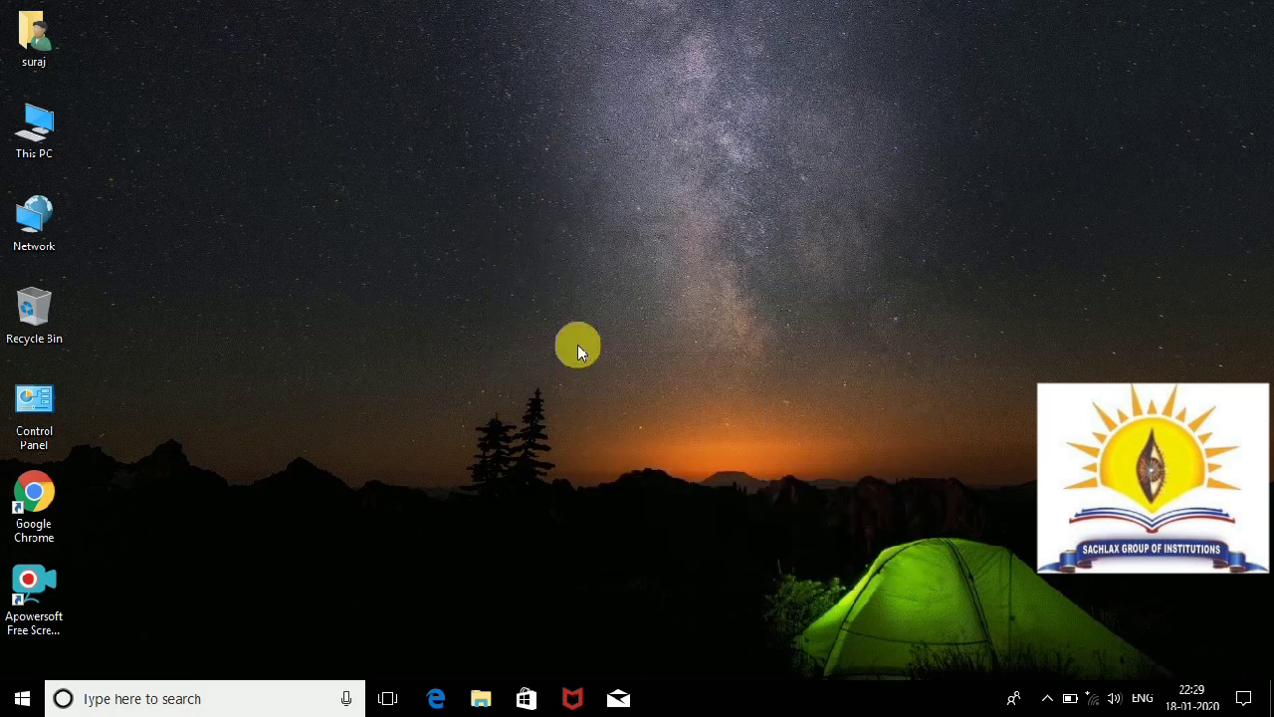
right_click(560, 269)
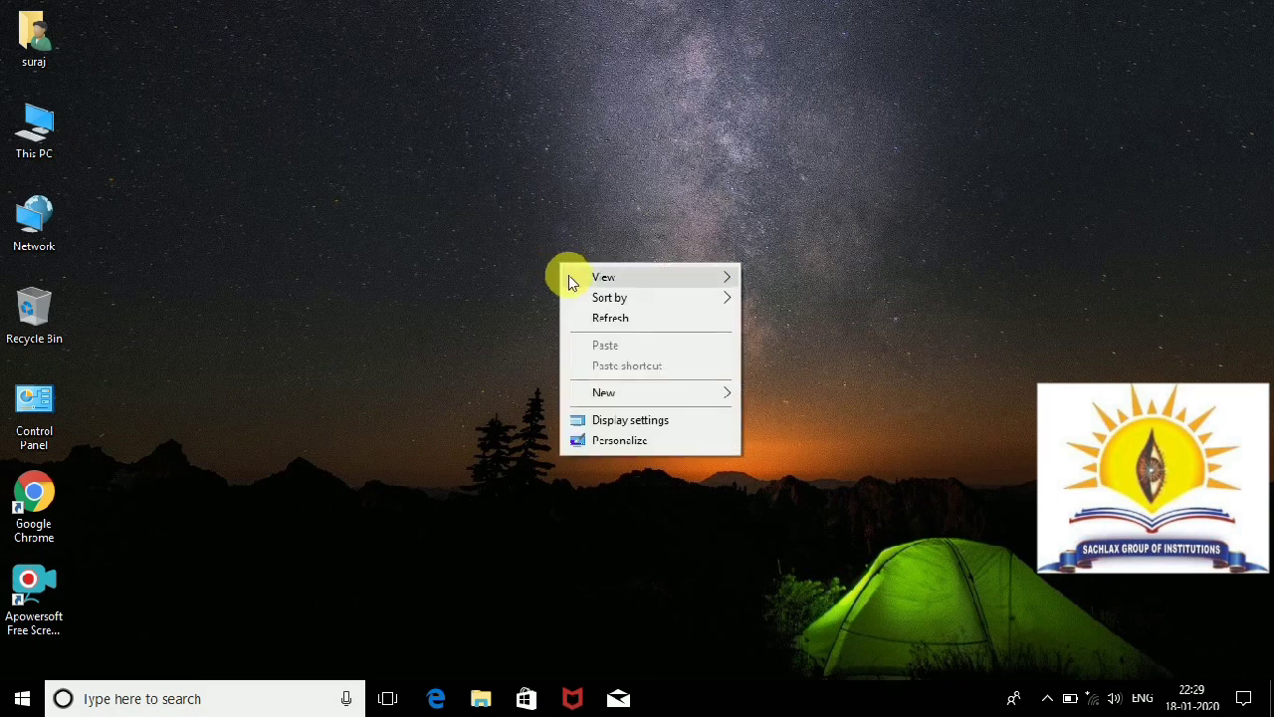
click(633, 448)
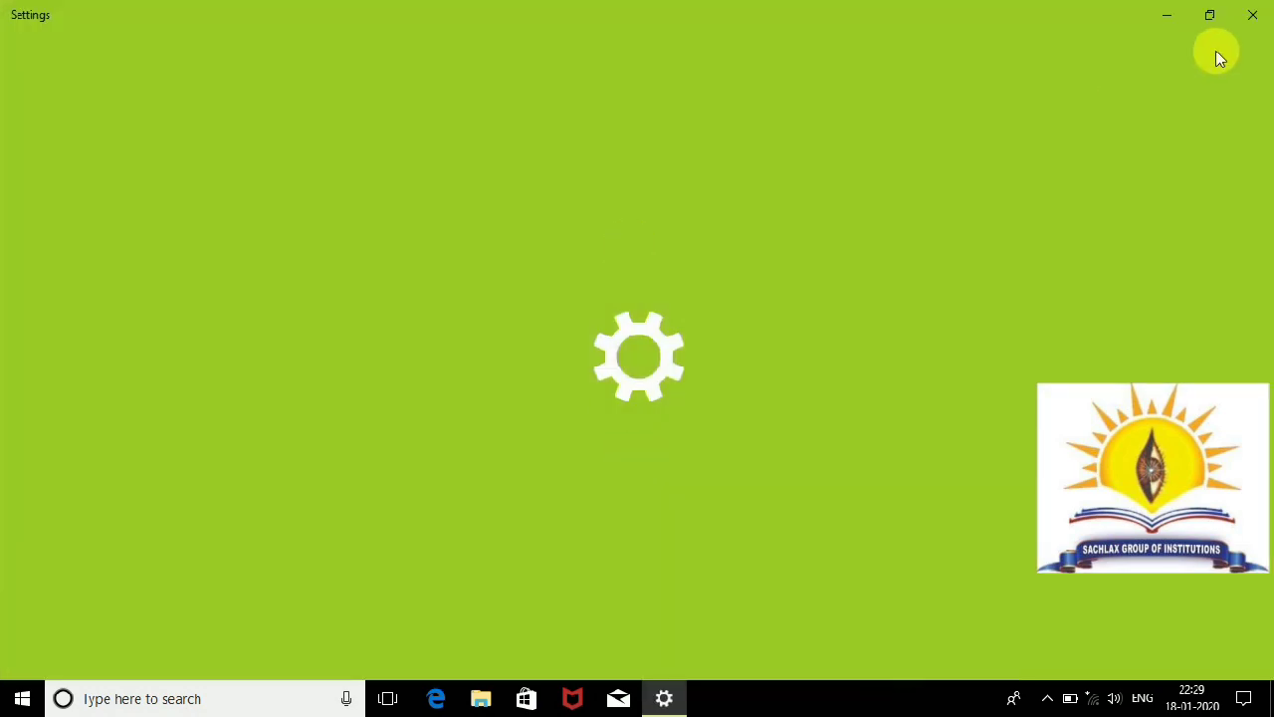
click(1250, 14)
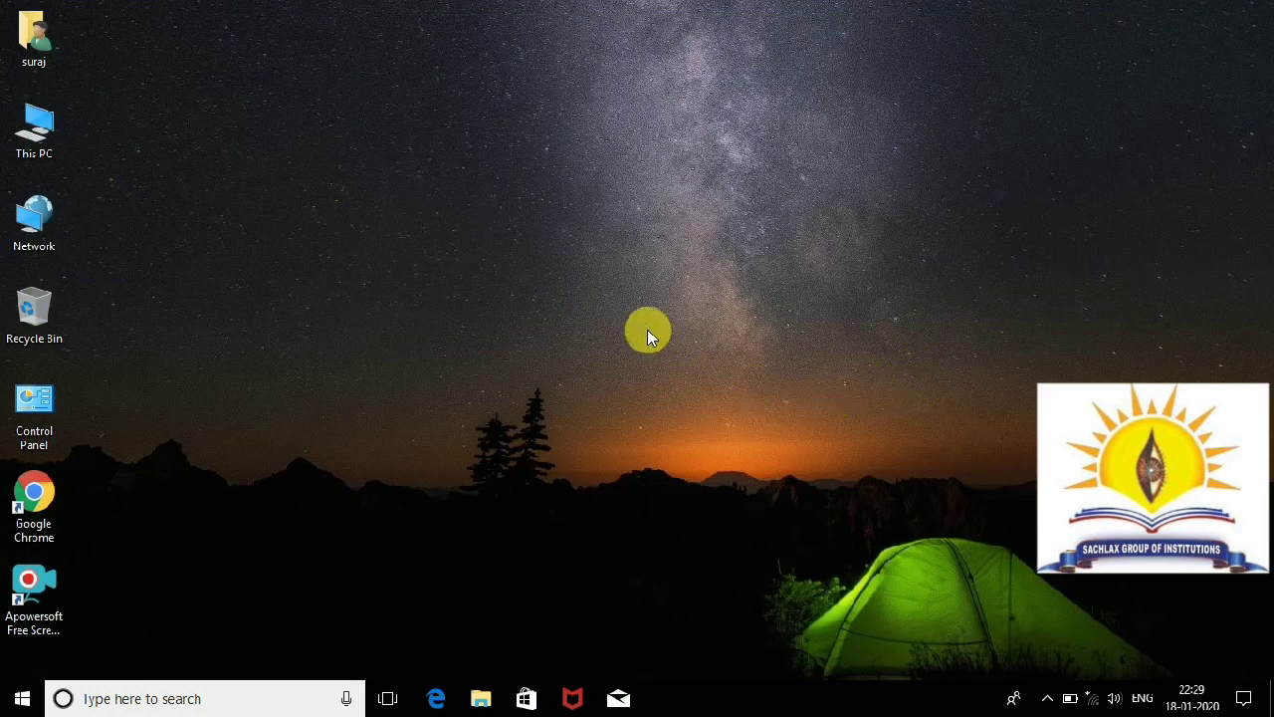
Step: Create a new folder on the desktop named "Sonu Nigam Songs"
right_click(566, 260)
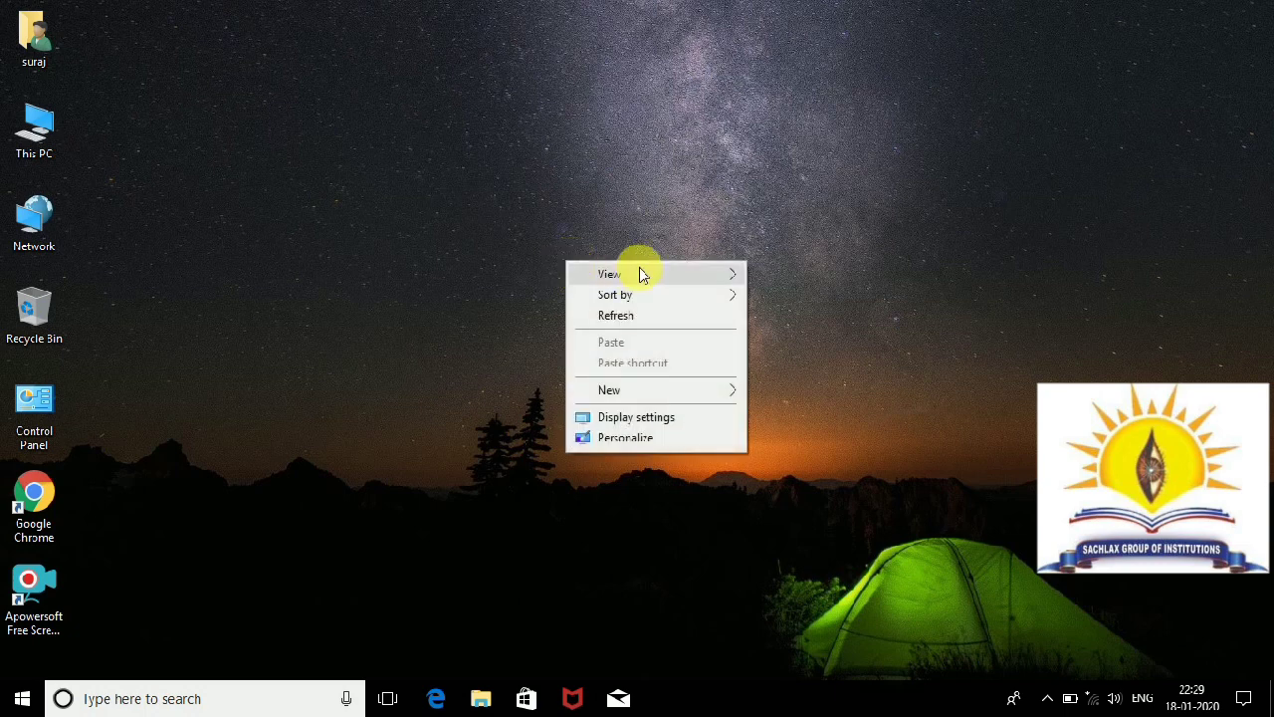
mouse_move(640, 275)
mouse_move(631, 389)
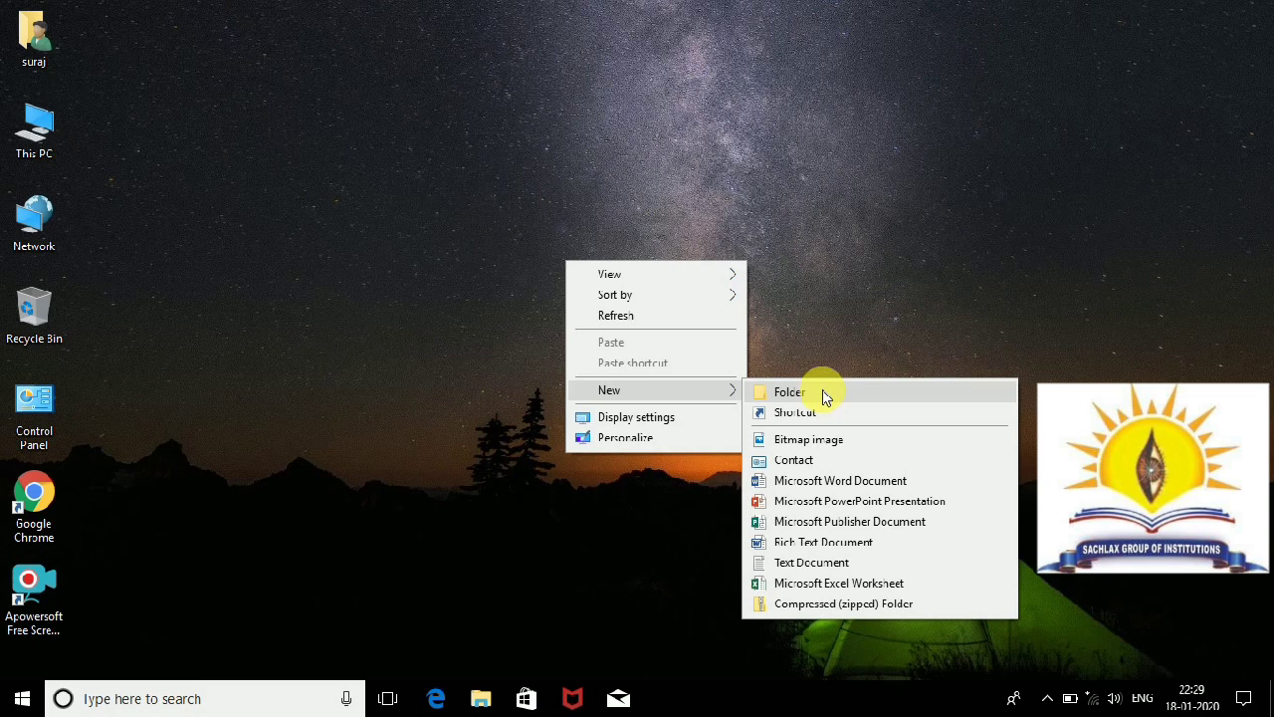
click(824, 393)
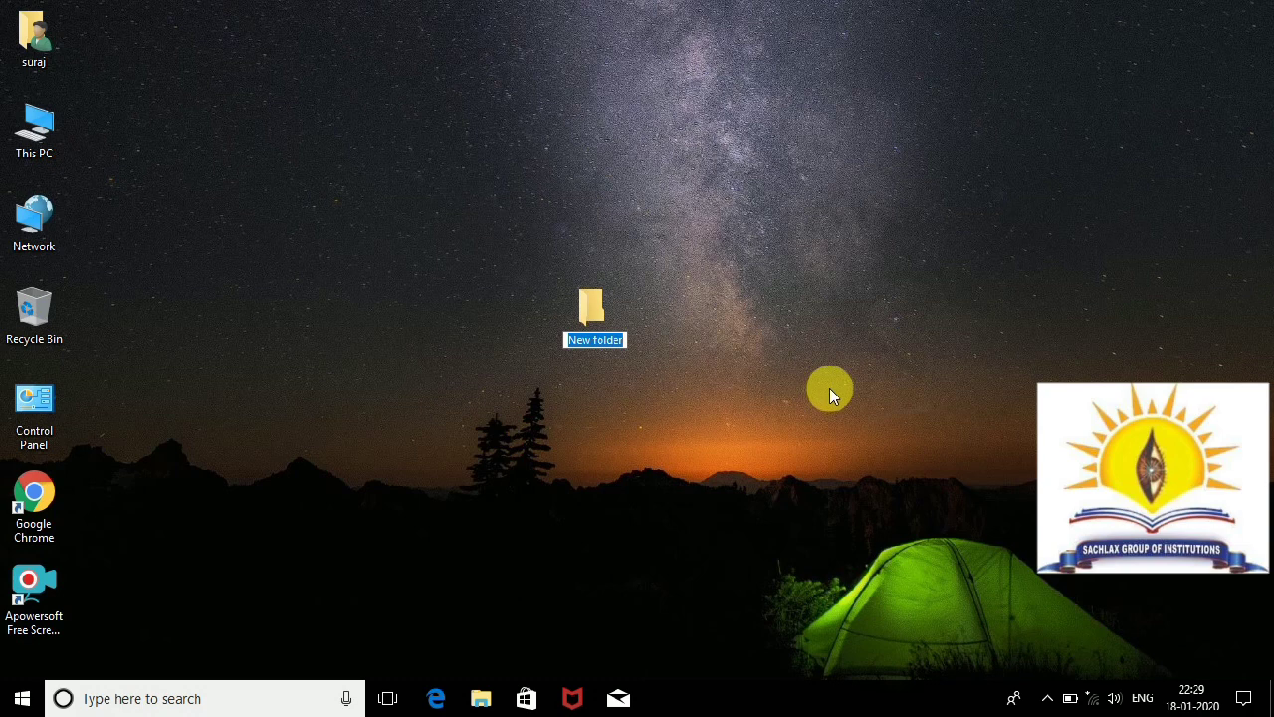
key(BackSpace)
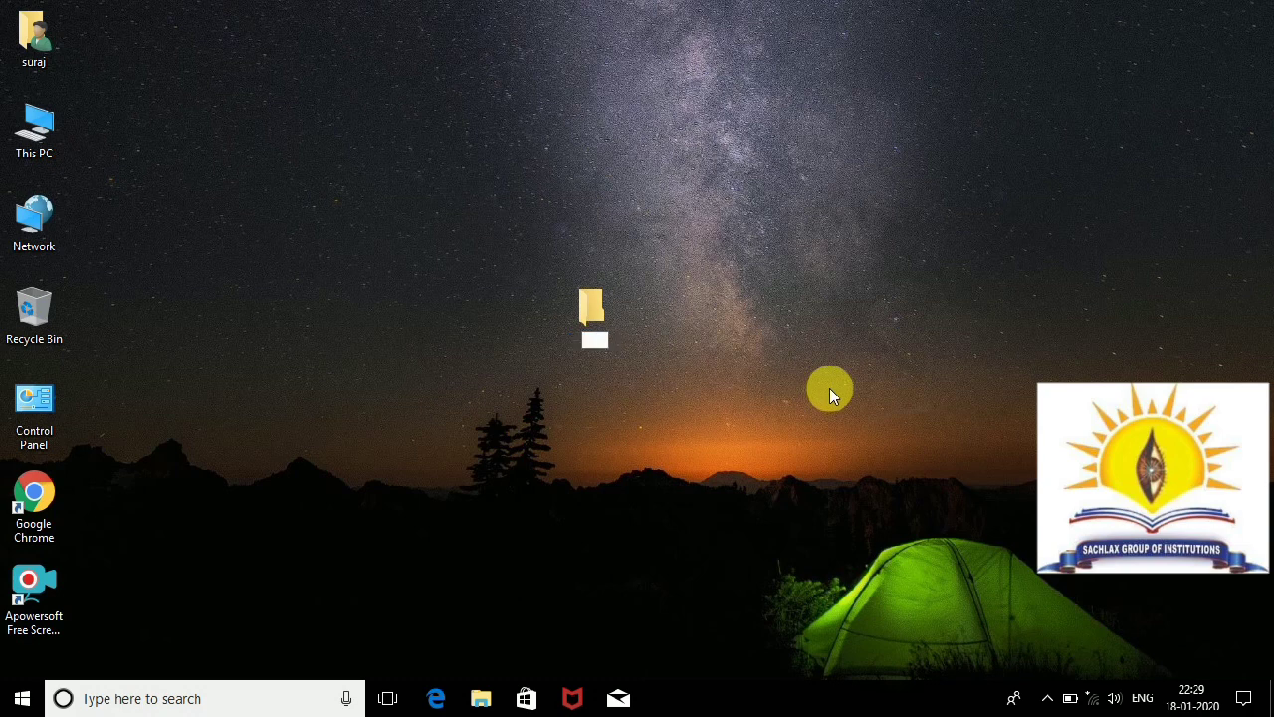
text(s)
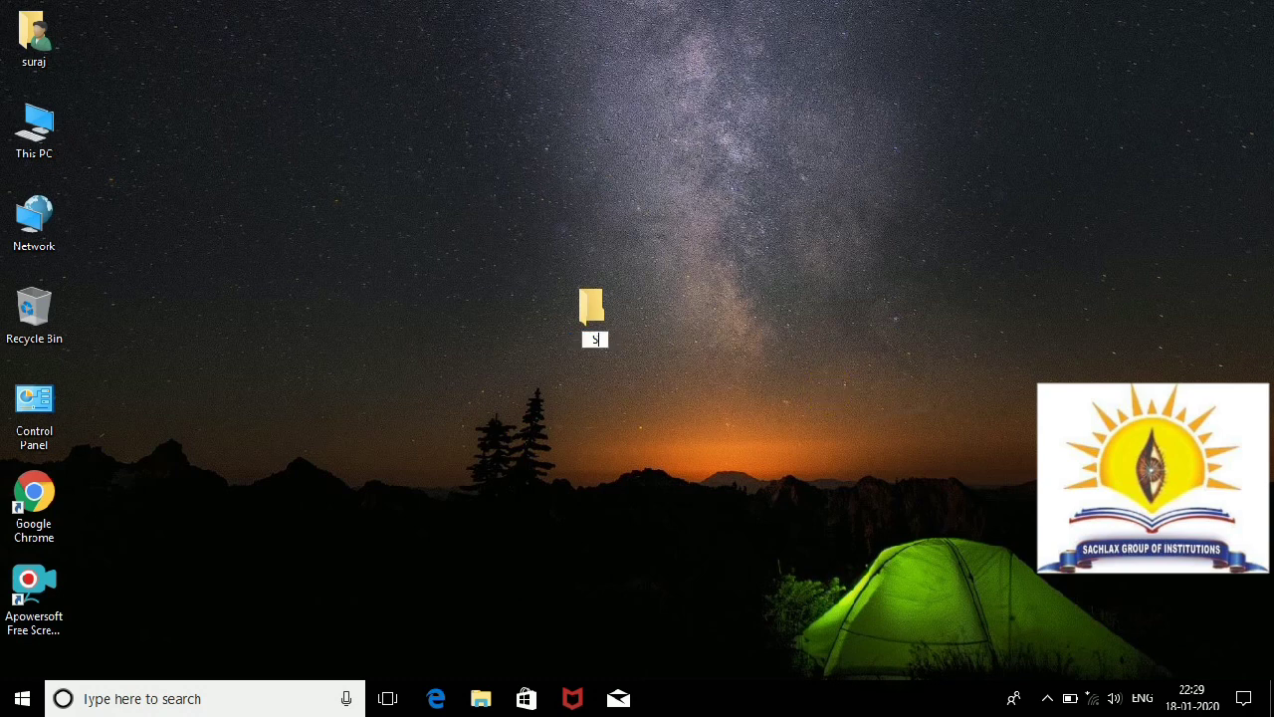
text(onu Nigam)
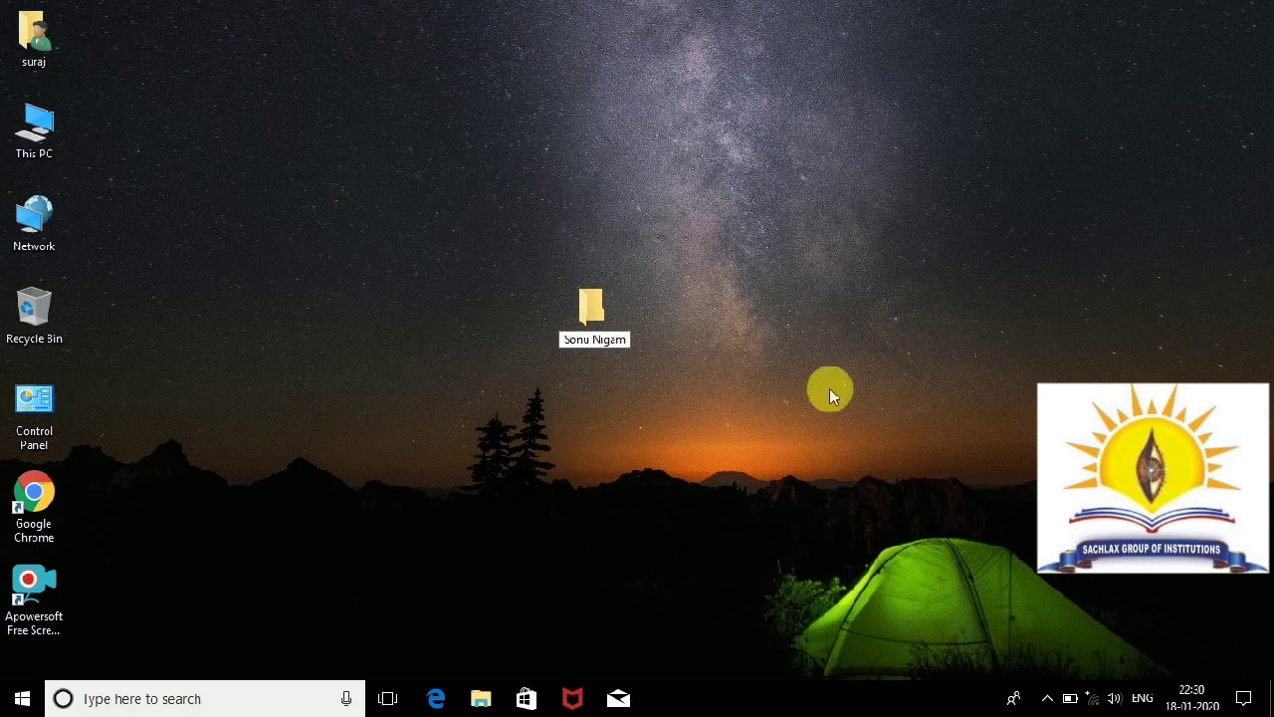
text( Songs)
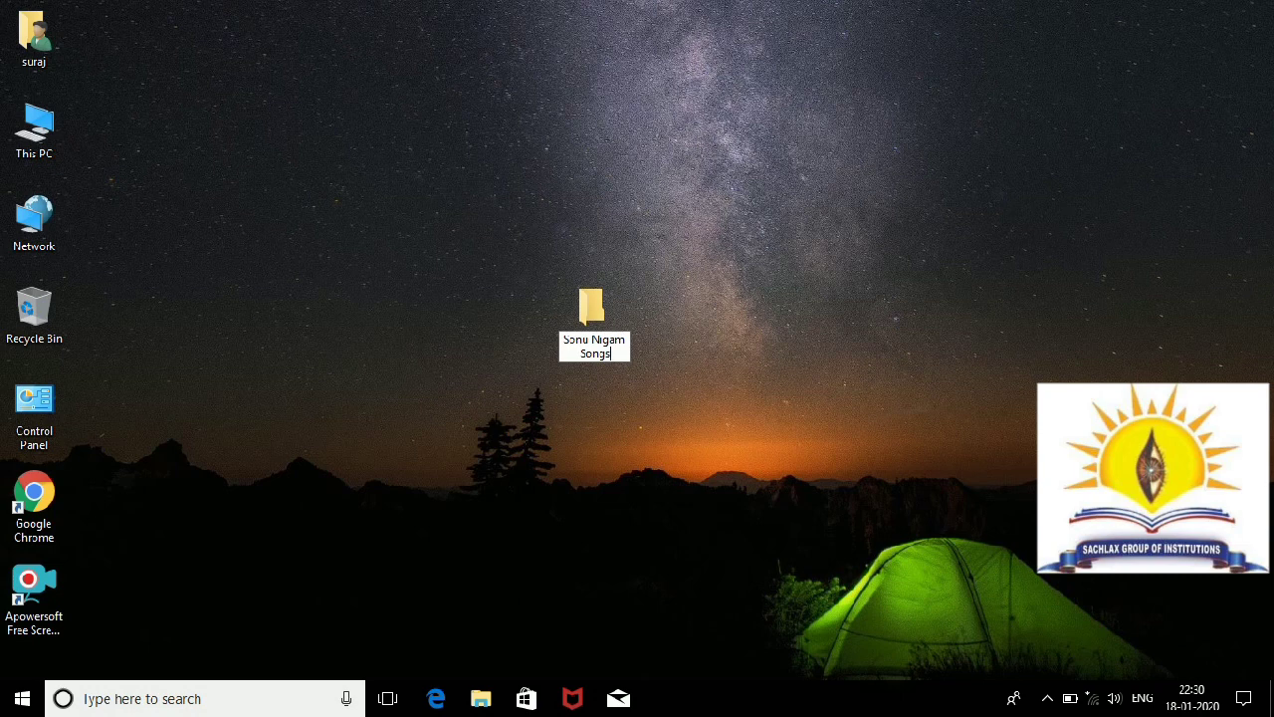
key(Return)
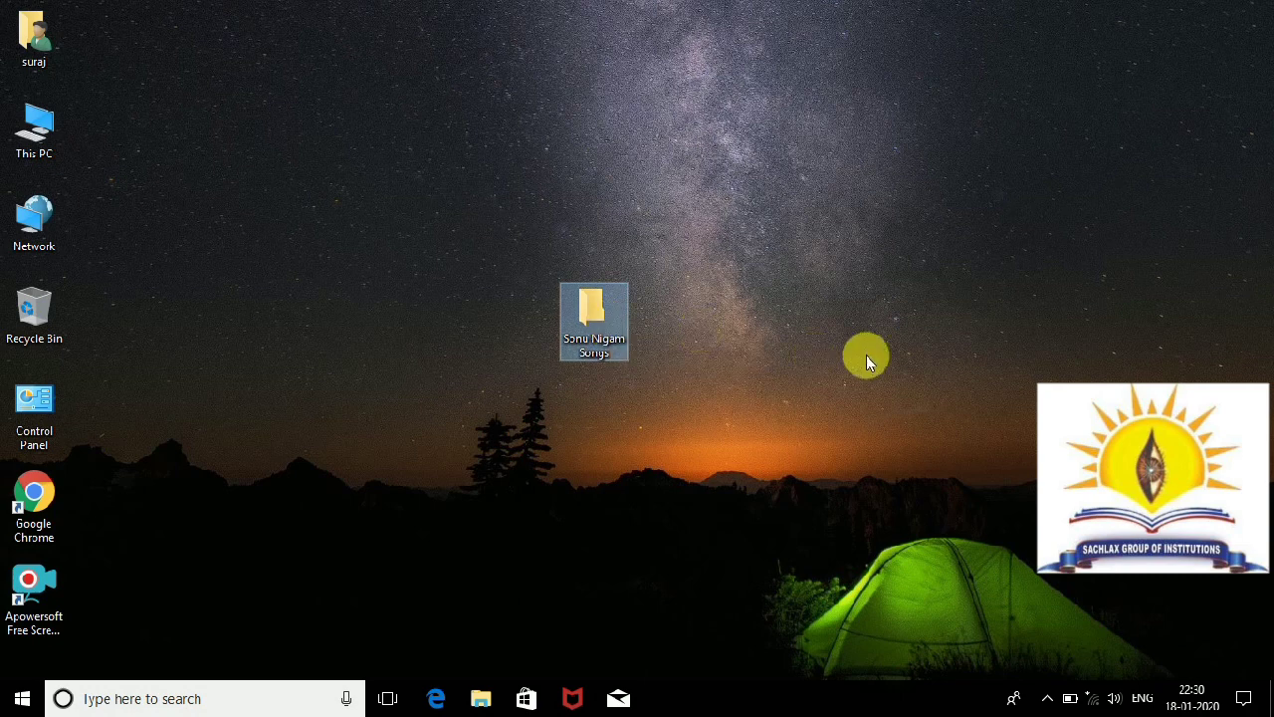
Step: Open the Sonu Nigam Songs folder and create a subfolder named 2005 inside it
key(Return)
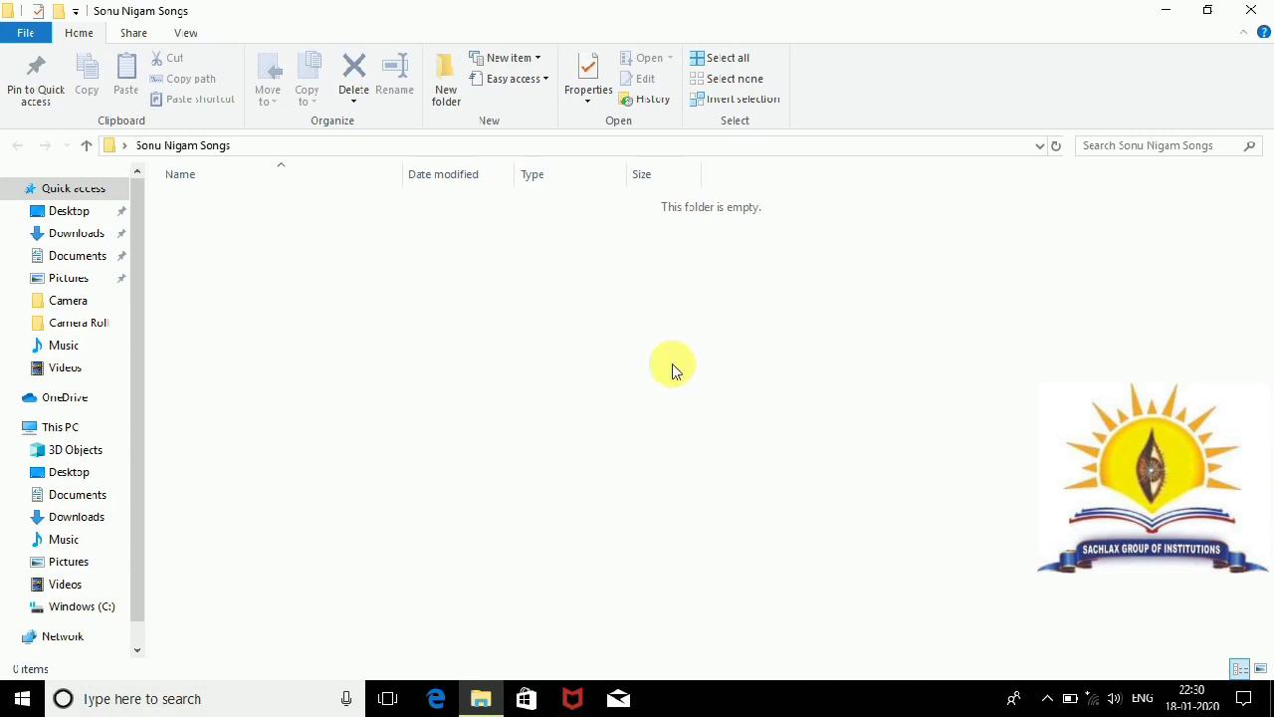
right_click(594, 287)
click(644, 519)
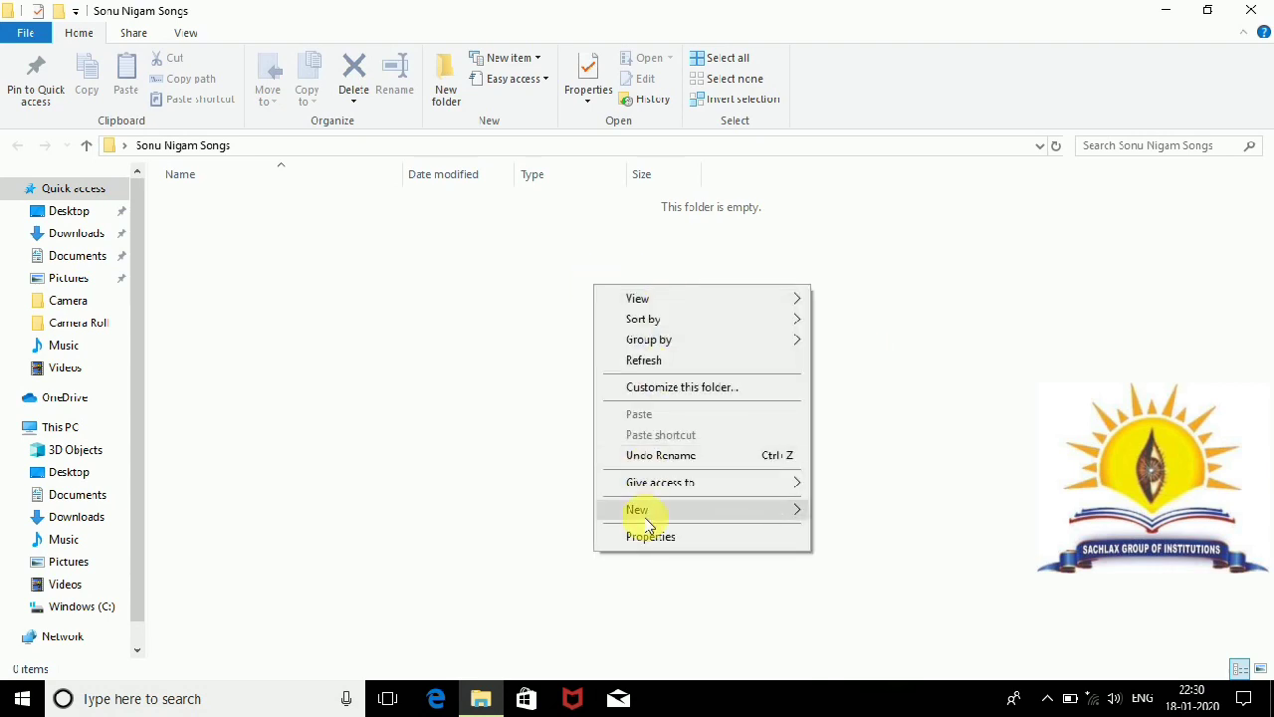
click(866, 296)
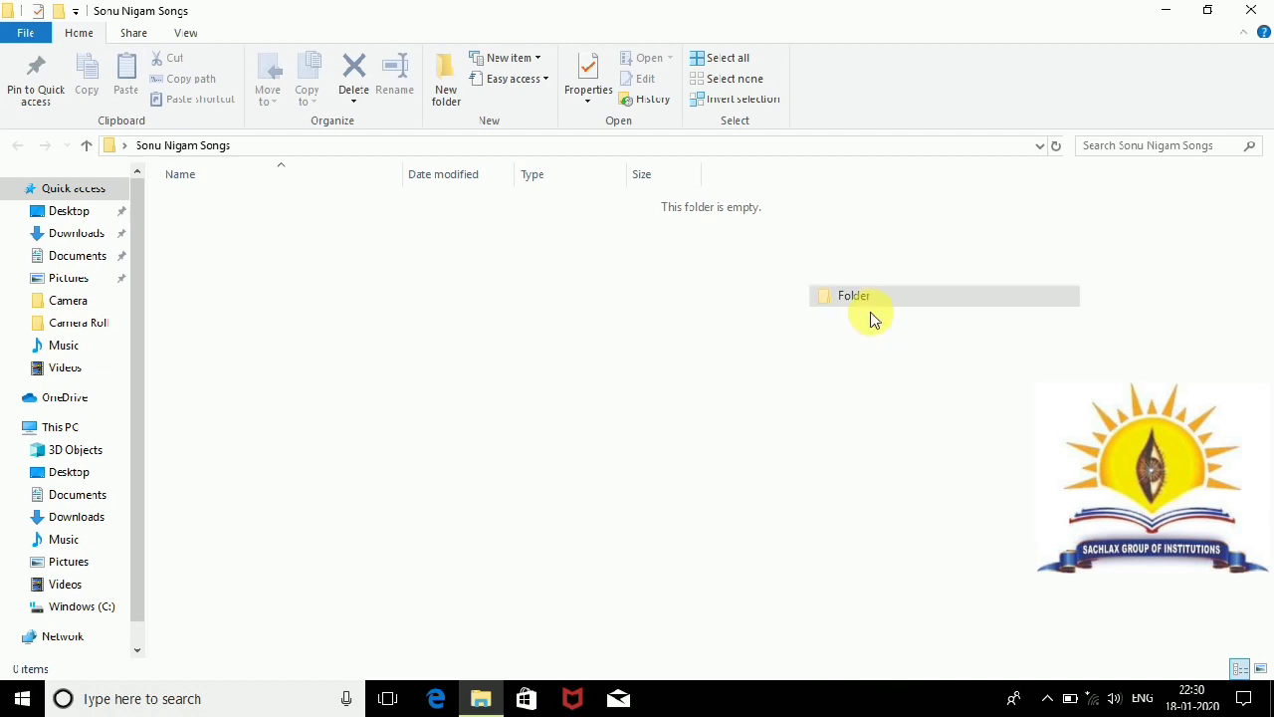
key(BackSpace)
text(2005)
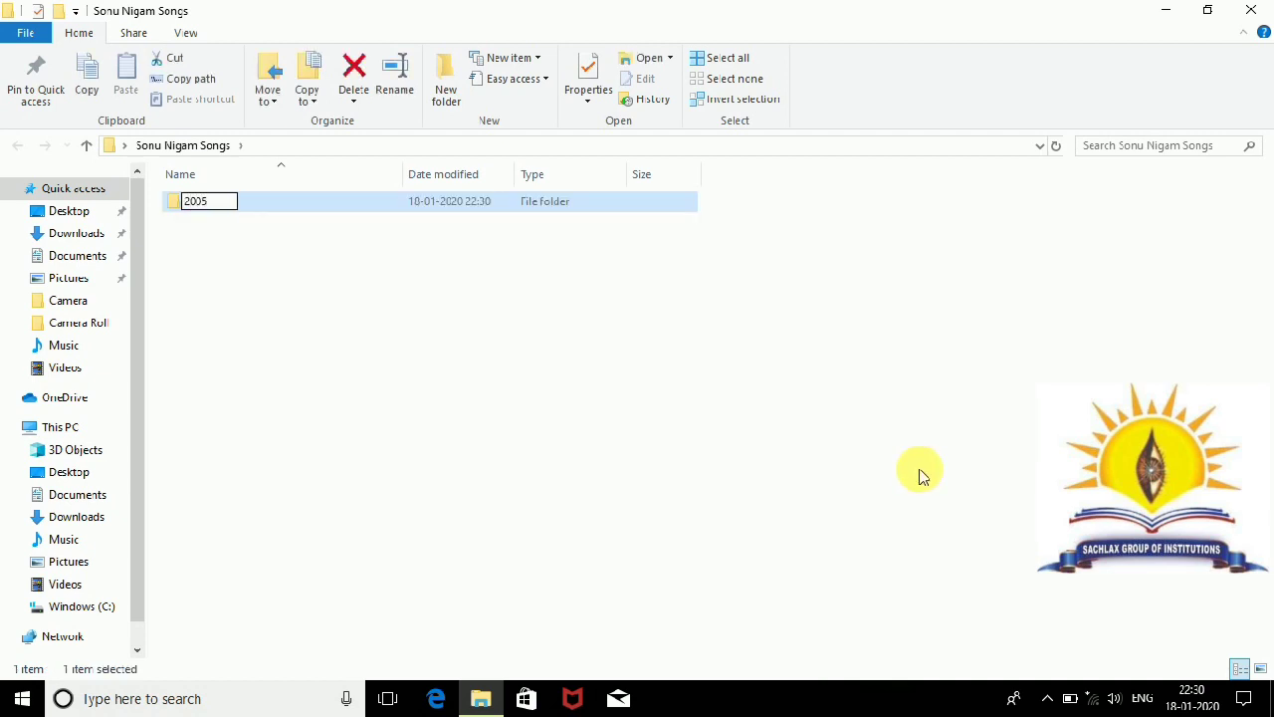
key(Return)
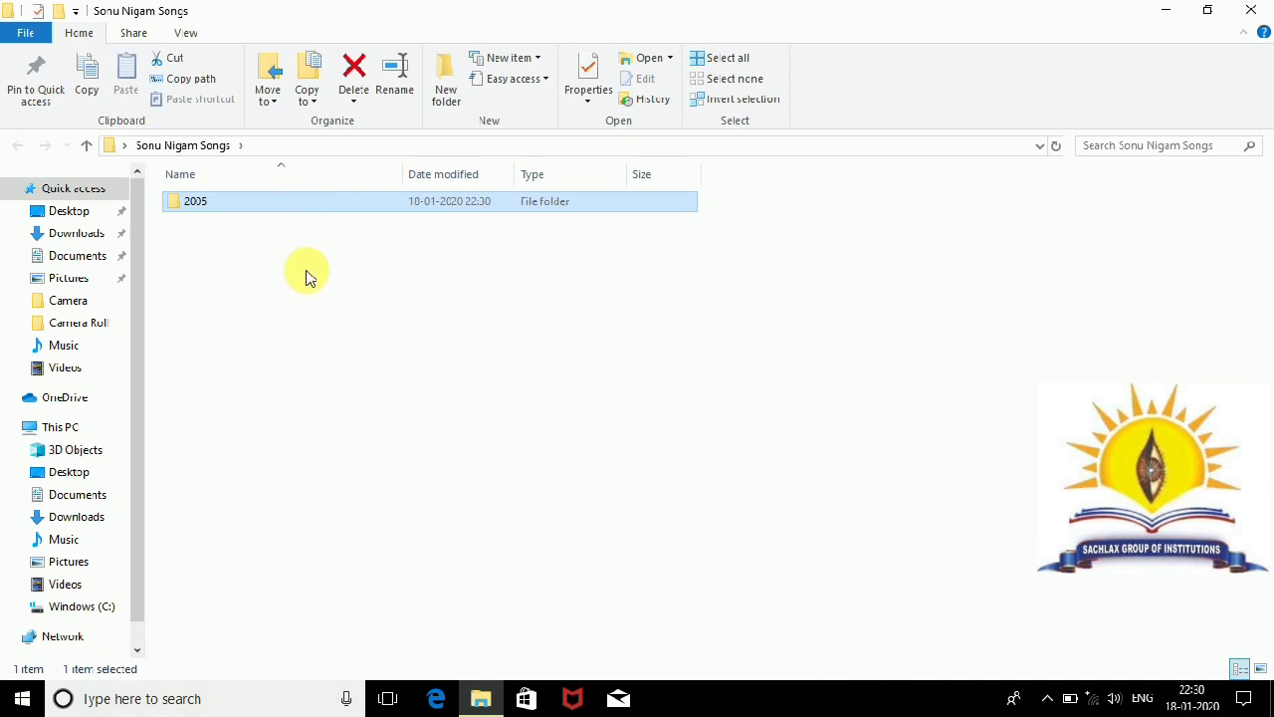
Step: Delete the 2005 folder from Sonu Nigam Songs to the Recycle Bin and minimize the window
right_click(303, 200)
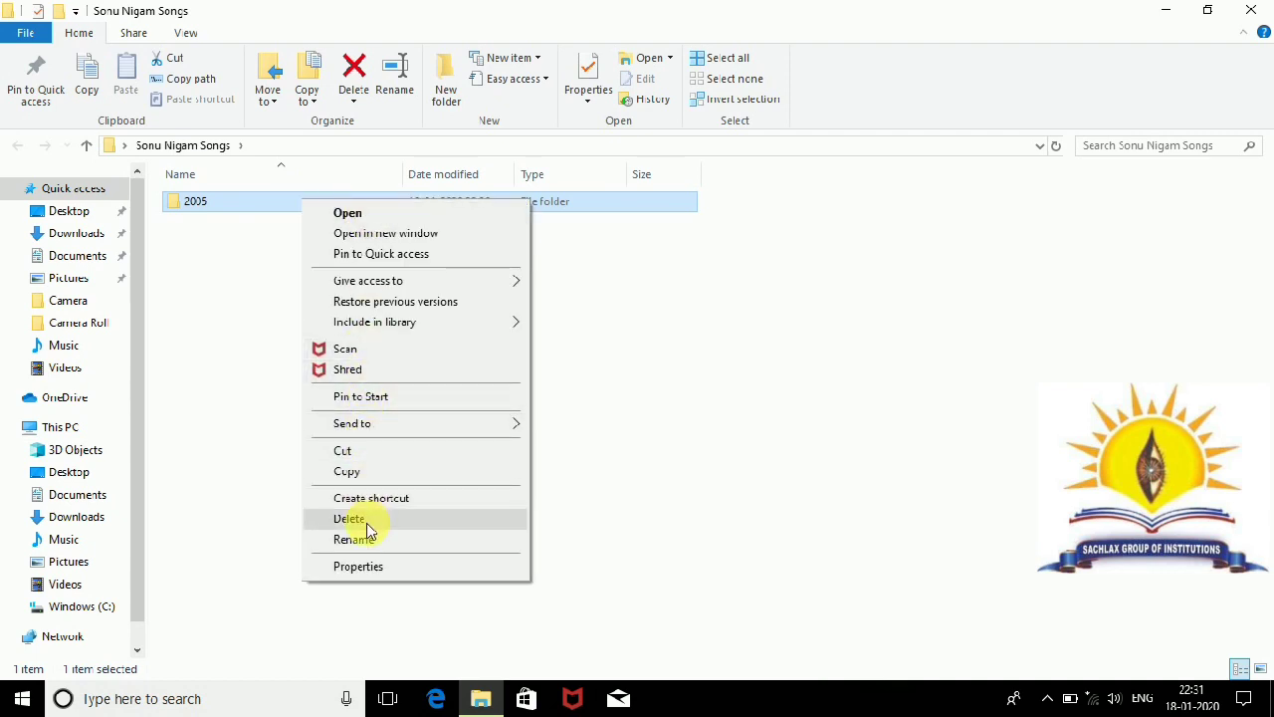
click(615, 378)
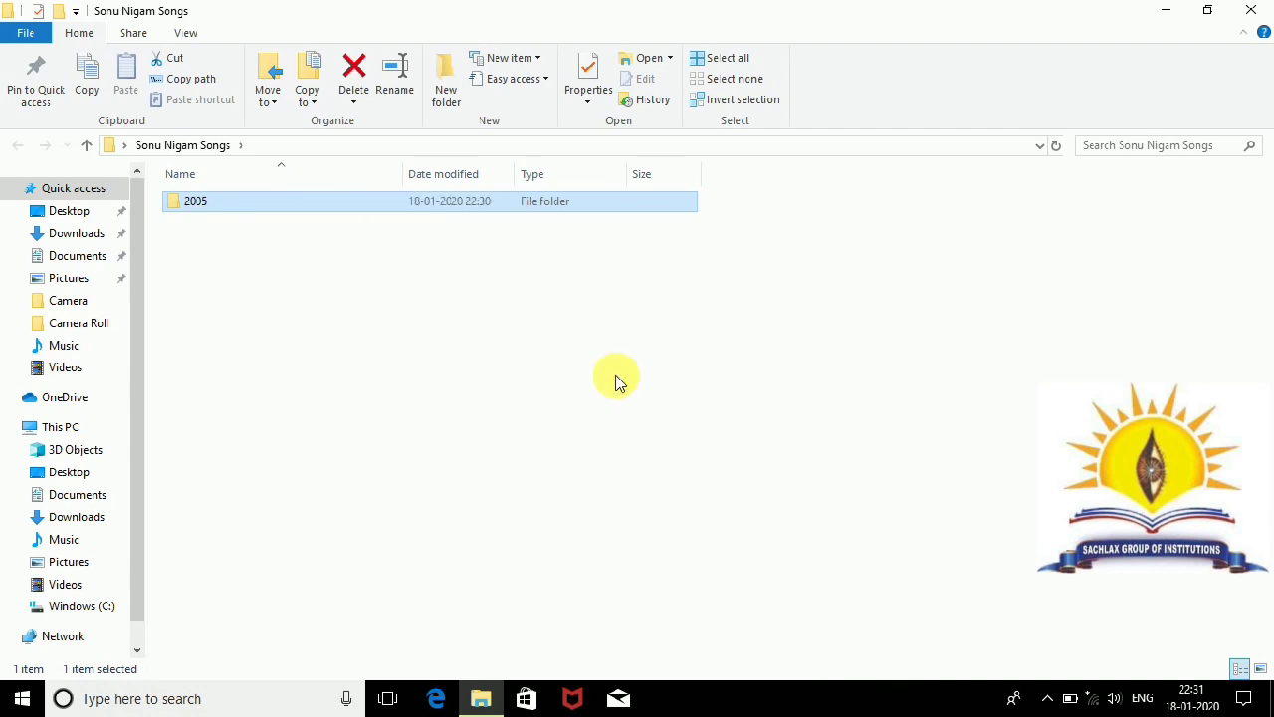
click(250, 204)
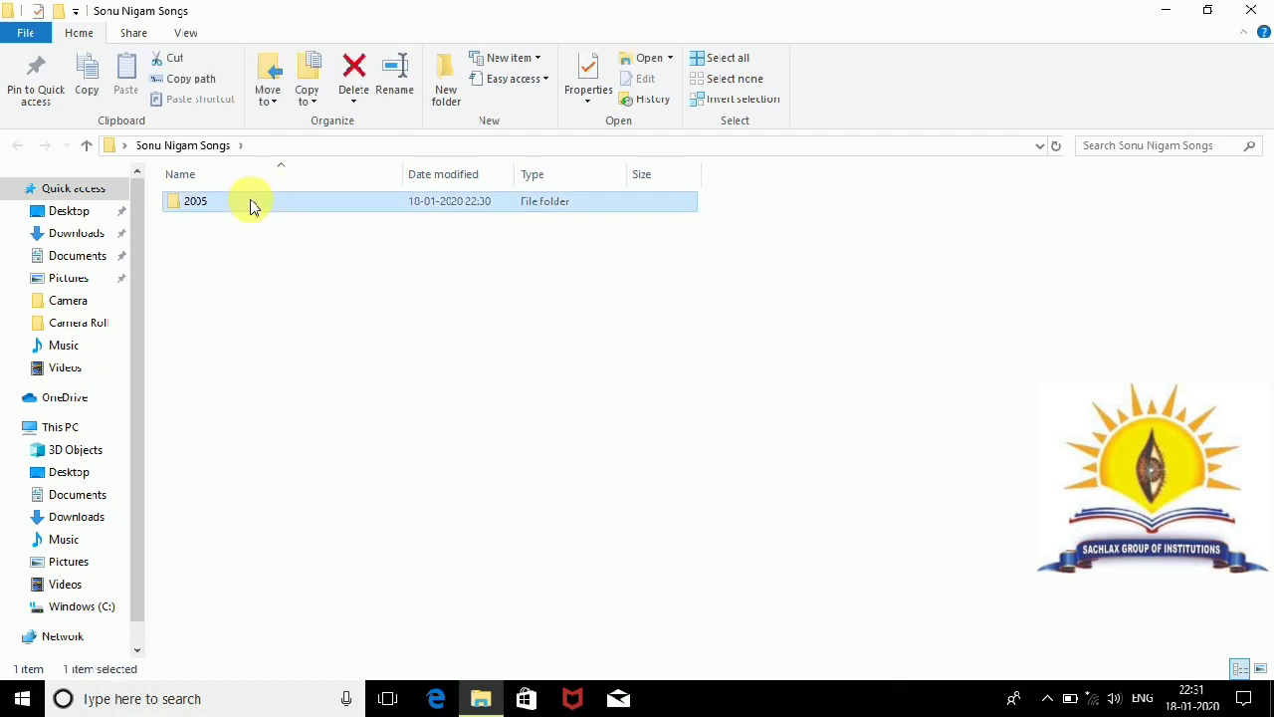
right_click(250, 206)
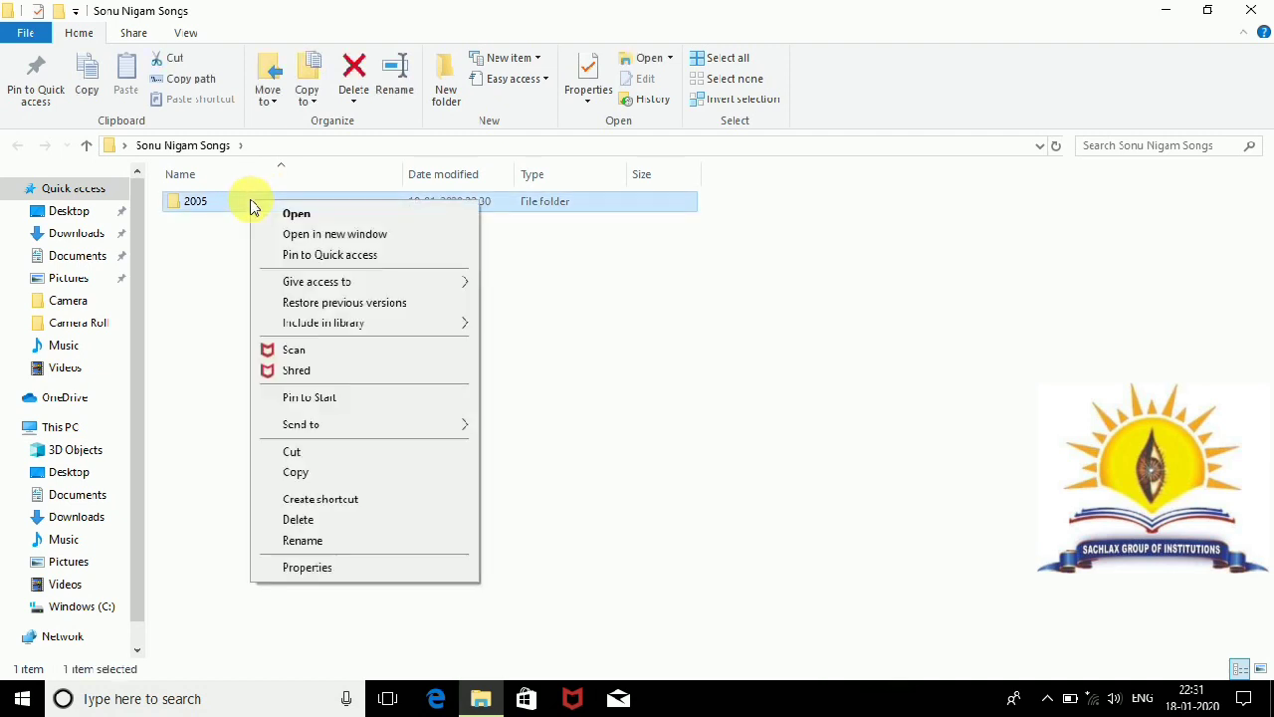
click(302, 519)
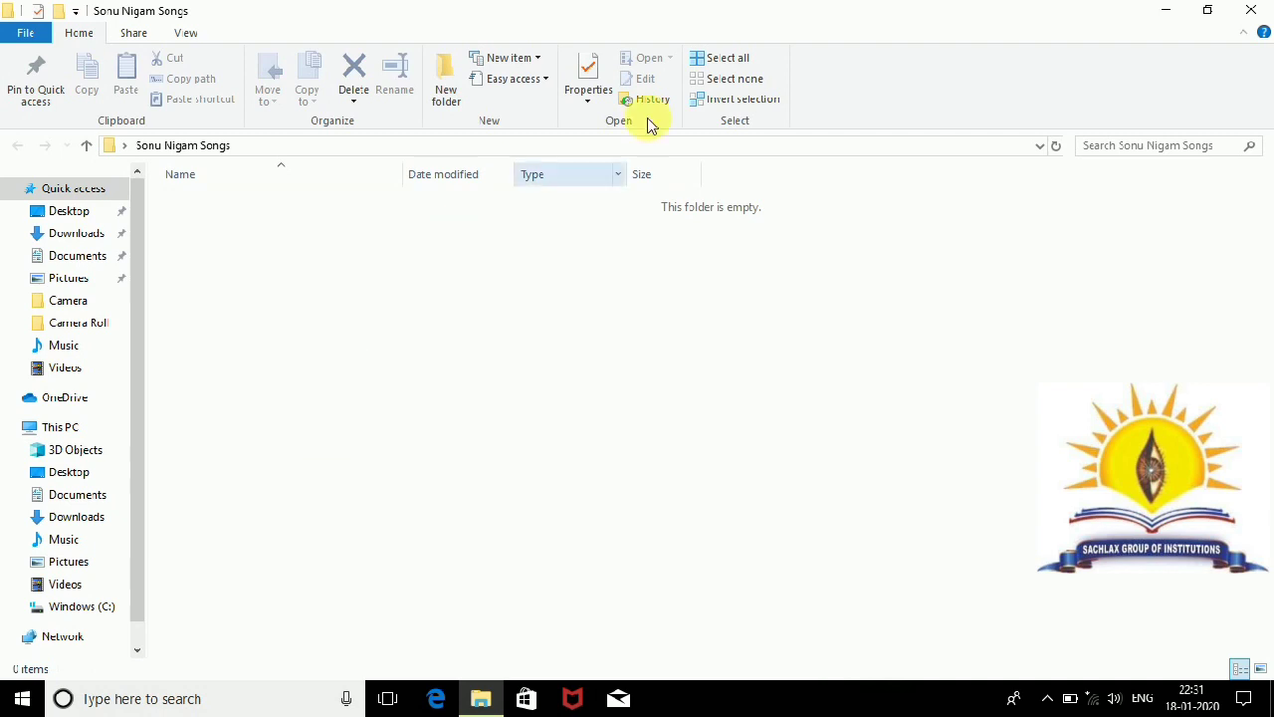
click(1170, 12)
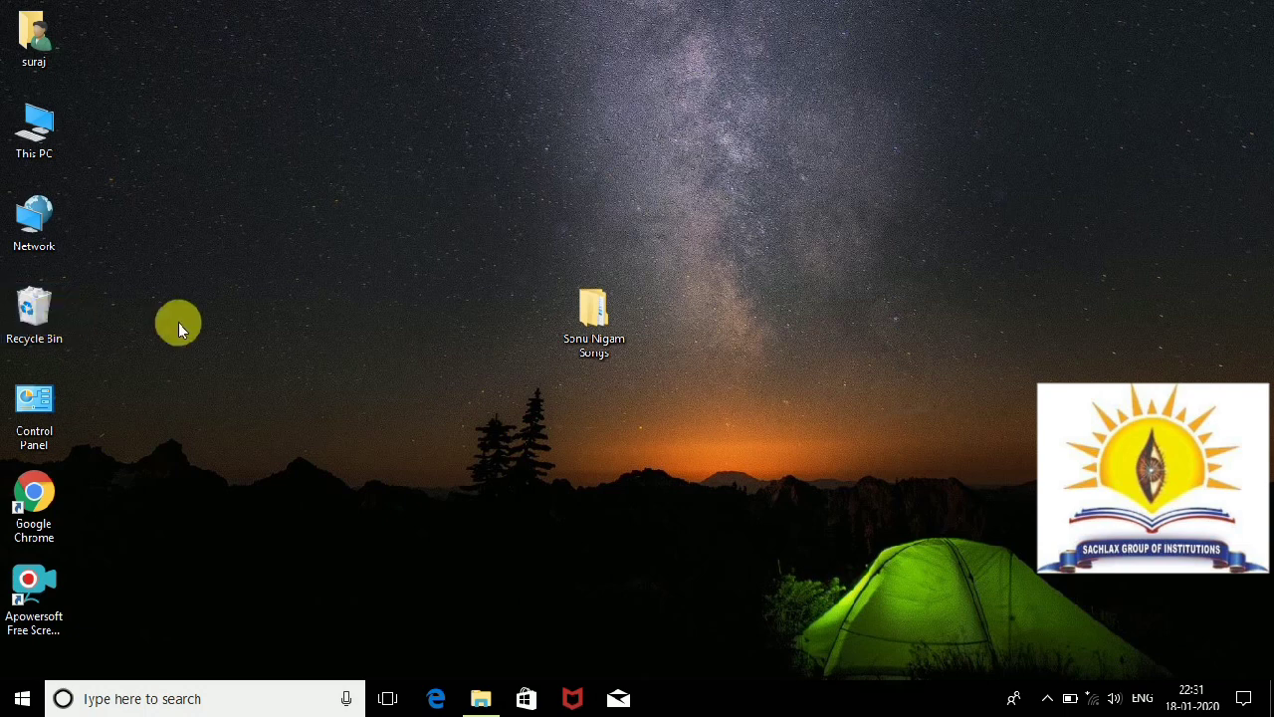
Step: Open the Recycle Bin and examine the actions available for the deleted 2005 folder
double_click(35, 313)
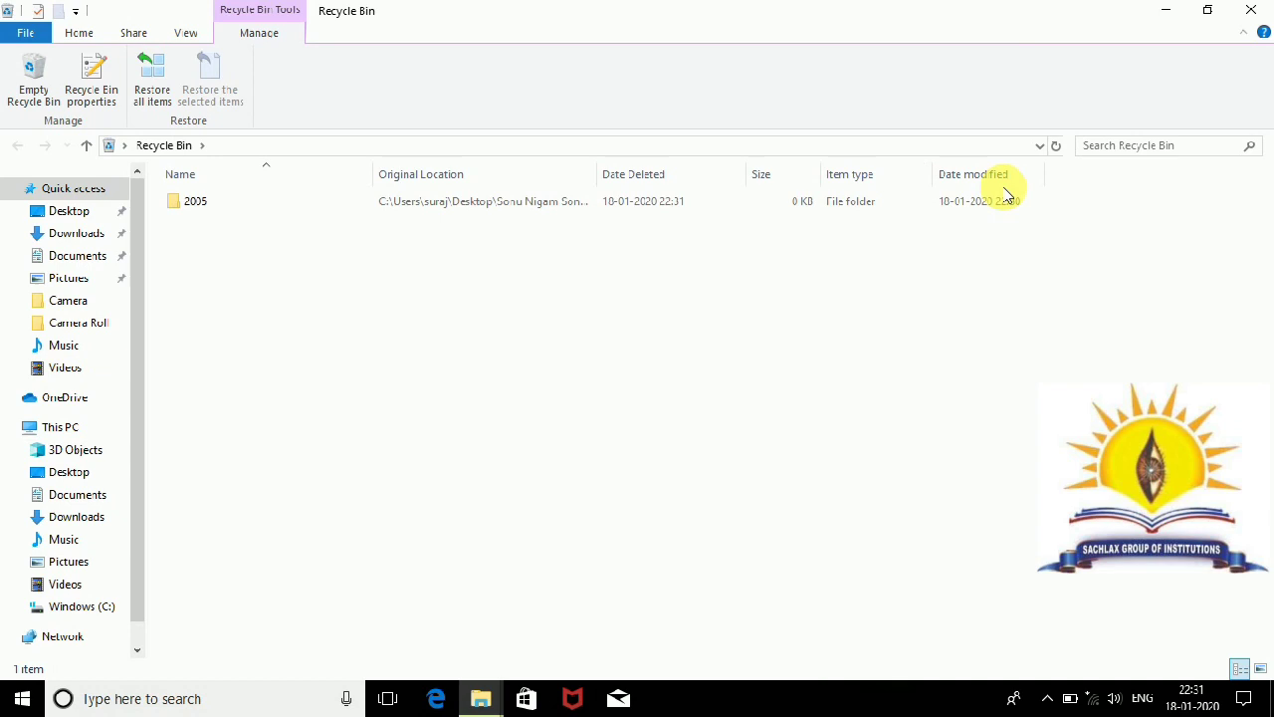
click(215, 202)
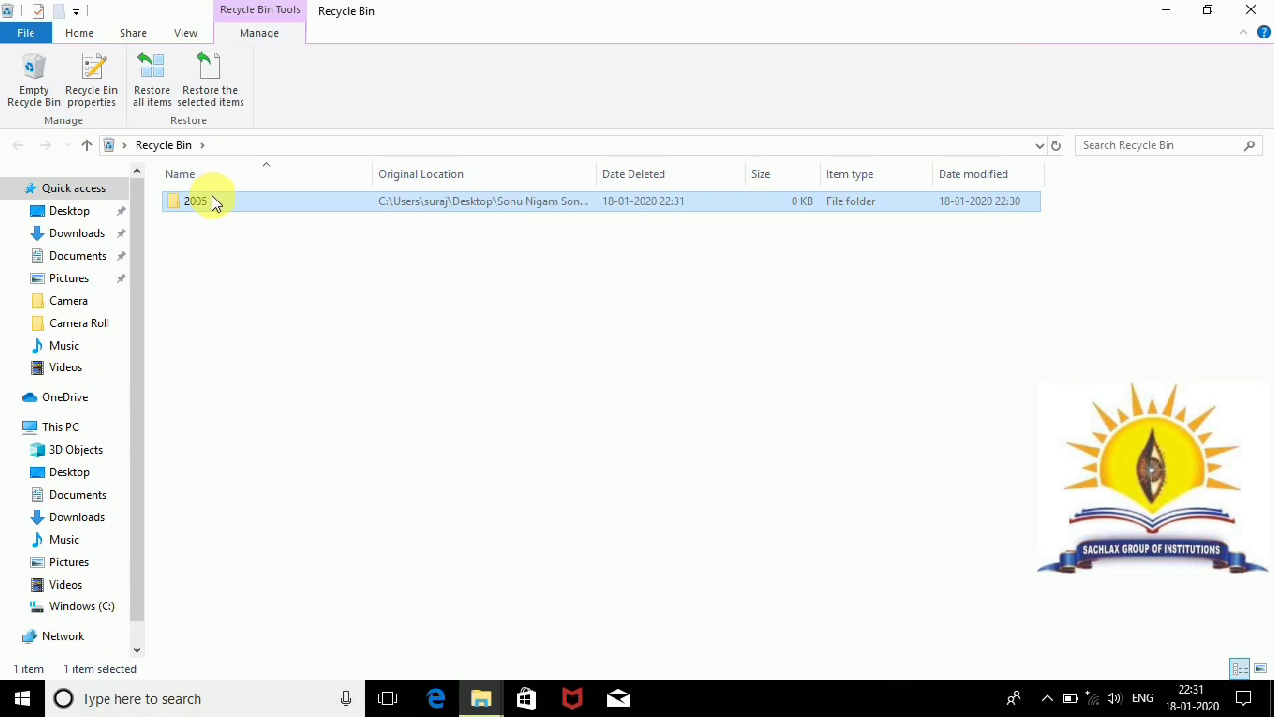
right_click(215, 202)
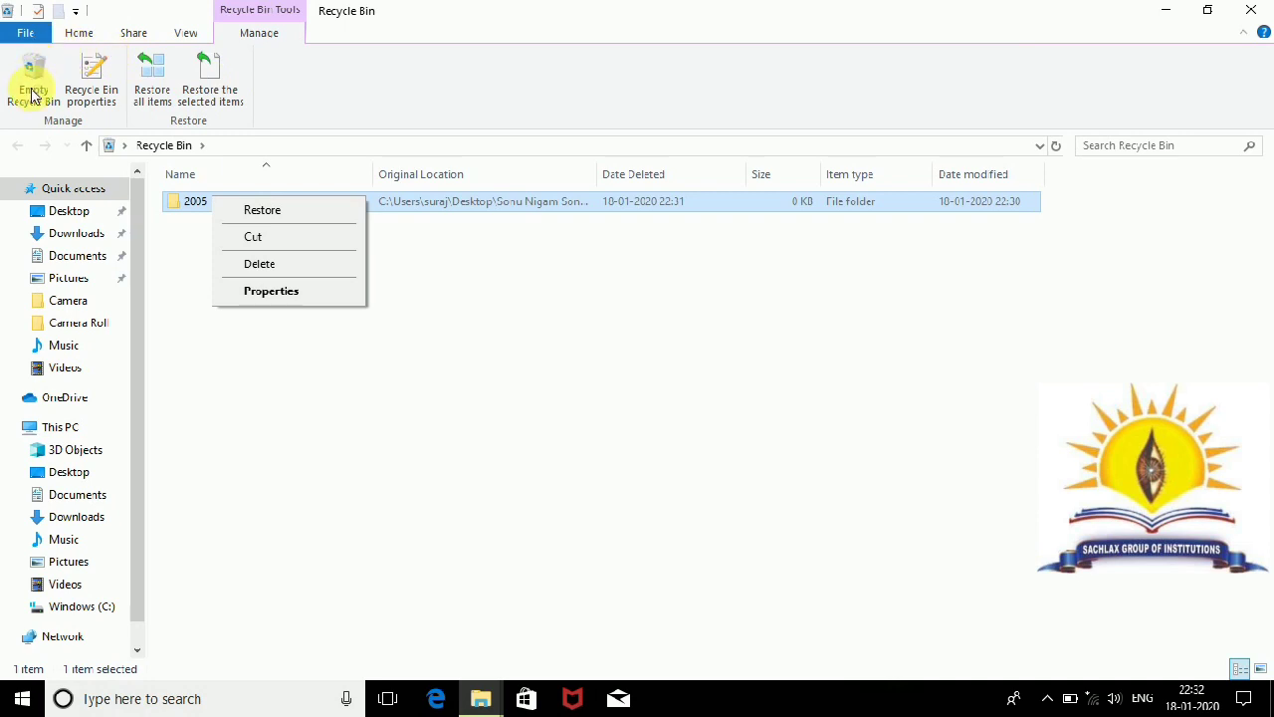
Step: Examine the Recycle Bin properties, comparing the custom size option with immediate file removal, and cancel the dialog
click(93, 89)
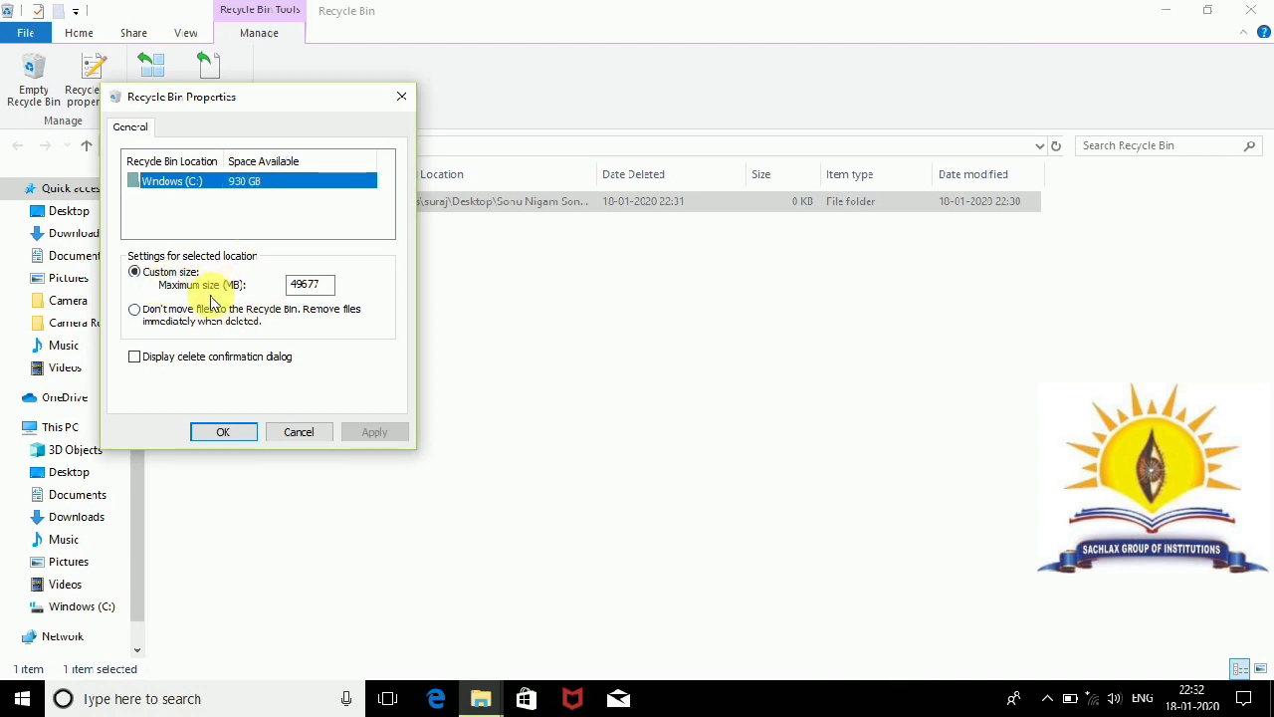
click(305, 284)
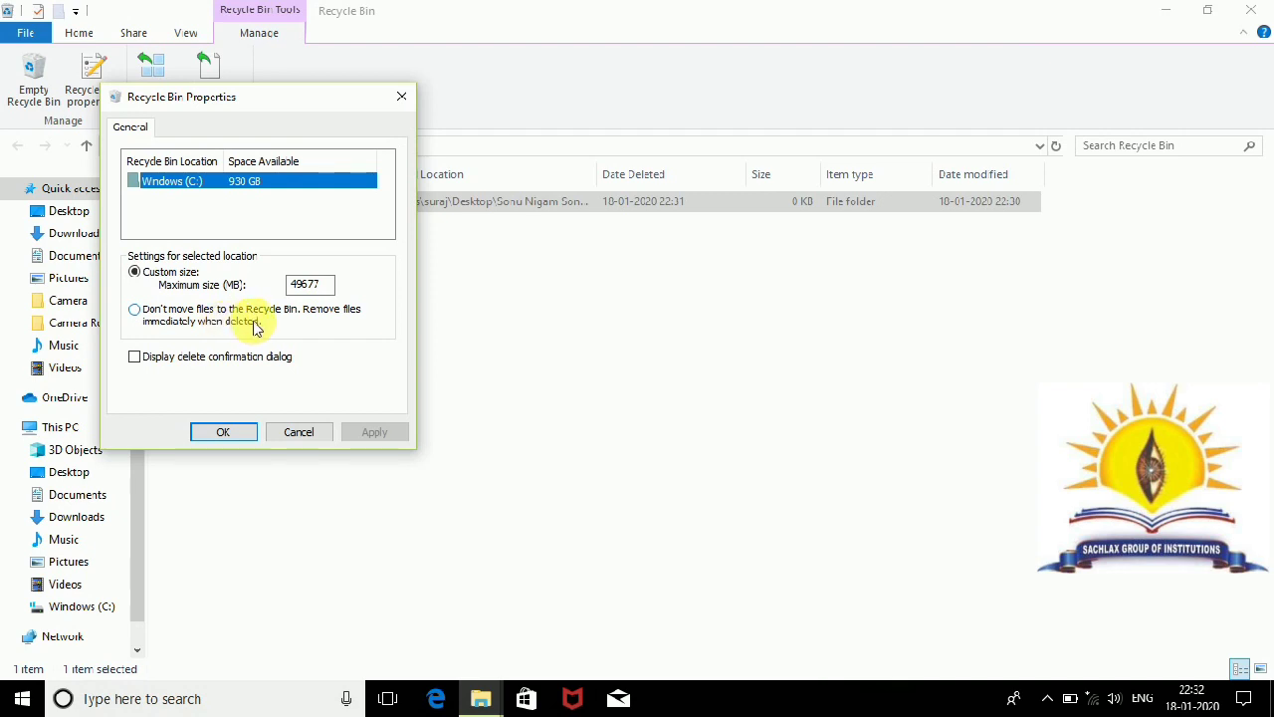
click(135, 311)
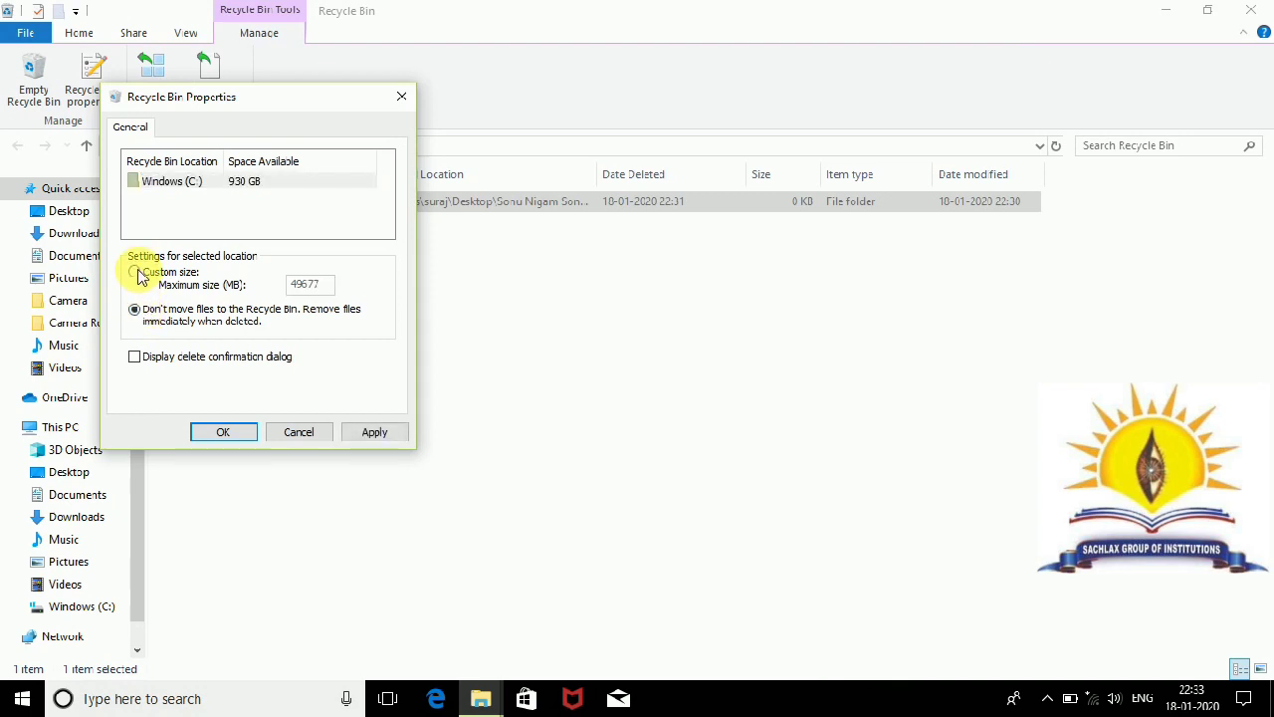
click(137, 273)
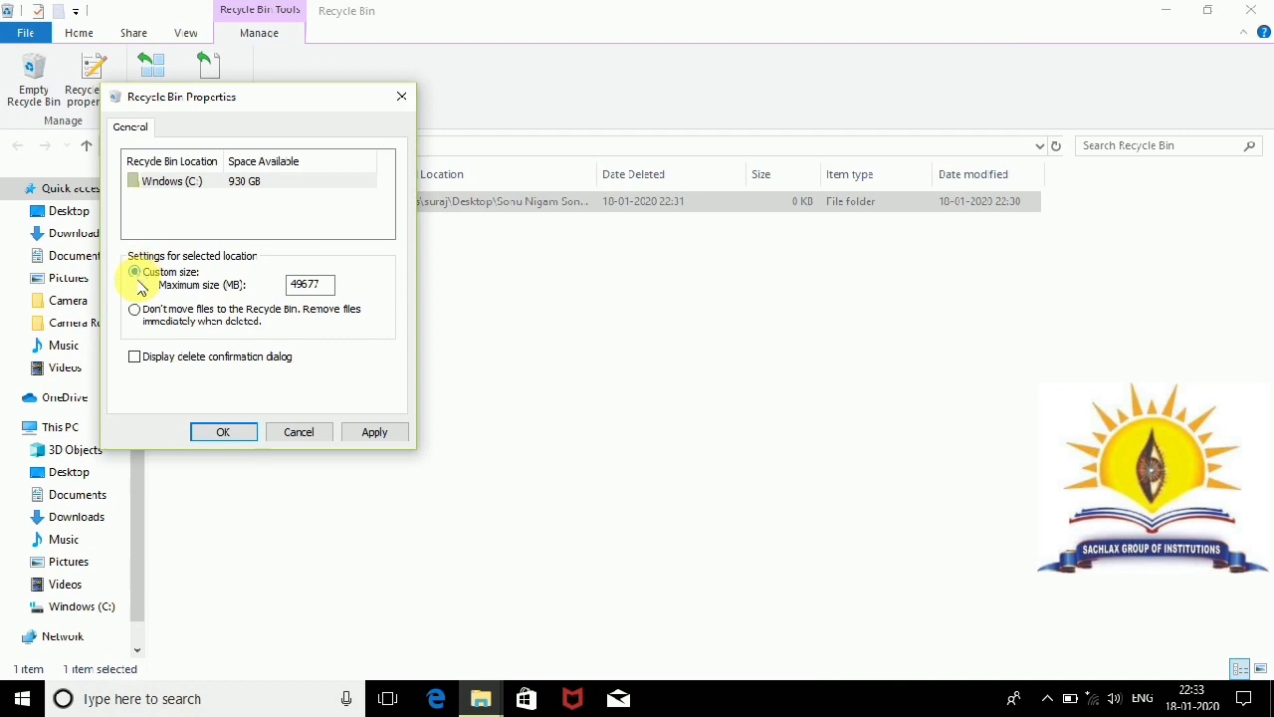
click(136, 311)
click(136, 274)
click(307, 284)
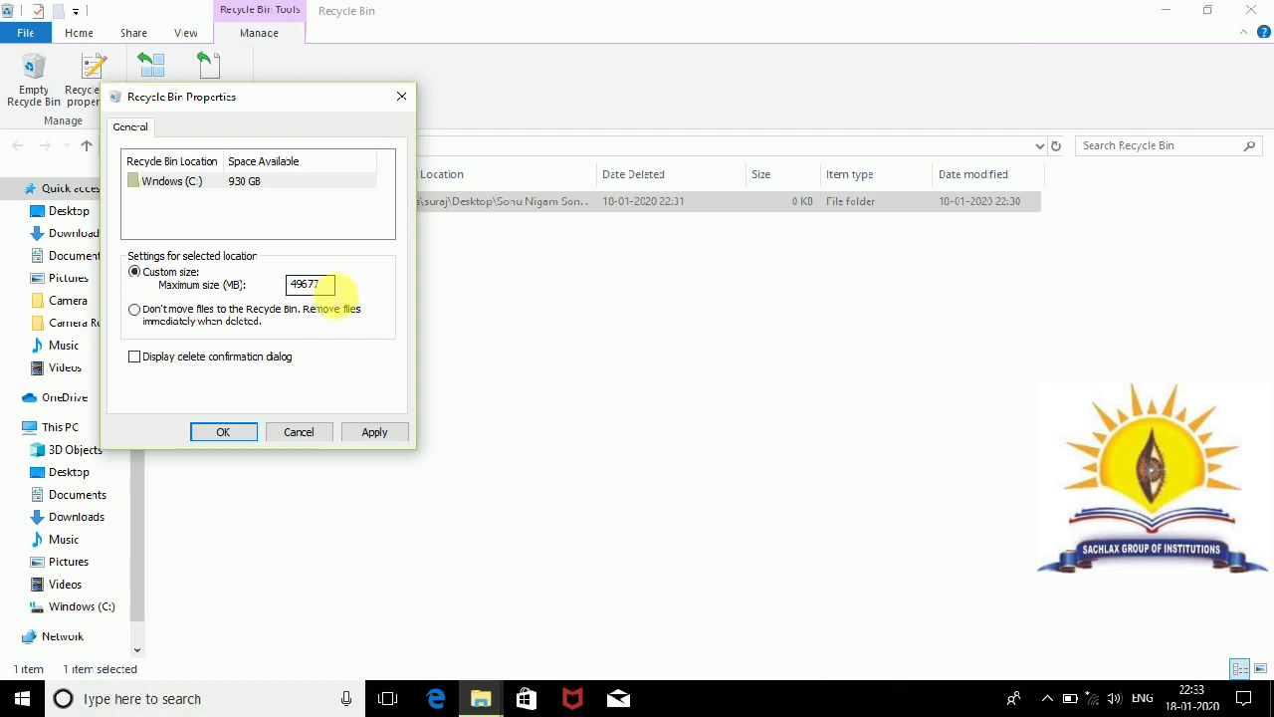
click(135, 309)
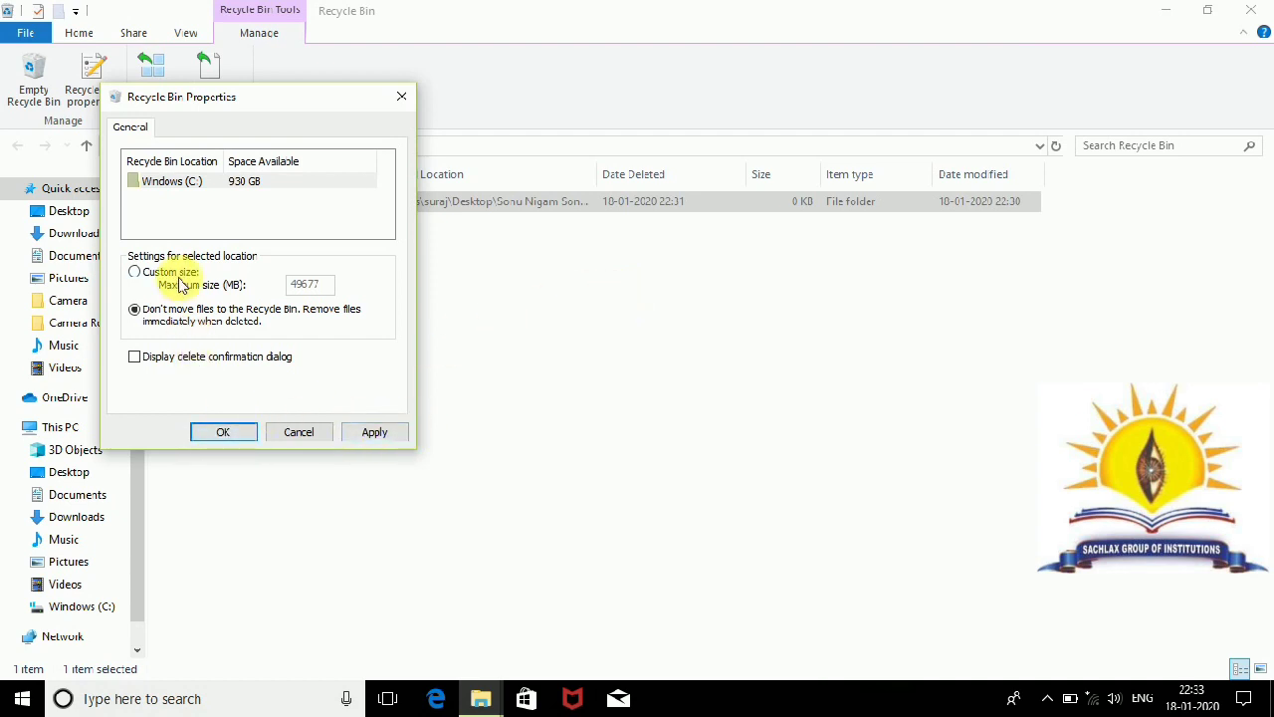
click(137, 274)
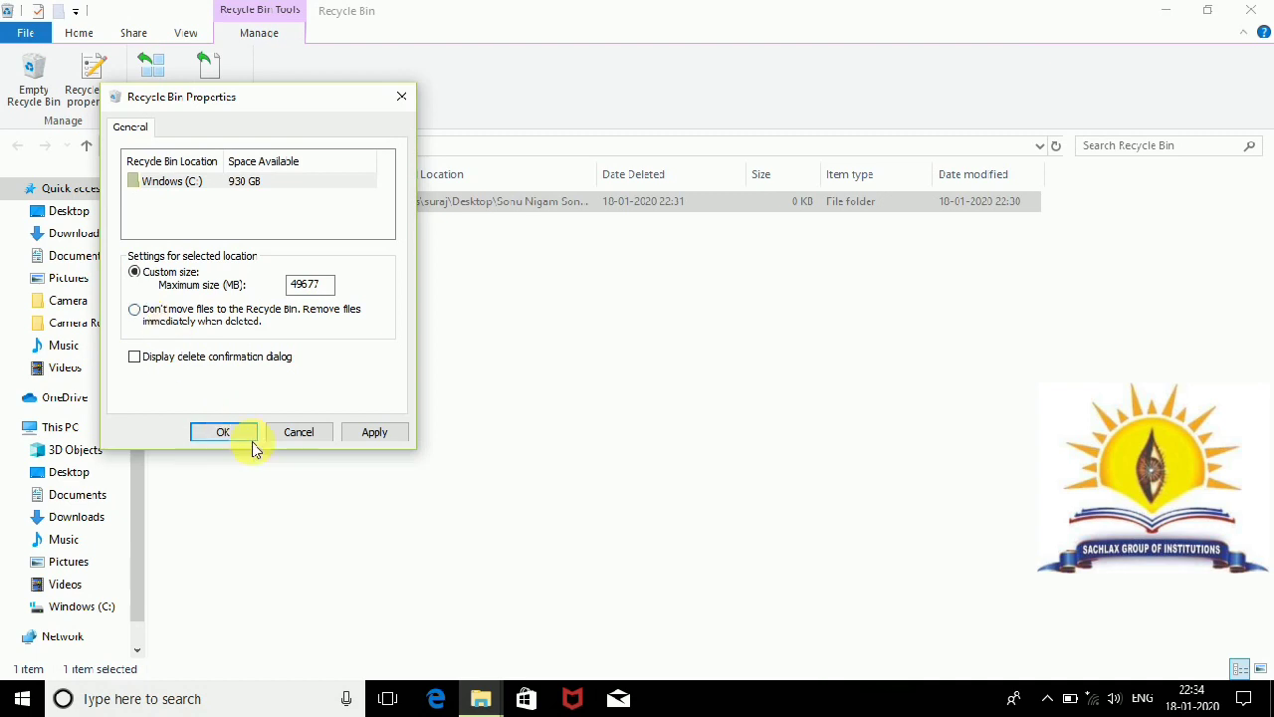
click(294, 434)
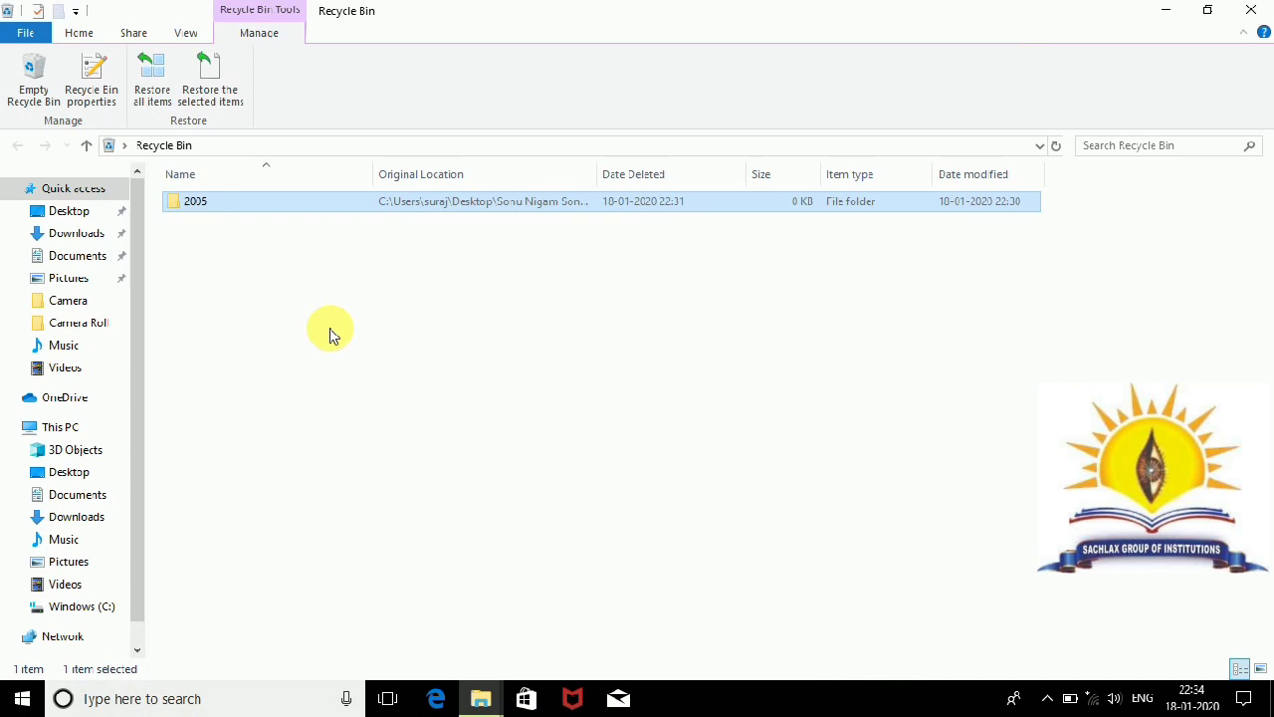
Step: Restore the deleted 2005 folder from the Recycle Bin to its original location and return to the desktop
right_click(227, 202)
click(192, 249)
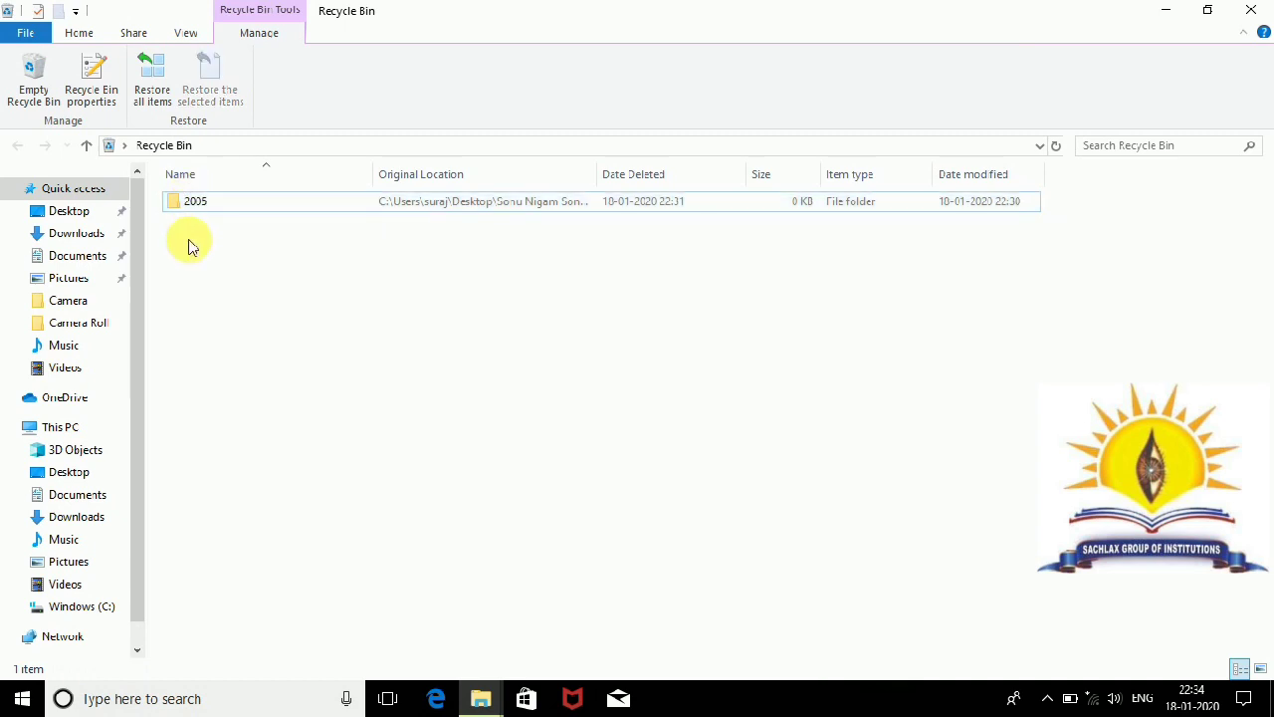
click(192, 202)
right_click(190, 200)
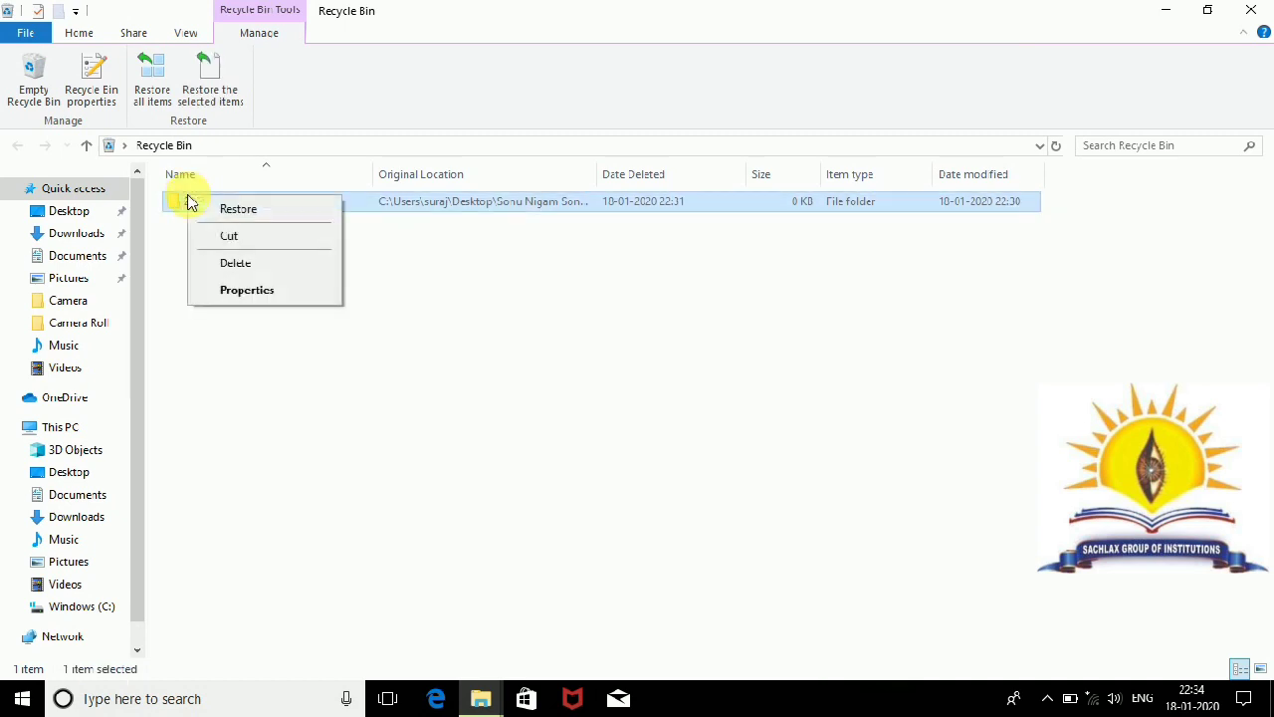
click(254, 213)
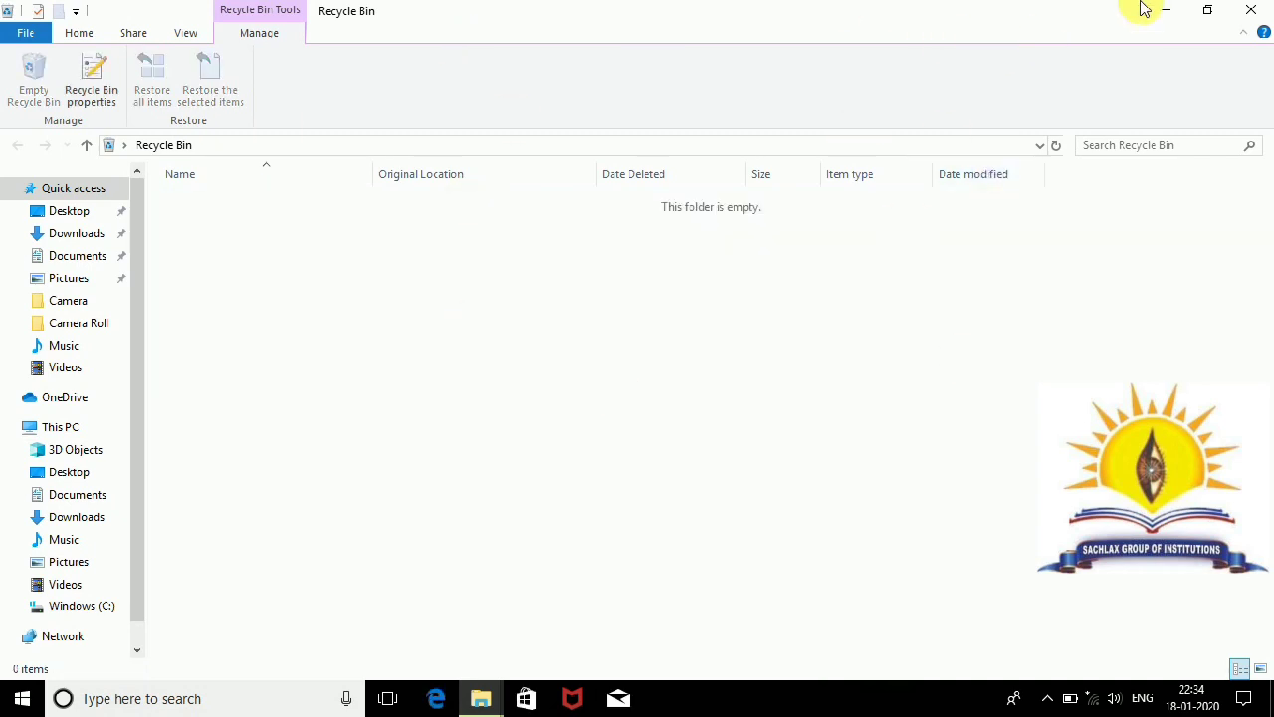
key(super+d)
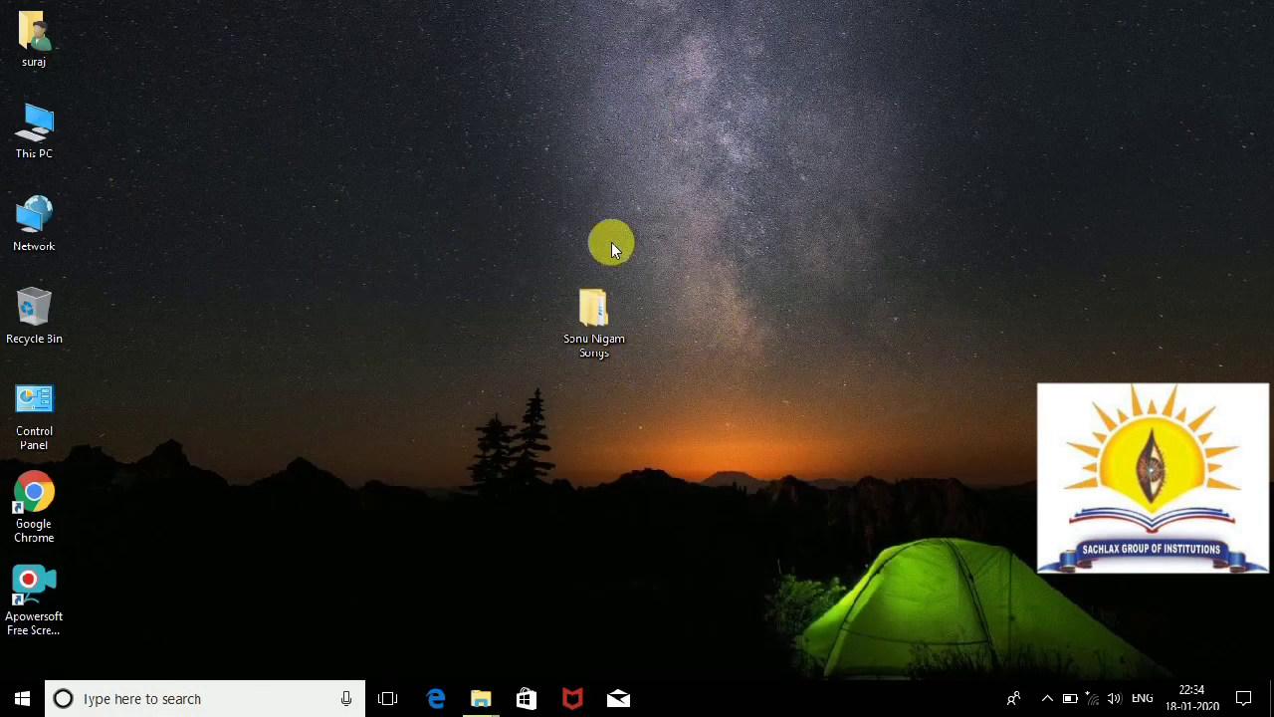
Step: Open the Sonu Nigam Songs folder in a maximized window and examine the actions available for the 2005 folder
double_click(595, 314)
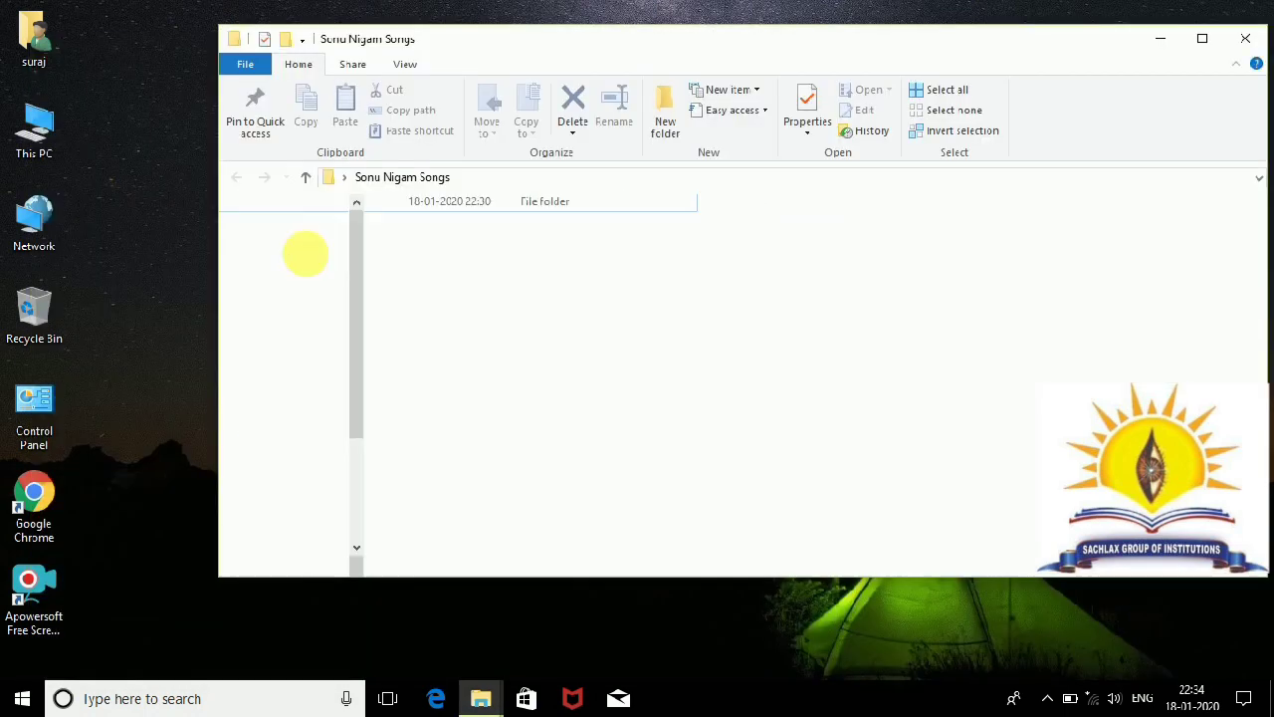
click(1202, 38)
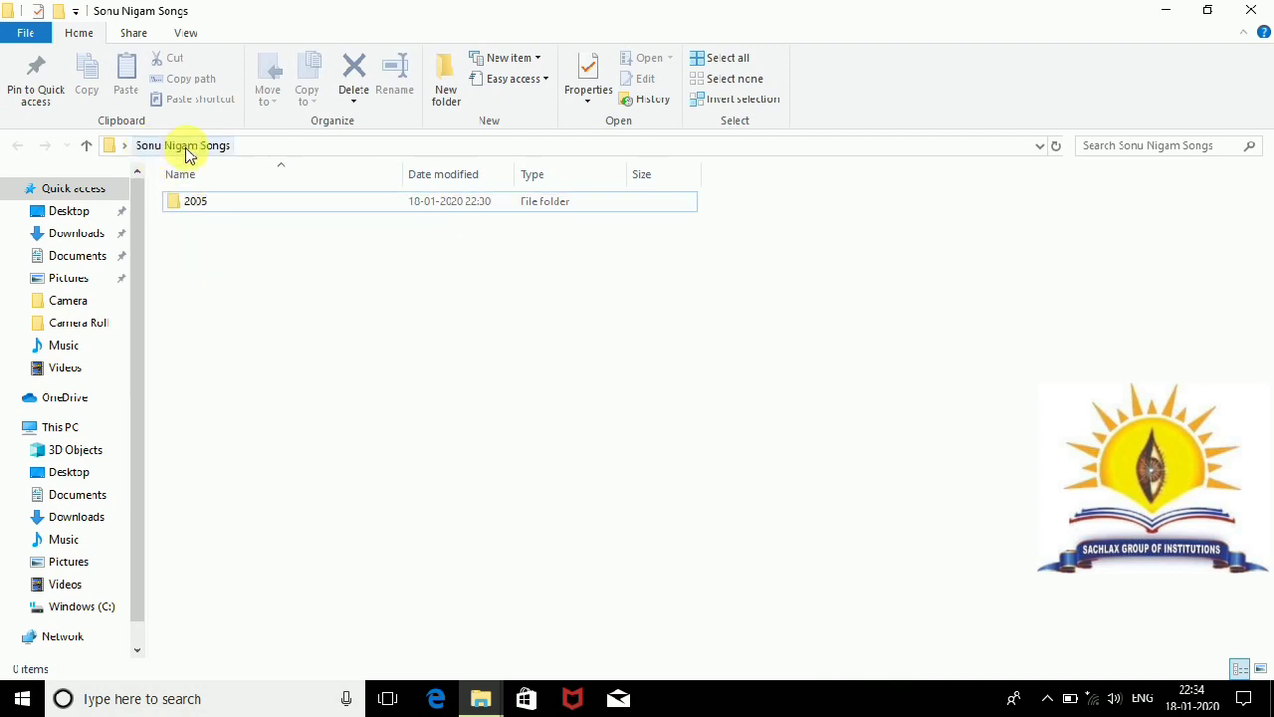
click(202, 207)
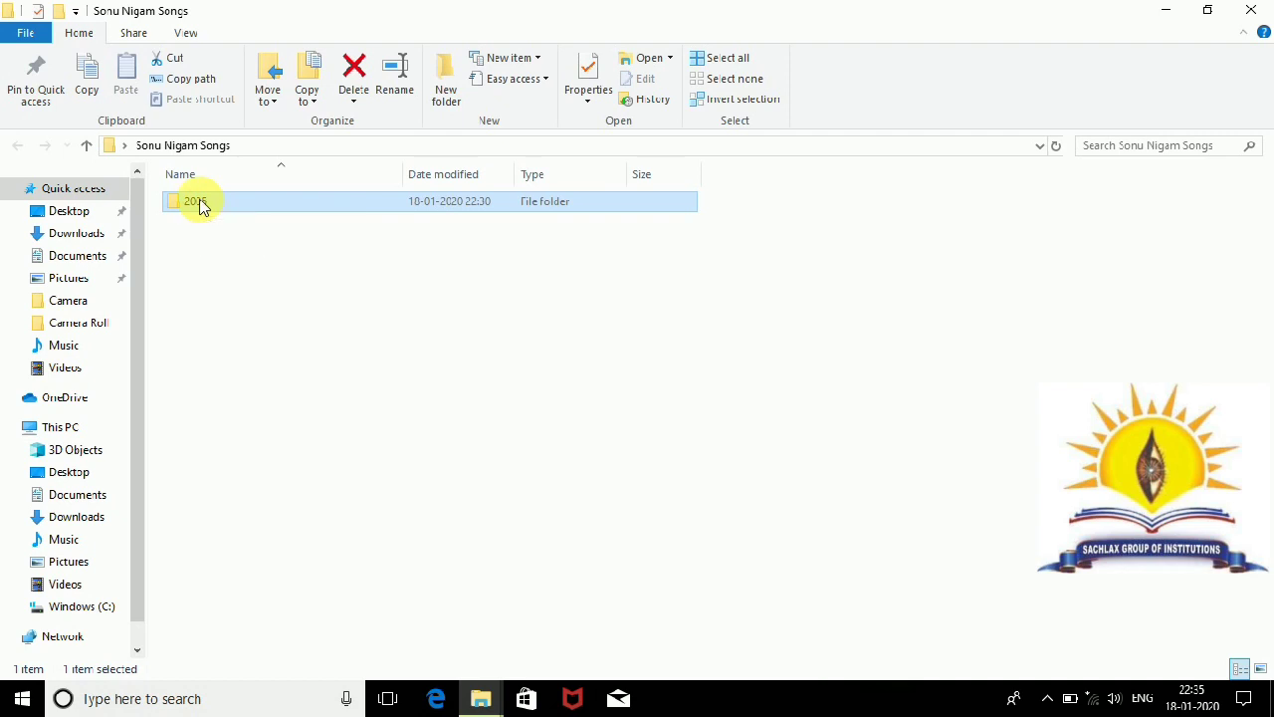
right_click(199, 204)
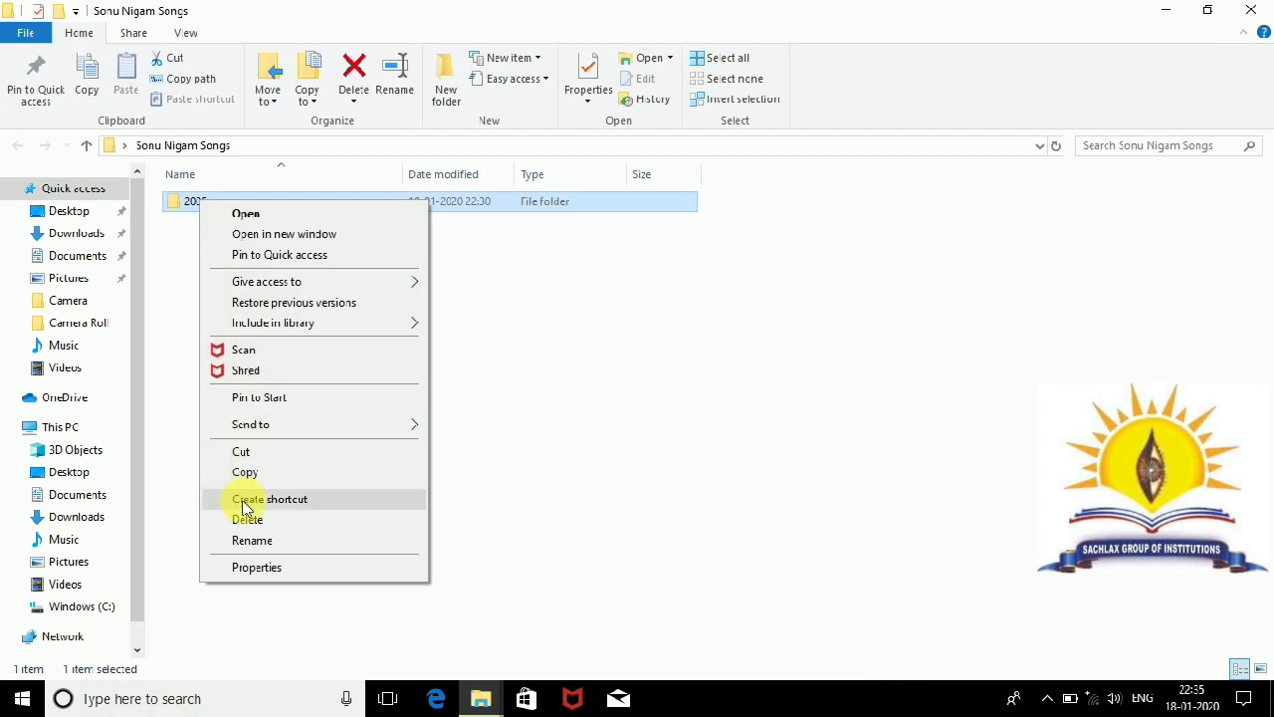
click(537, 353)
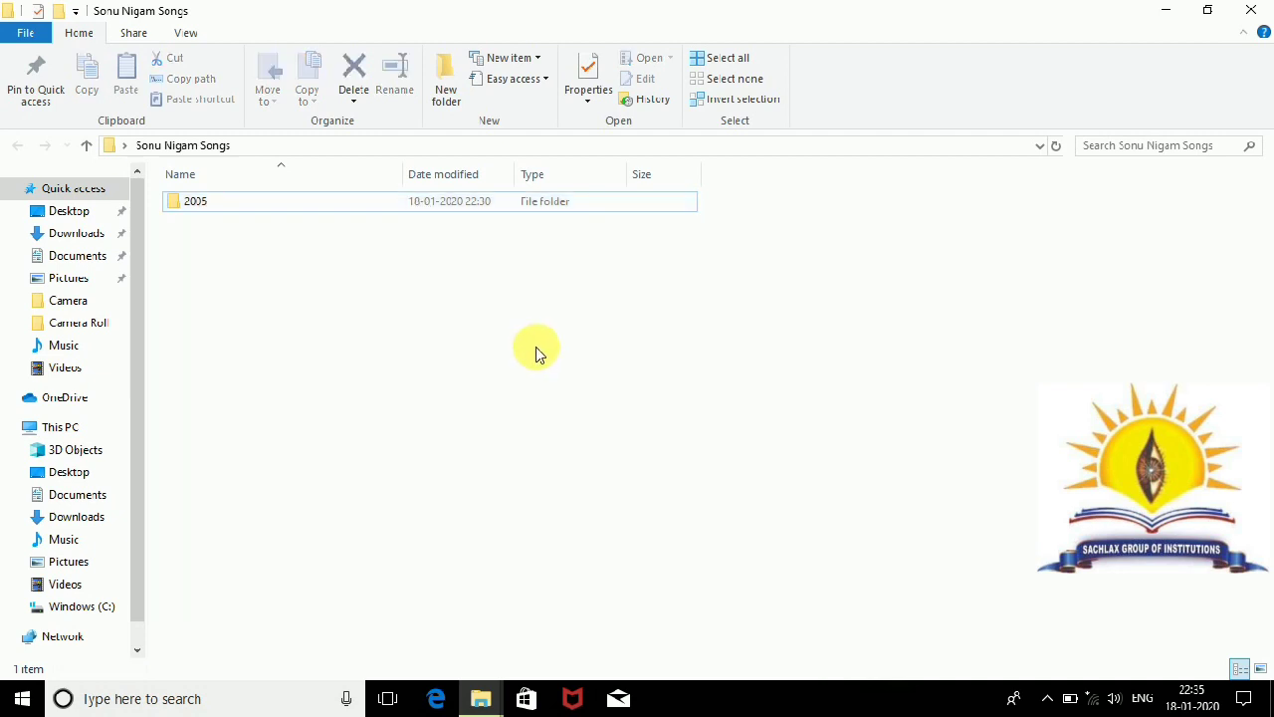
Step: Permanently delete the 2005 folder, bypassing the Recycle Bin, and minimize the folder window
click(251, 204)
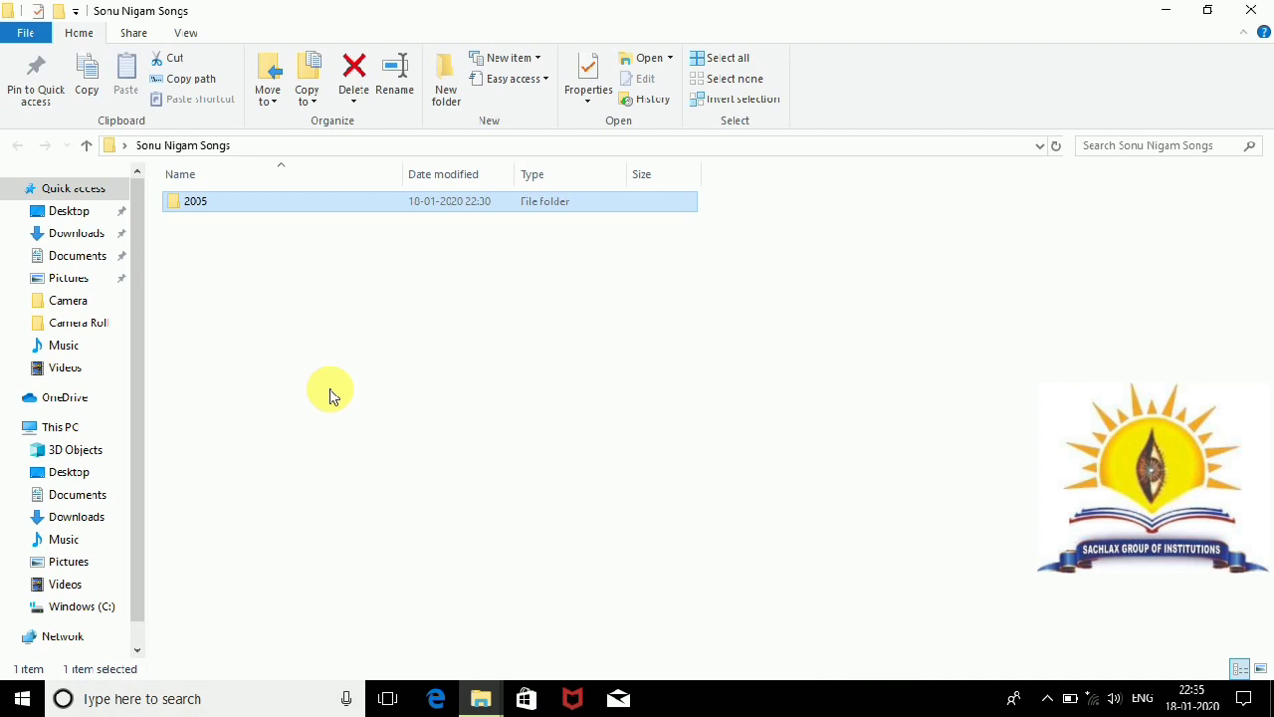
key(shift+Delete)
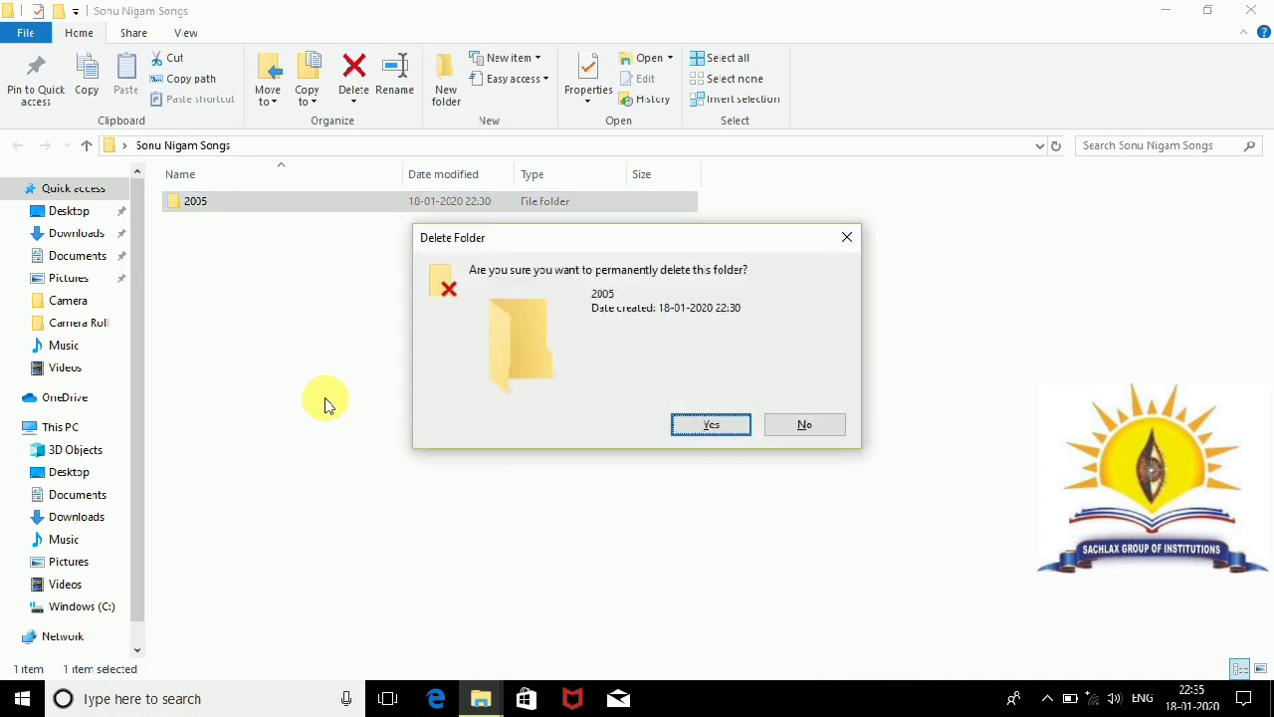
click(713, 426)
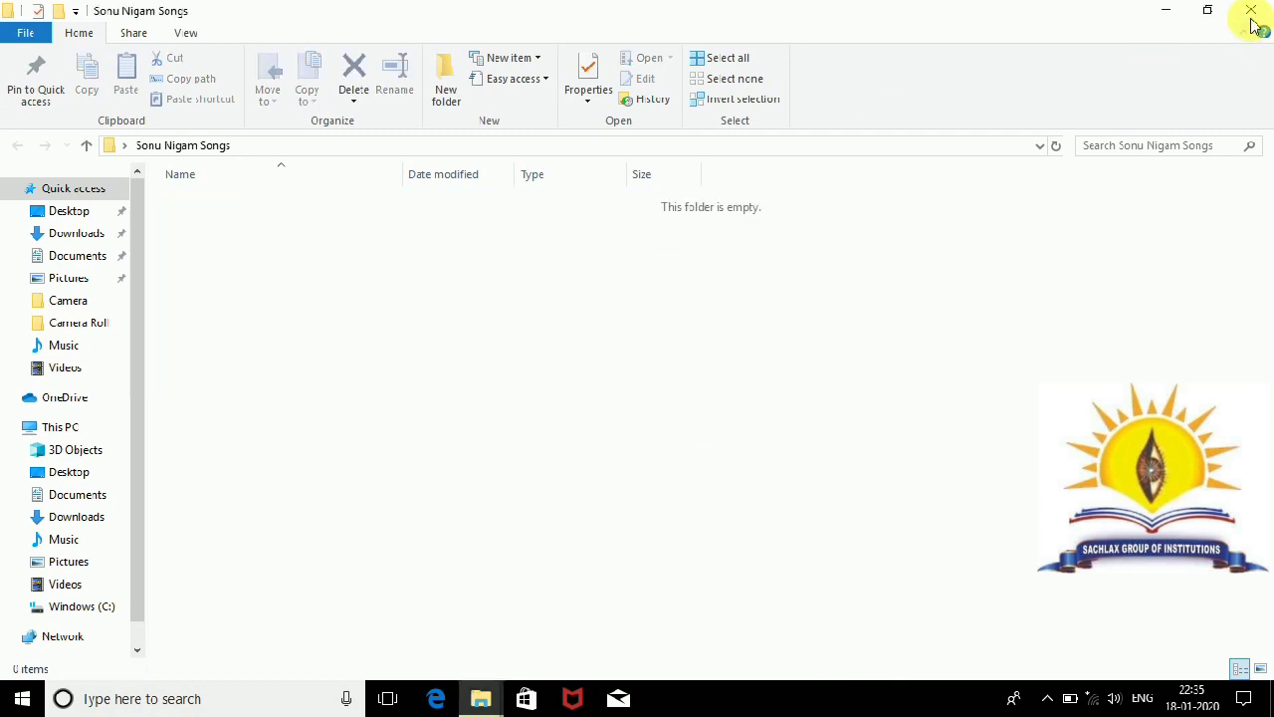
click(1167, 10)
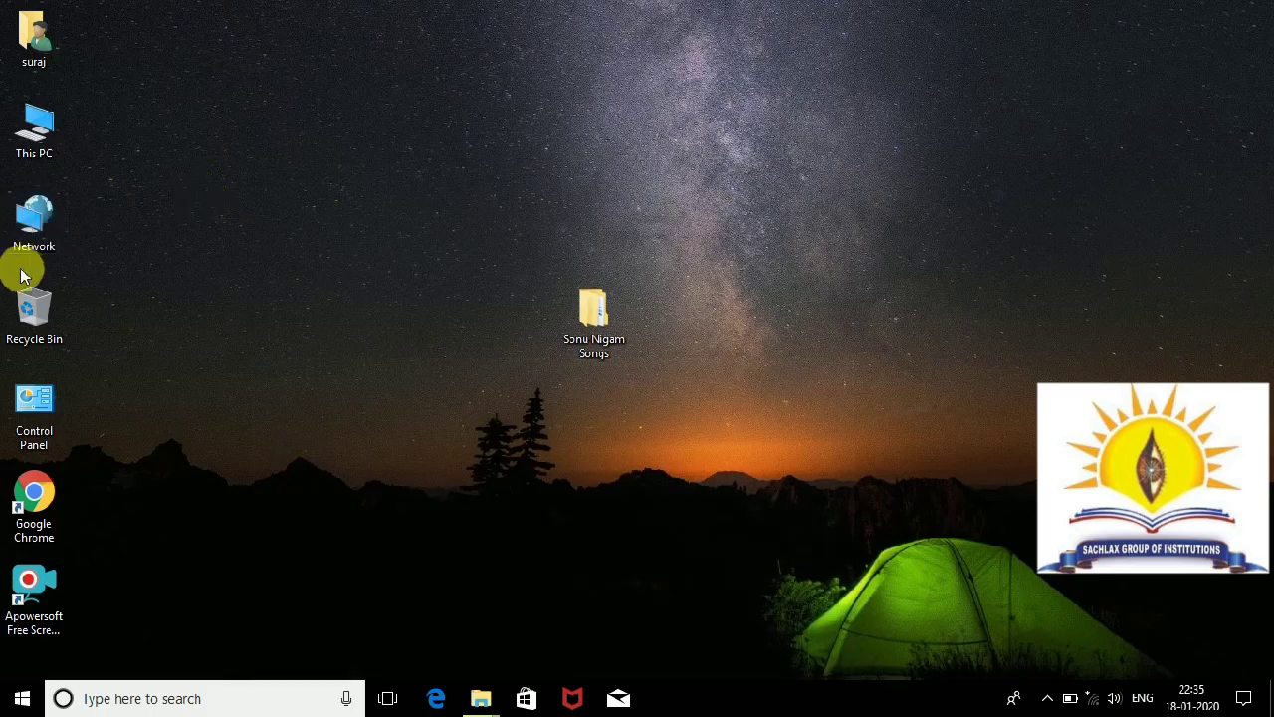
Step: Check the Recycle Bin and the Sonu Nigam Songs folder for the permanently deleted 2005 folder, closing each window
click(37, 291)
double_click(37, 291)
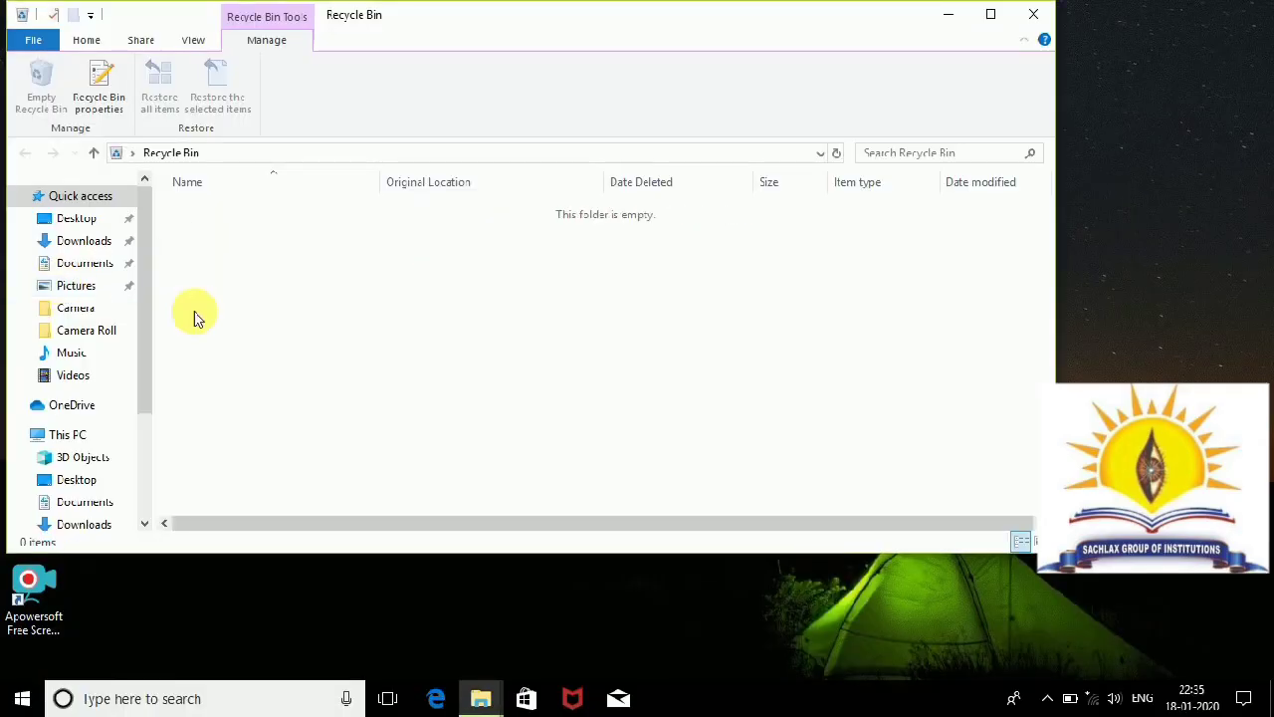
click(989, 20)
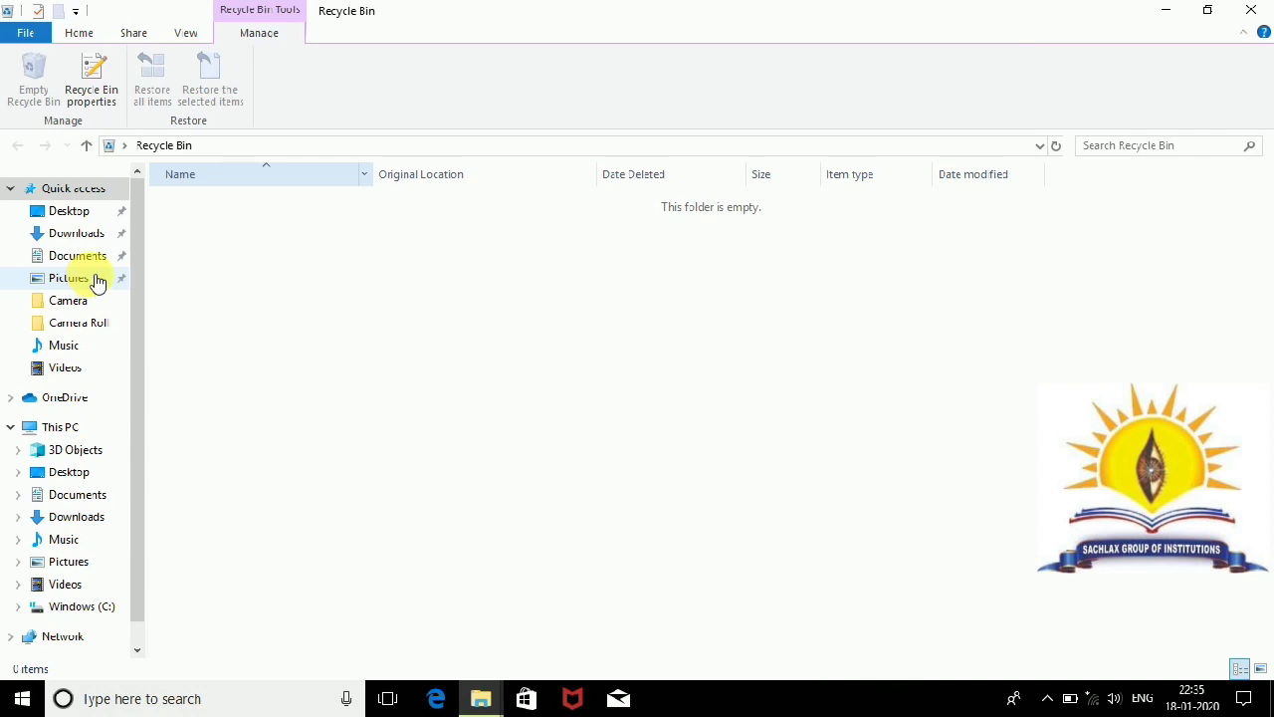
click(1253, 12)
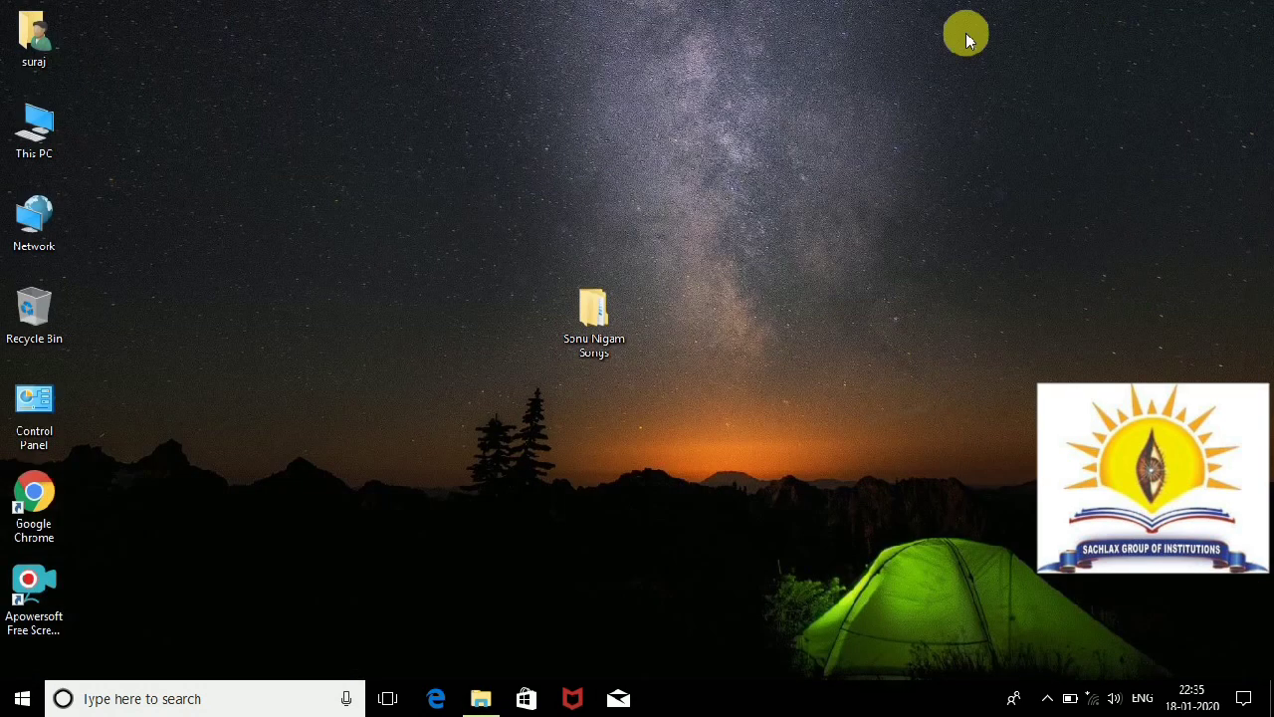
double_click(589, 314)
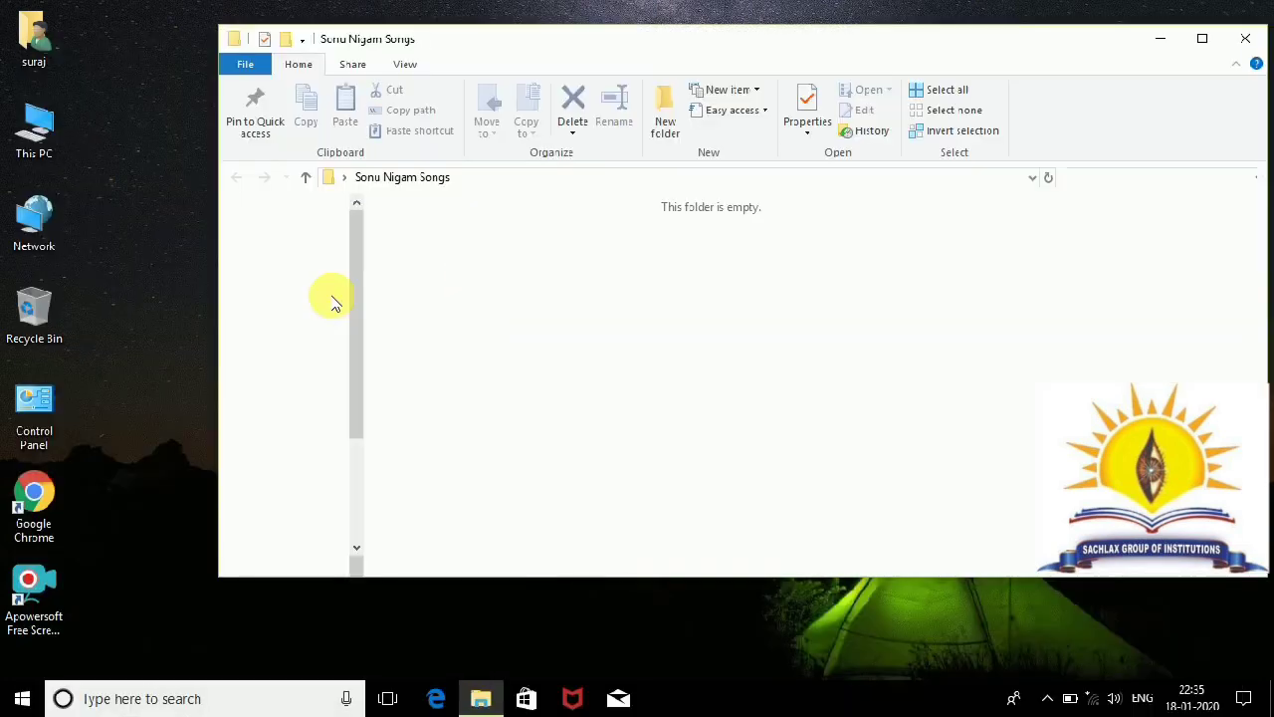
click(1246, 38)
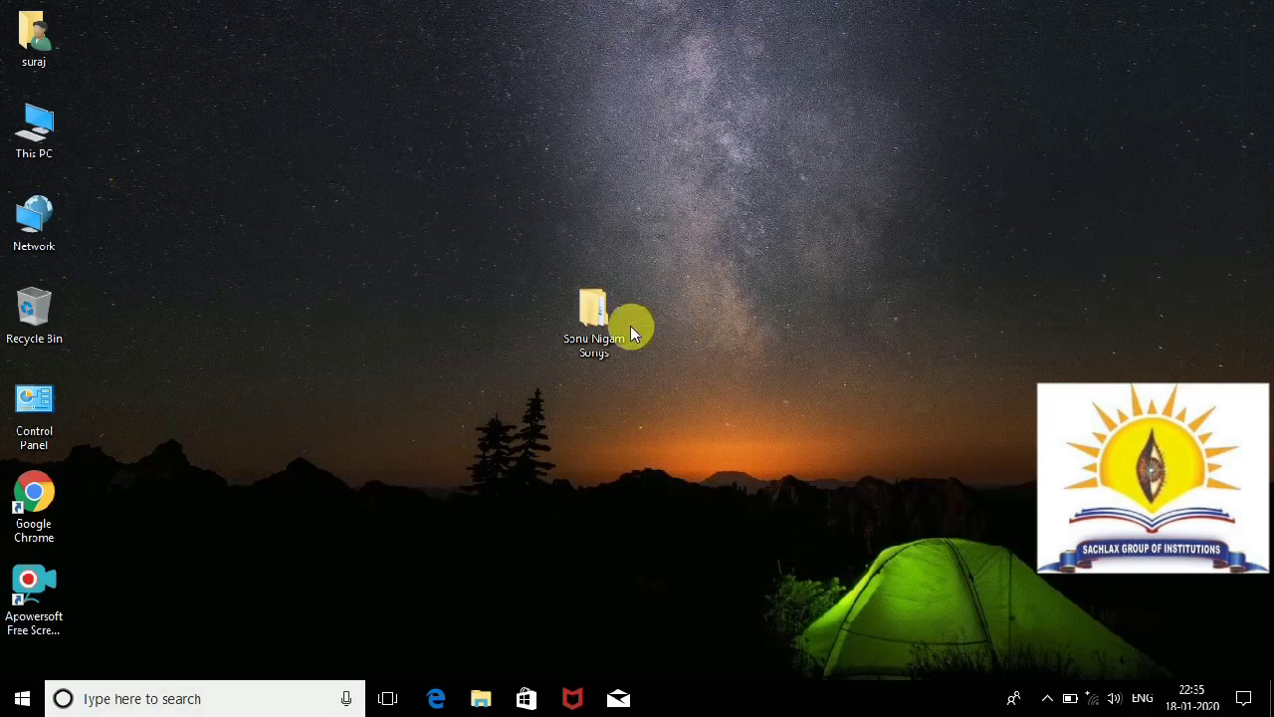
Step: Request permanent deletion of the Sonu Nigam Songs desktop folder, and decline the confirmation
right_click(585, 321)
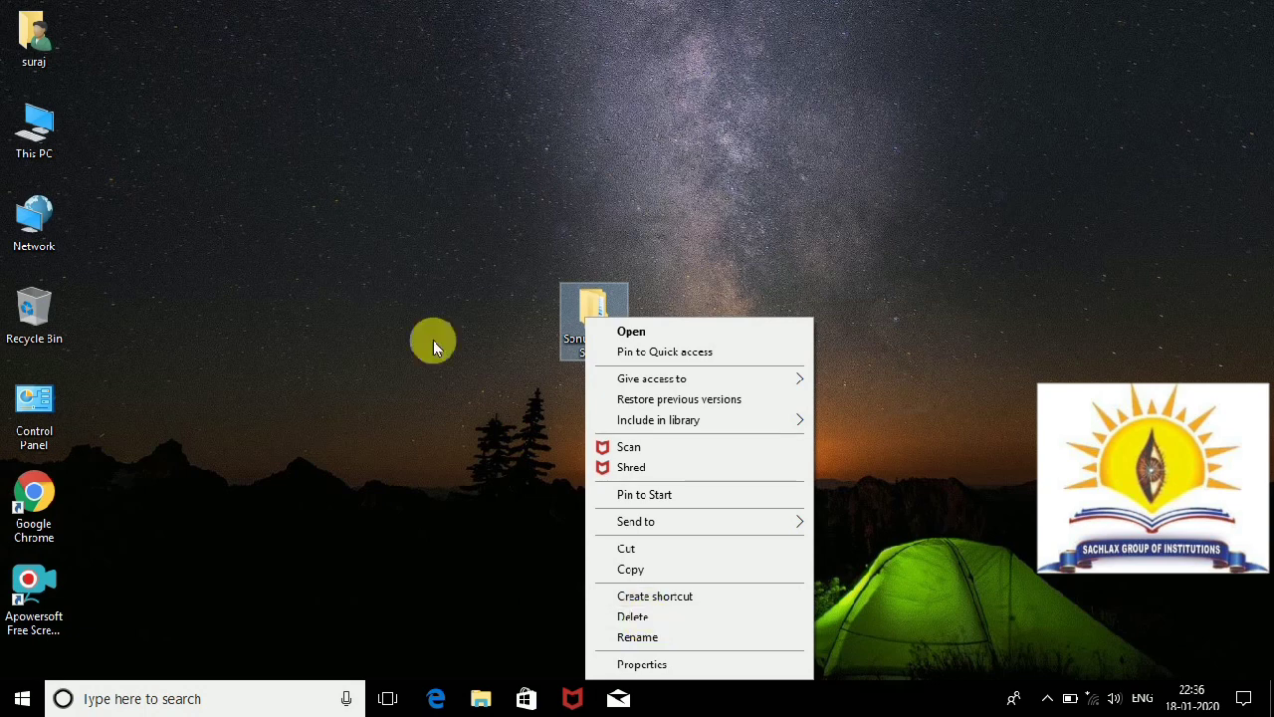
click(784, 238)
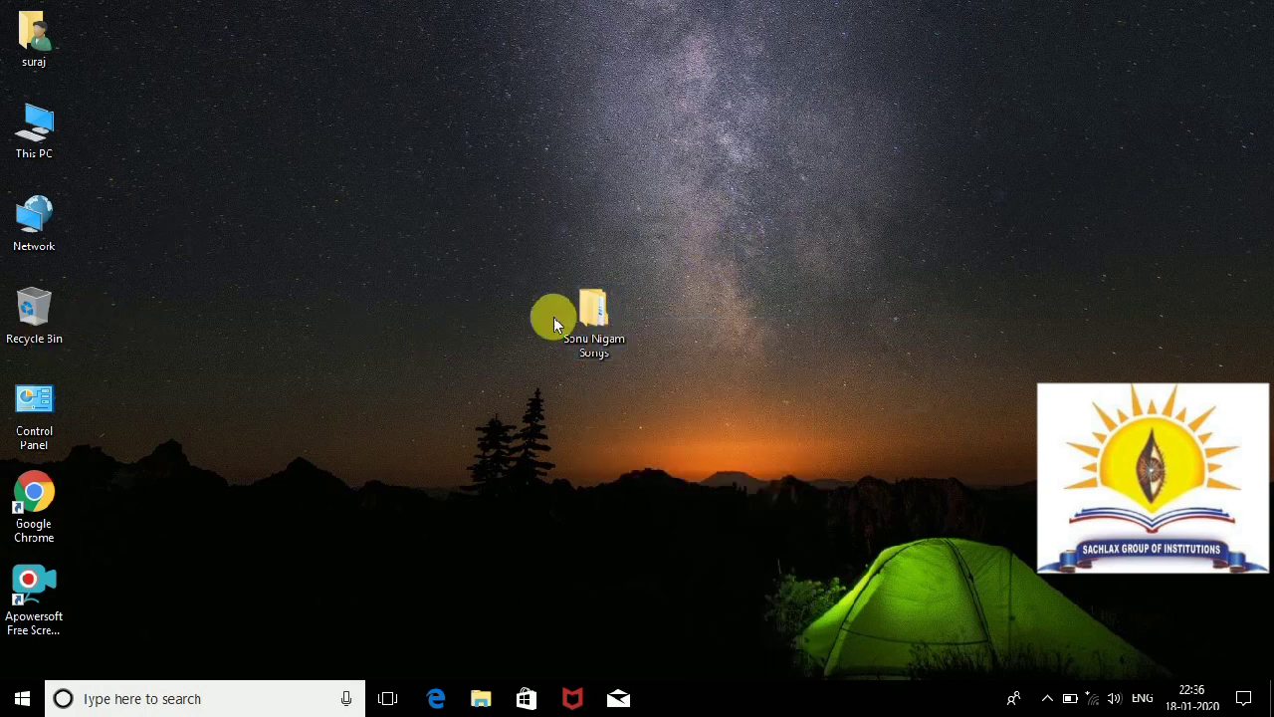
key(shift+Delete)
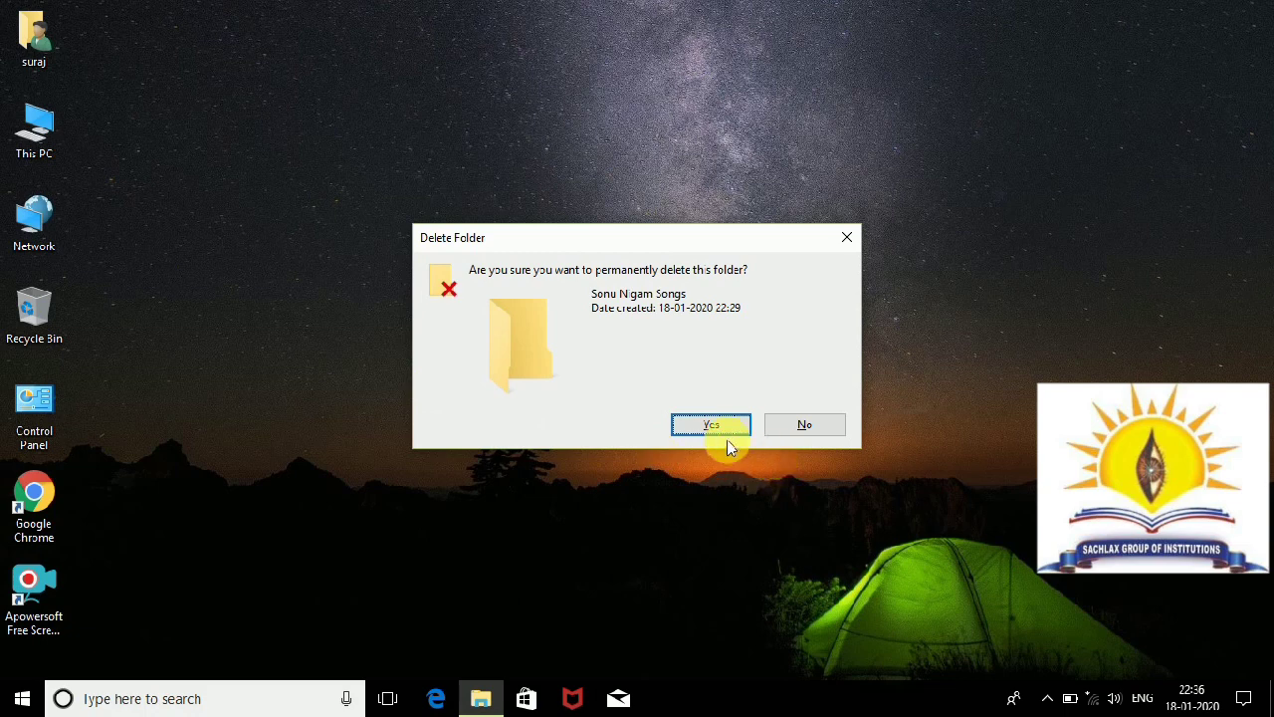
click(803, 426)
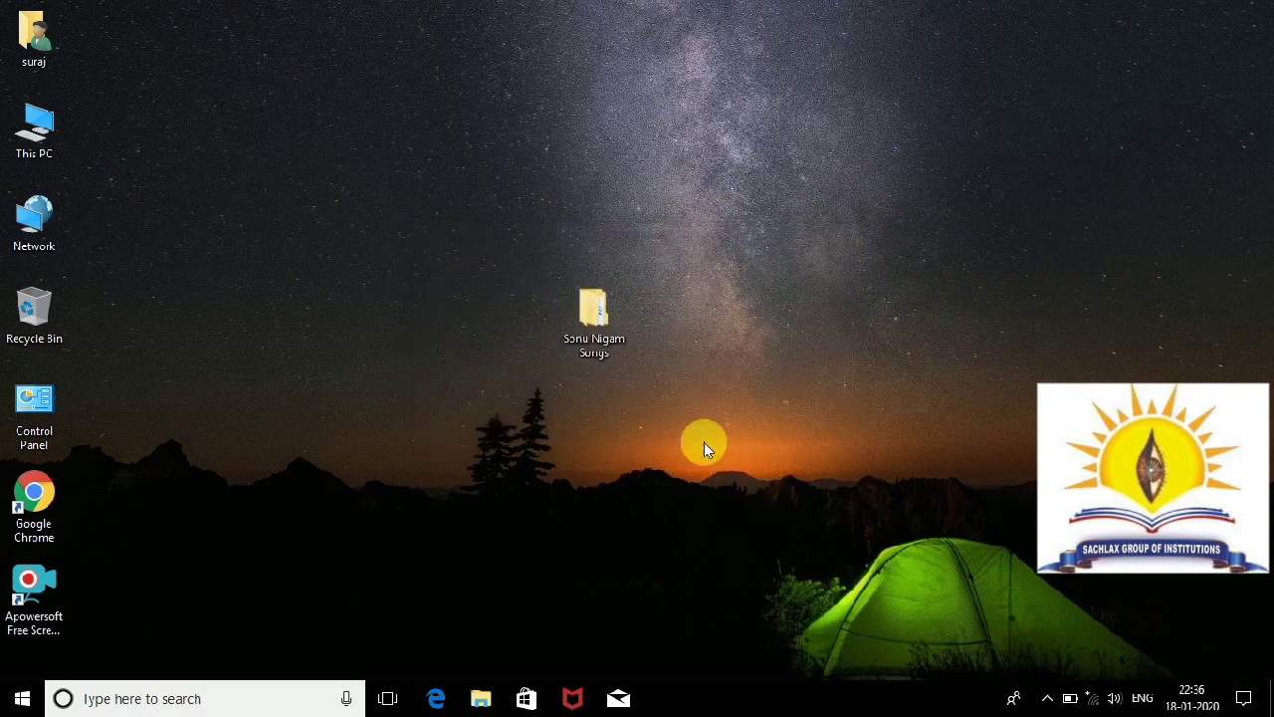
Step: Rename the Sonu Nigam Songs desktop folder as Sonu Nigam
right_click(610, 342)
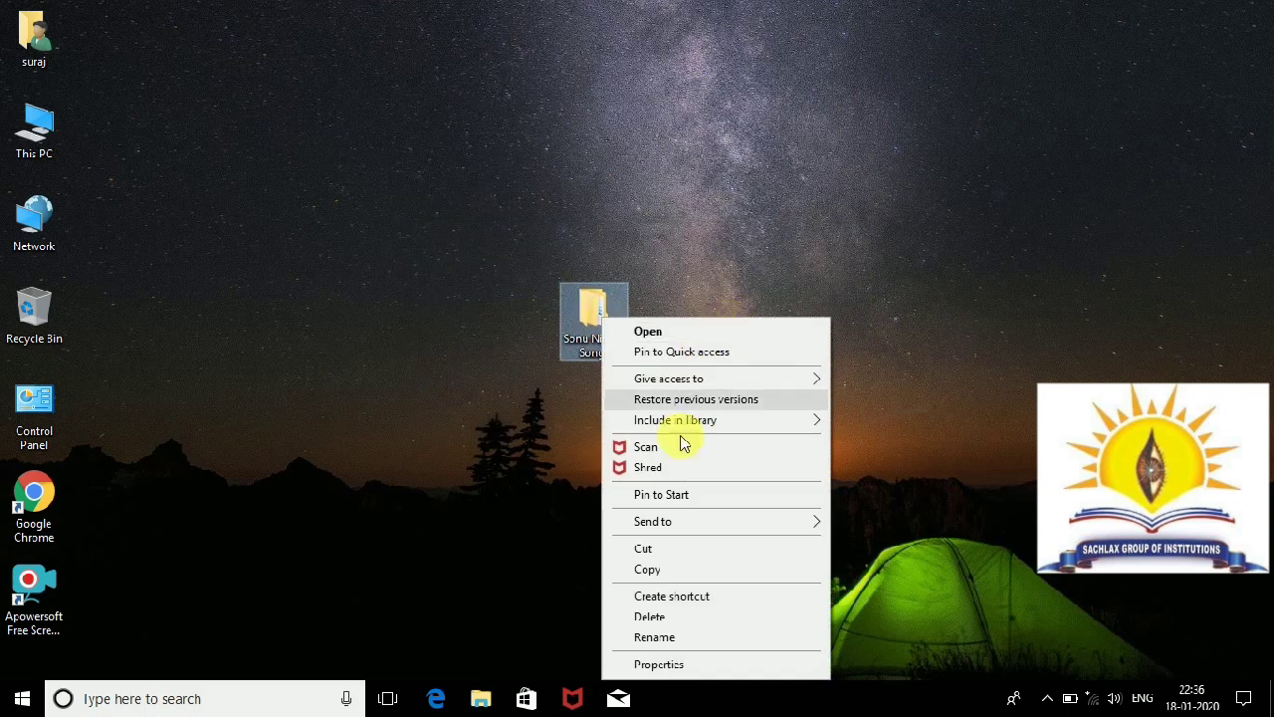
click(683, 640)
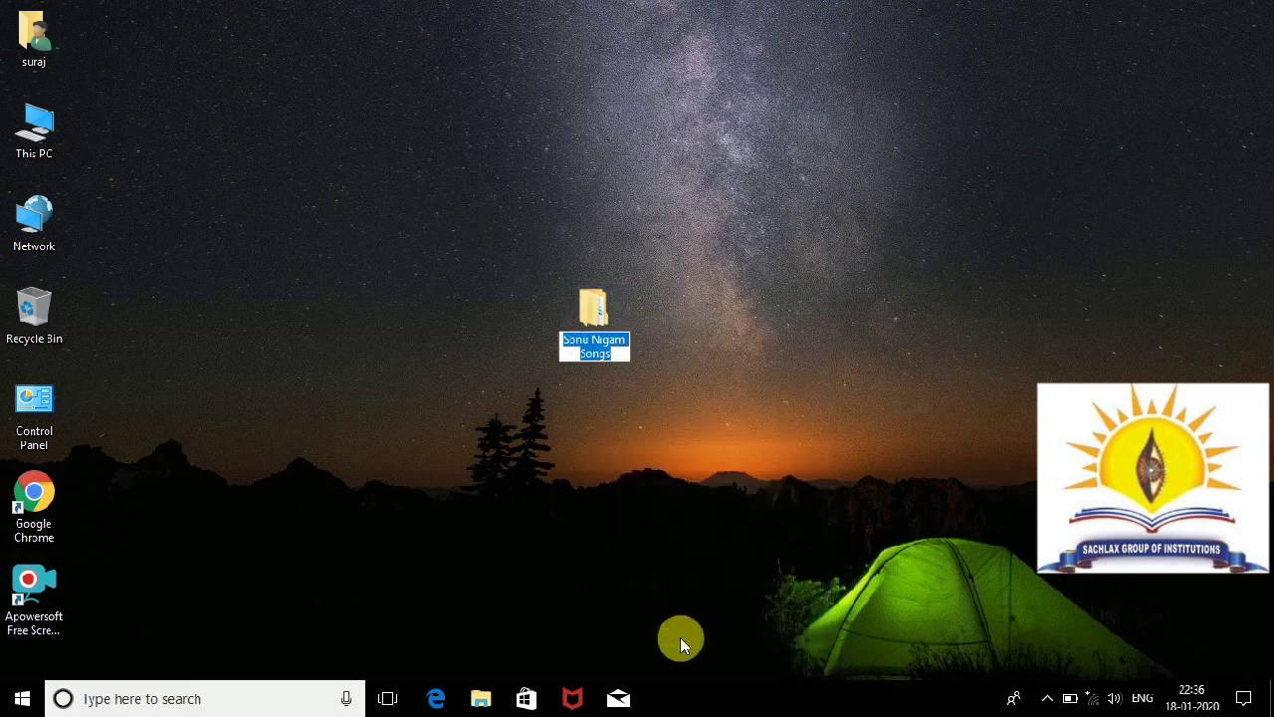
key(BackSpace)
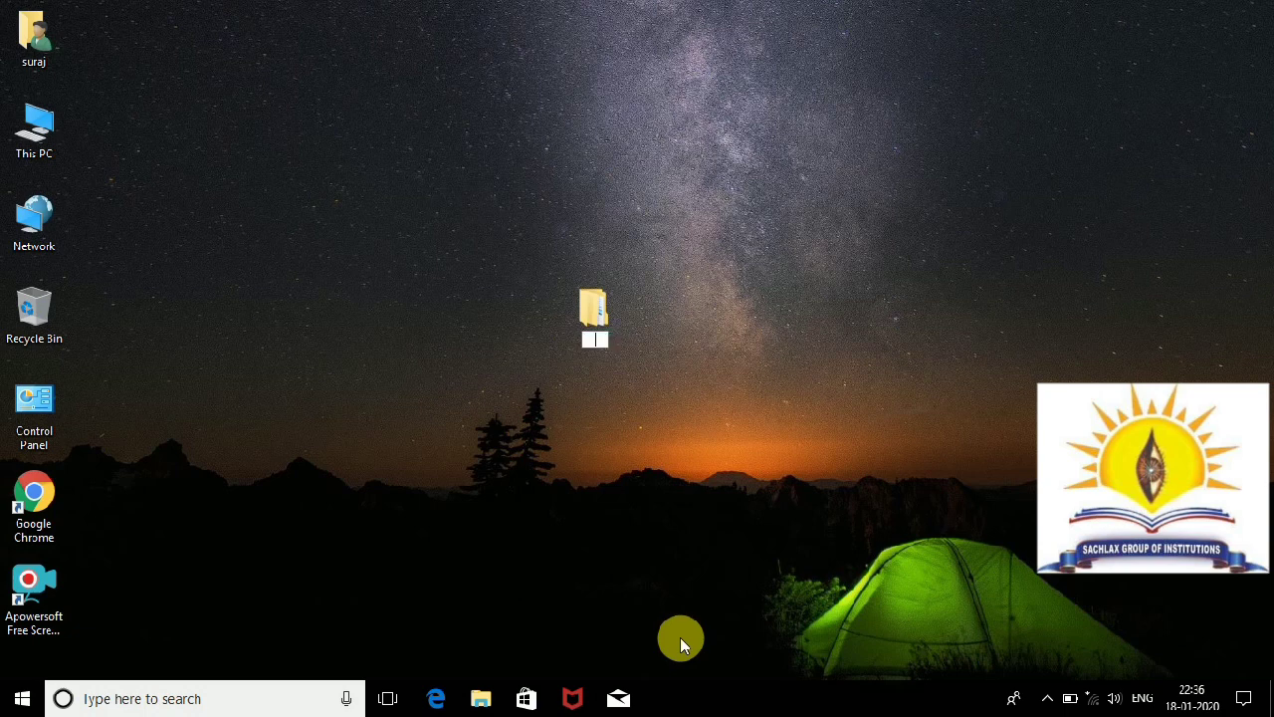
key(BackSpace)
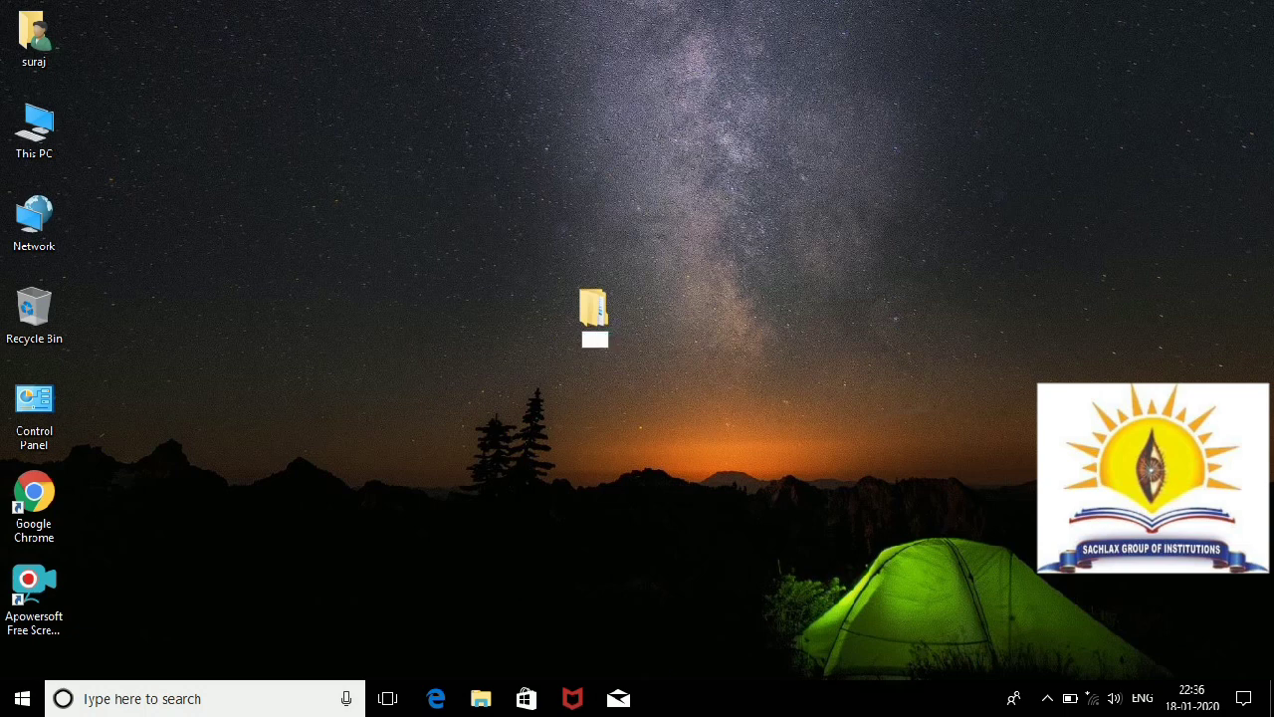
text(Sonu Nigam)
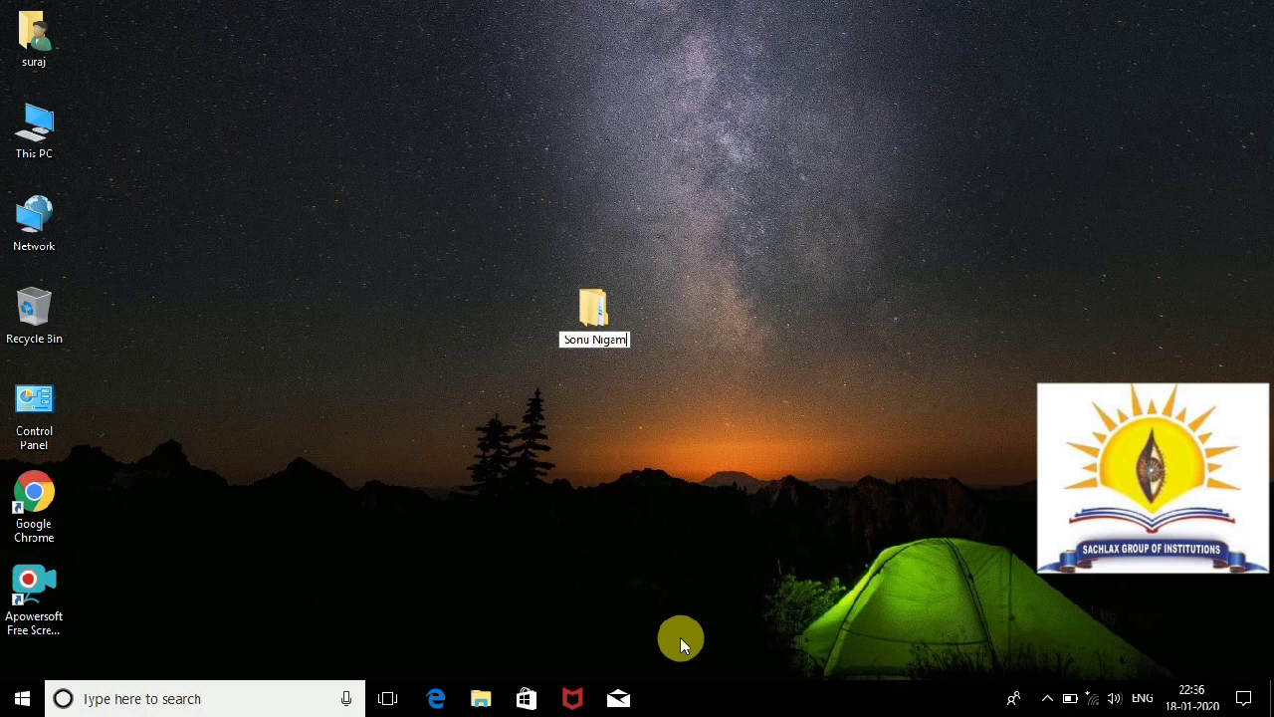
key(Return)
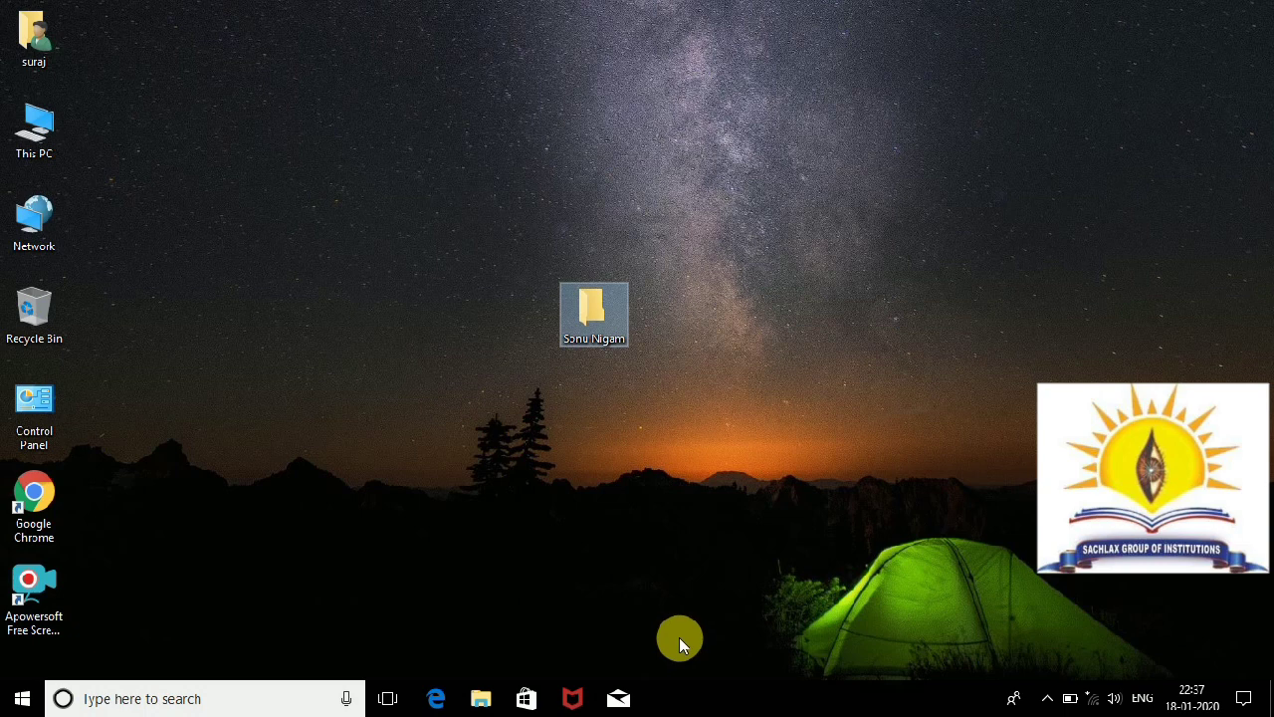
Step: Set the Hidden attribute in the Sonu Nigam folder's properties and apply it
right_click(601, 316)
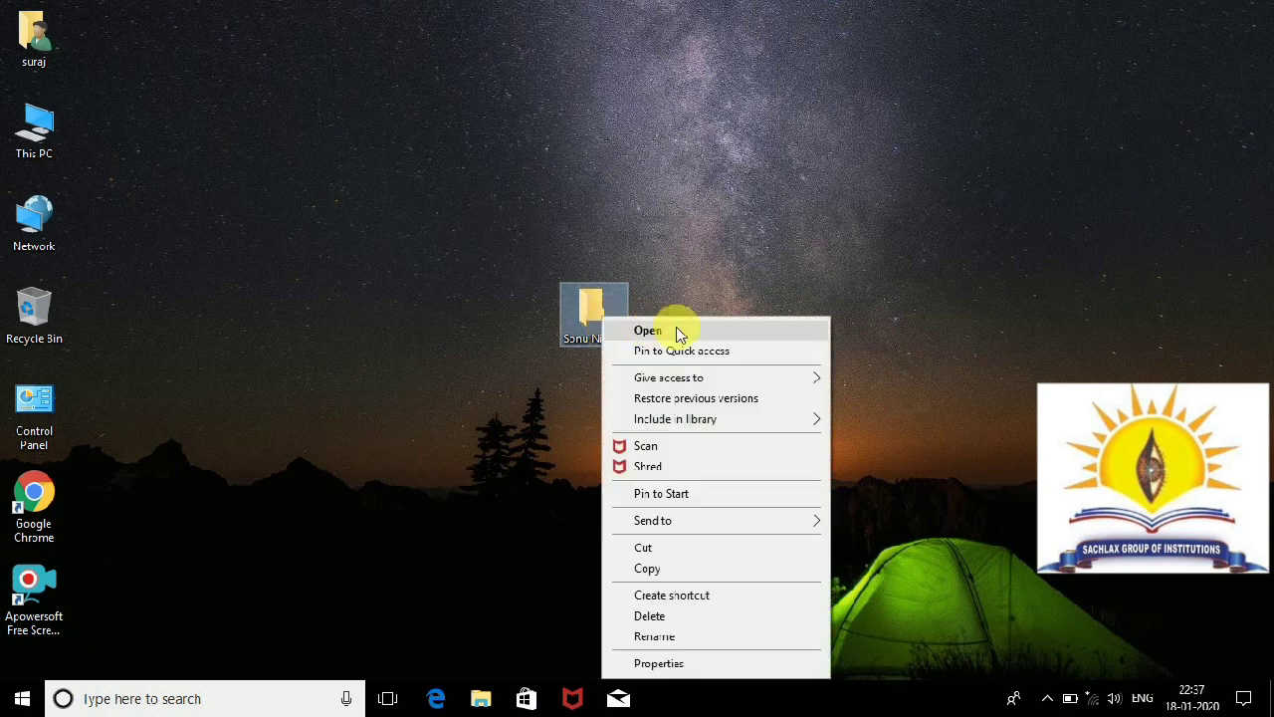
click(657, 664)
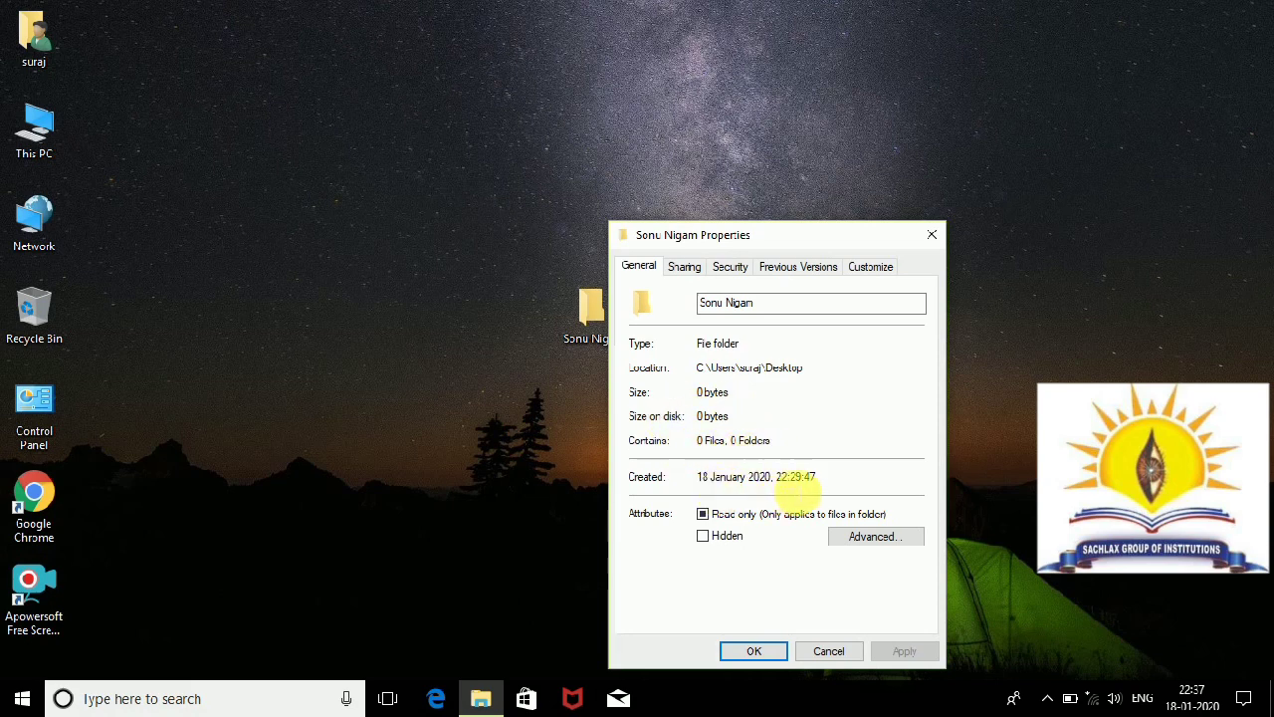
click(708, 540)
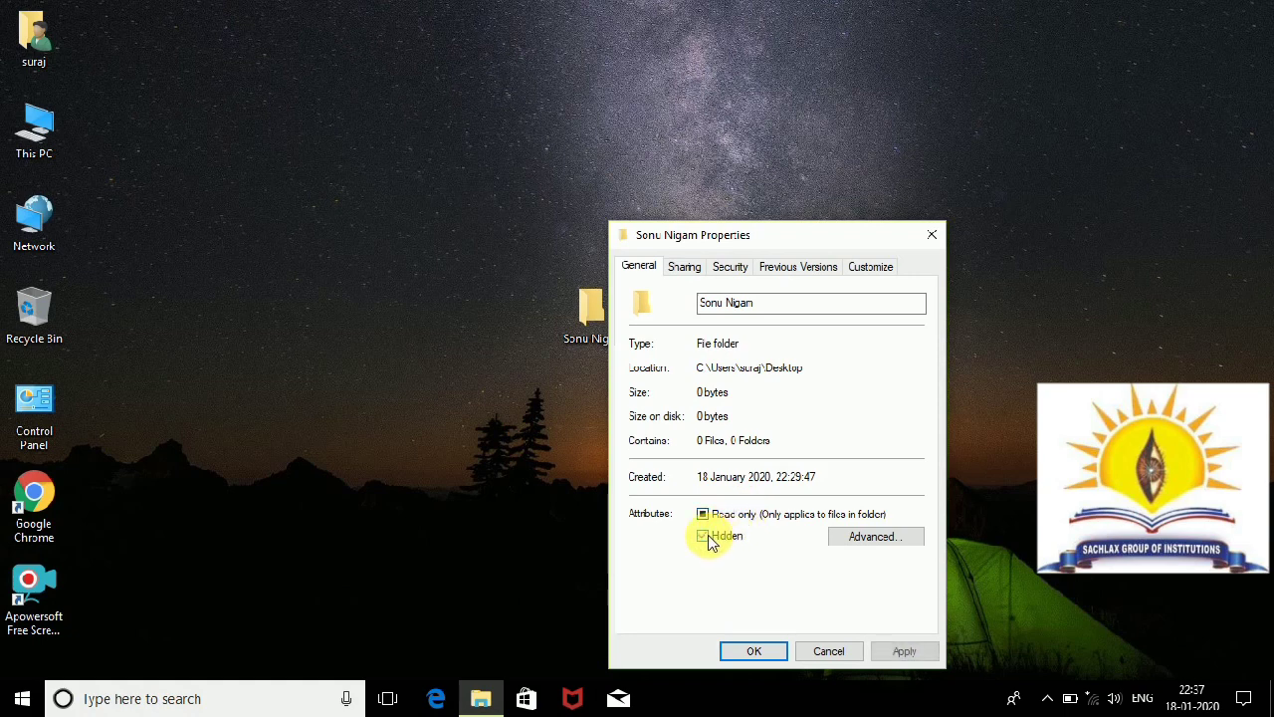
click(899, 652)
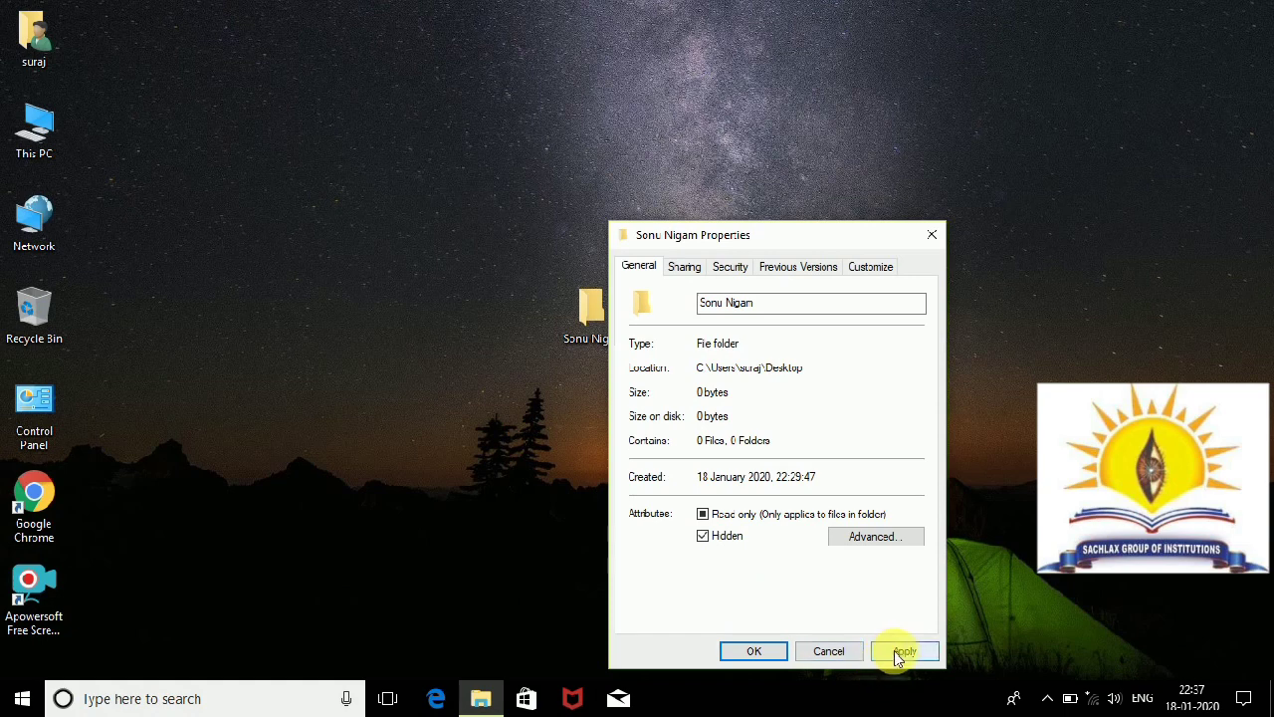
click(753, 651)
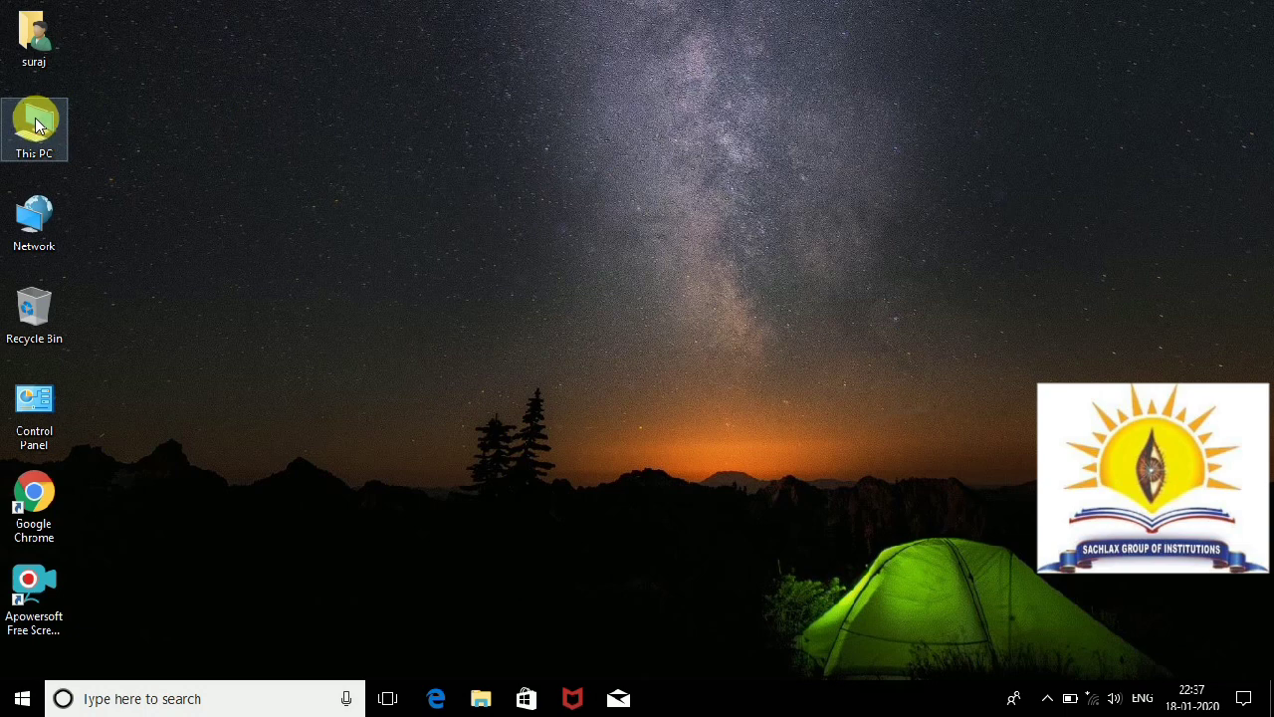
Step: Enable the display of hidden items from a maximized This PC window, and minimize it to return to the desktop
key(super+e)
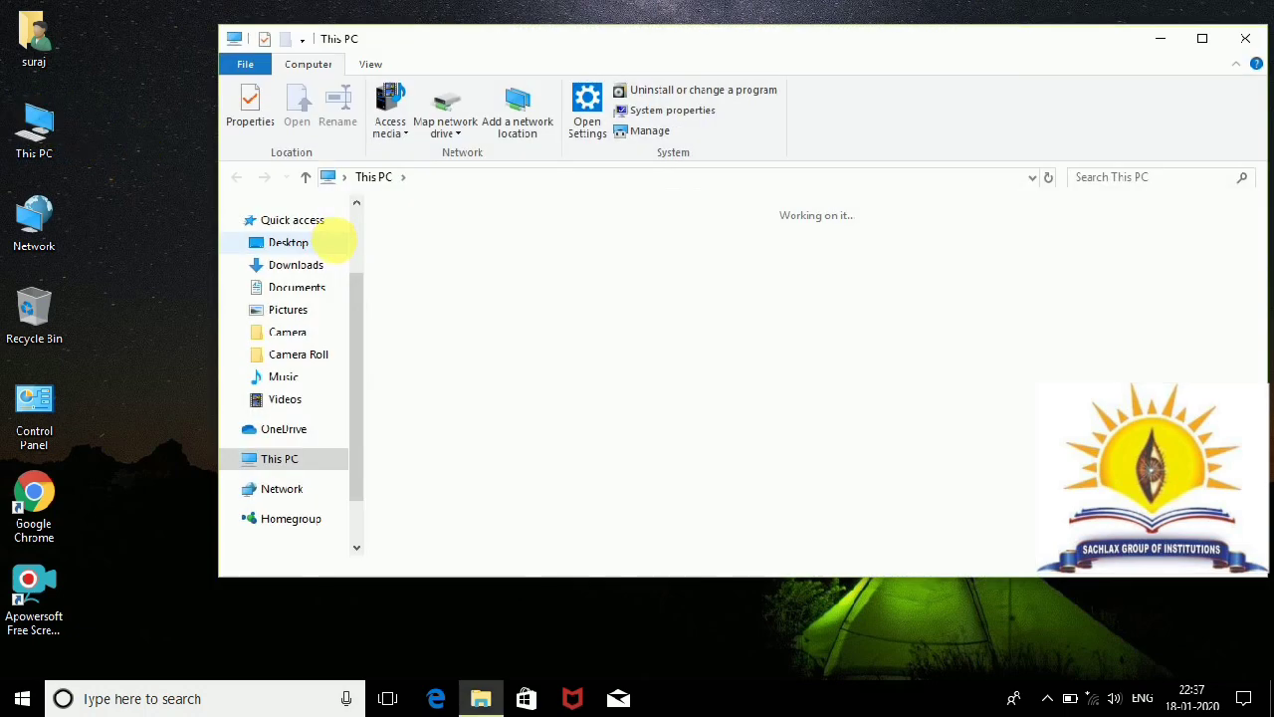
click(1203, 39)
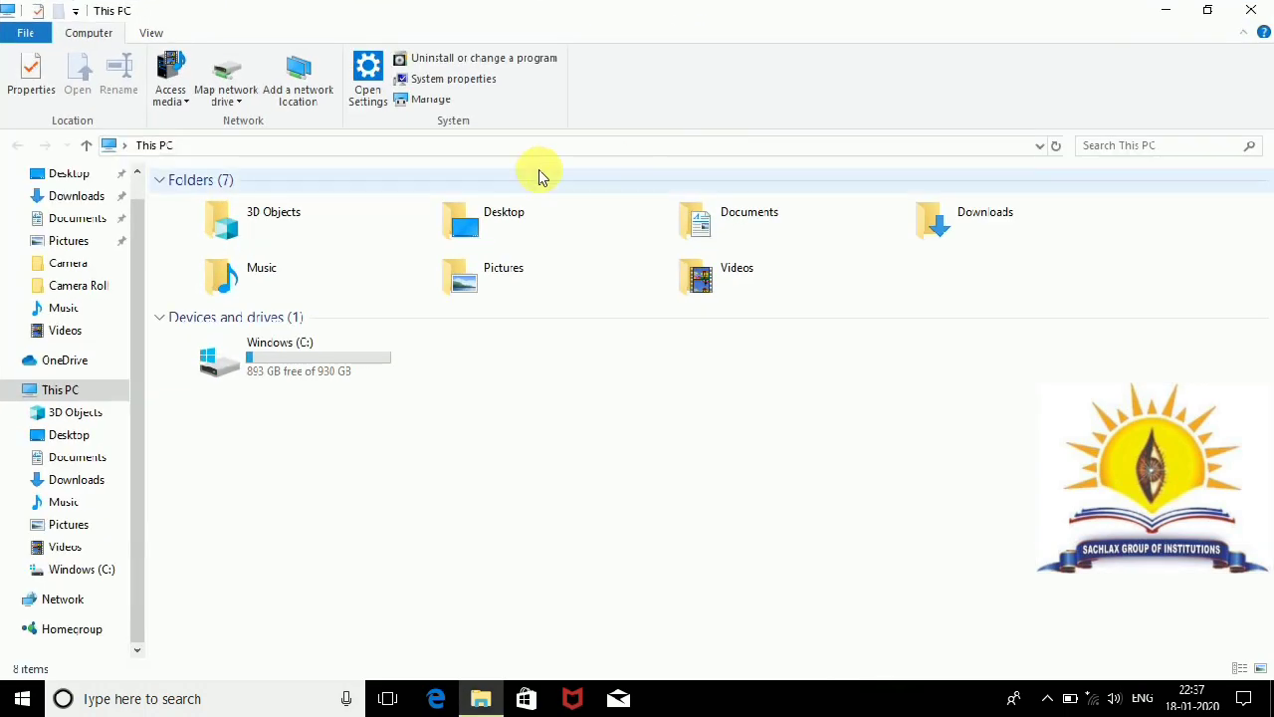
click(149, 33)
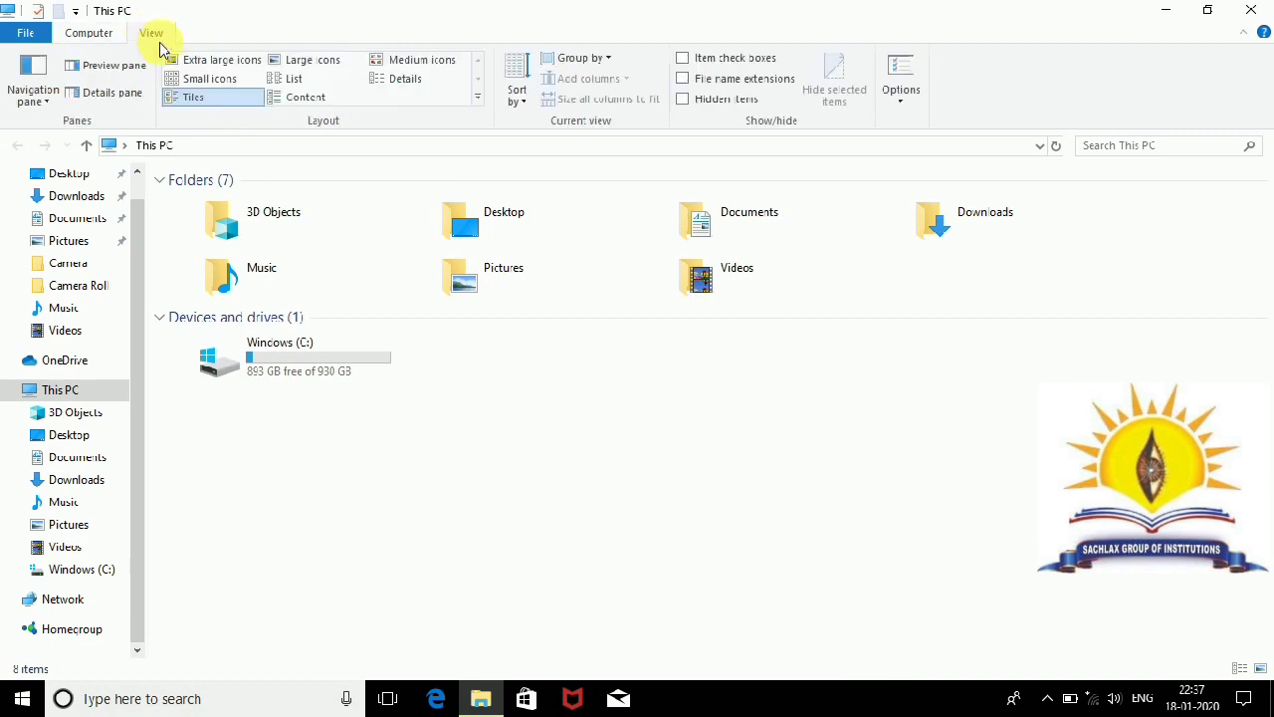
click(712, 103)
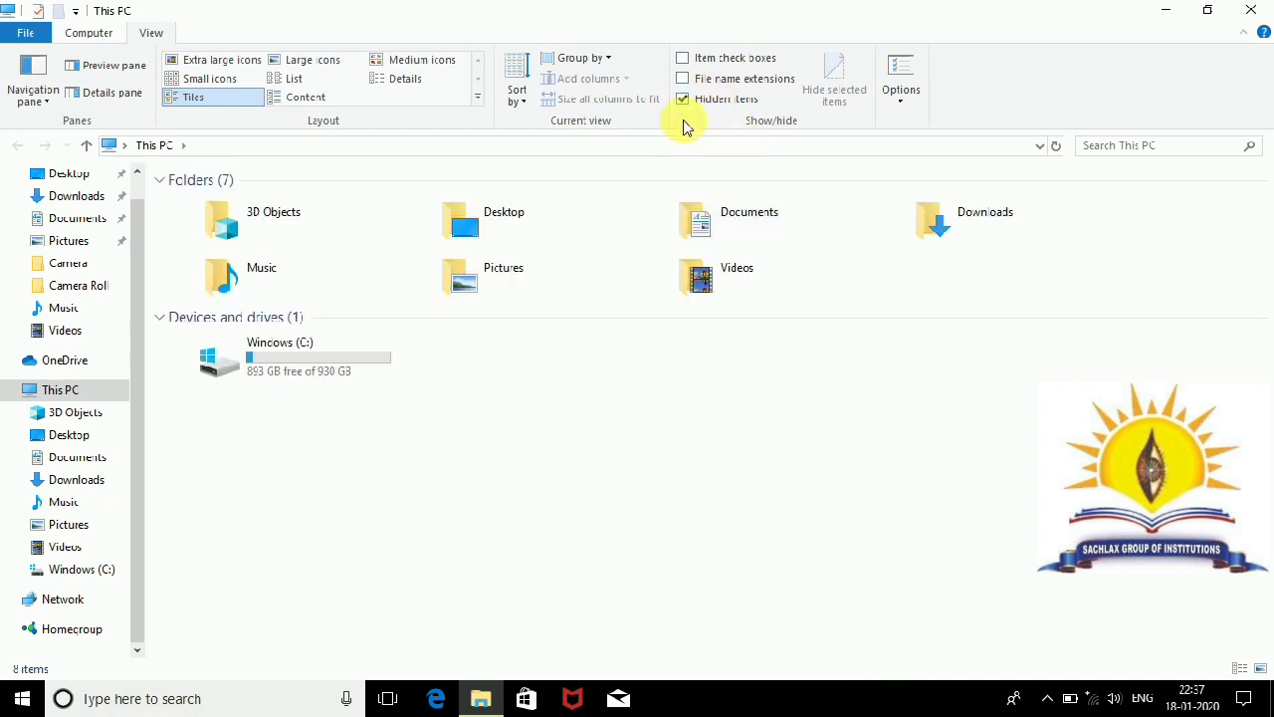
click(1168, 10)
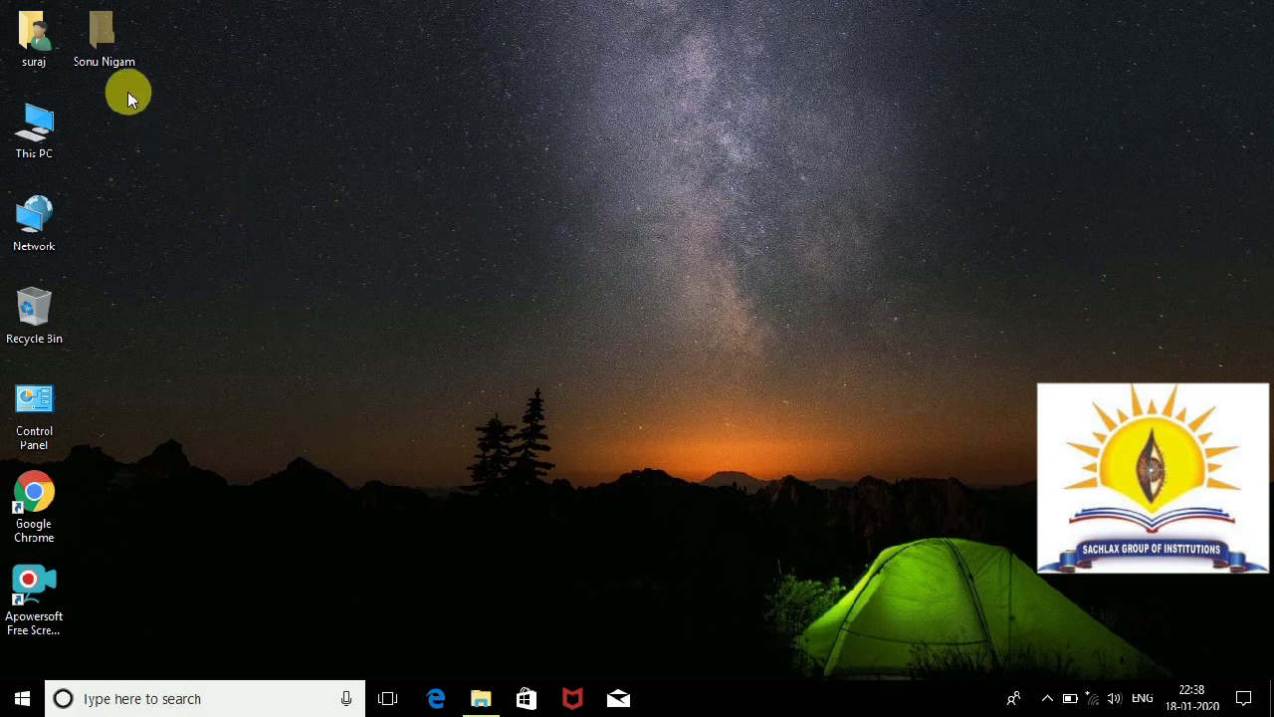
Step: Clear the Hidden attribute in the Sonu Nigam folder's properties and apply the change
right_click(102, 41)
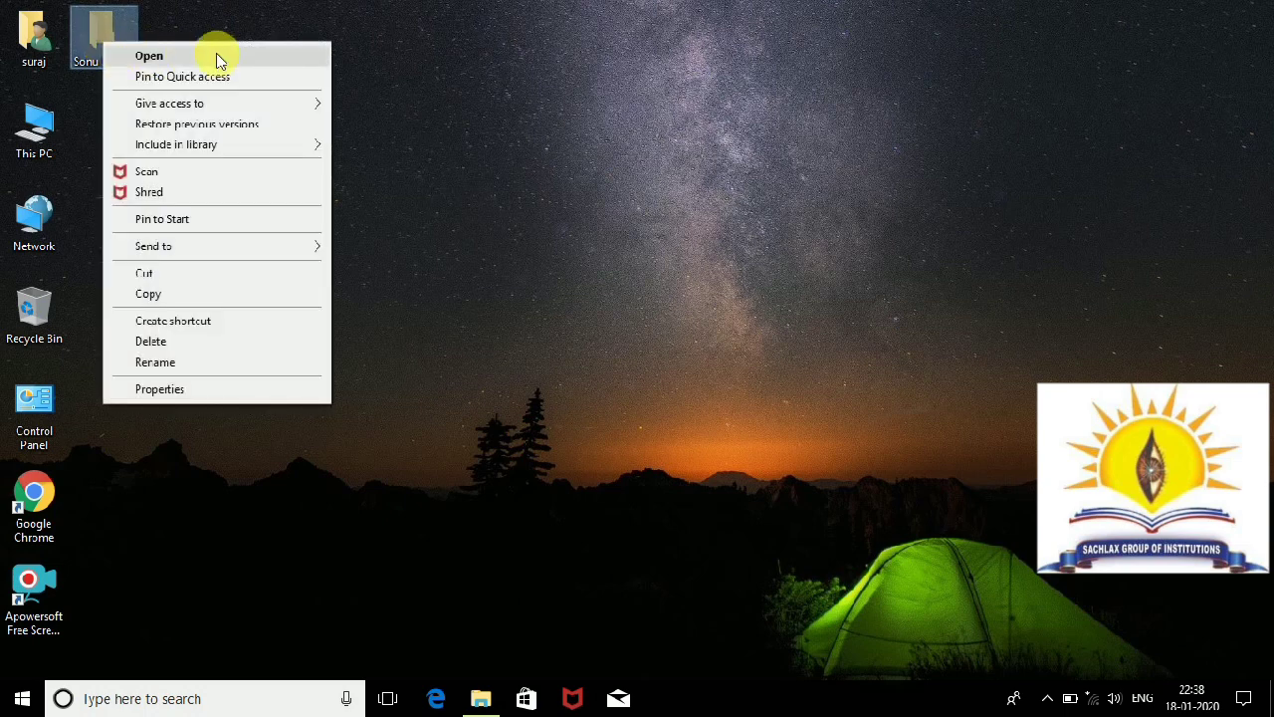
click(157, 390)
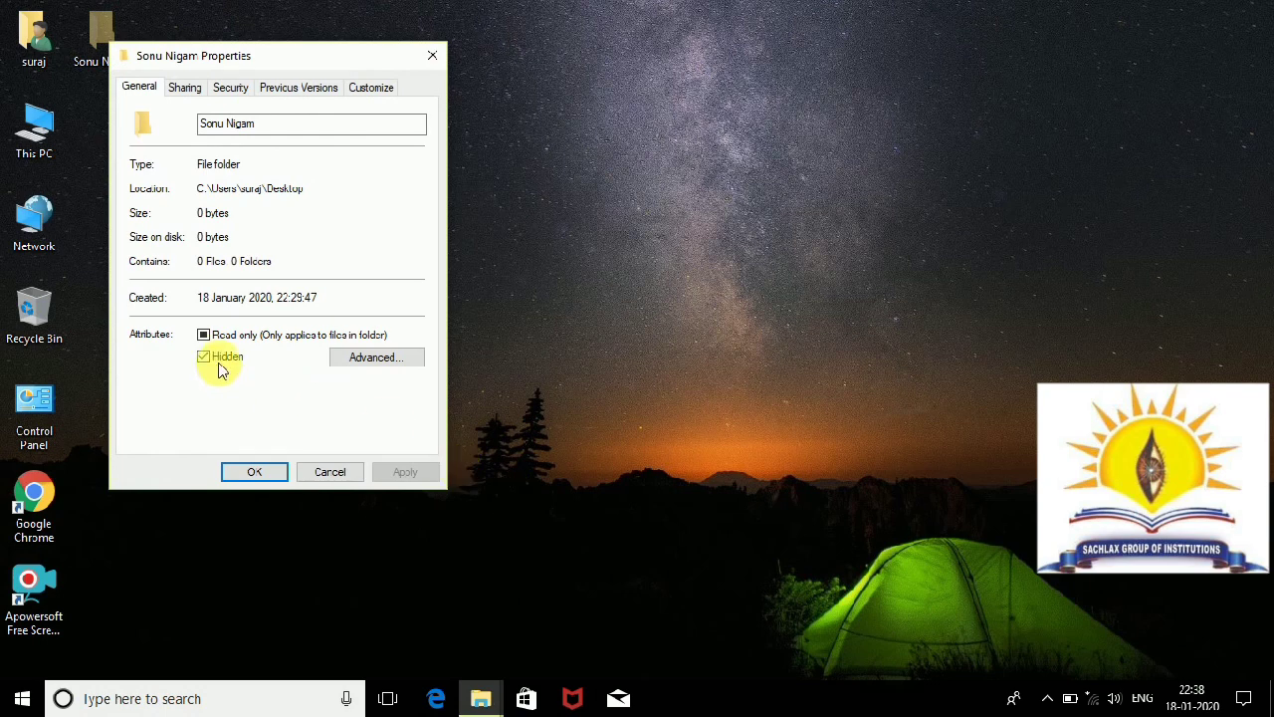
click(219, 360)
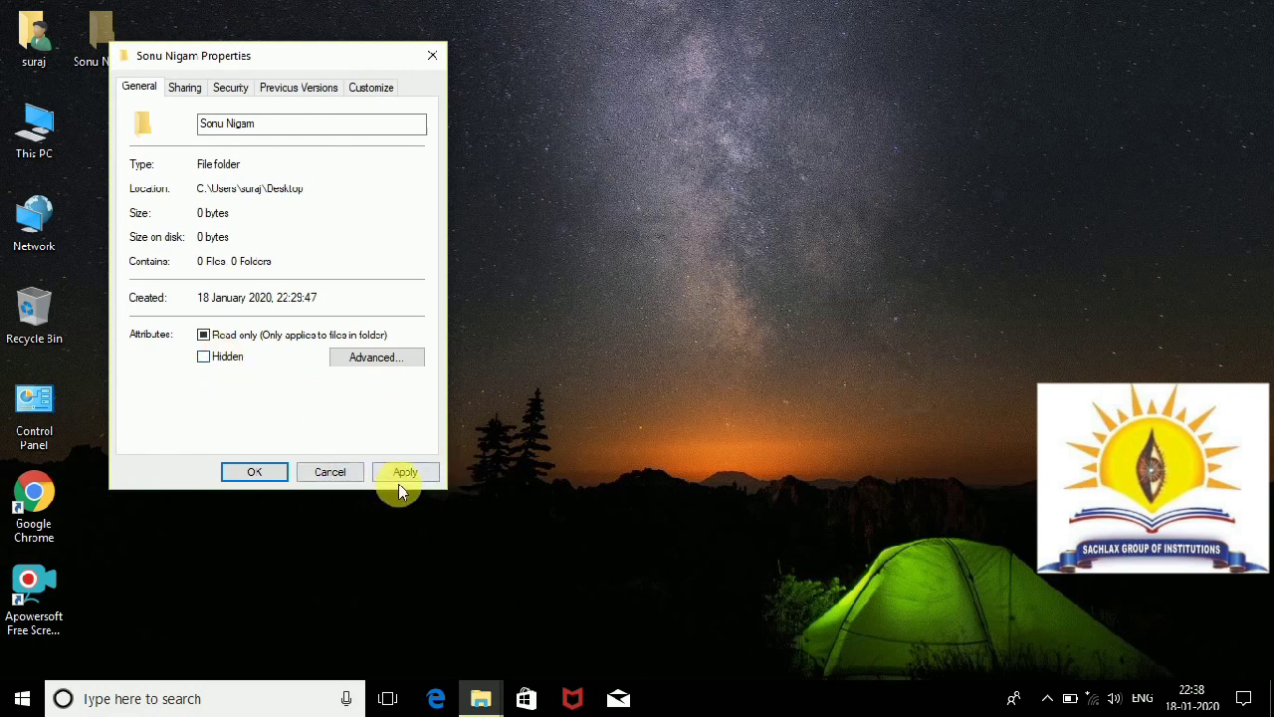
click(402, 471)
click(254, 468)
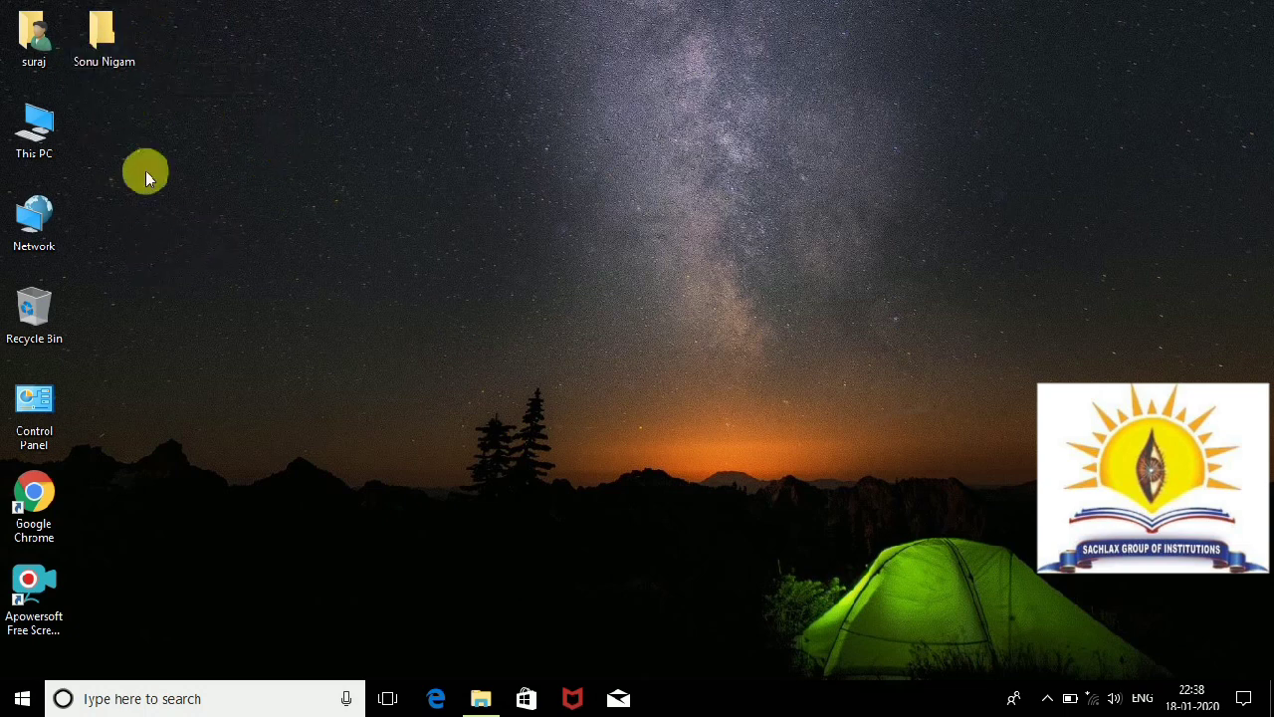
Step: Check the Hidden attribute in the Sonu Nigam folder's properties again and close the dialog
right_click(97, 47)
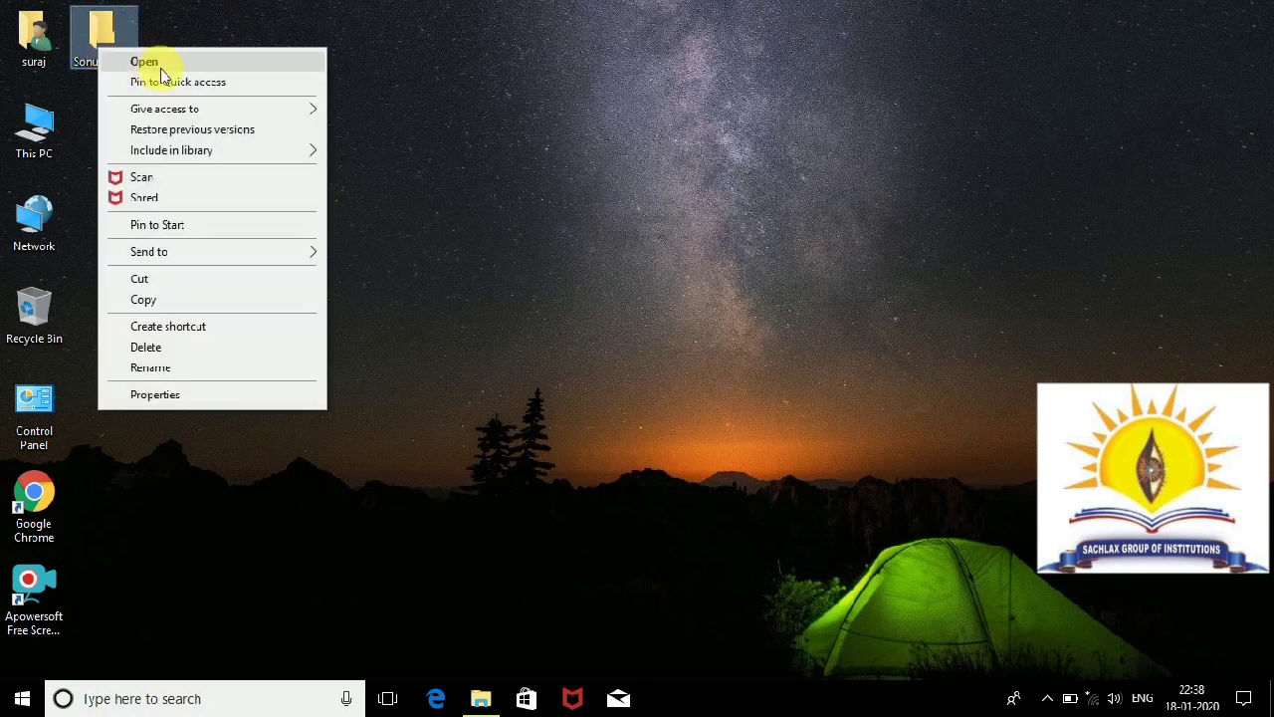
click(151, 395)
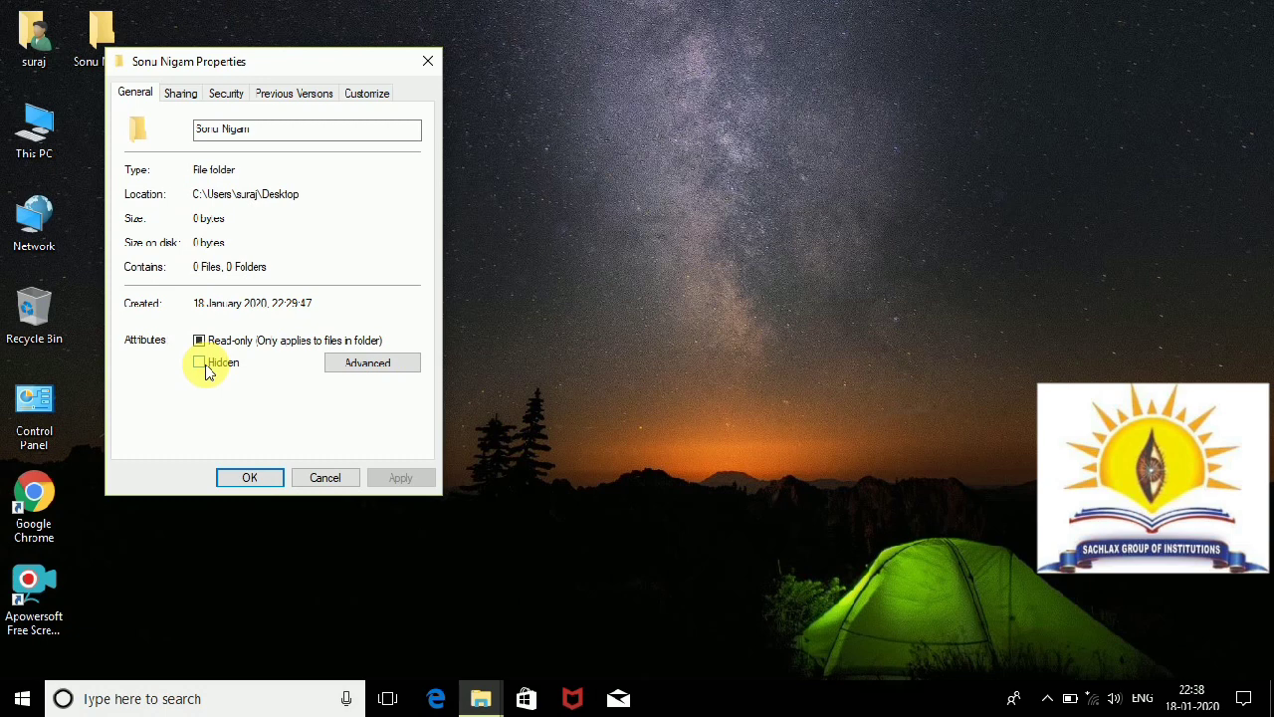
click(247, 477)
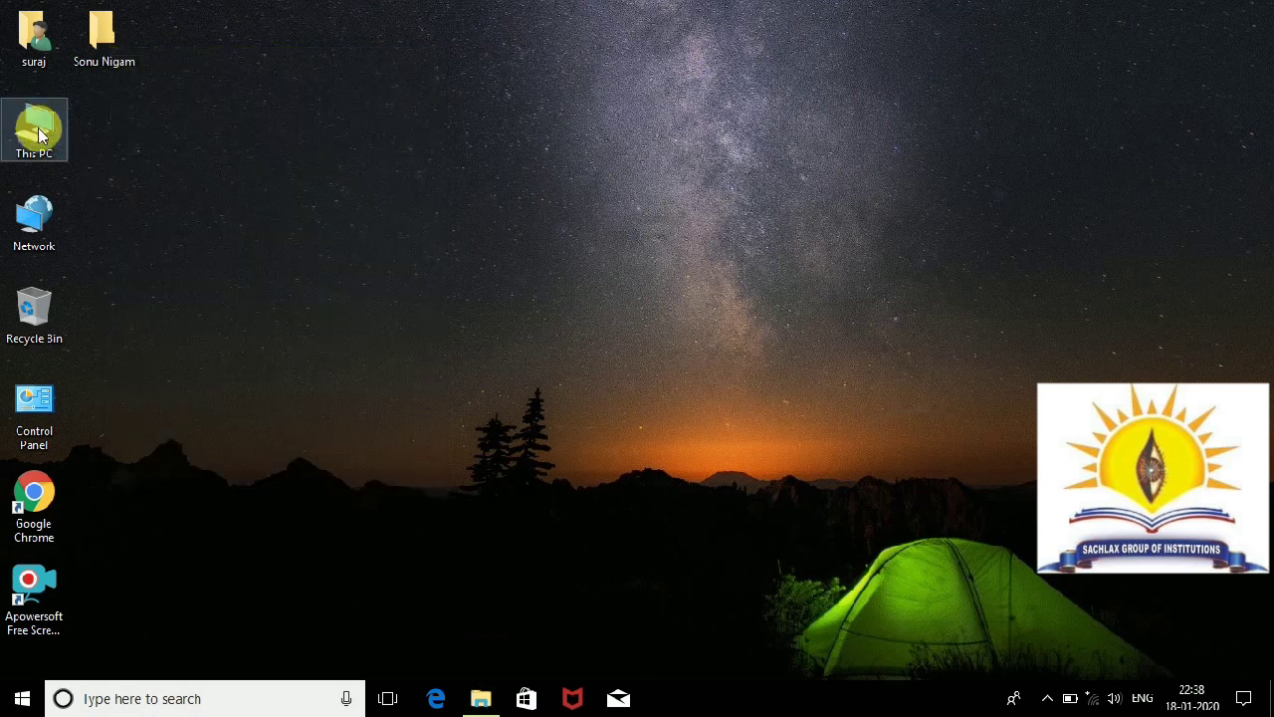
Step: Turn off hidden items in This PC, leaving item check boxes and file name extensions off, and close the window
click(481, 687)
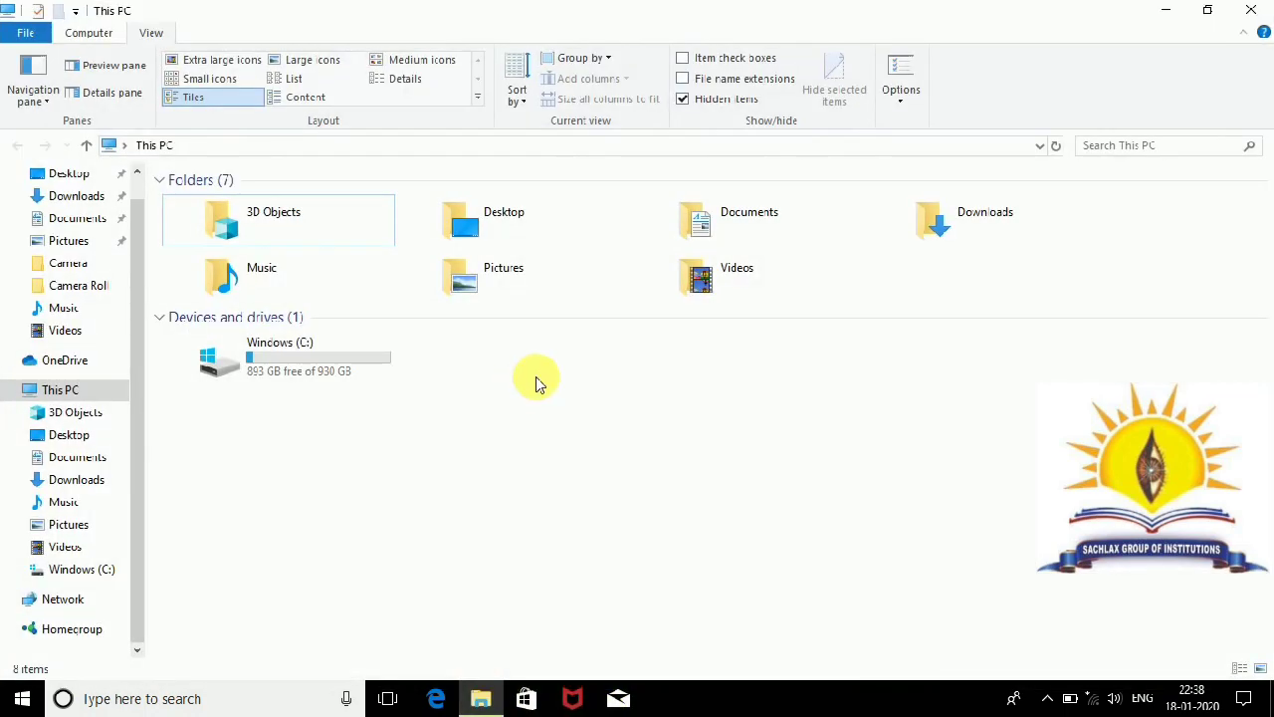
click(692, 103)
click(682, 58)
click(682, 79)
click(684, 103)
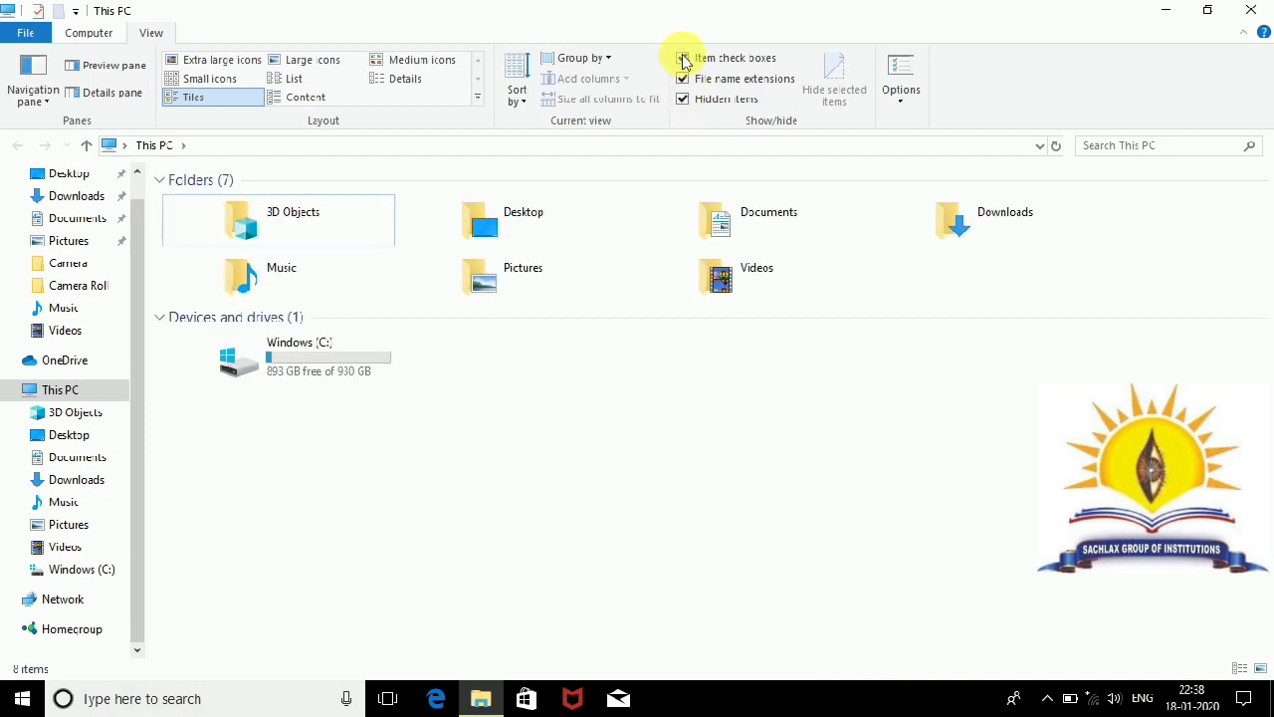
click(683, 59)
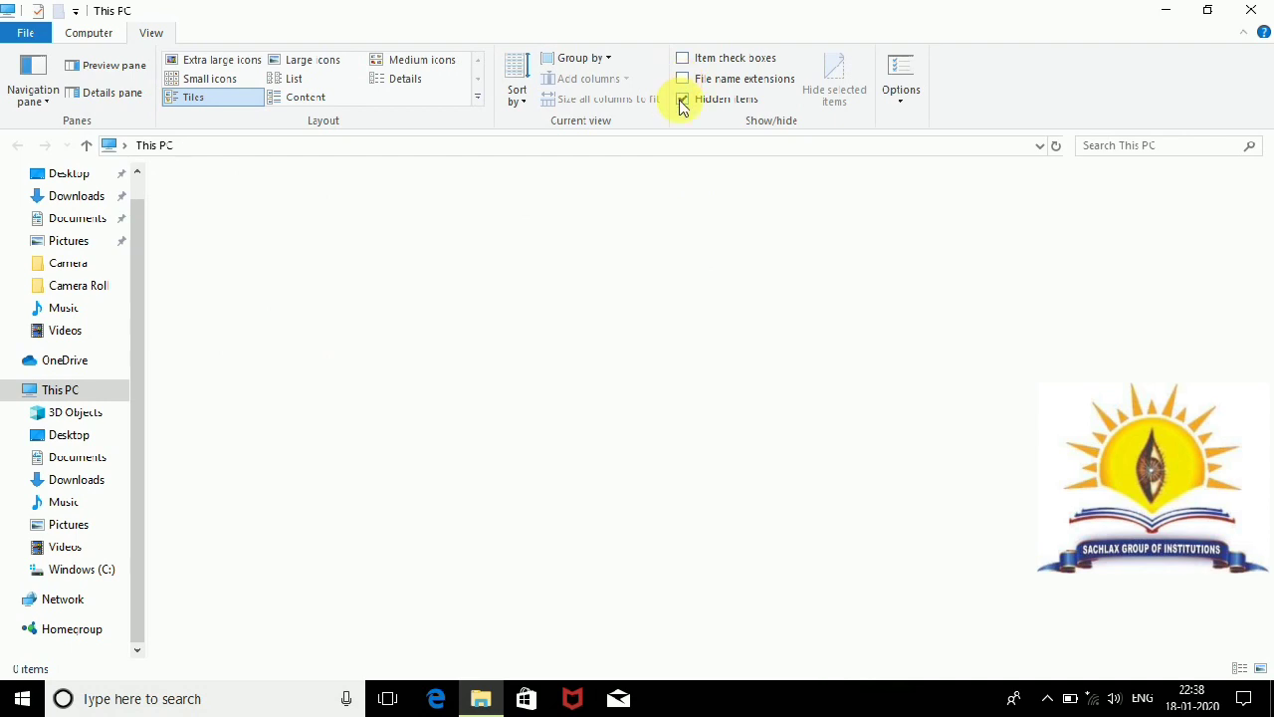
click(681, 98)
click(683, 78)
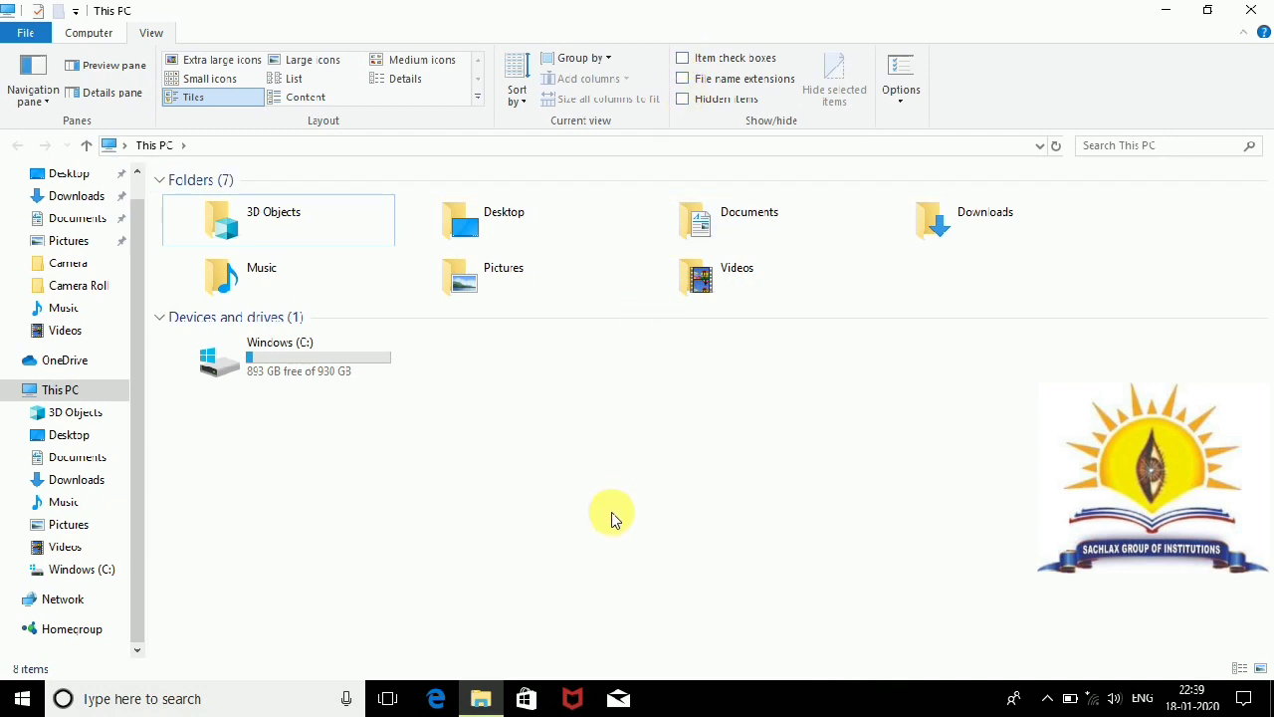
click(1250, 10)
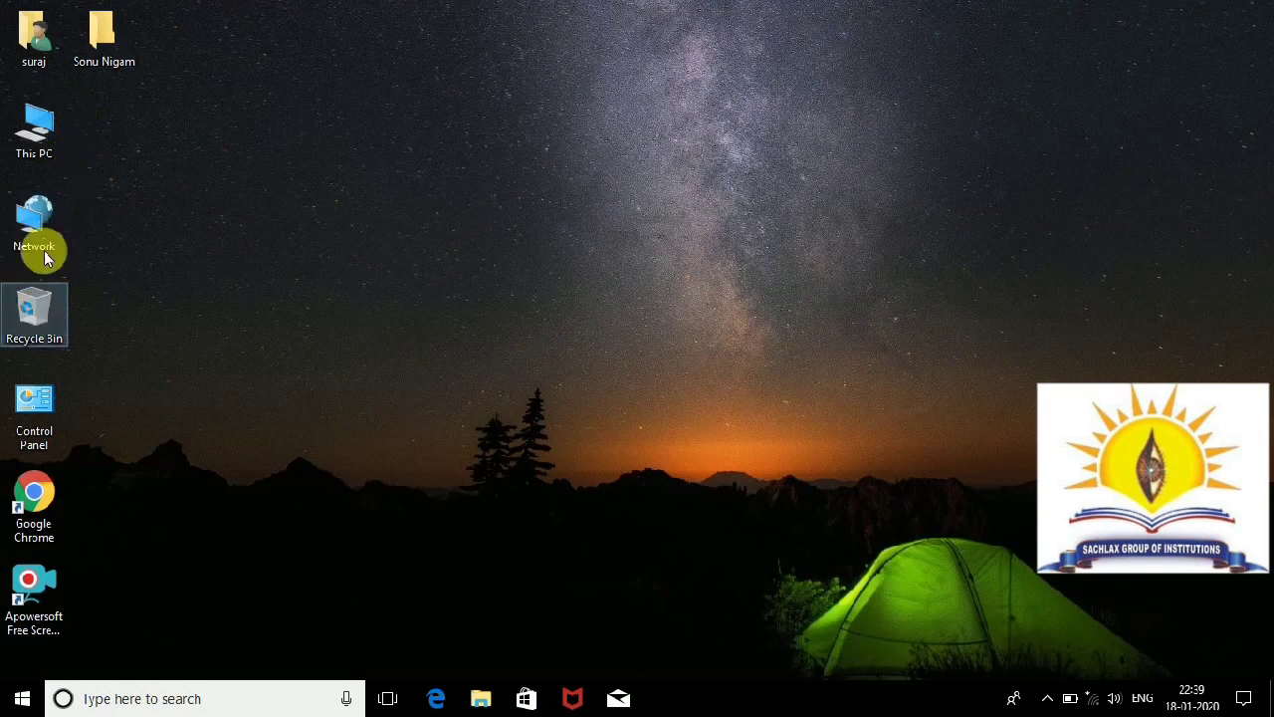
Step: Try the immediate file removal option in the Recycle Bin properties, reselect Custom size, confirm and close the window
double_click(100, 40)
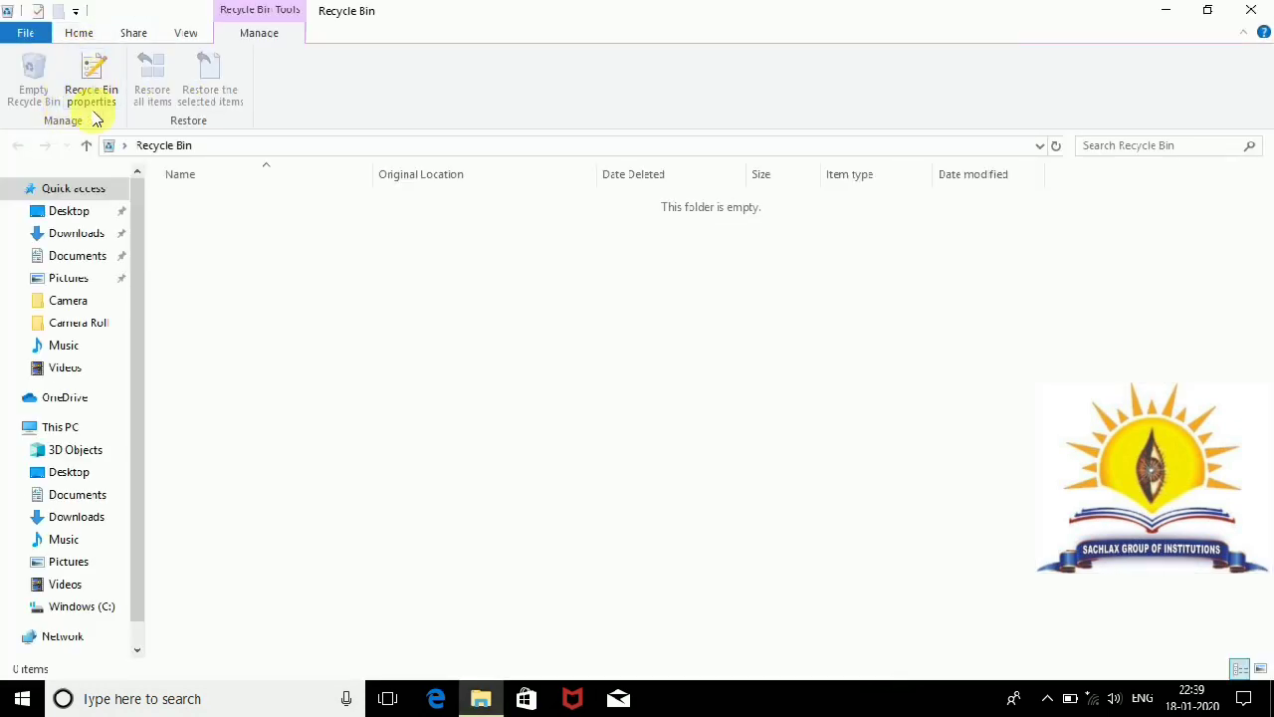
click(87, 96)
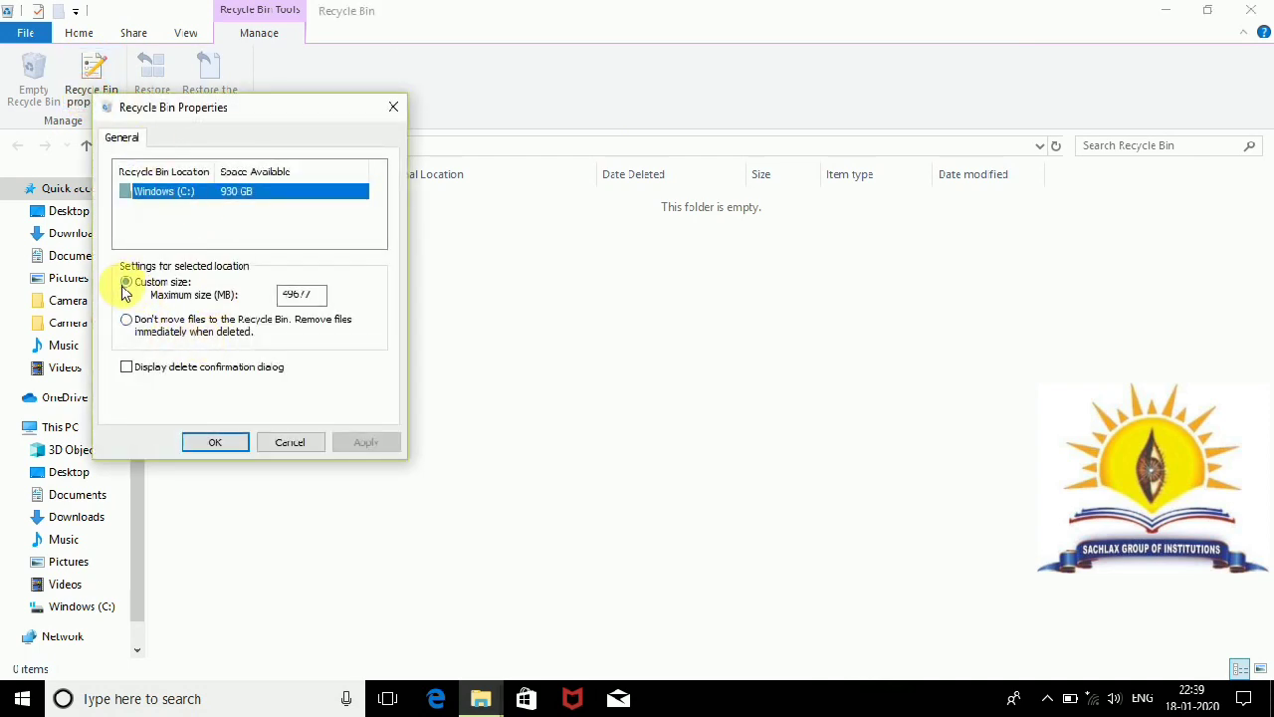
click(127, 320)
click(127, 283)
click(127, 320)
click(126, 283)
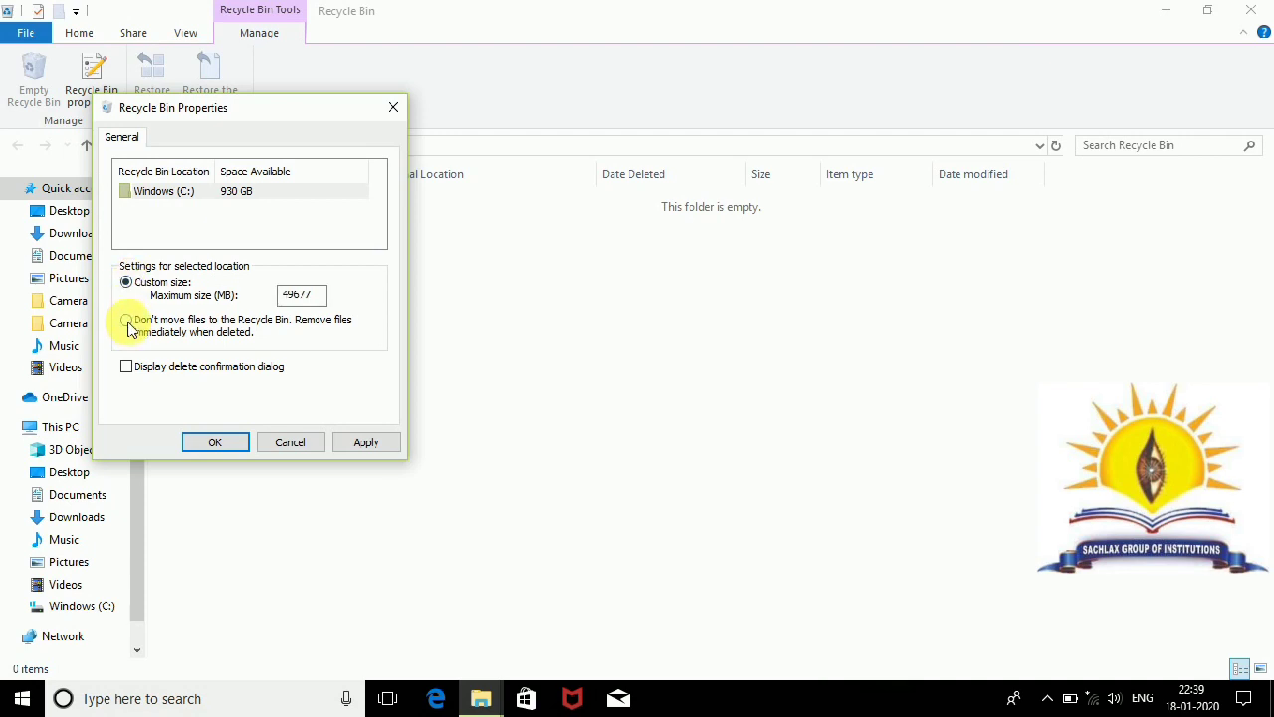
click(126, 321)
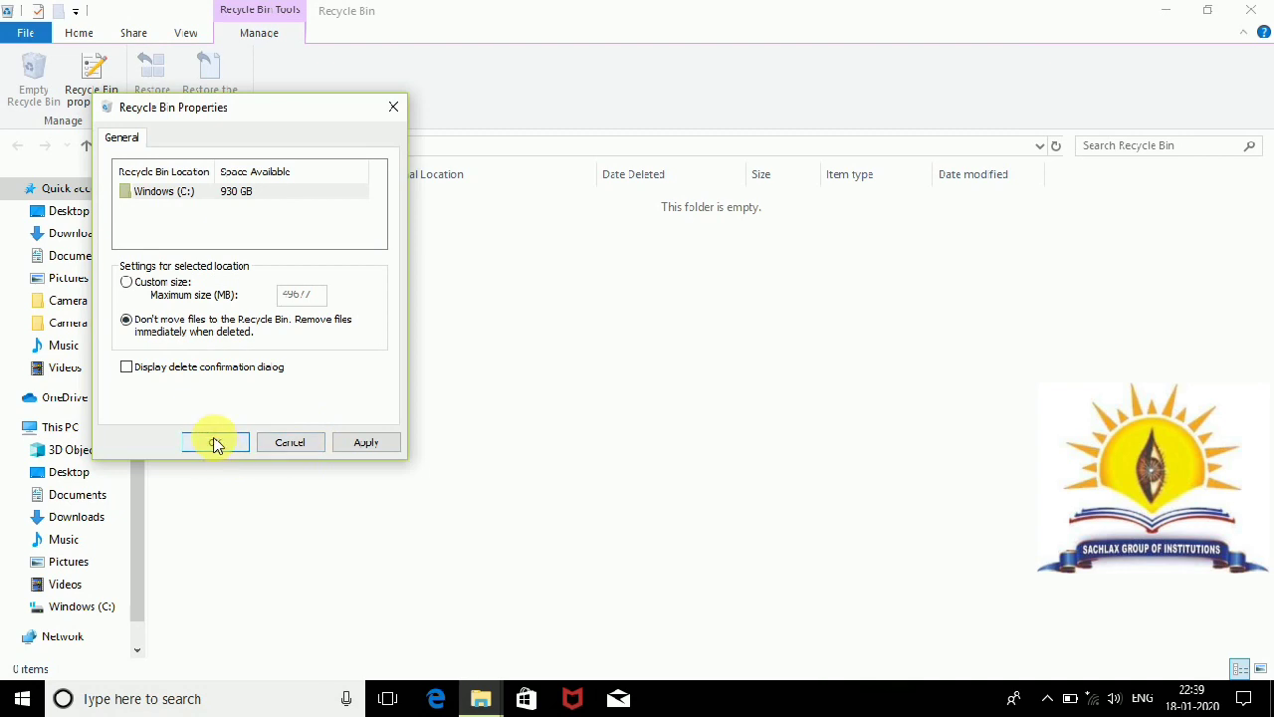
click(126, 283)
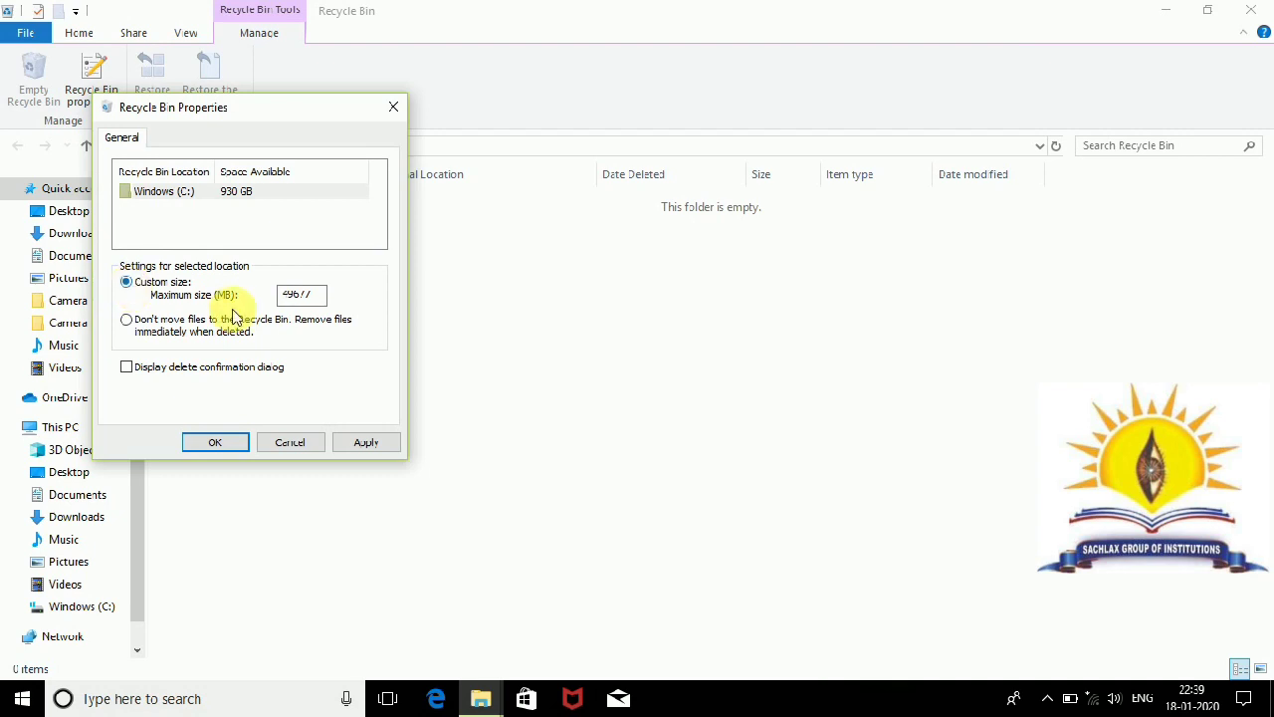
double_click(317, 294)
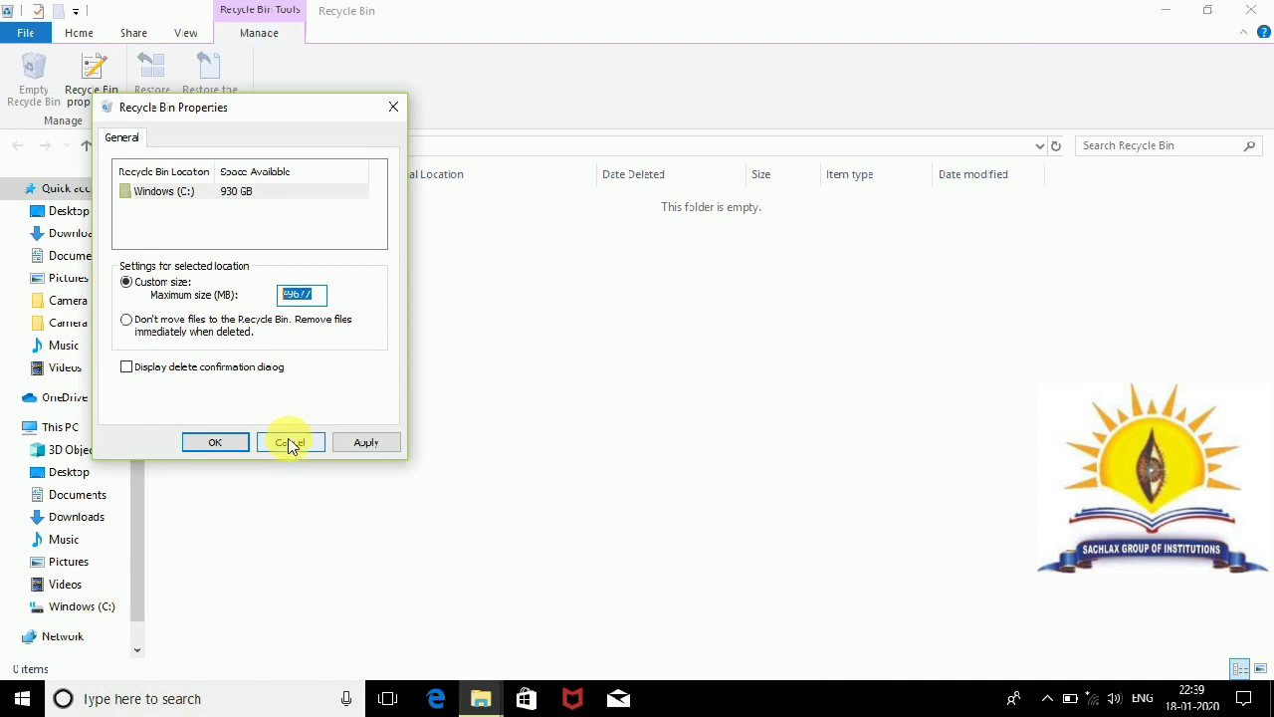
click(214, 444)
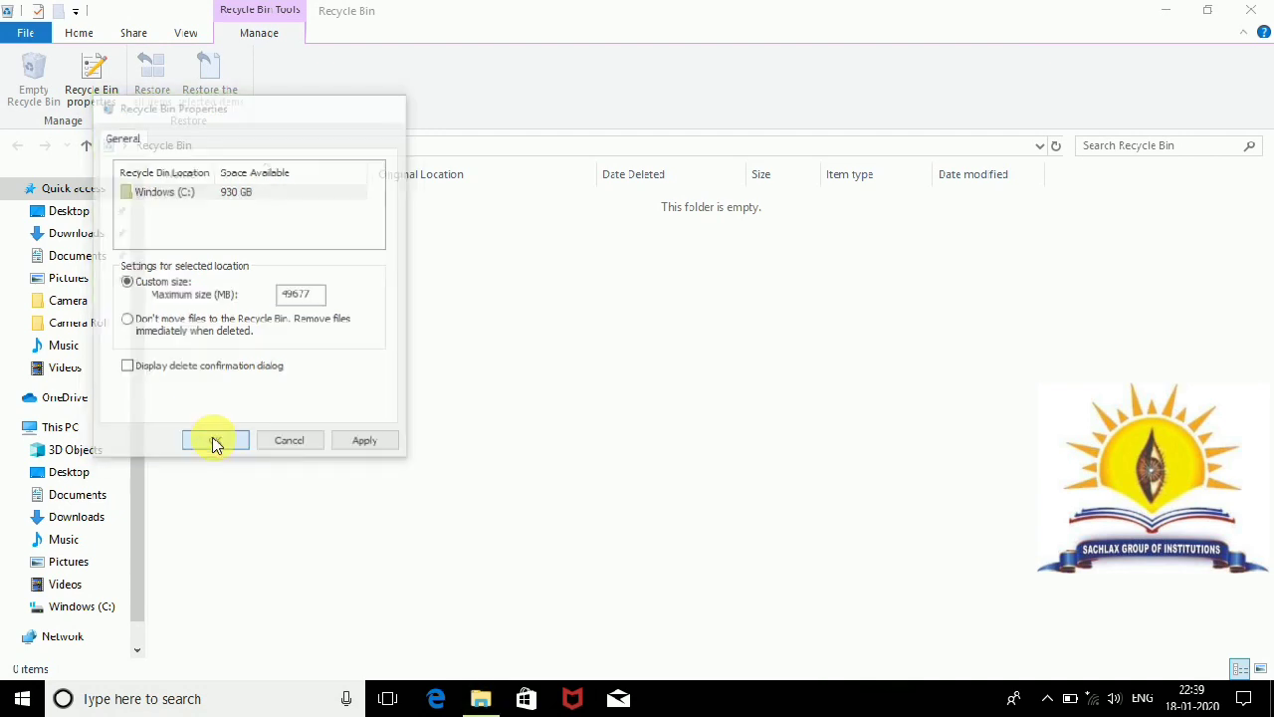
click(1251, 10)
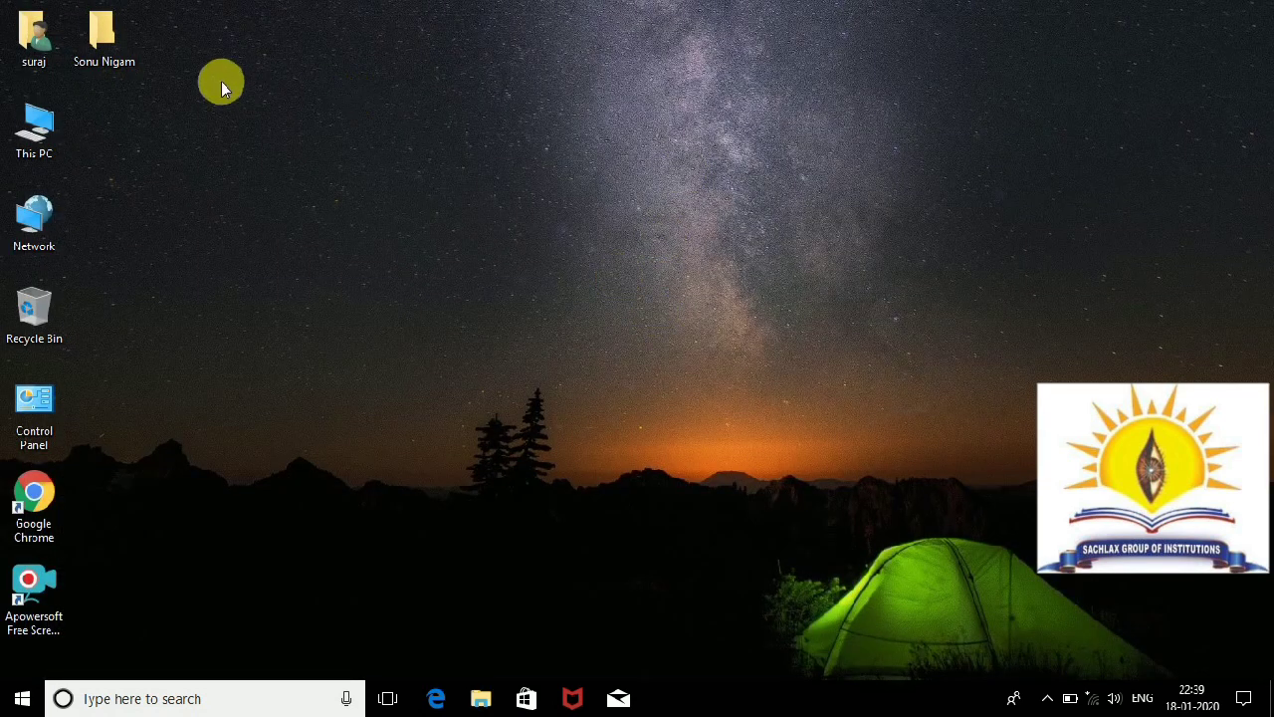
Step: Permanently delete the Sonu Nigam folder from the desktop, bypassing the Recycle Bin
click(105, 37)
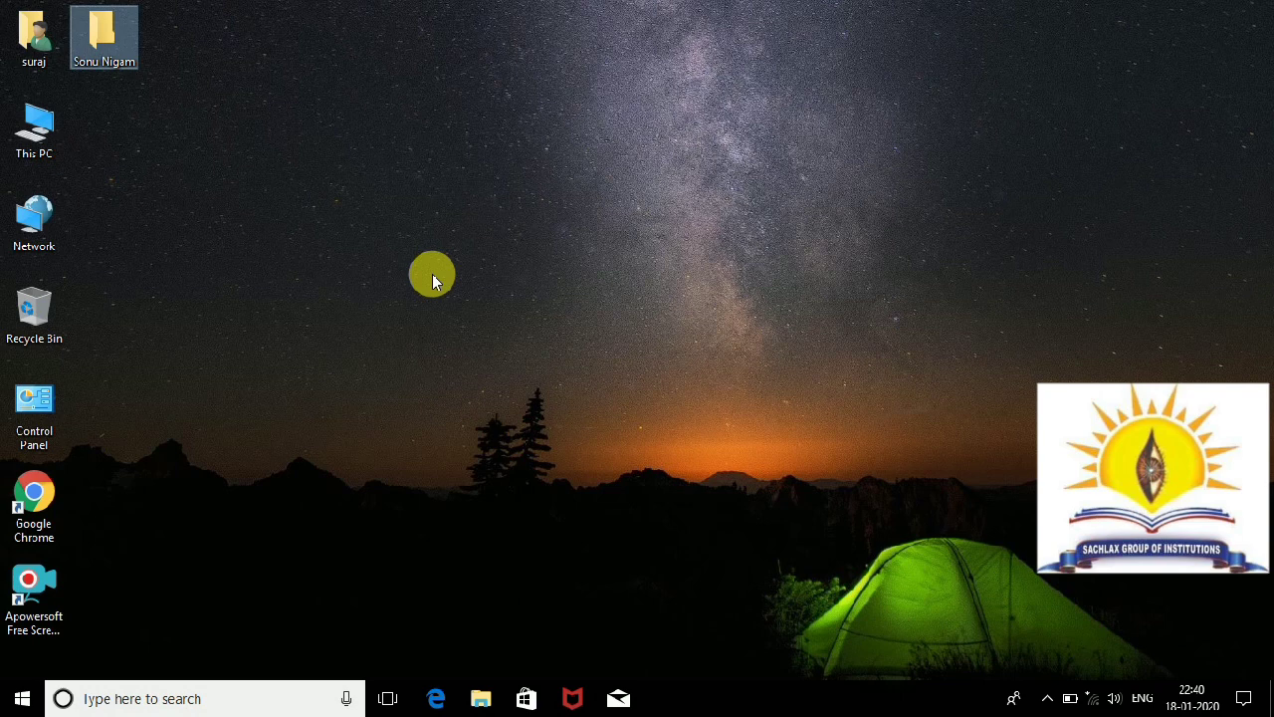
key(shift+Delete)
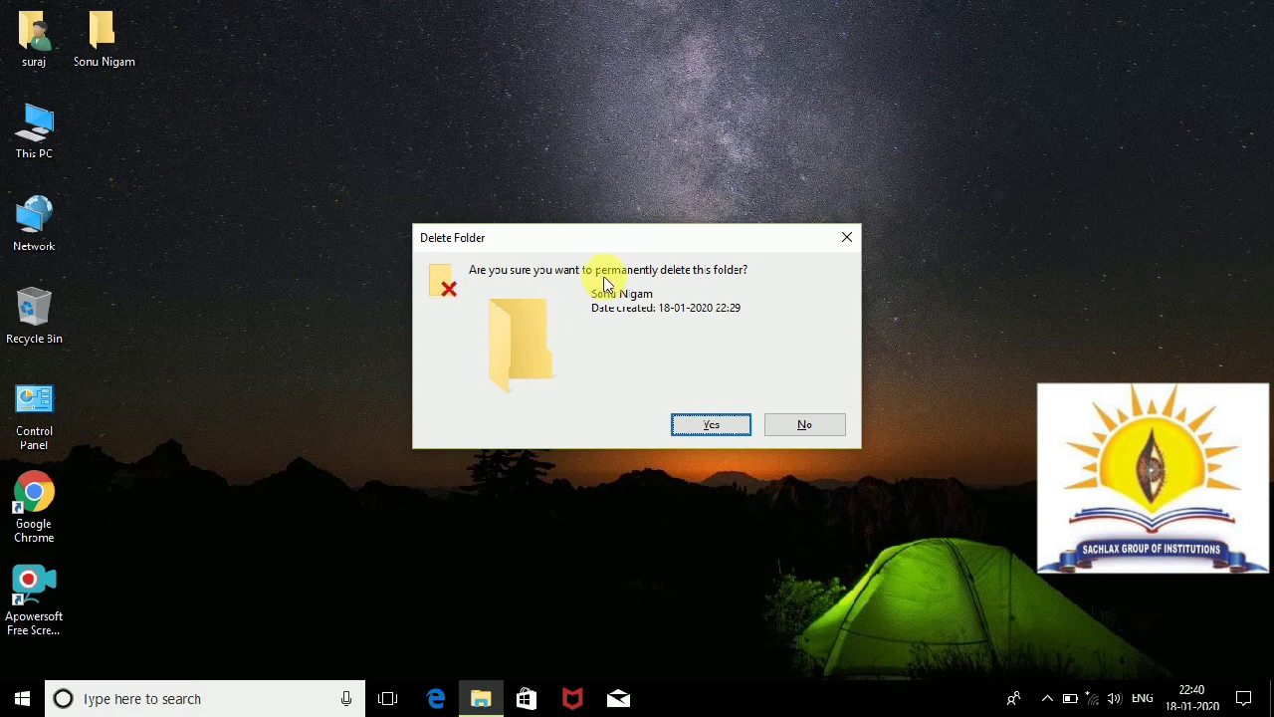
click(711, 425)
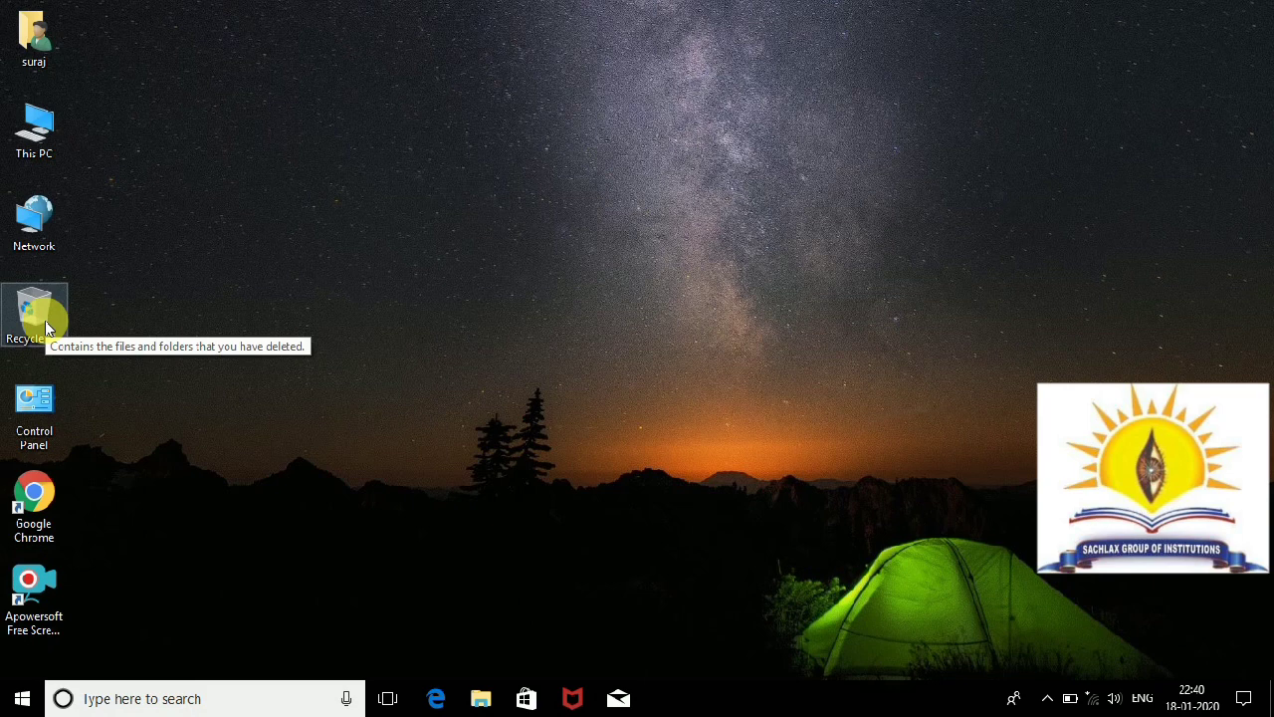
Step: Create a new Rich Text Document on the desktop and name it 1.txt
right_click(475, 316)
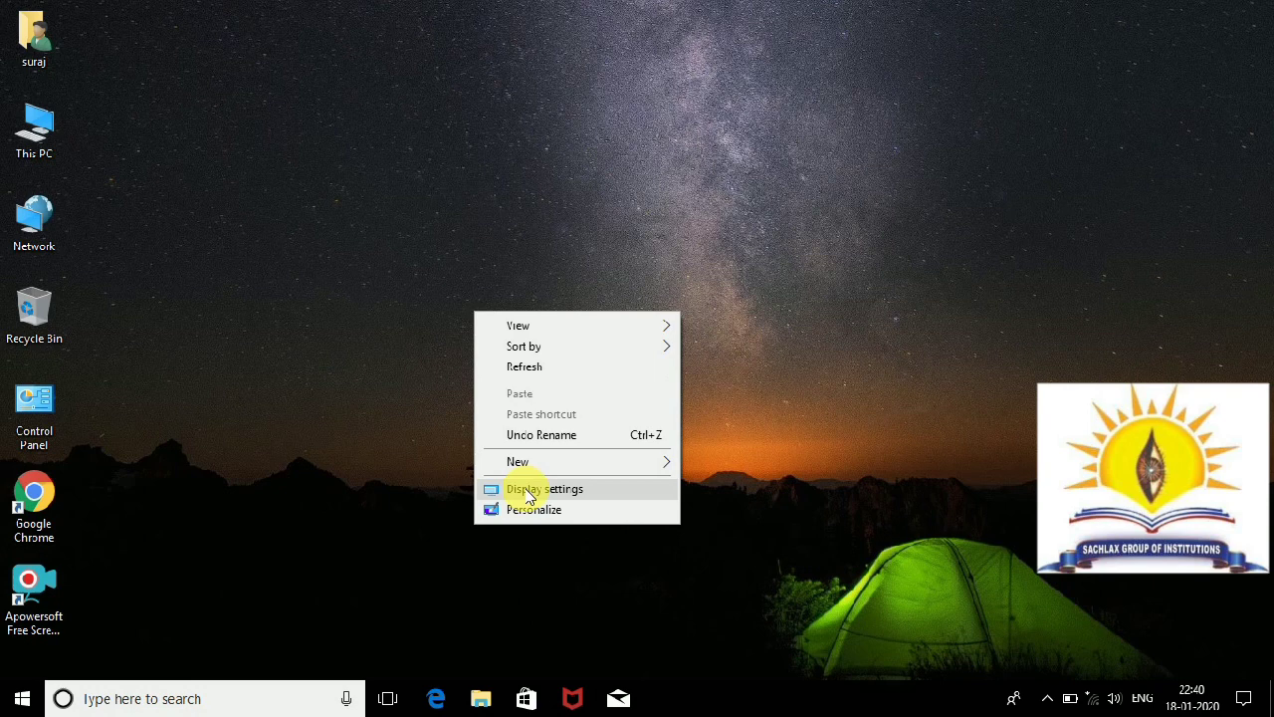
mouse_move(532, 463)
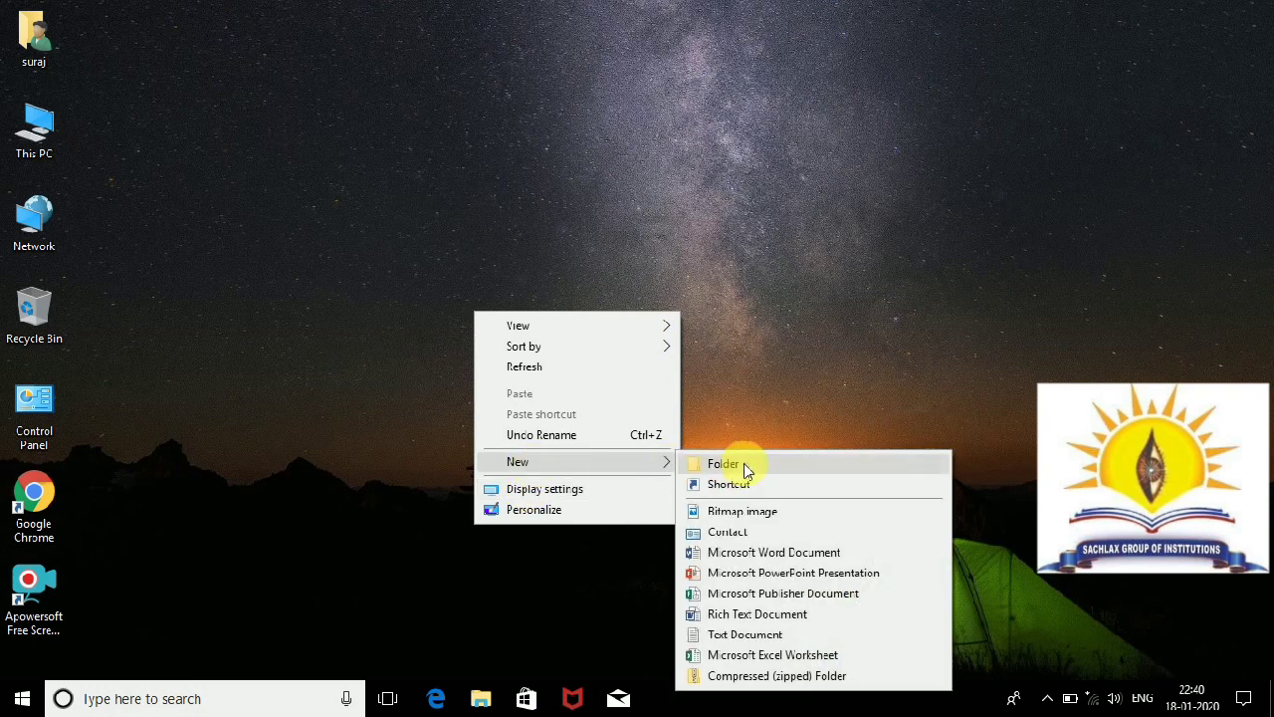
click(749, 616)
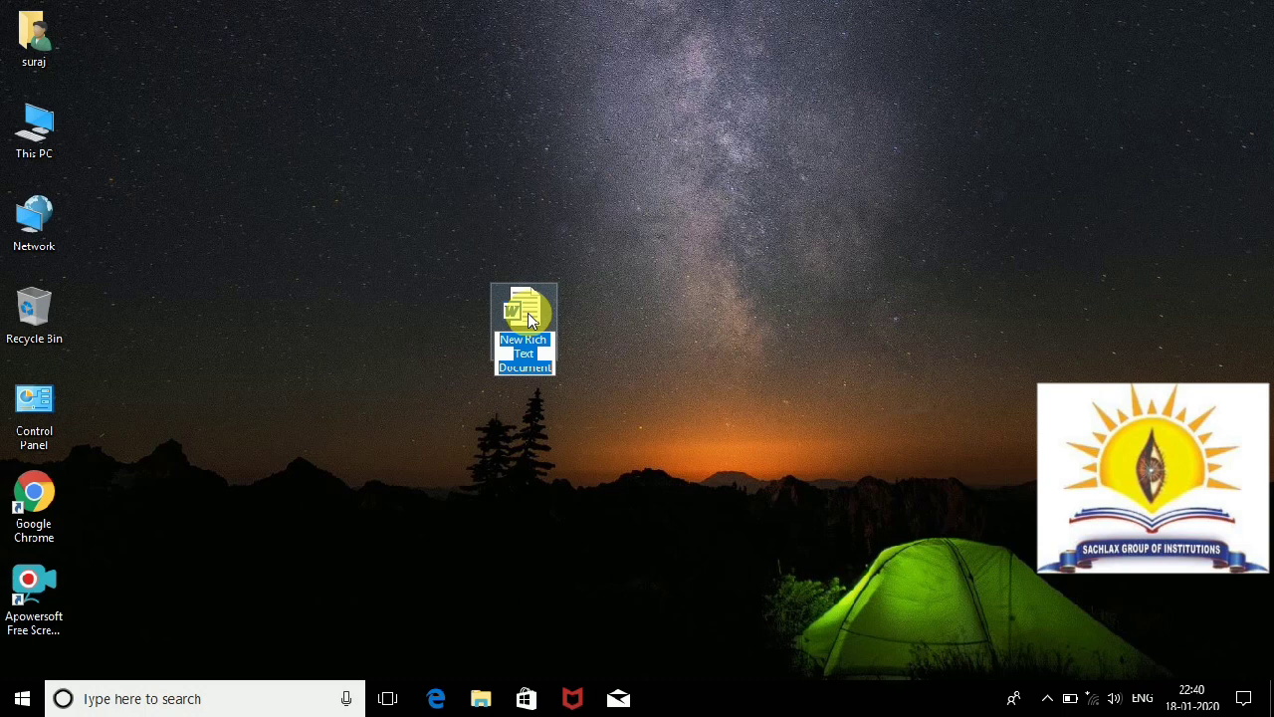
text(1.txt)
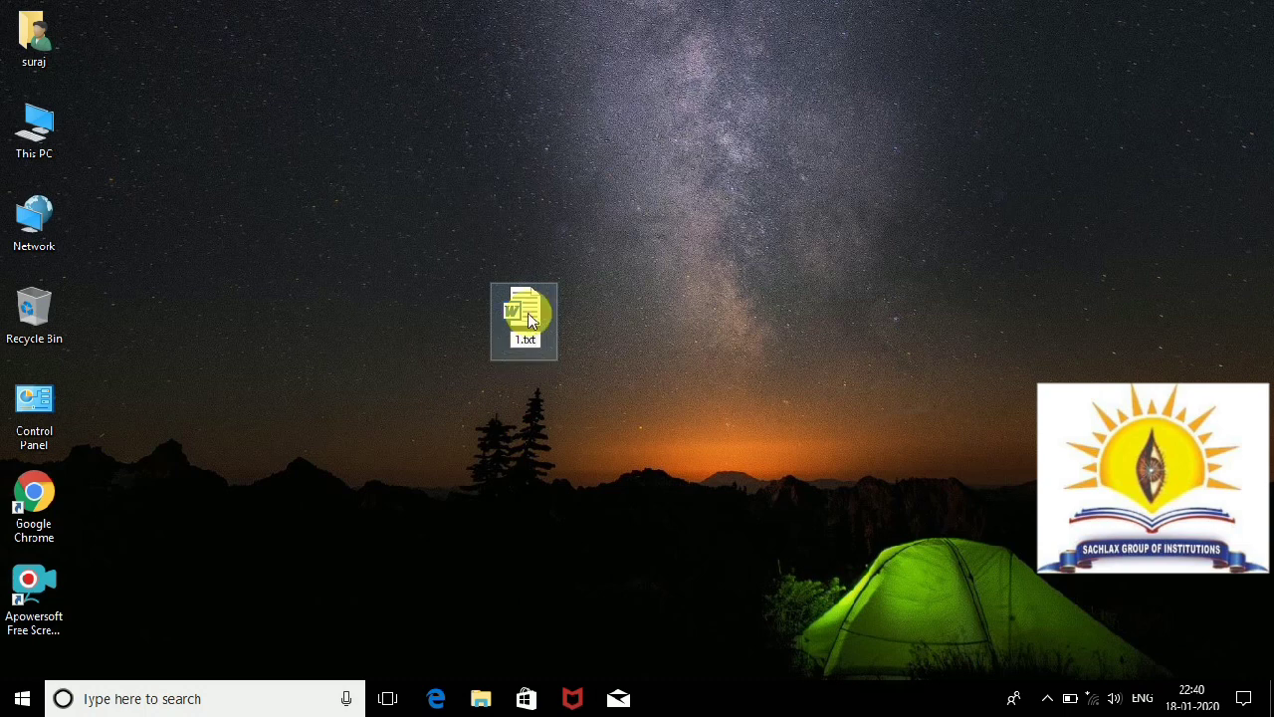
key(Return)
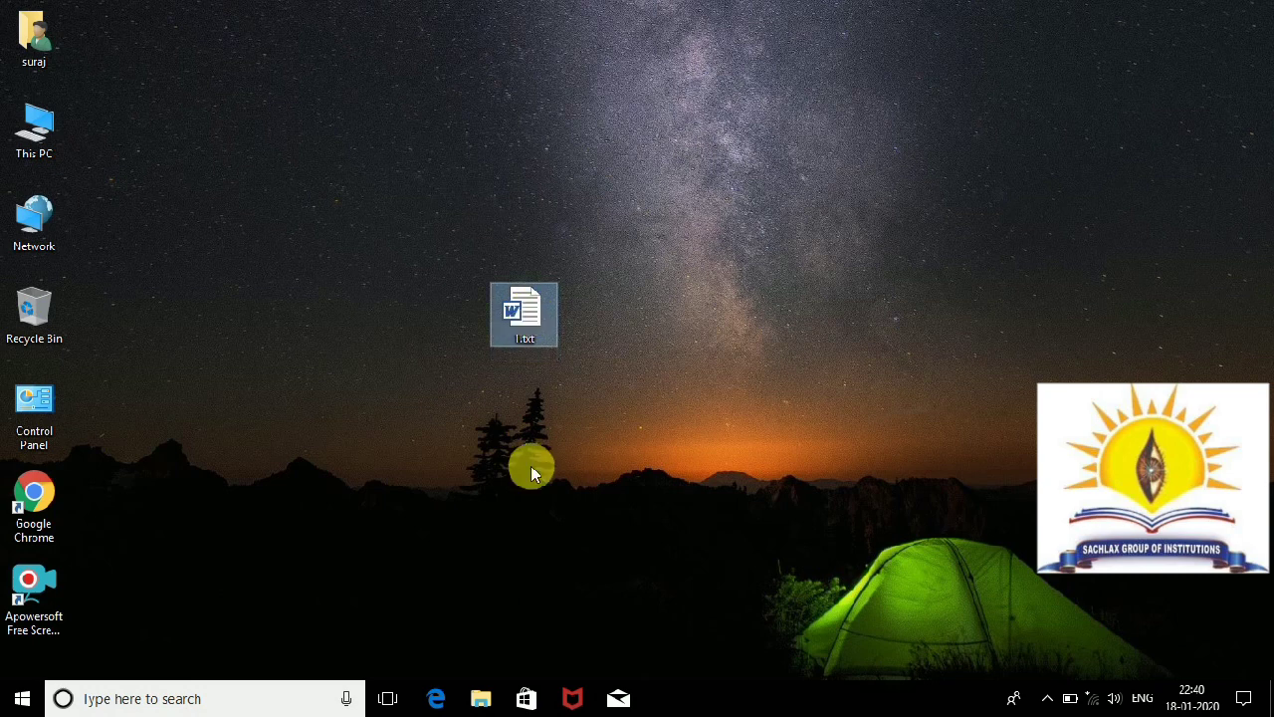
Step: Open the 1.txt document from the desktop in Word
right_click(553, 307)
click(597, 288)
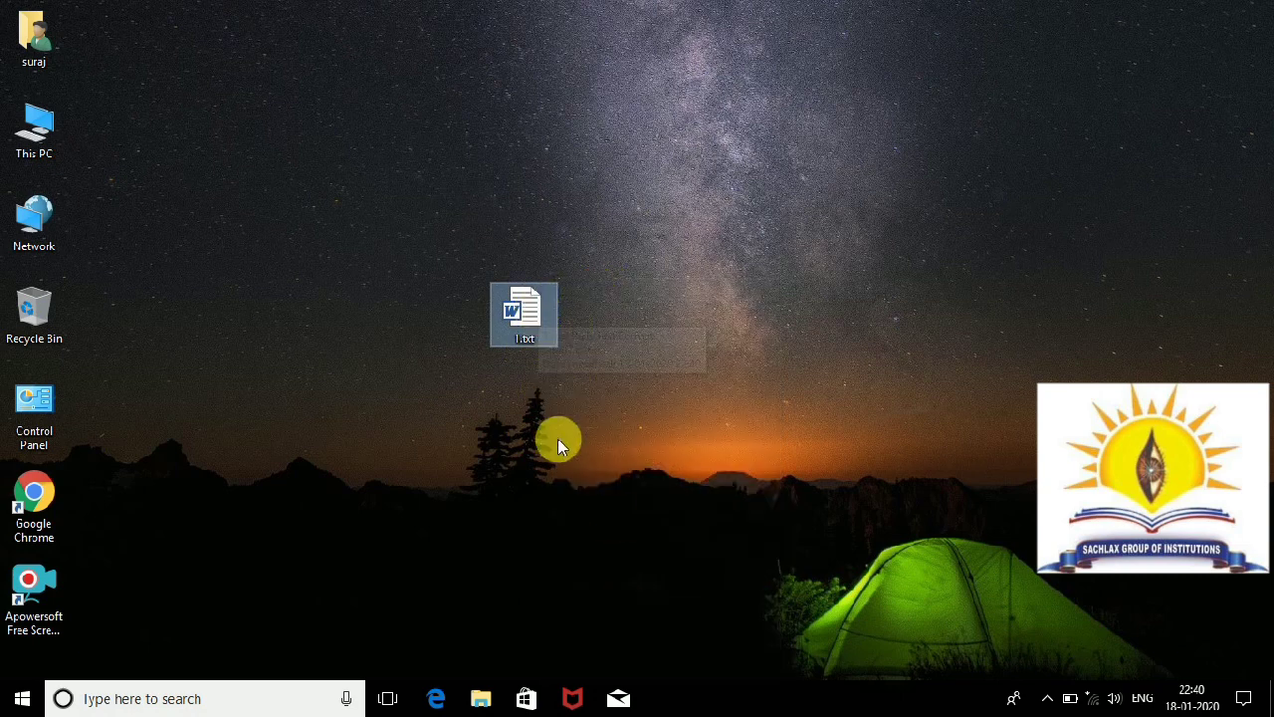
mouse_move(532, 311)
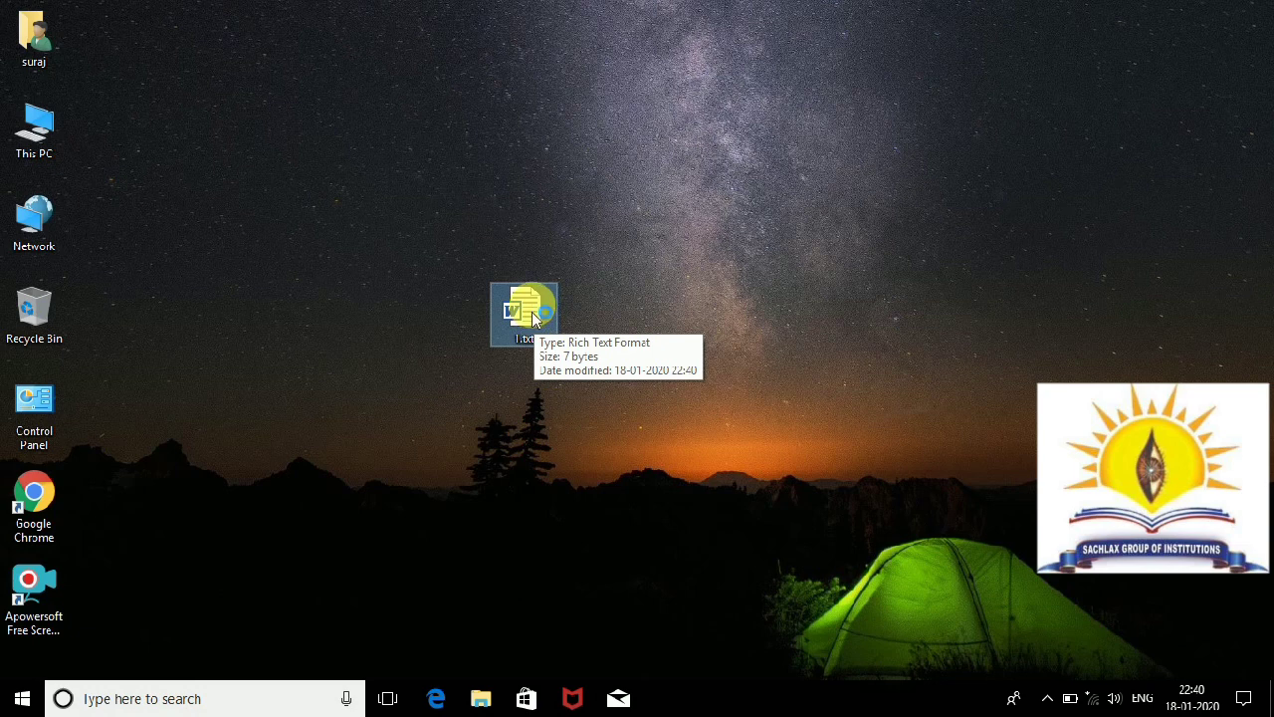
right_click(533, 312)
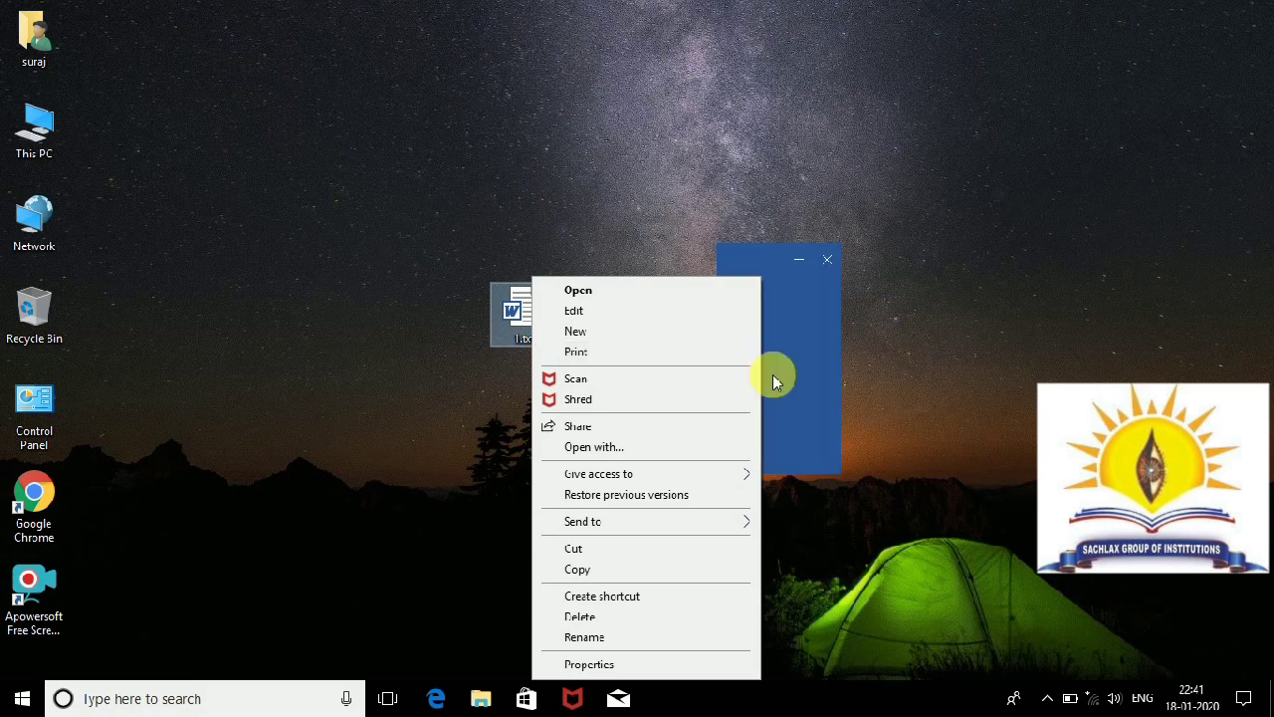
click(890, 457)
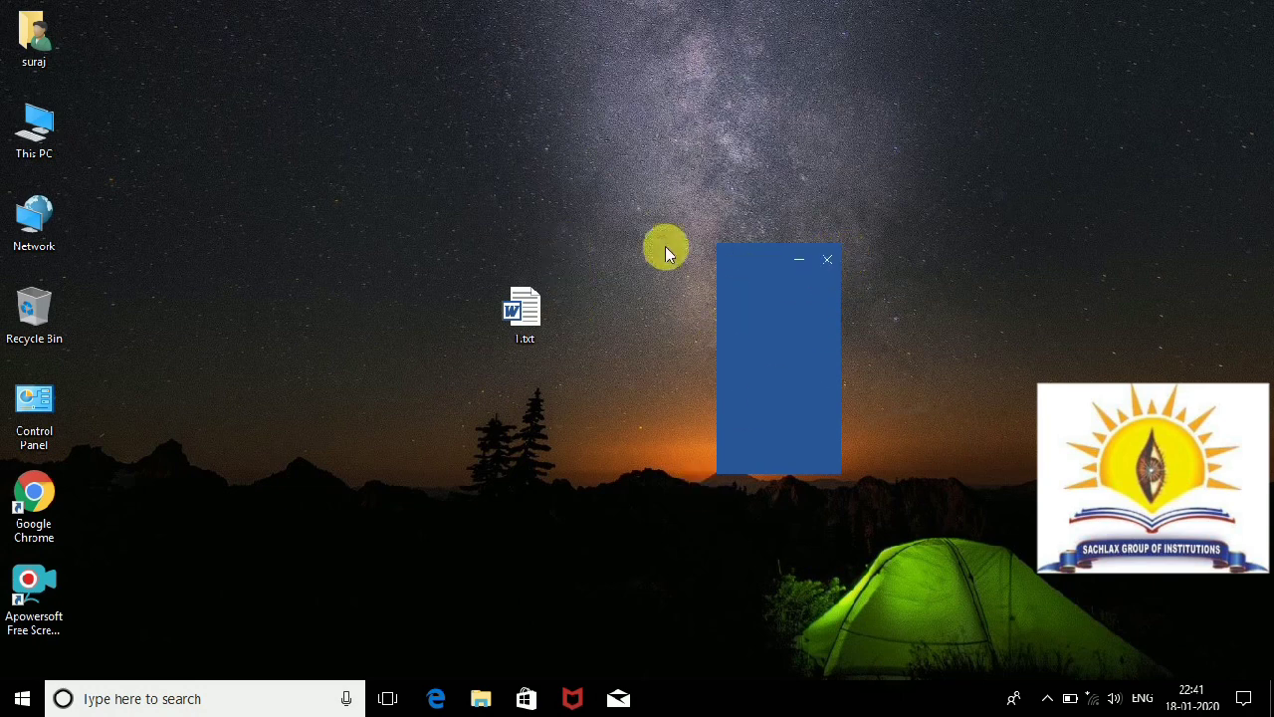
right_click(570, 247)
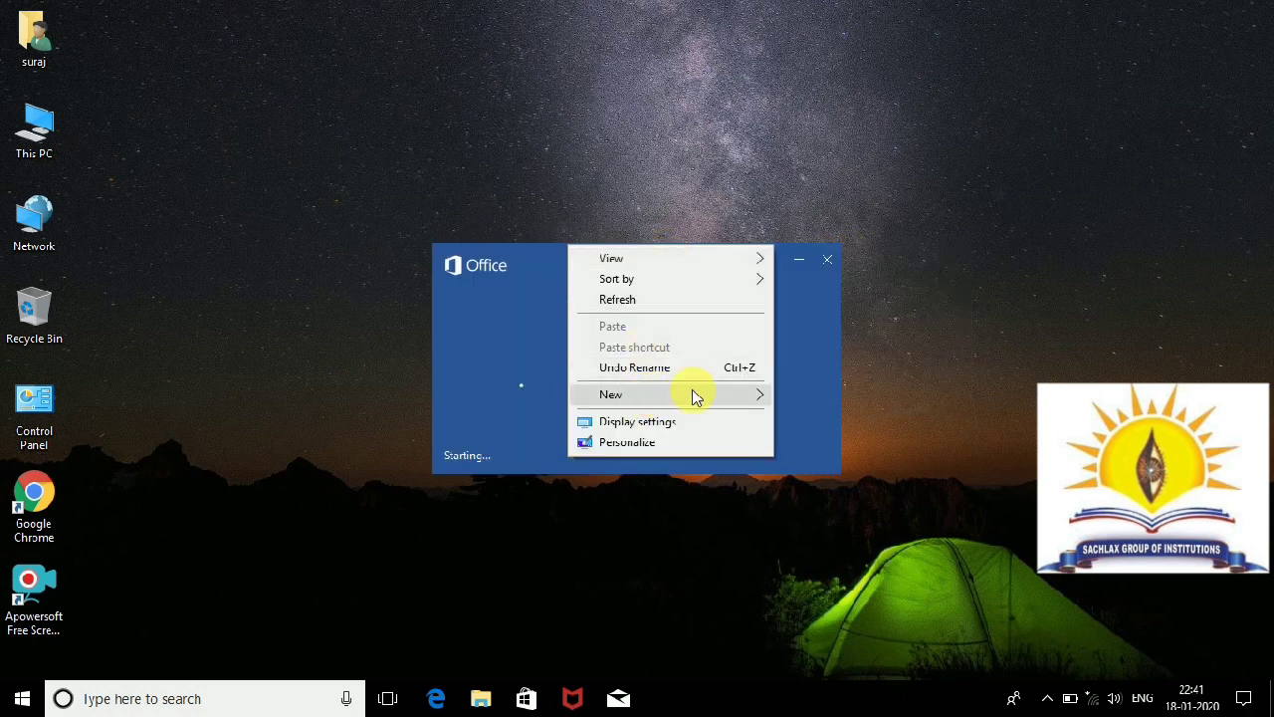
mouse_move(762, 396)
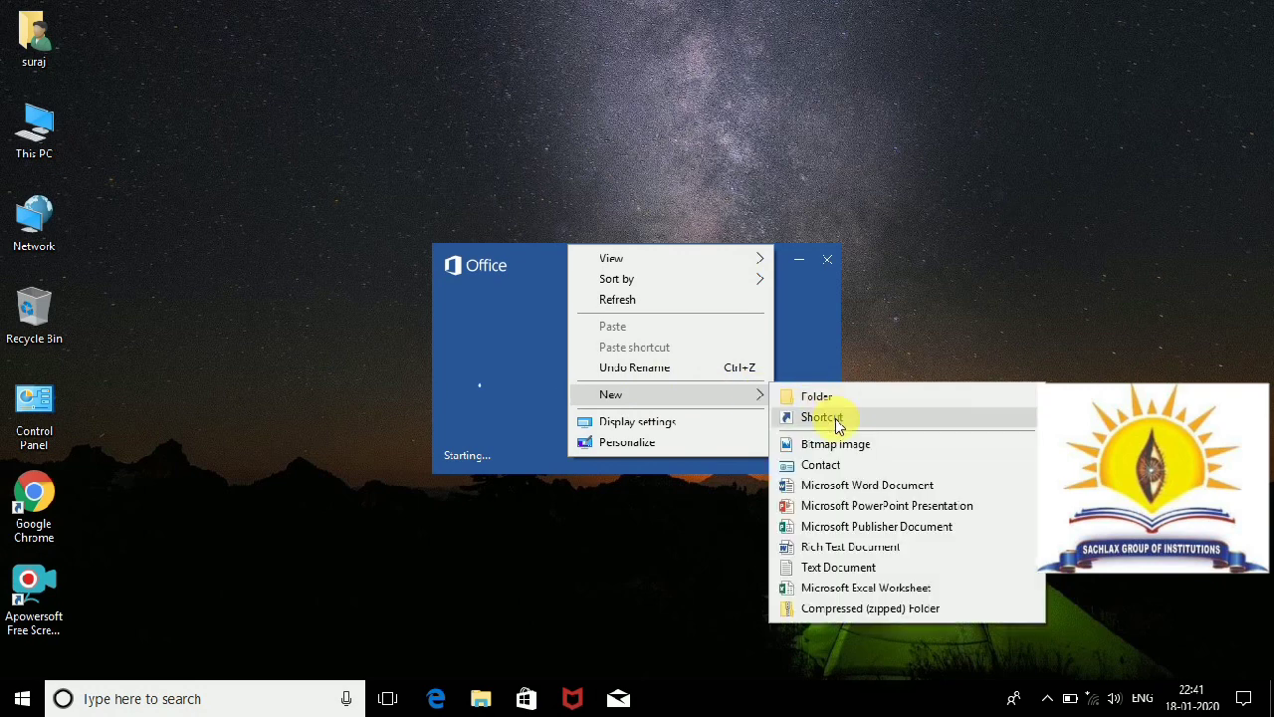
click(908, 298)
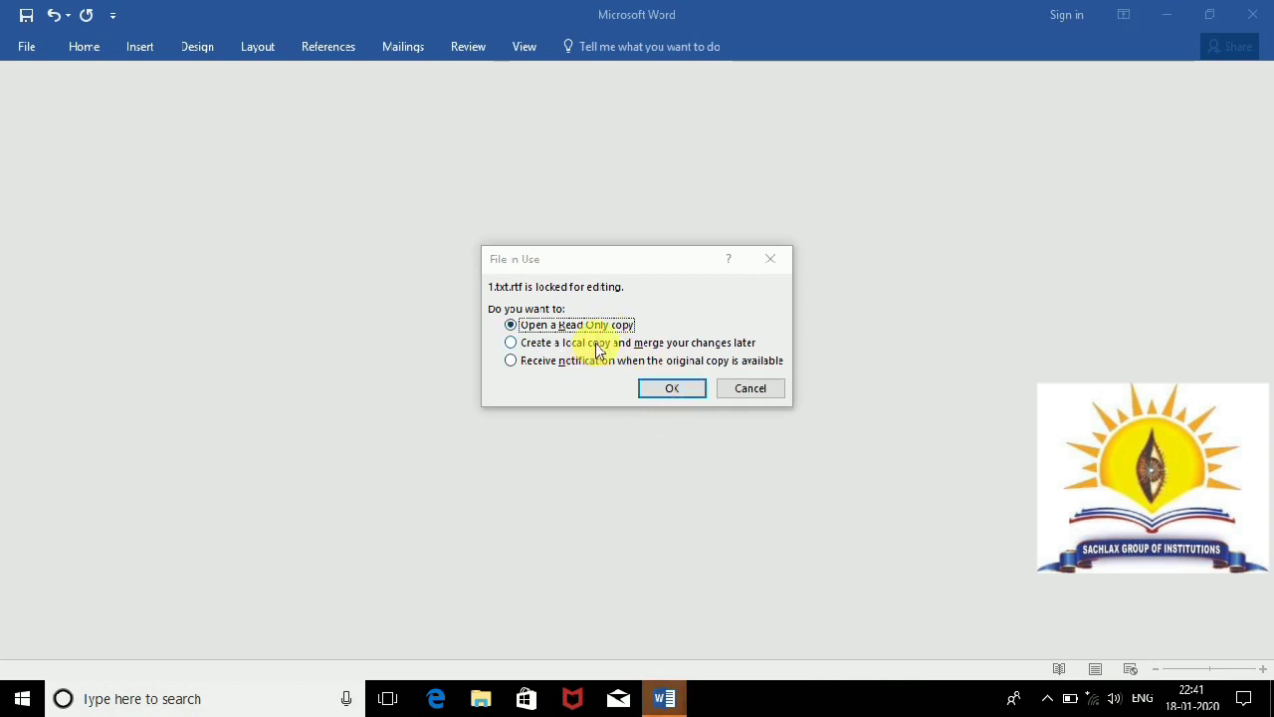
Step: Open 1.txt.rtf as a read-only copy, dismissing the connection prompt and accepting the Office license agreement
click(659, 386)
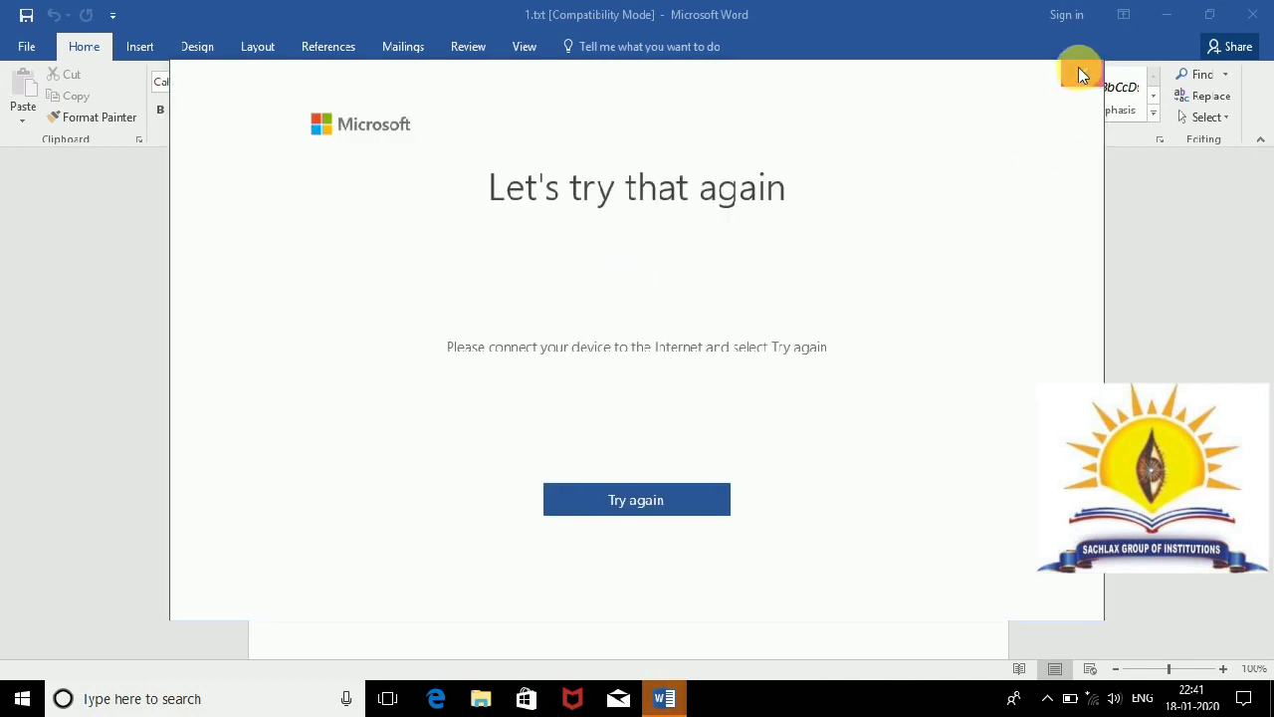
click(1078, 76)
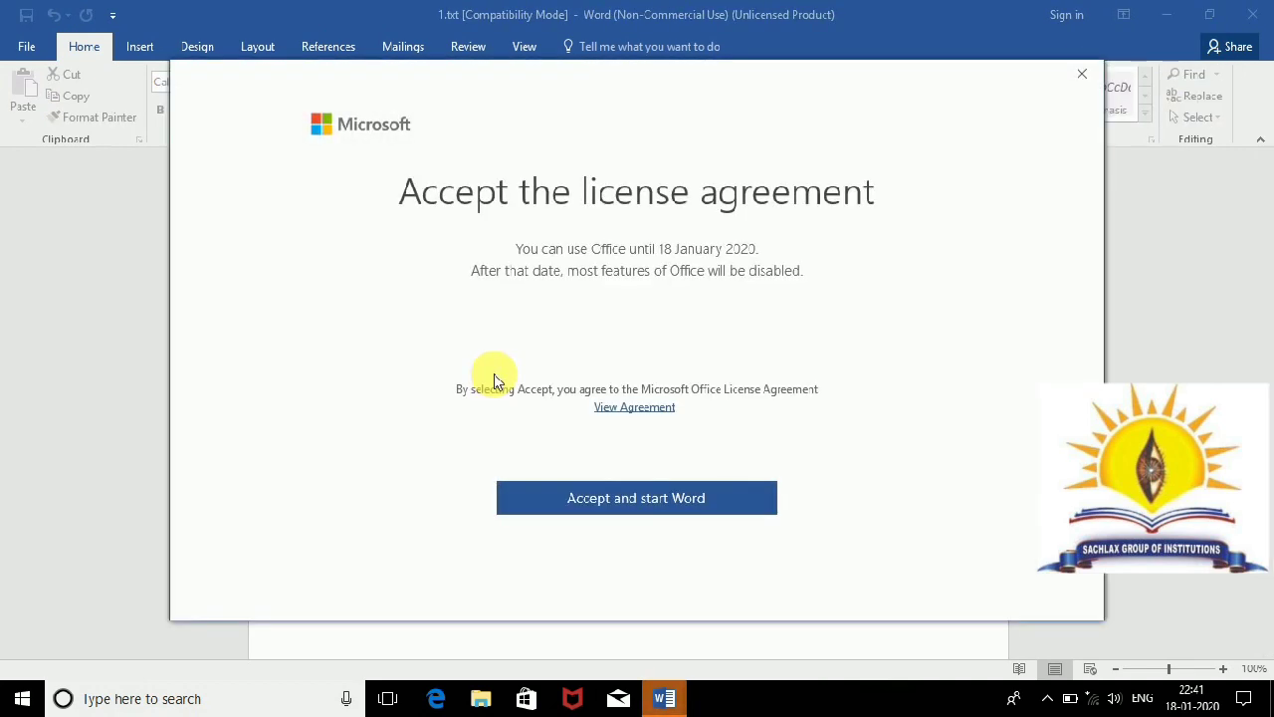
click(640, 501)
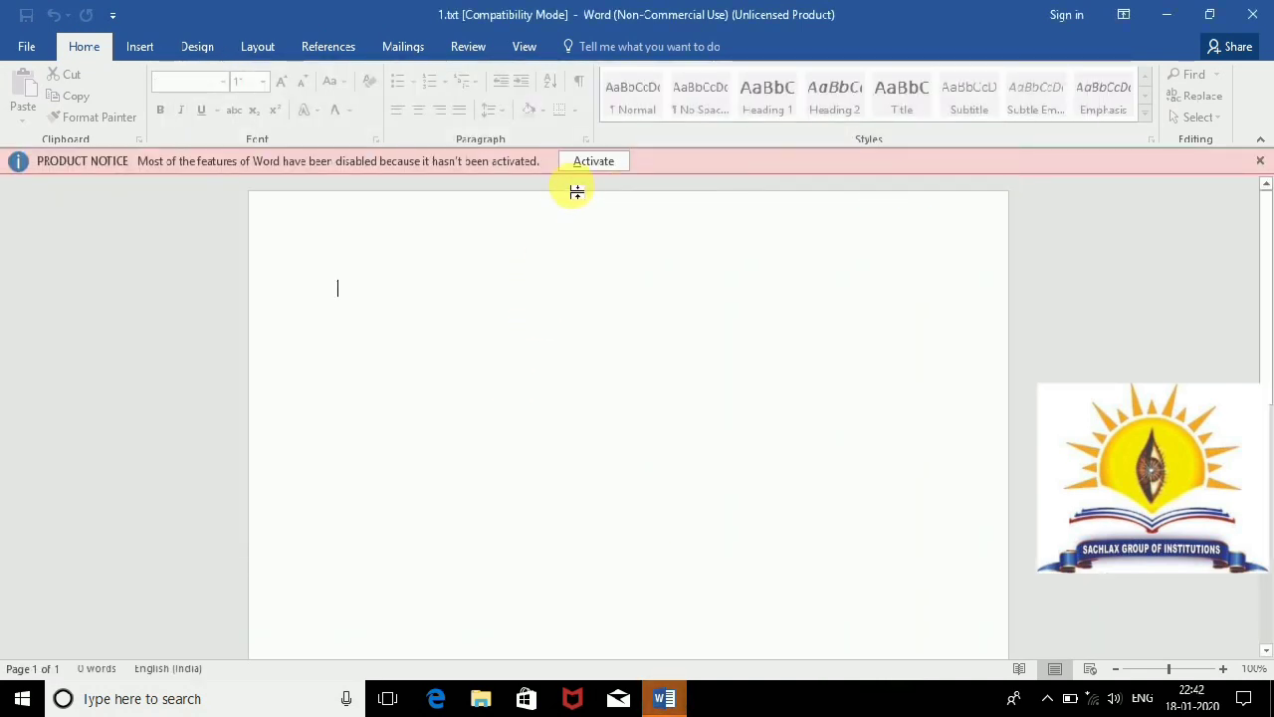
Step: Dismiss the product activation notice and try to add a new line to the blank document
click(1262, 164)
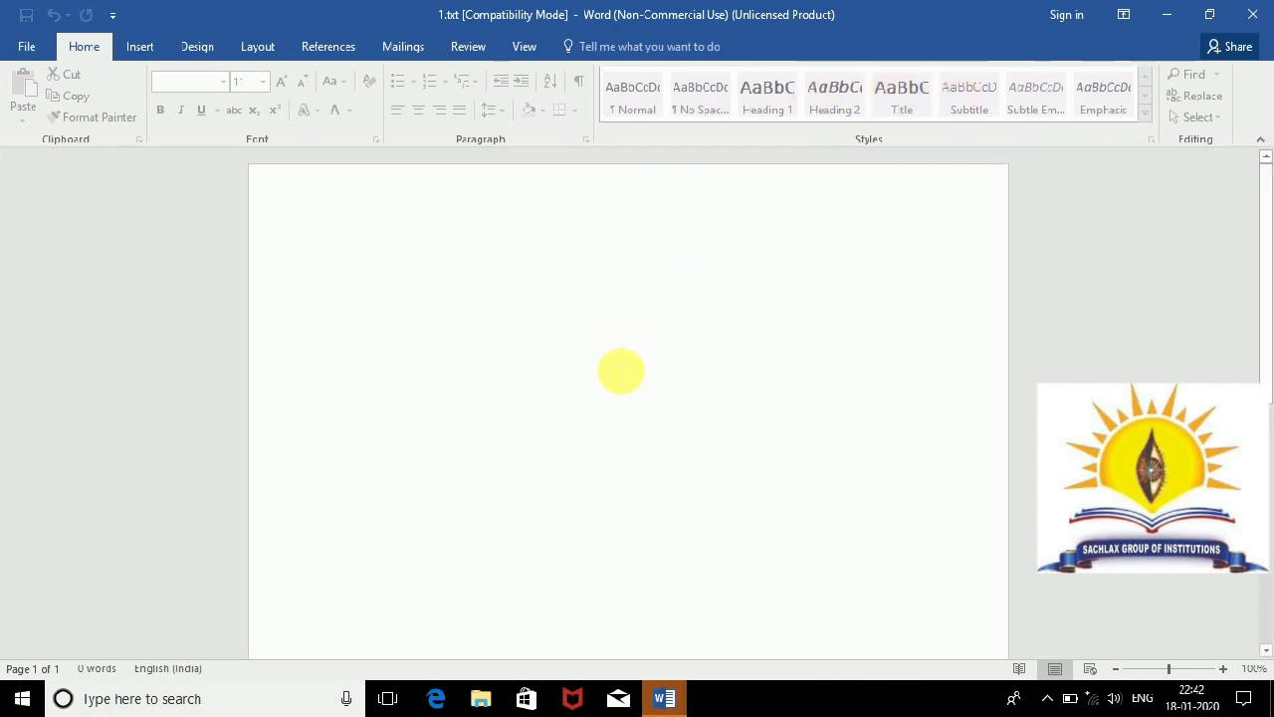
key(Return)
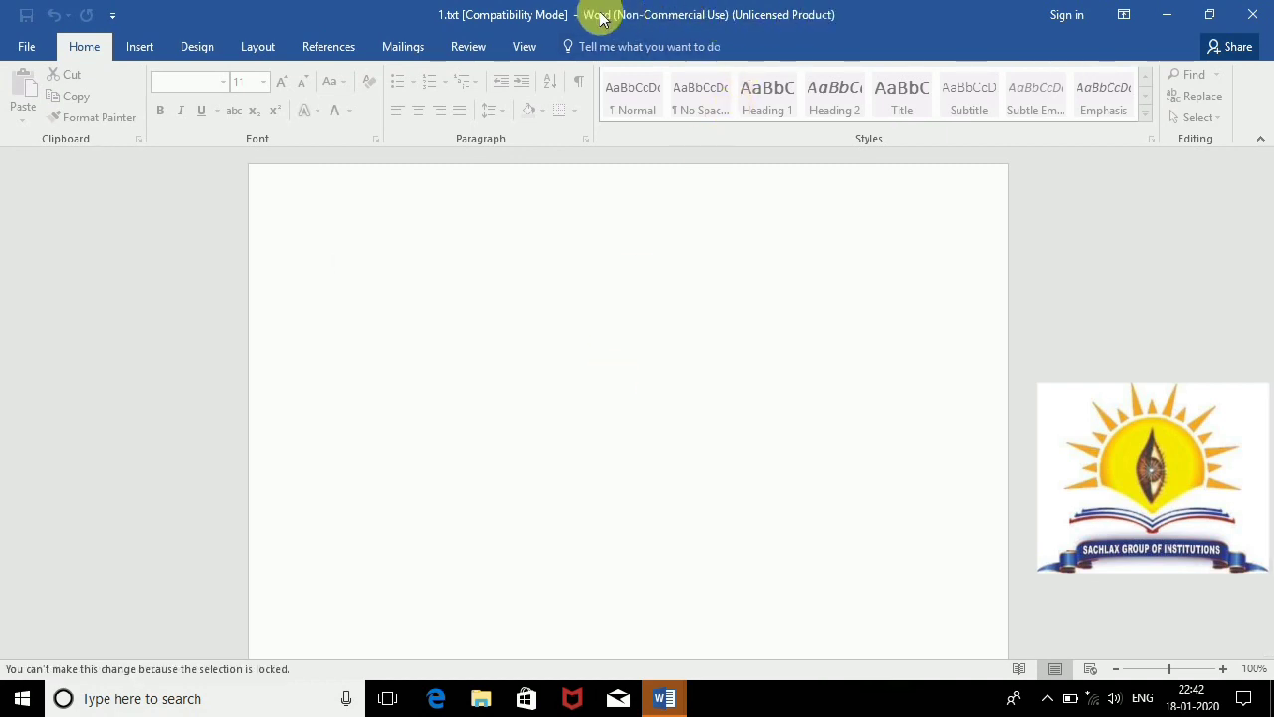
Step: Open 1.txt.rtf as a local copy for merging changes and dismiss the connection prompt after retrying it
click(1250, 18)
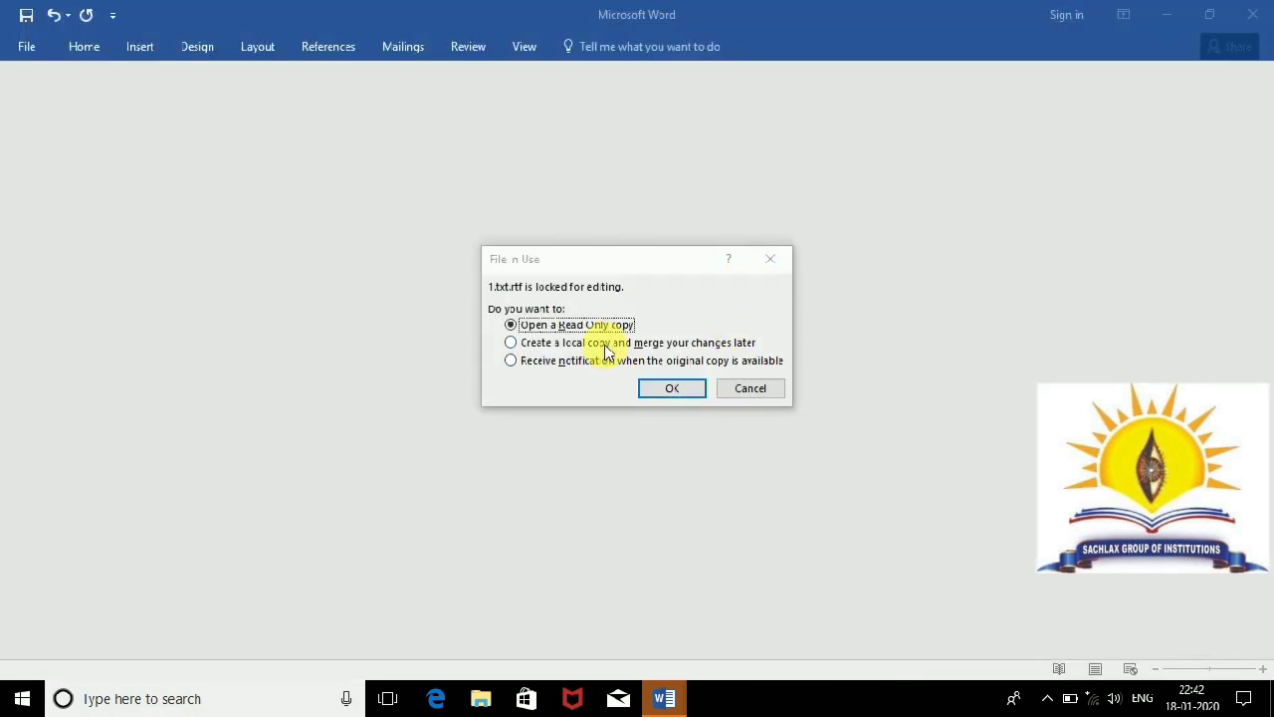
click(604, 345)
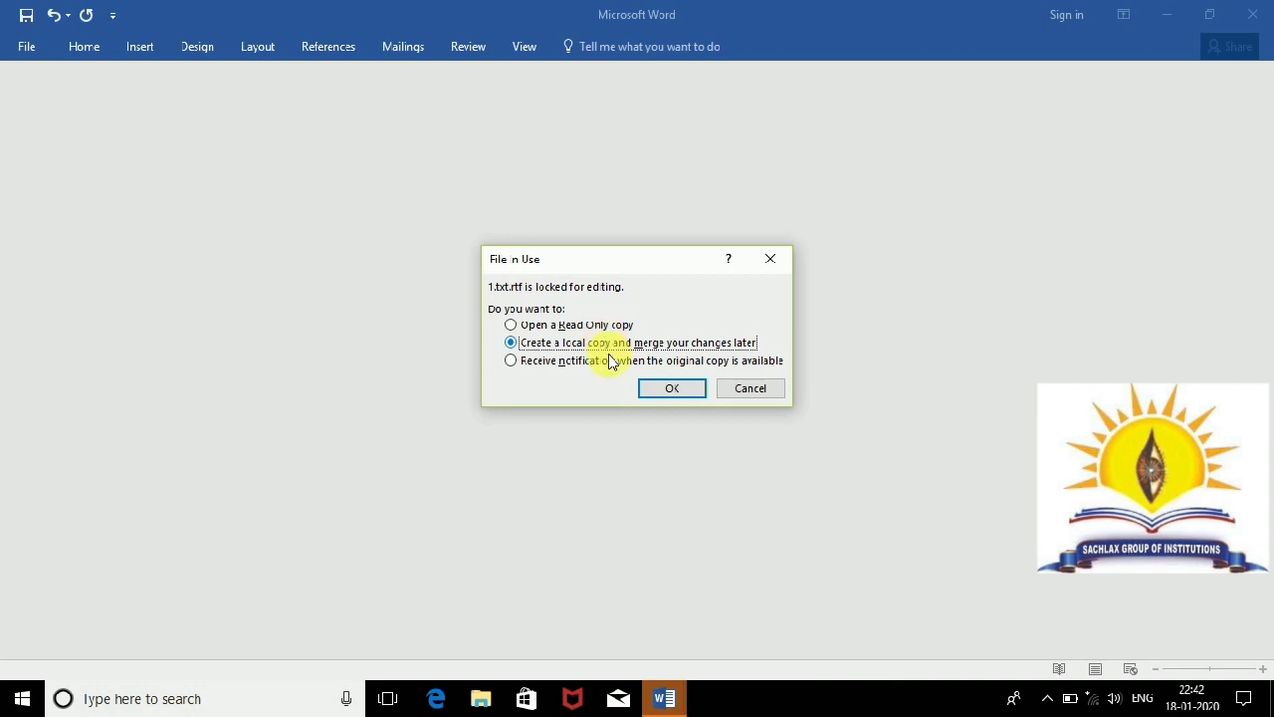
click(670, 389)
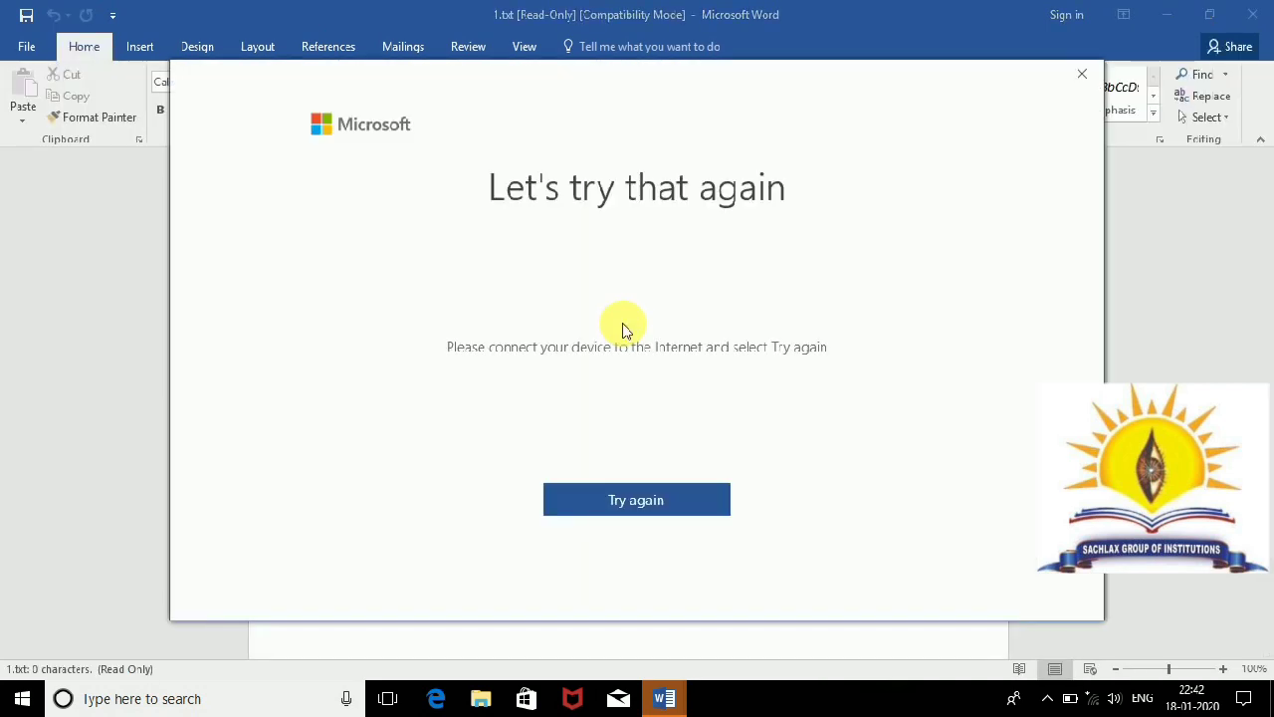
click(652, 498)
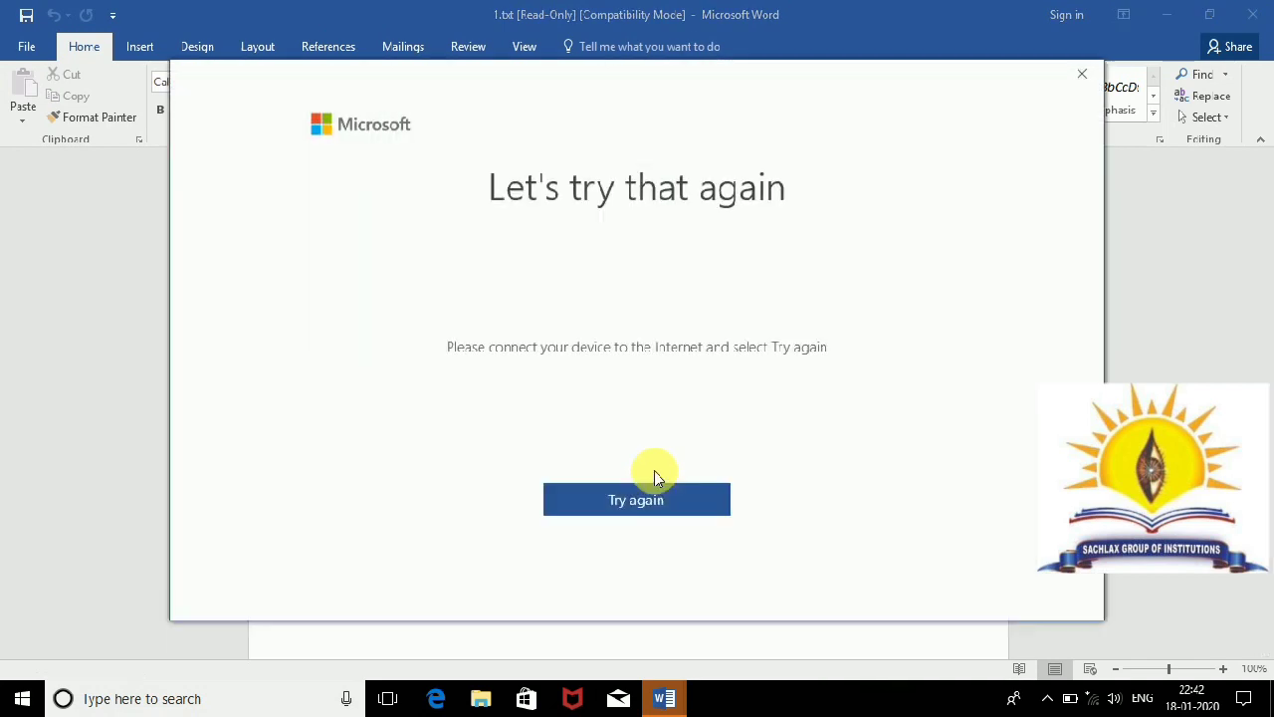
click(1081, 73)
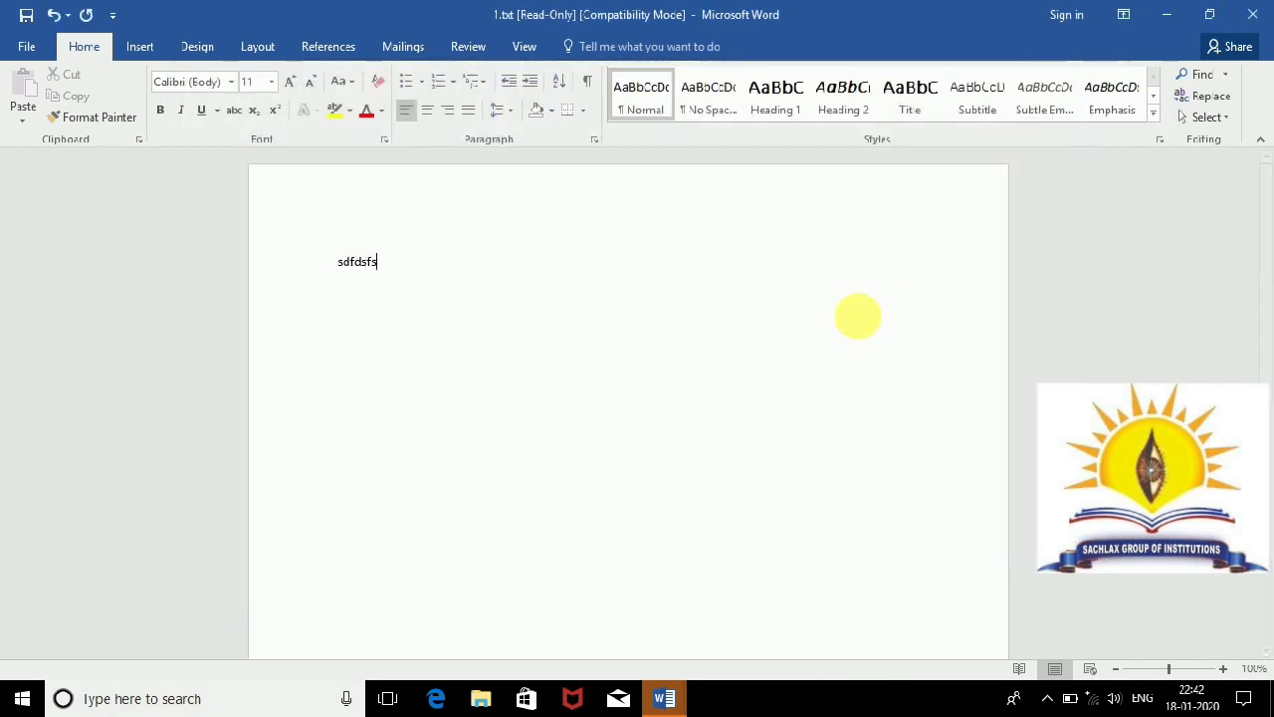
click(608, 396)
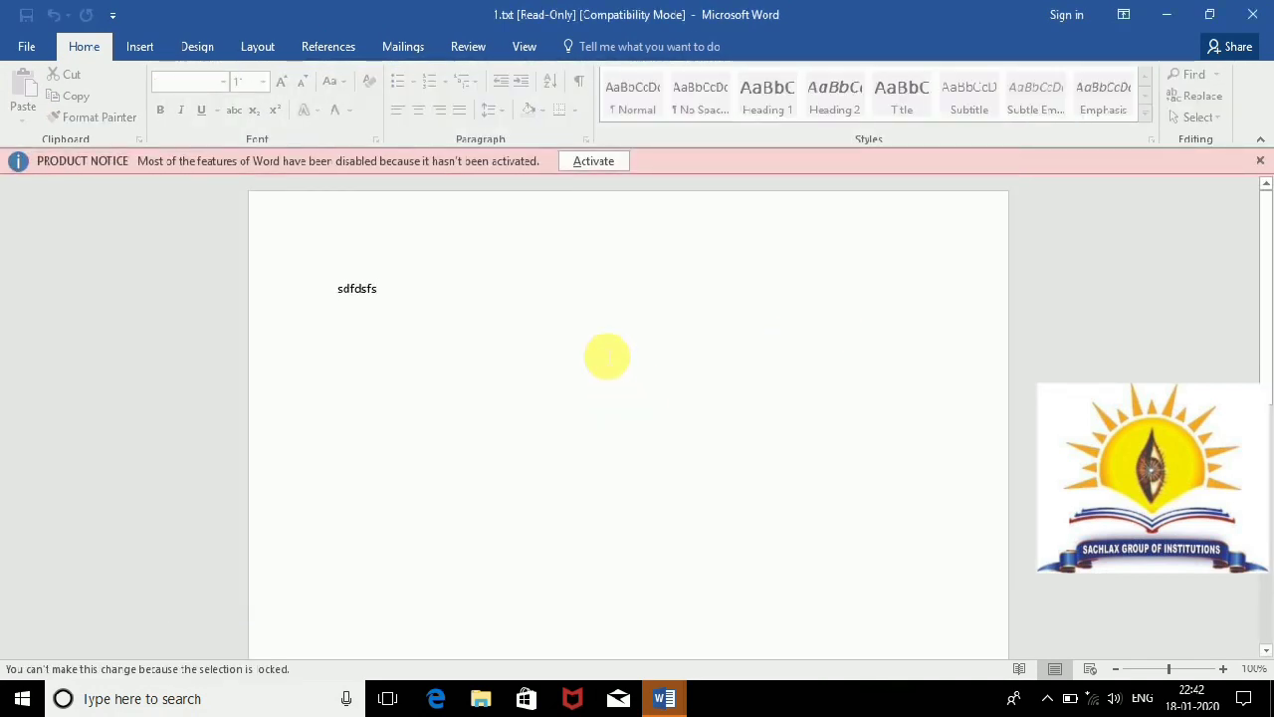
Step: Close all open Word windows, accepting the read-only copy of 1.txt.rtf when asked, and return to the desktop
click(1256, 14)
click(1256, 16)
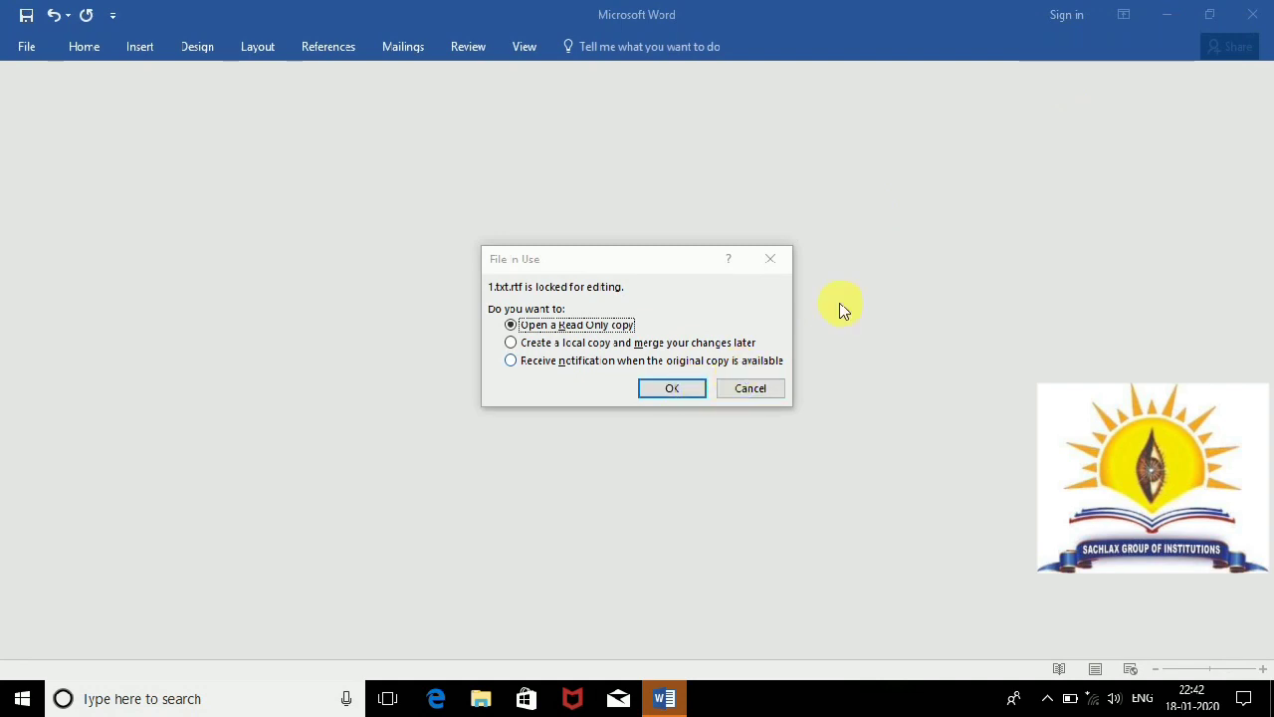
click(688, 389)
click(1255, 14)
click(1254, 16)
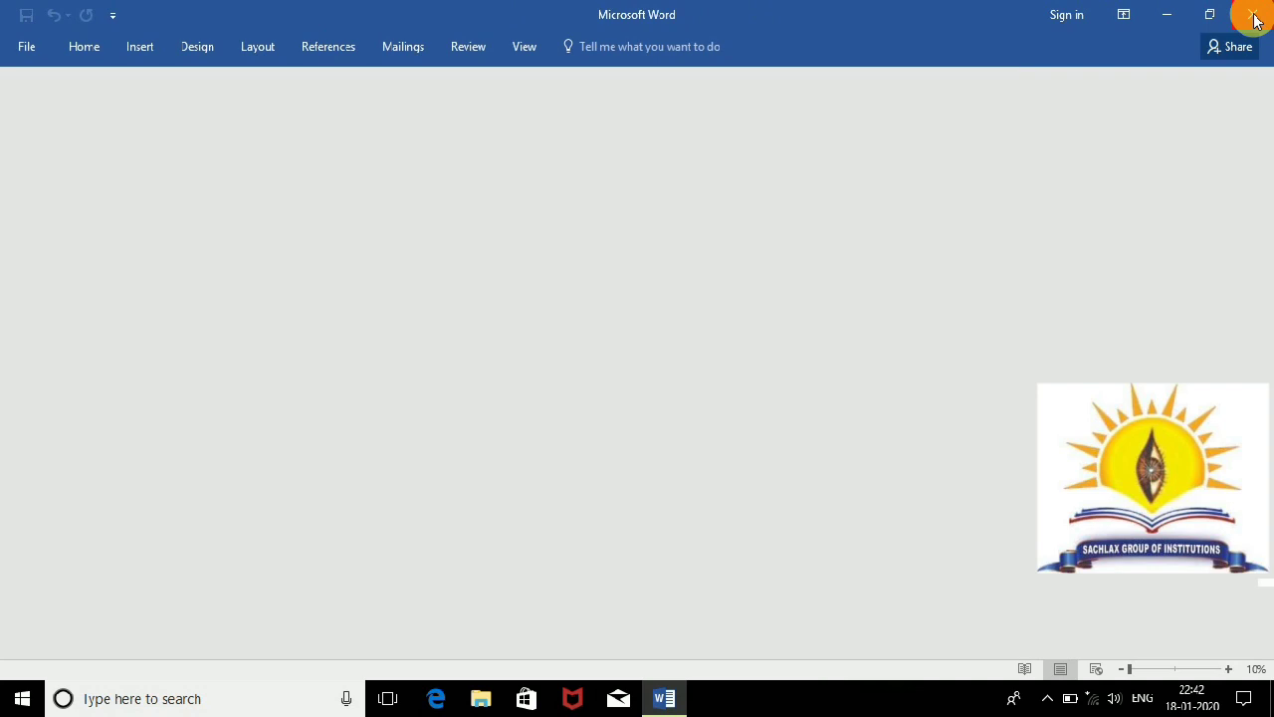
click(1255, 16)
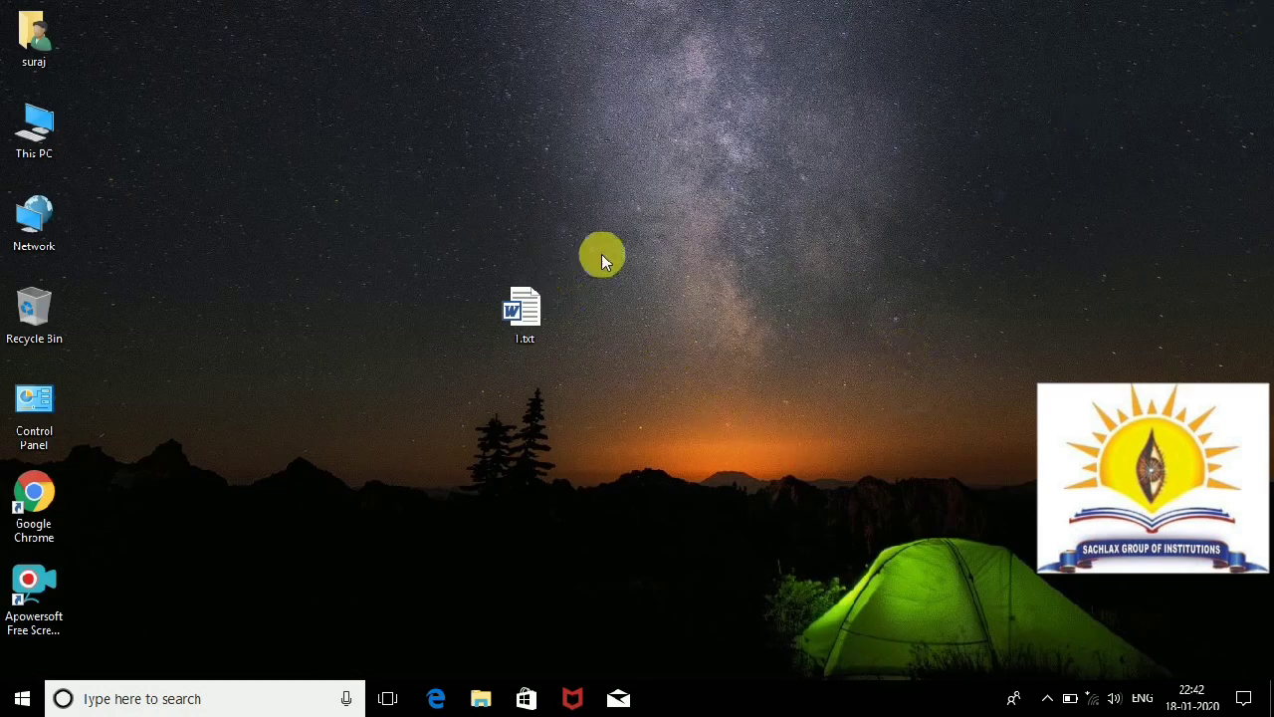
Step: Look over the desktop's view and creation options and refresh the desktop twice
right_click(655, 262)
mouse_move(725, 271)
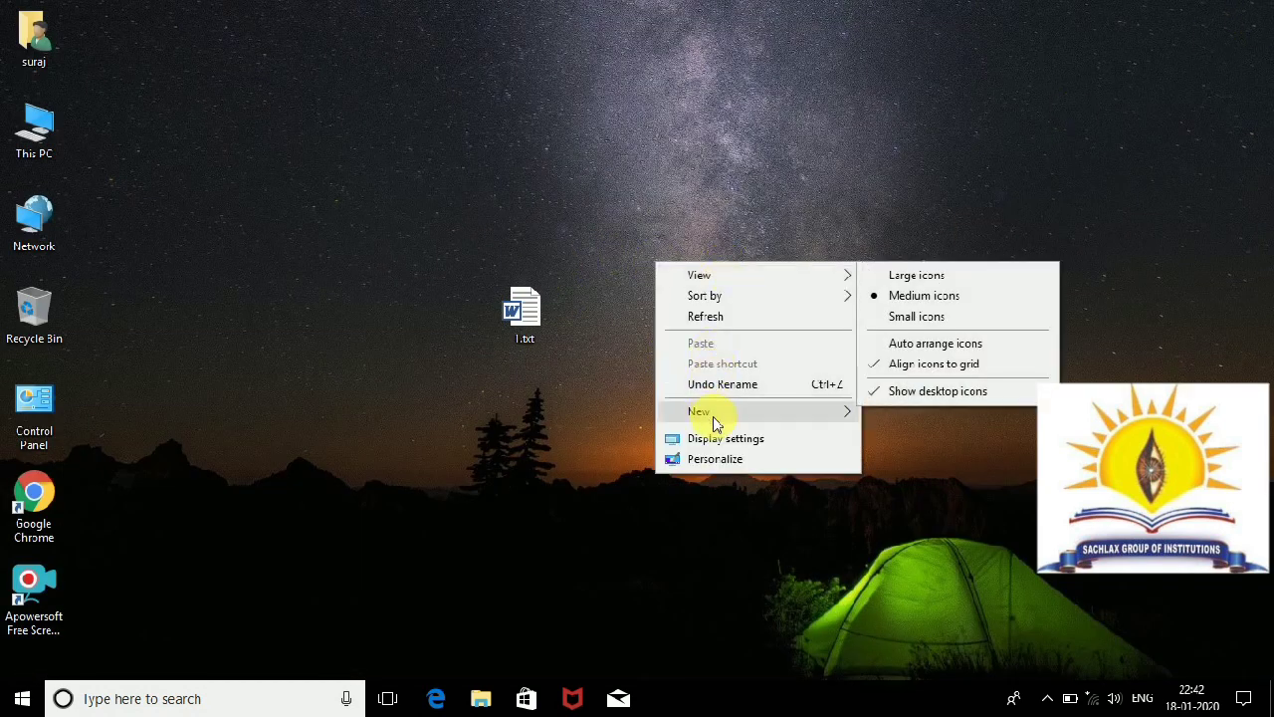
mouse_move(744, 420)
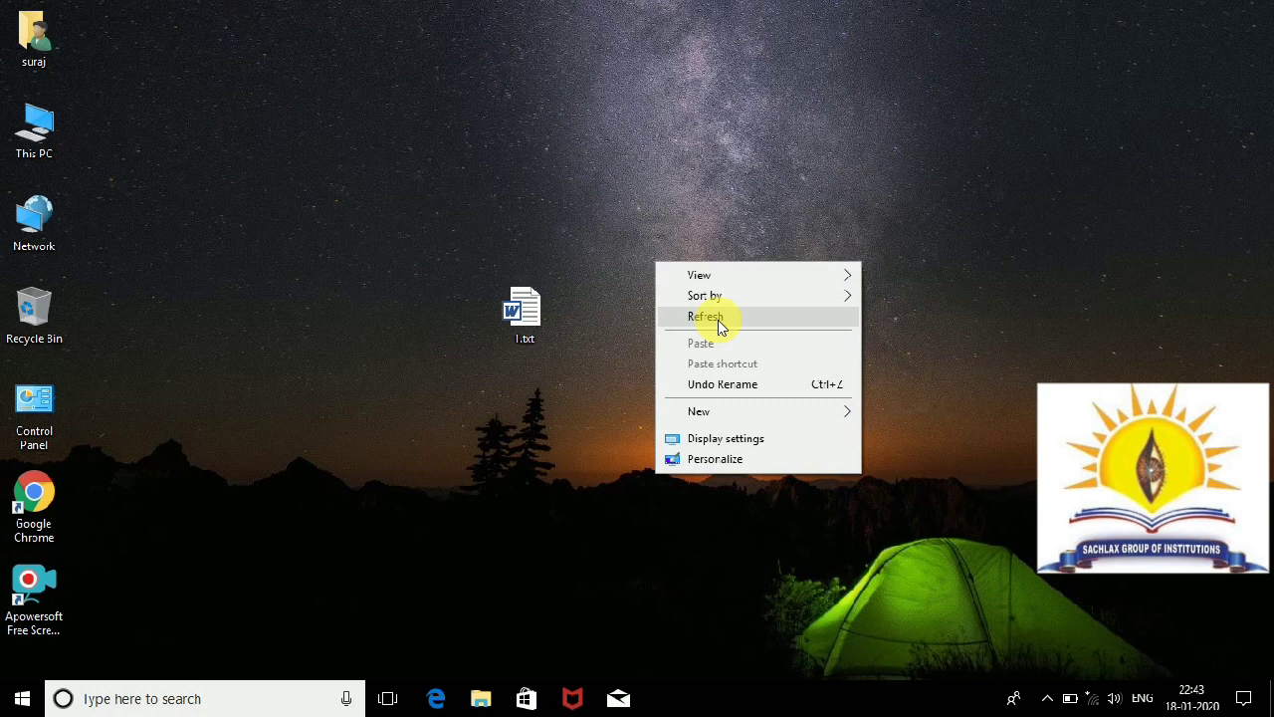
click(736, 318)
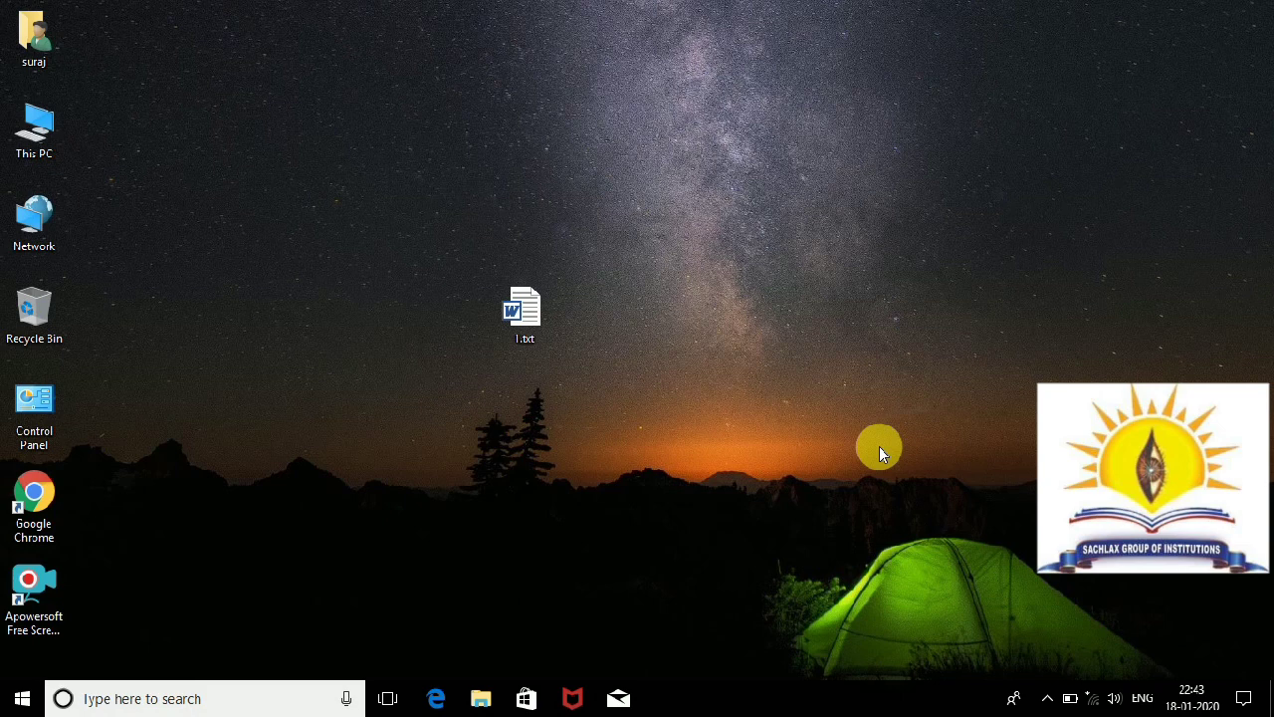
right_click(601, 279)
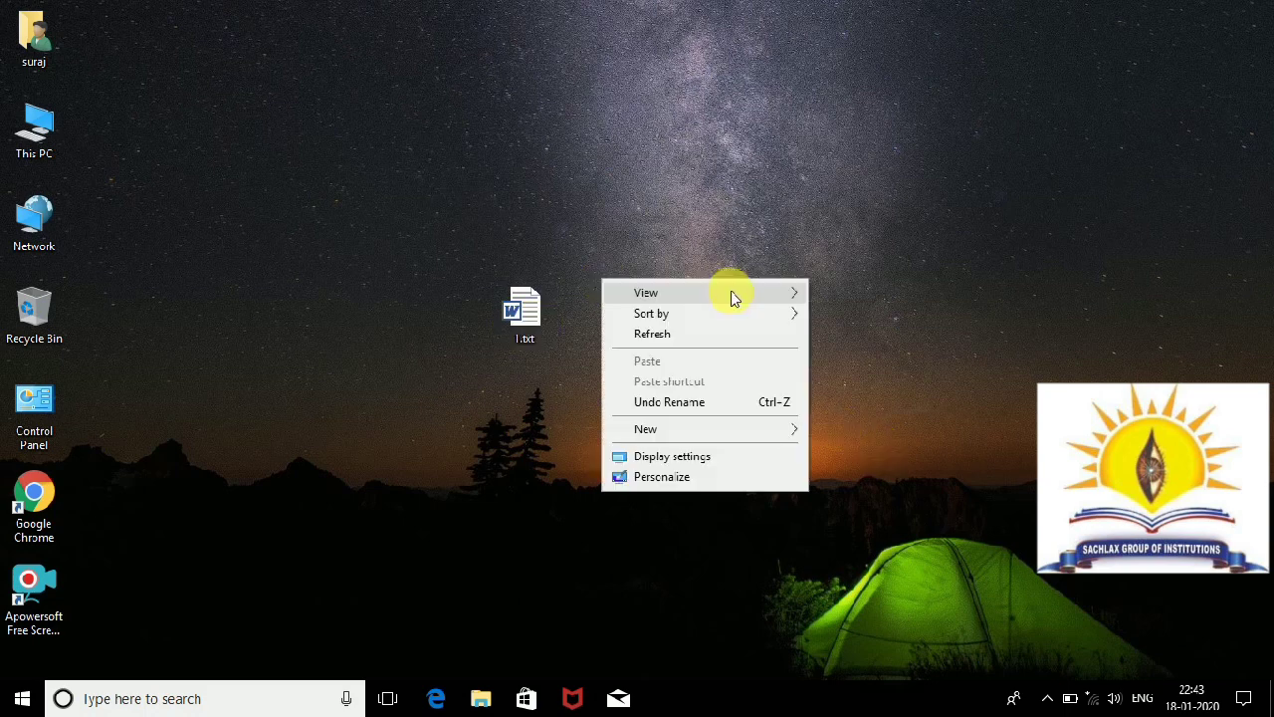
click(681, 336)
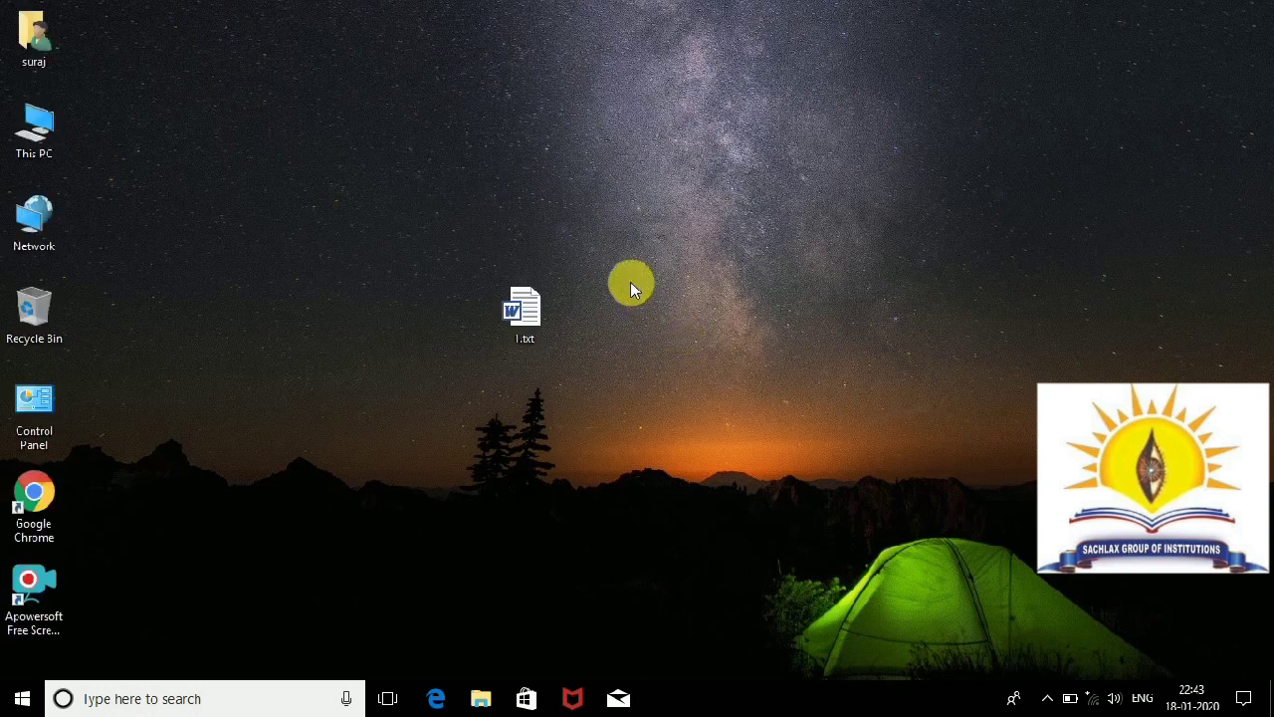
Step: Sort the desktop icons by name
right_click(588, 235)
mouse_move(685, 248)
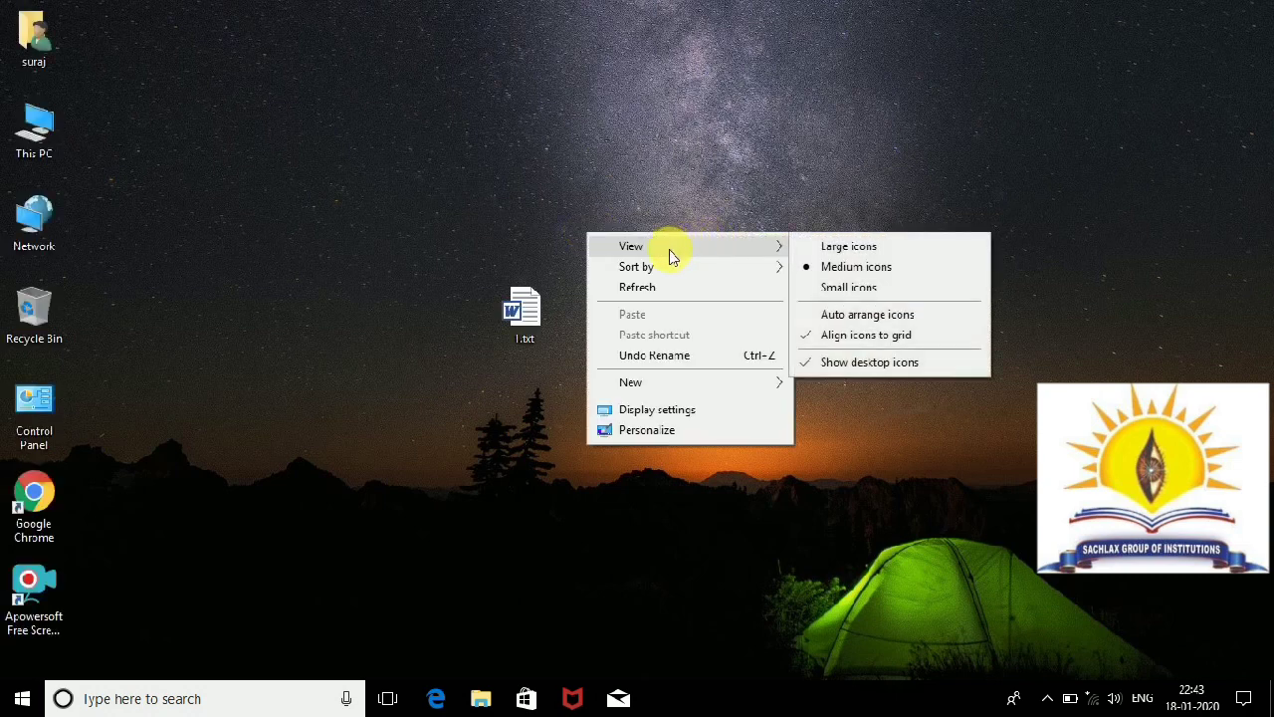
mouse_move(672, 278)
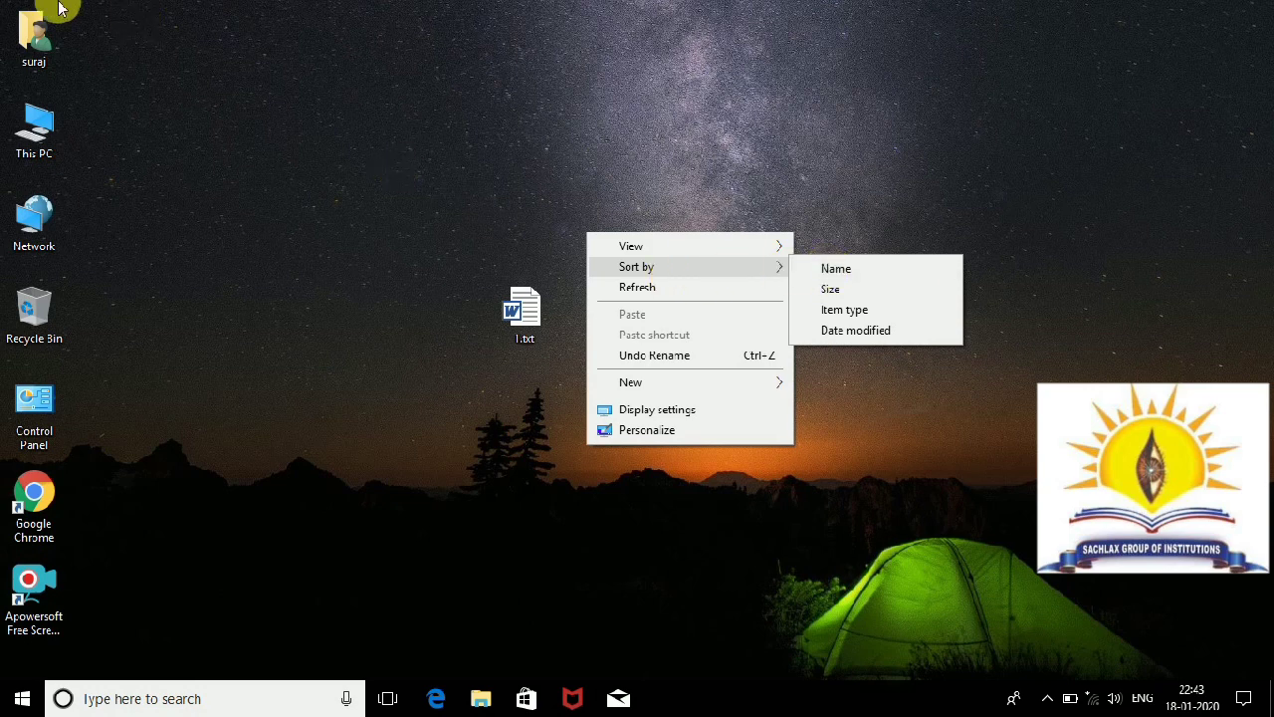
click(852, 269)
Step: Change the desktop icons to large size and return them to medium
right_click(585, 201)
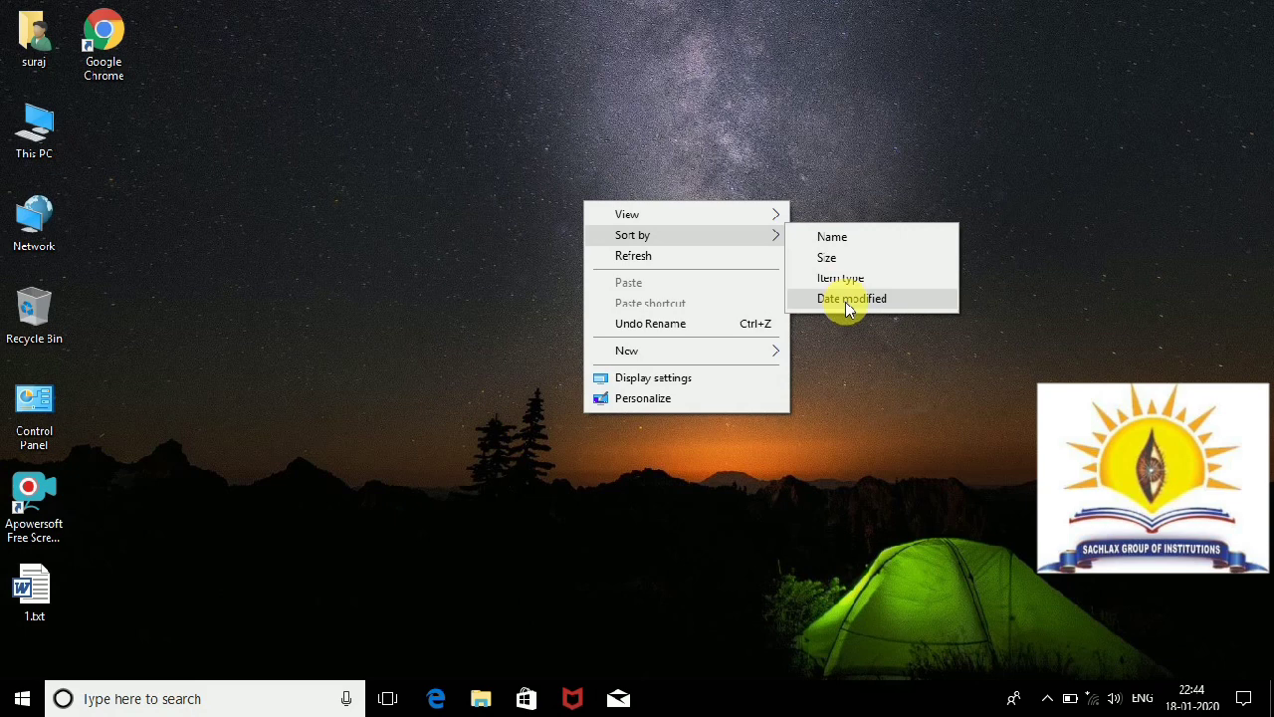
mouse_move(747, 214)
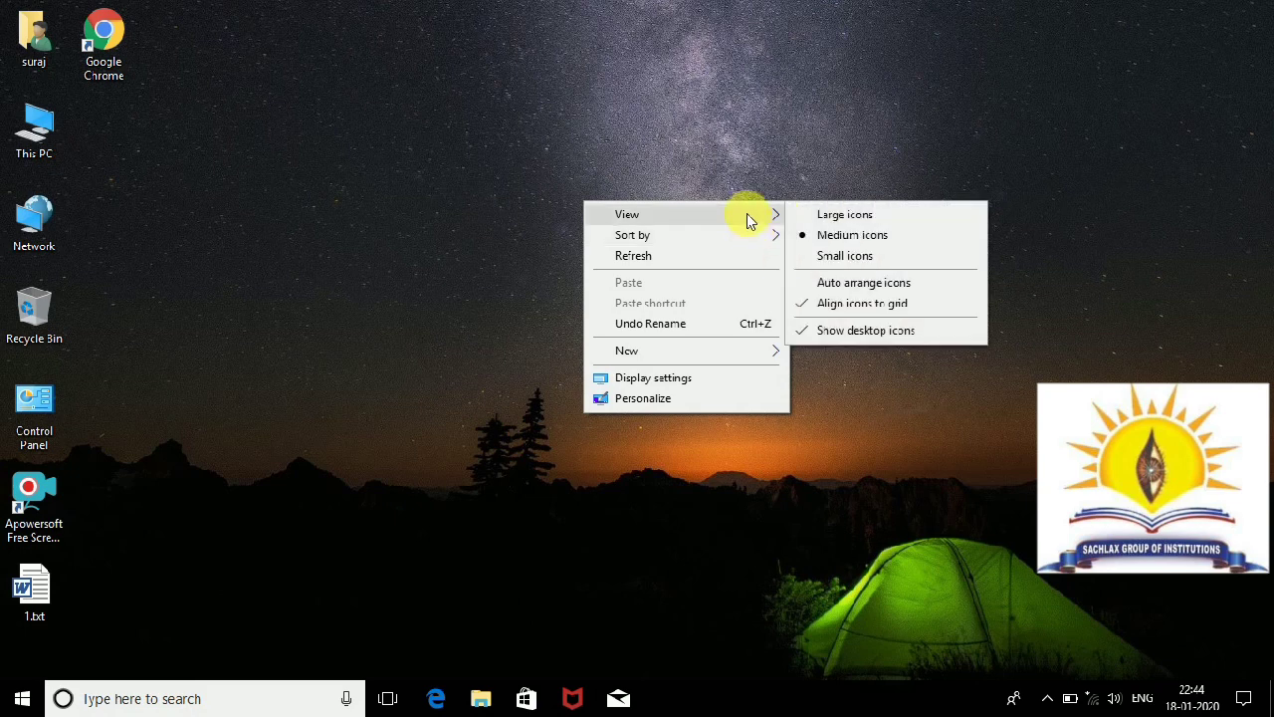
click(848, 214)
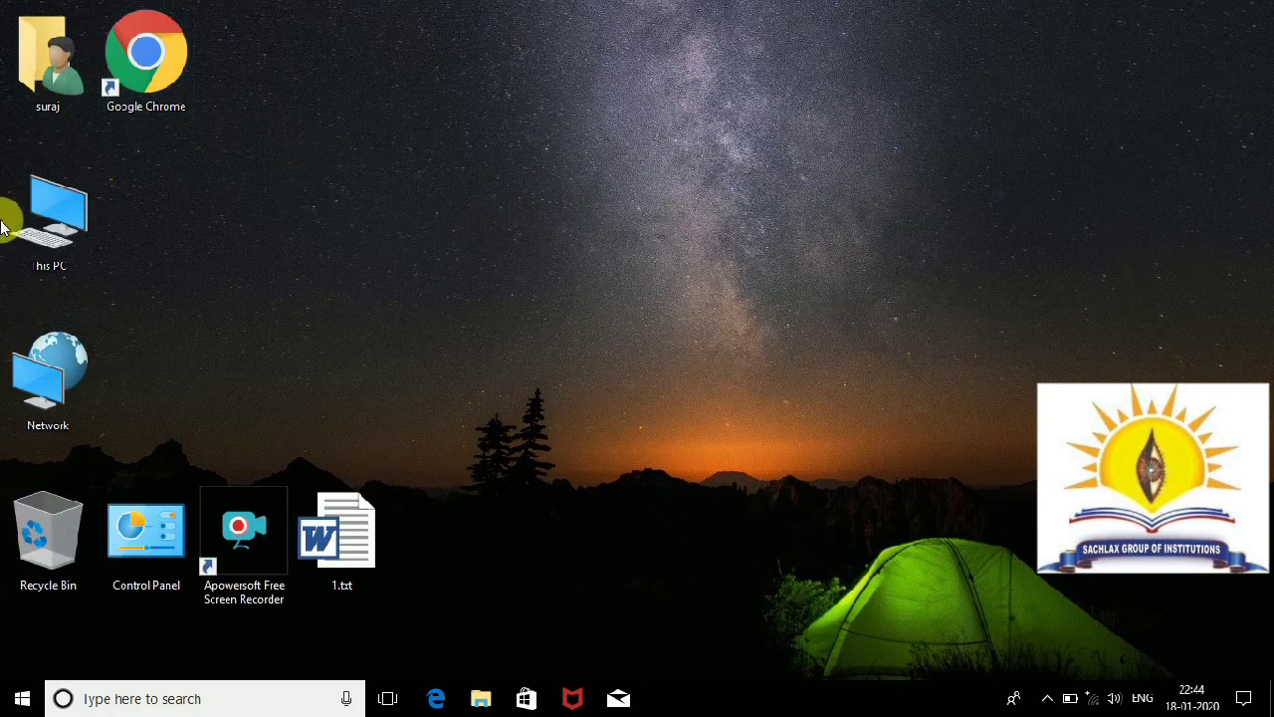
right_click(513, 192)
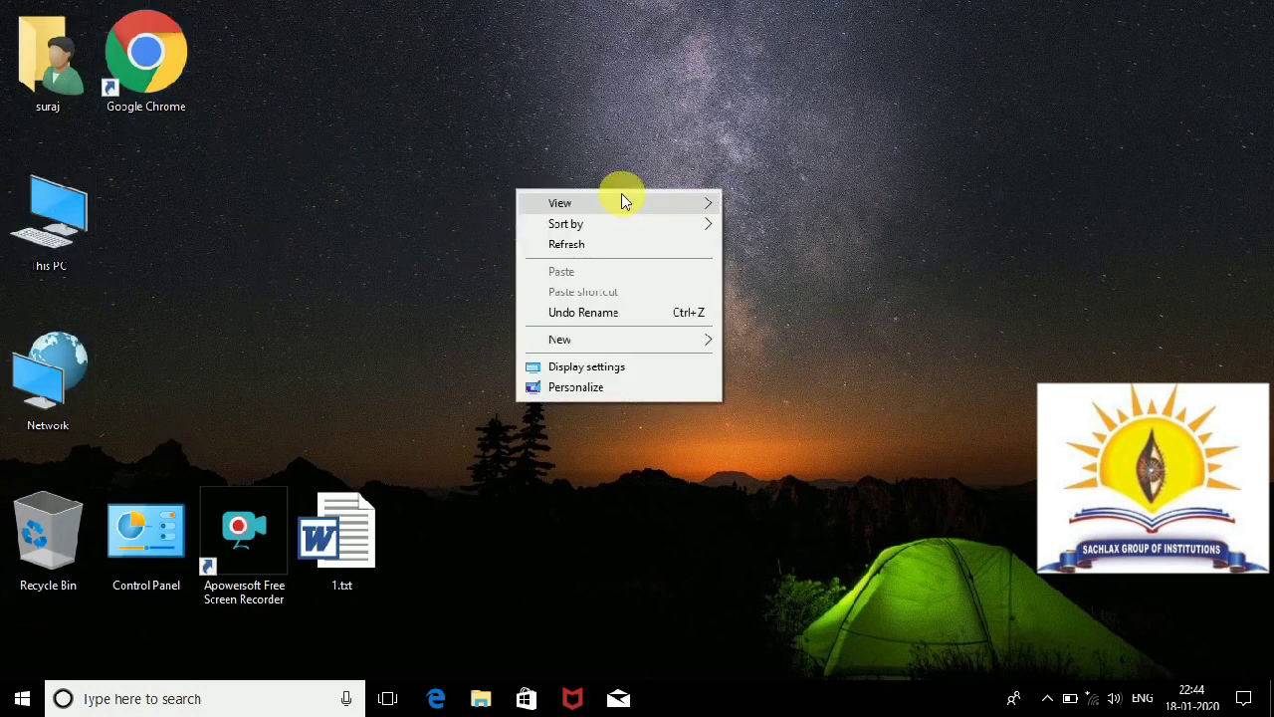
mouse_move(622, 201)
click(782, 223)
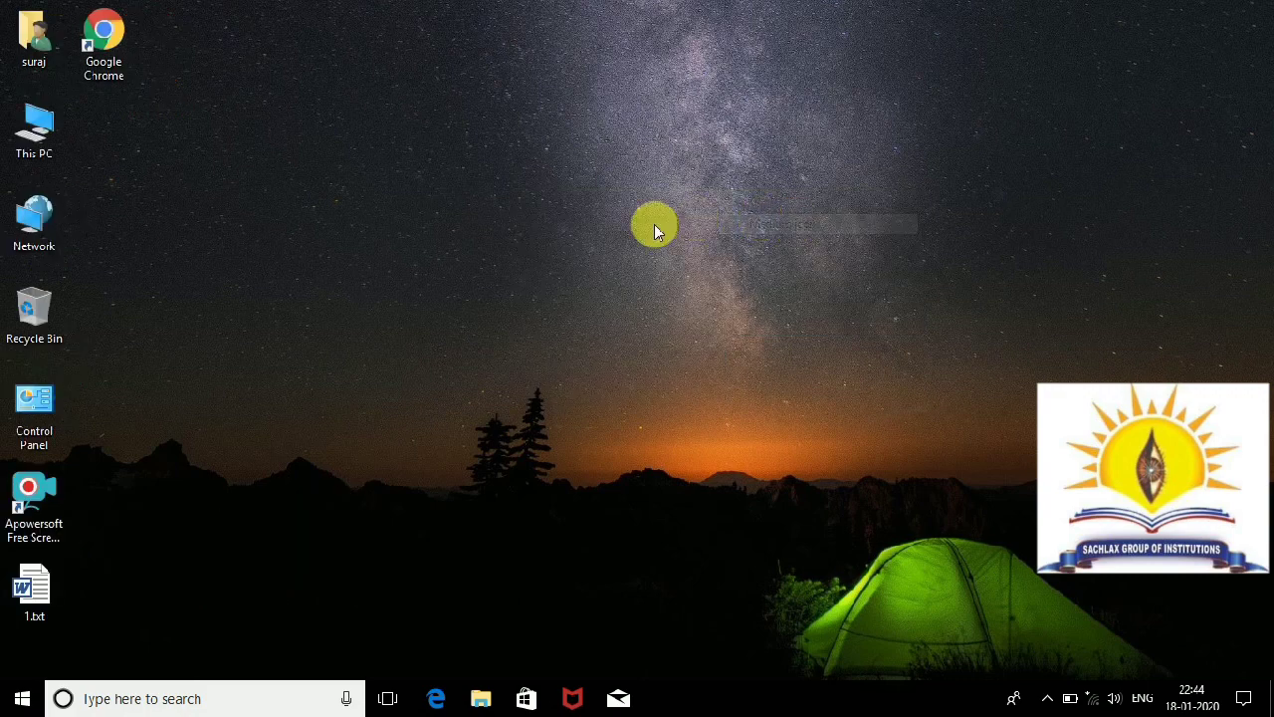
Step: Change the desktop icons to small size and restore the medium size
right_click(483, 240)
mouse_move(587, 257)
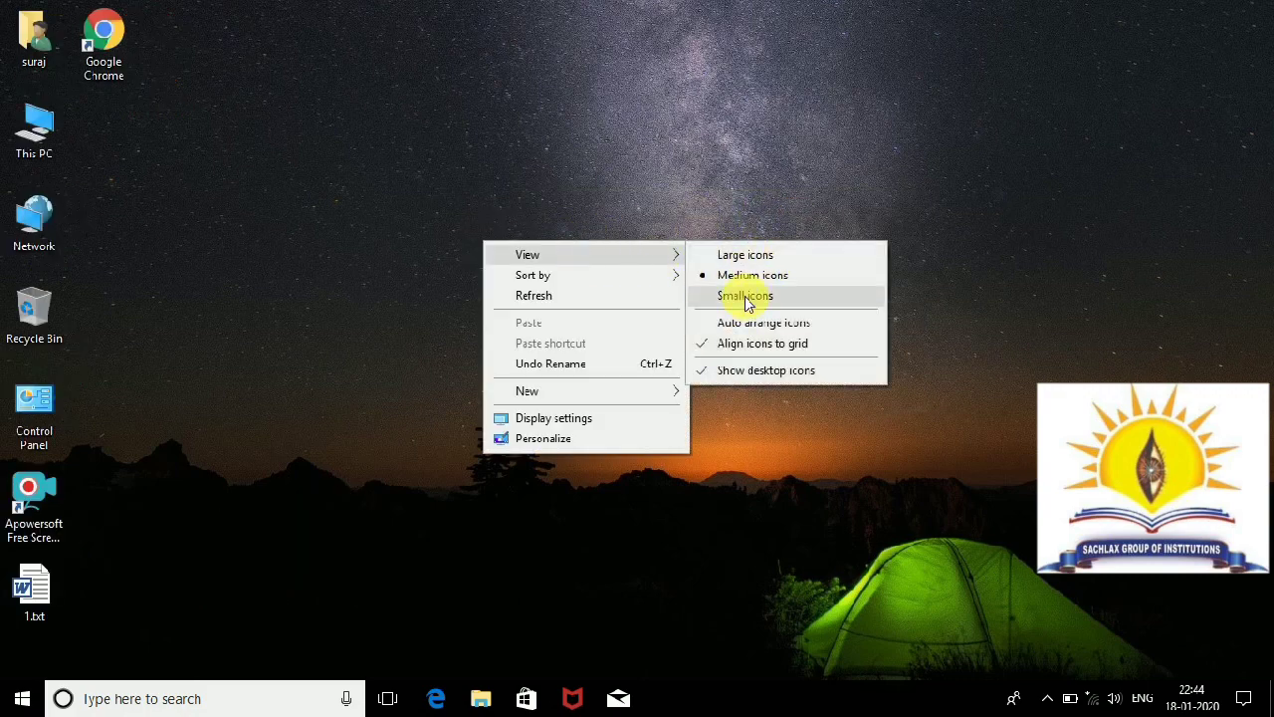
click(746, 296)
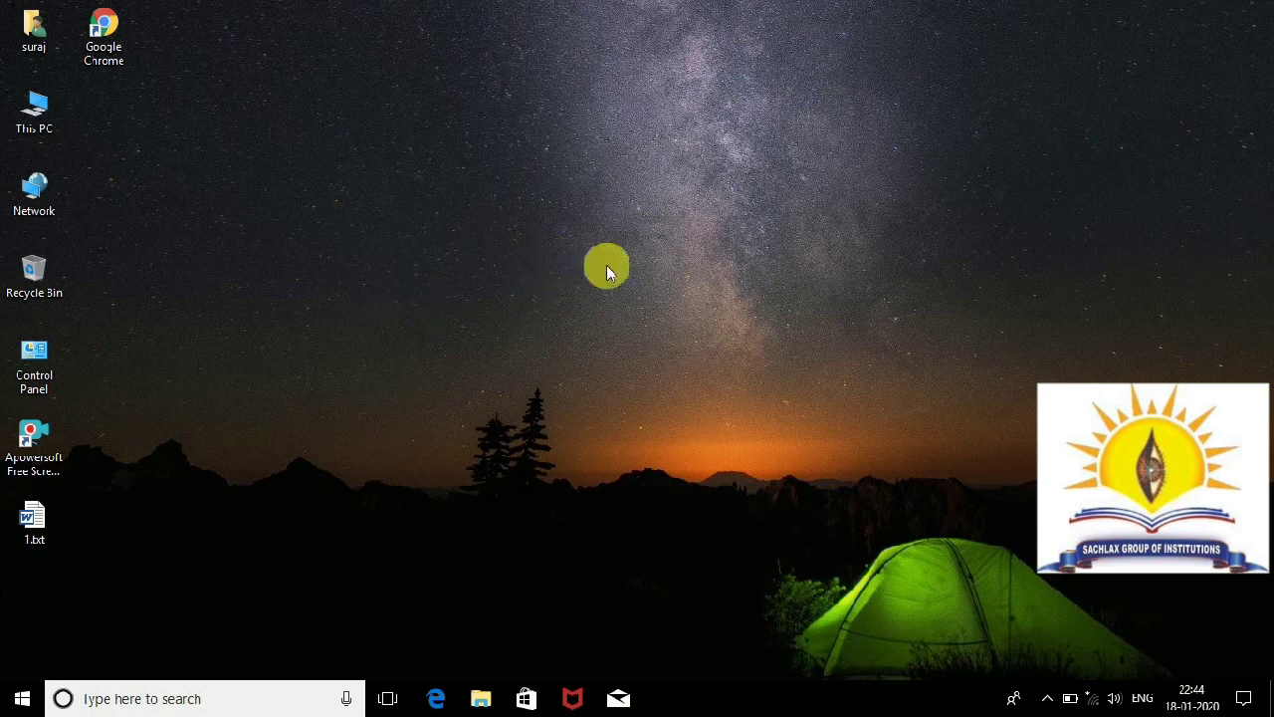
right_click(535, 258)
mouse_move(606, 270)
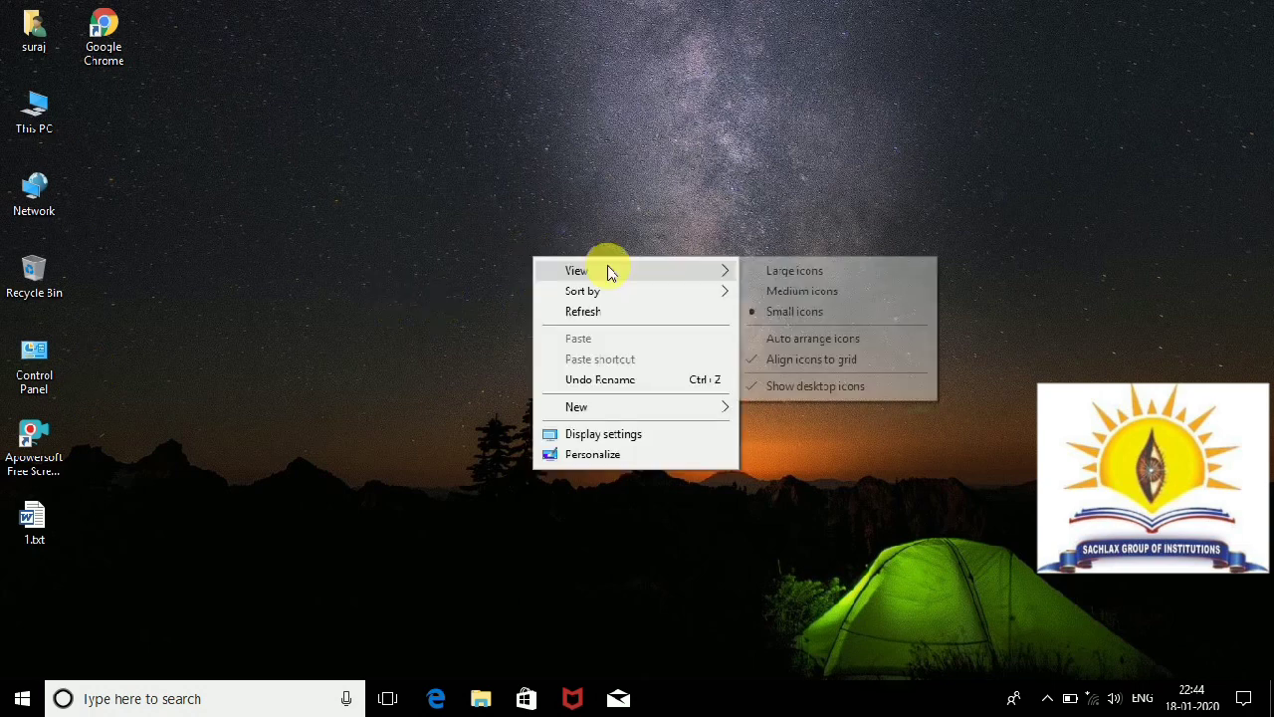
click(785, 290)
Step: Hide all desktop icons and show them again
right_click(543, 255)
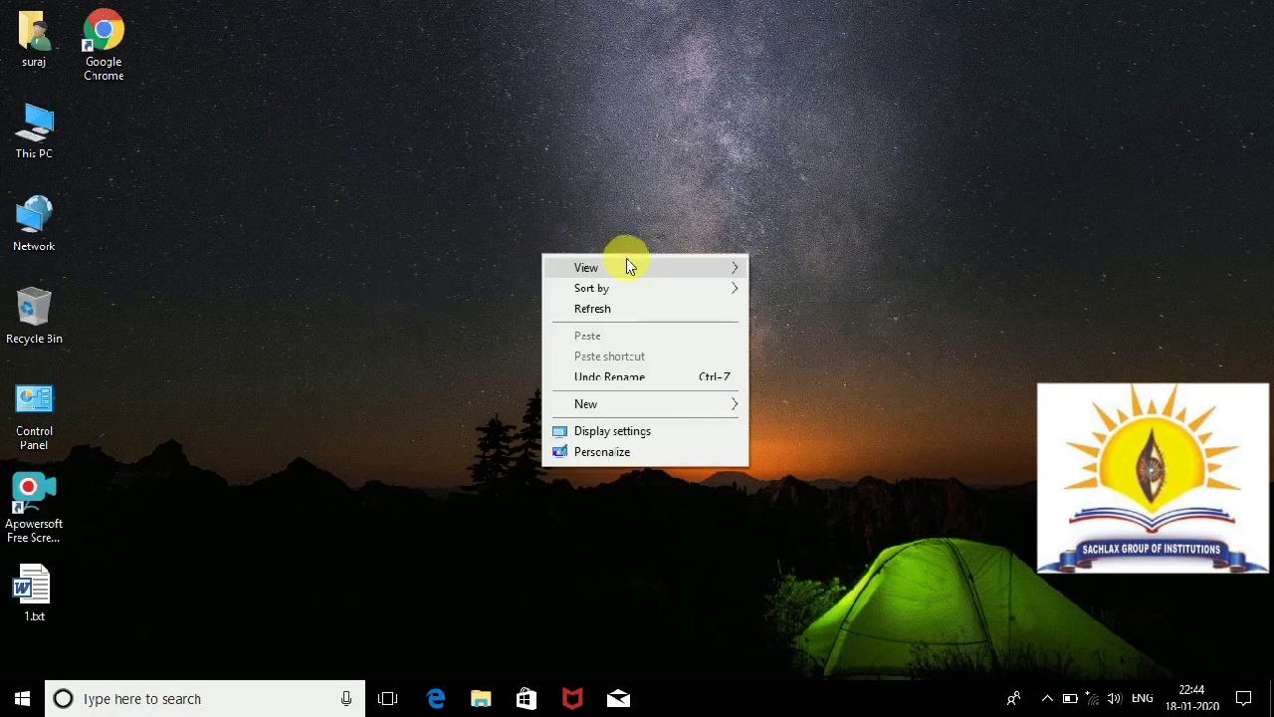
mouse_move(627, 260)
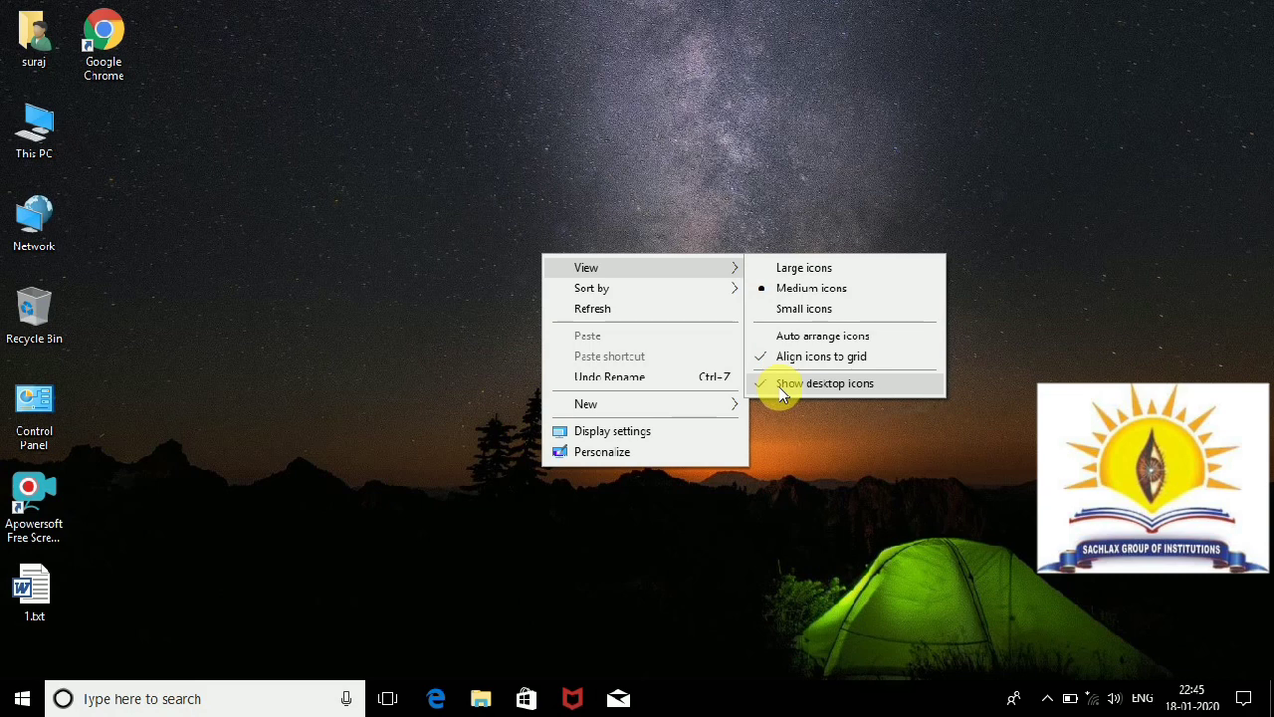
click(814, 382)
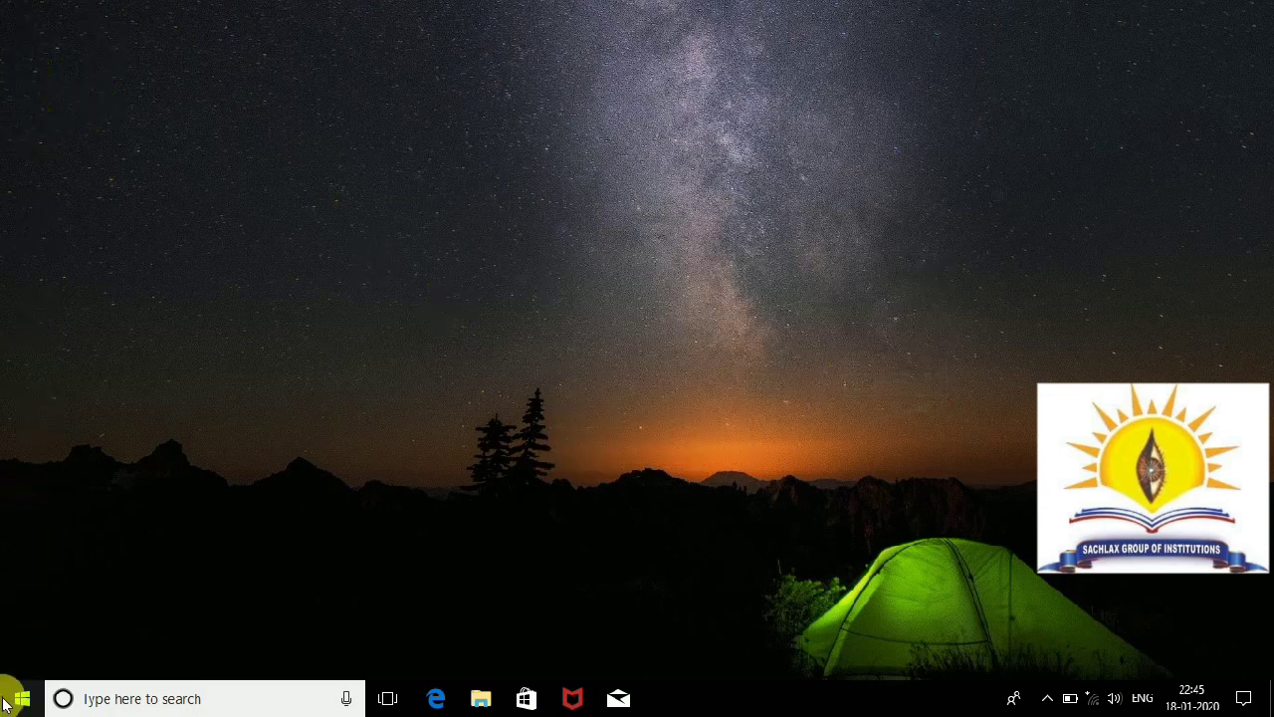
right_click(509, 244)
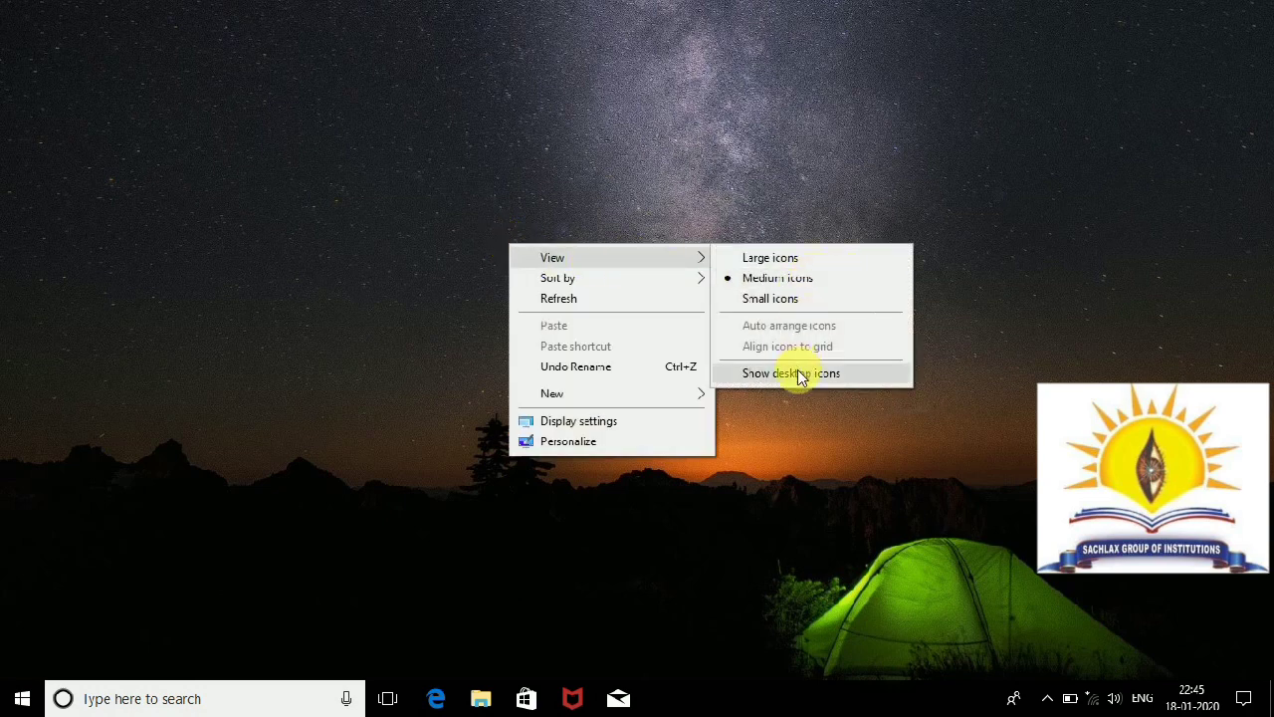
click(799, 375)
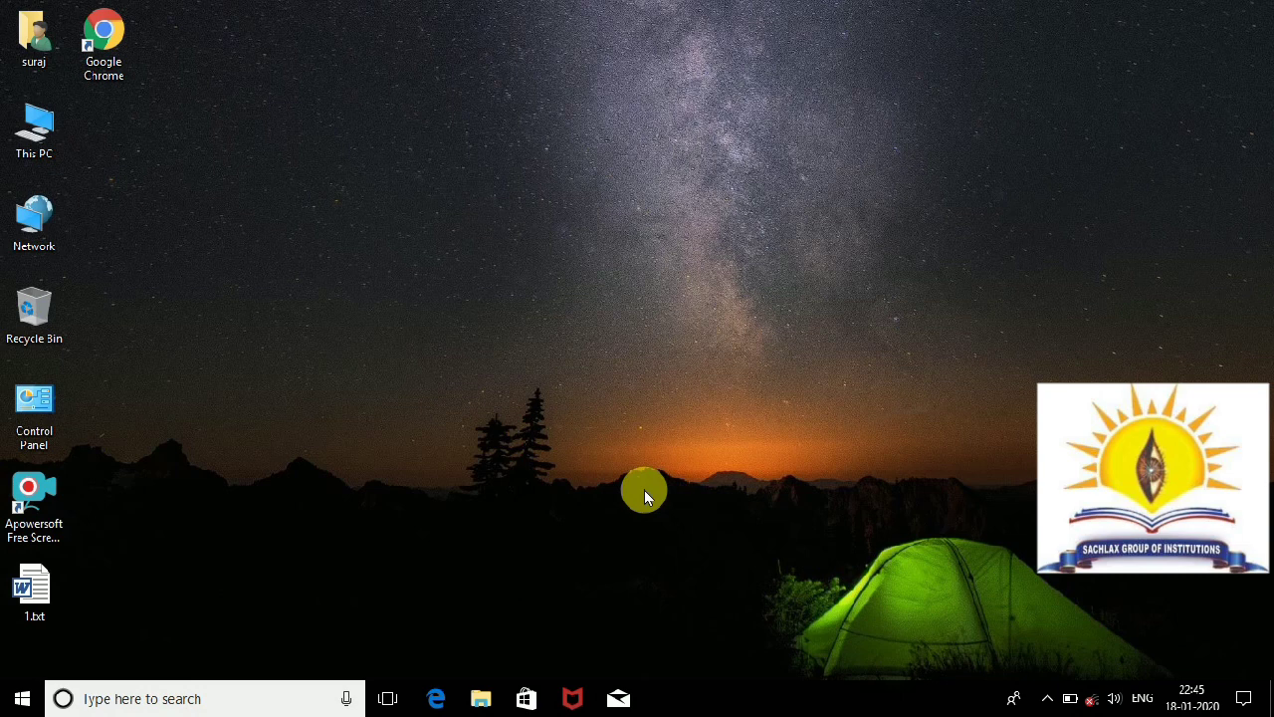
Step: Open the desktop personalization settings and go to the Colors options
right_click(511, 300)
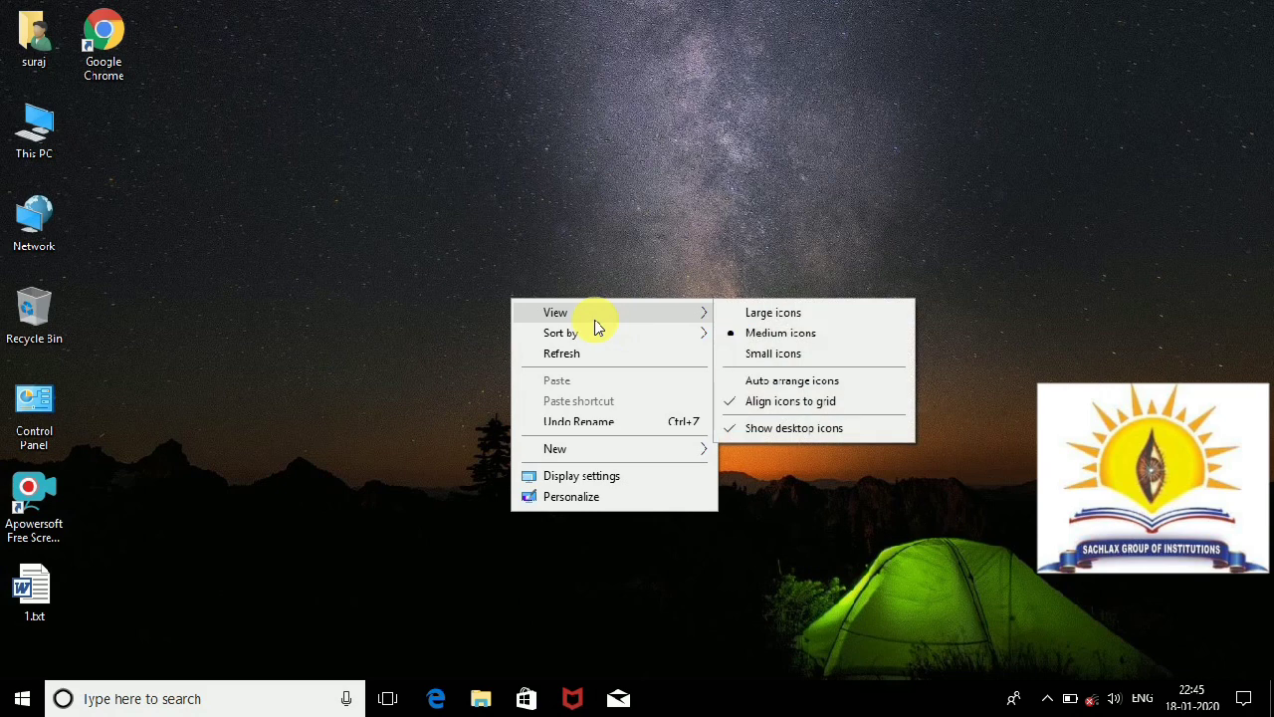
click(590, 500)
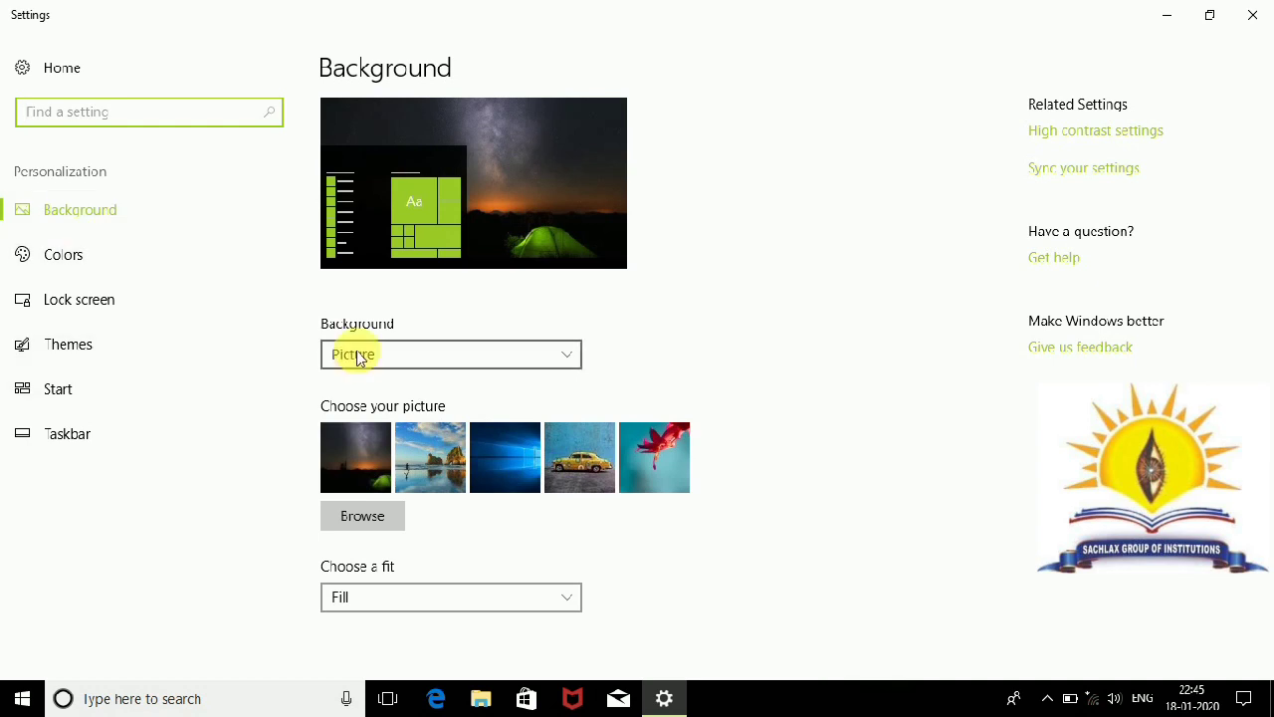
click(156, 264)
click(149, 265)
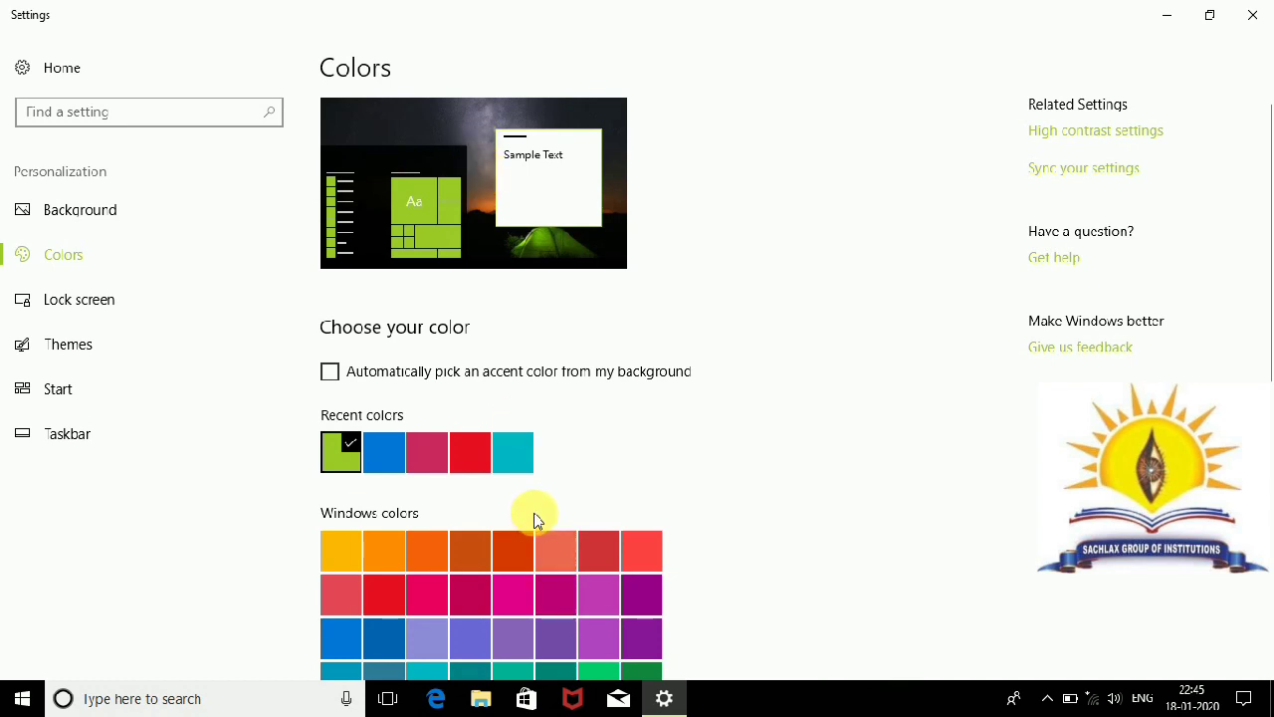
Step: Review the accent color, transparency and default app mode options, and open the Lock screen settings
scroll(534, 519, down, 3)
scroll(534, 516, down, 1)
scroll(534, 516, up, 3)
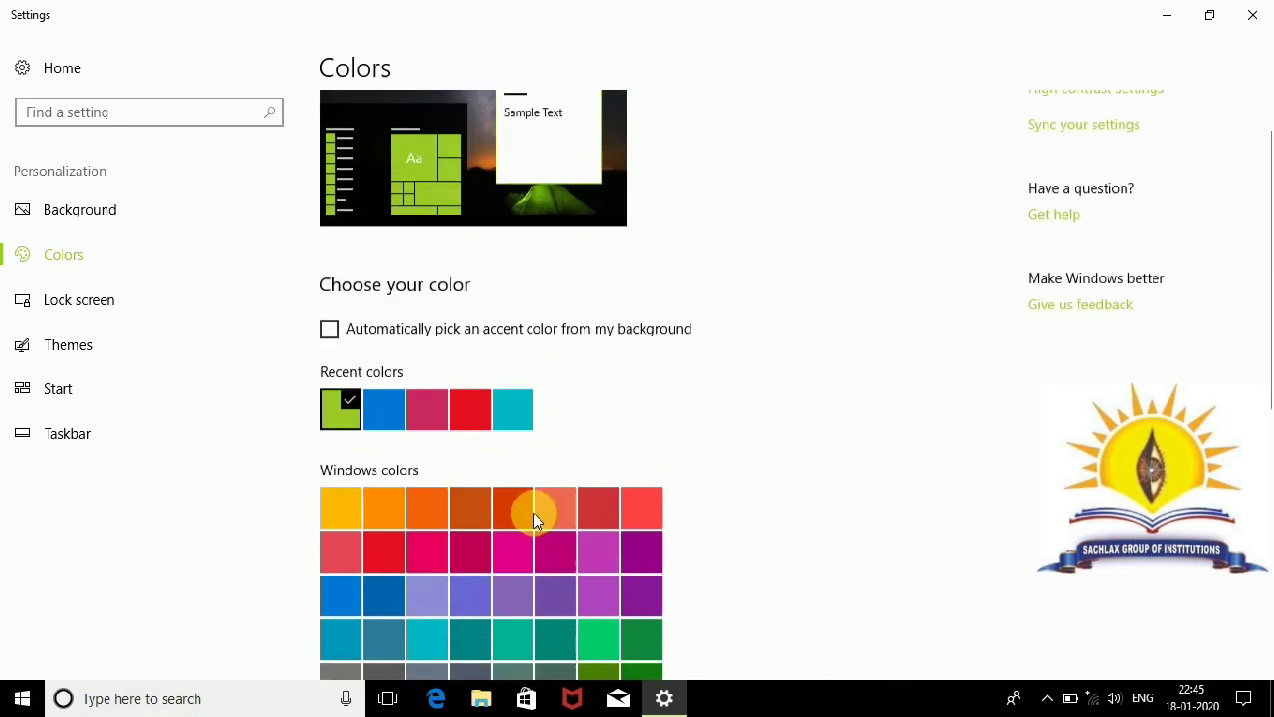
scroll(517, 475, down, 5)
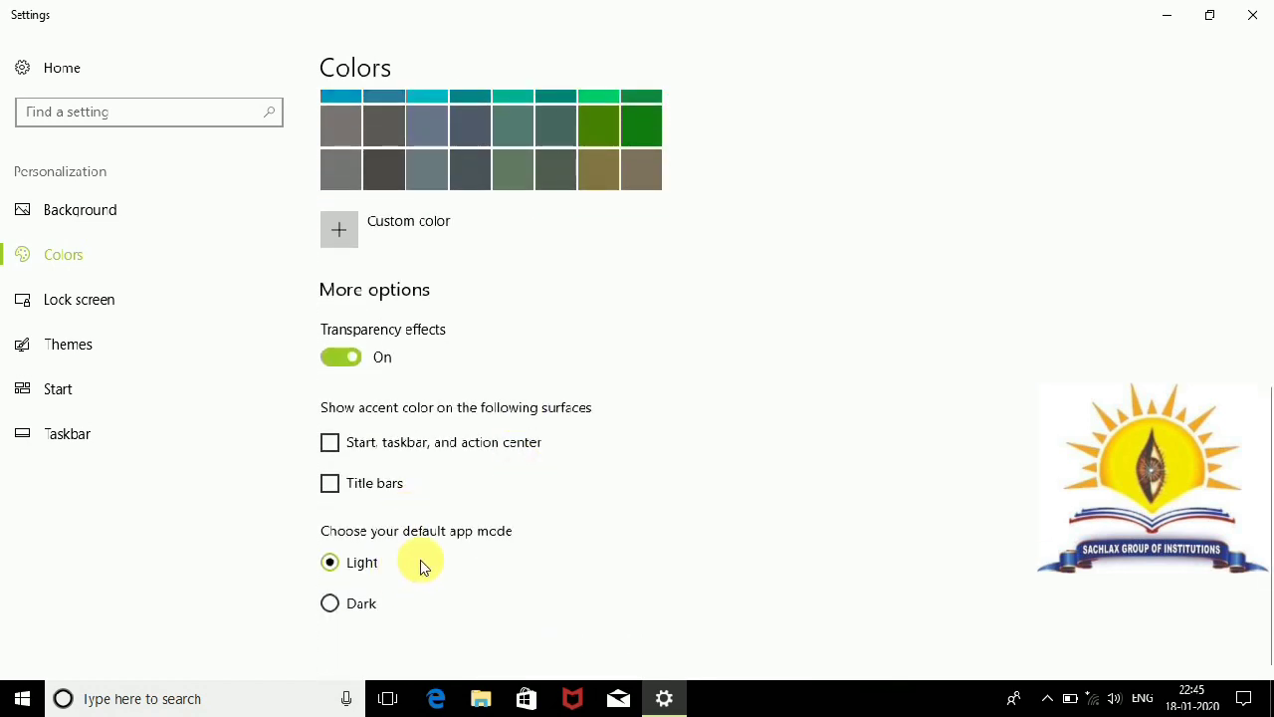
scroll(438, 549, up, 6)
click(137, 315)
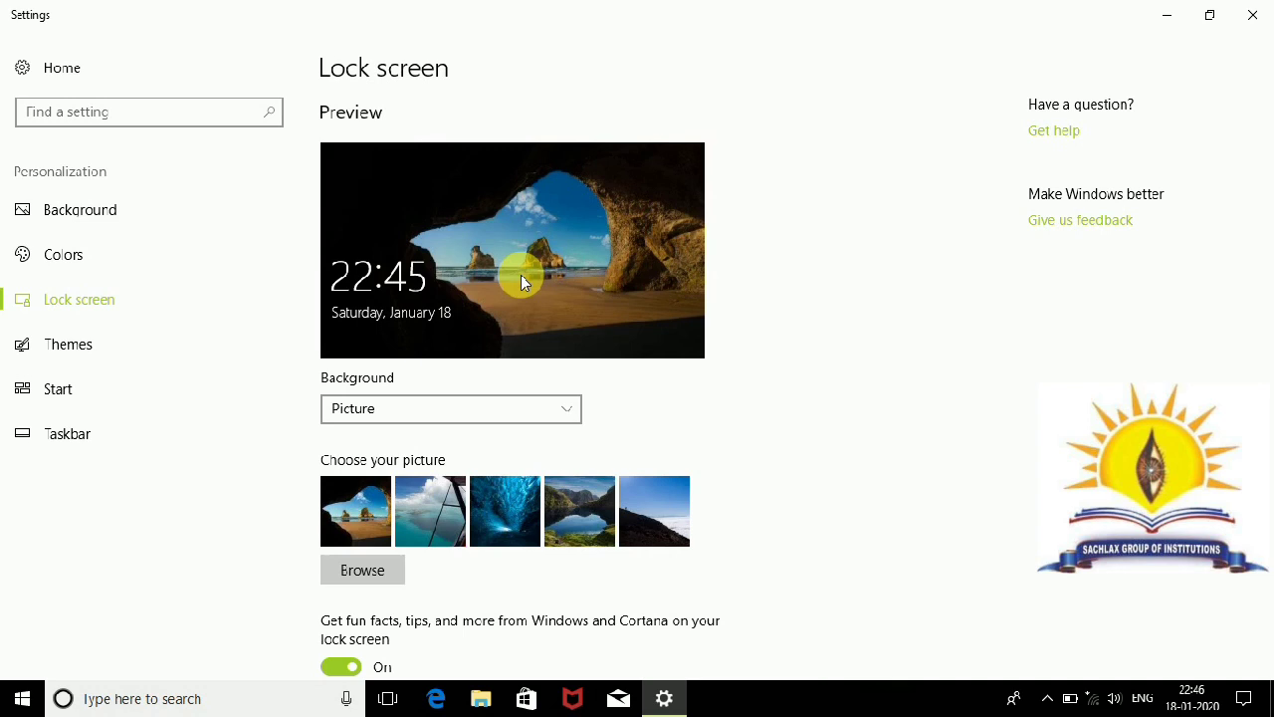
Step: Review the Themes, Start and Taskbar personalization settings, and close the Settings window
click(172, 349)
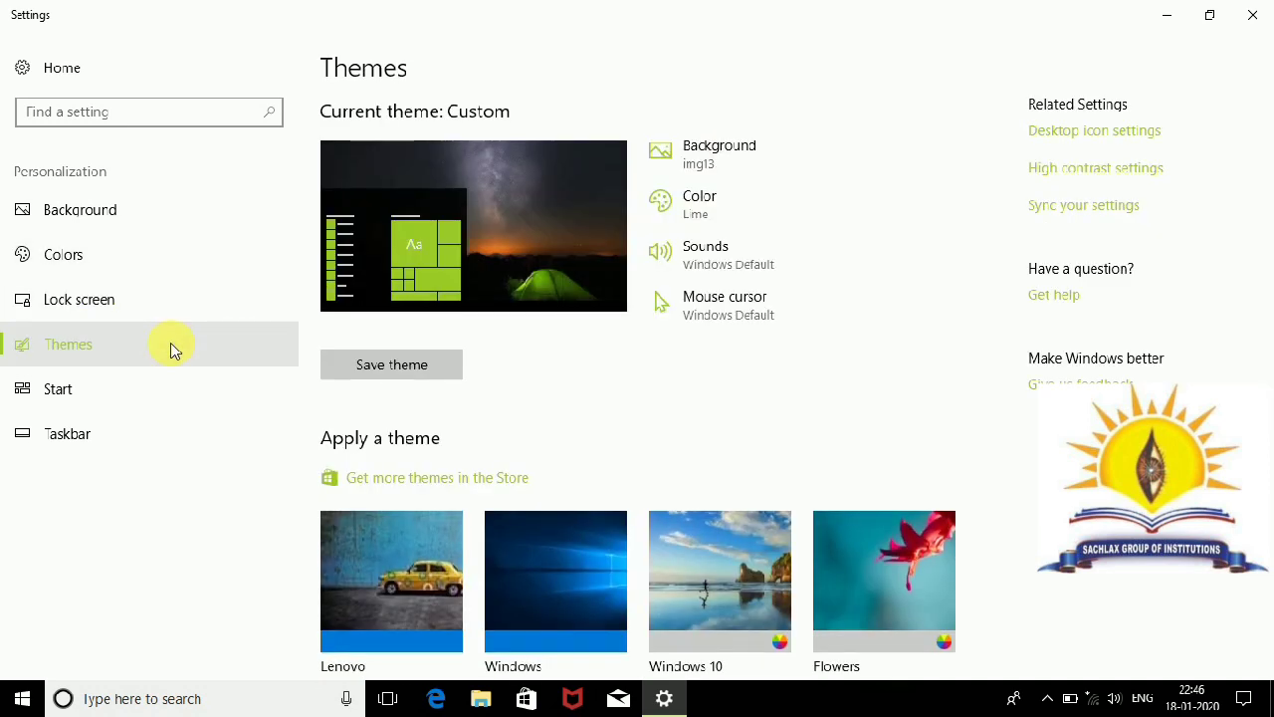
scroll(925, 563, down, 2)
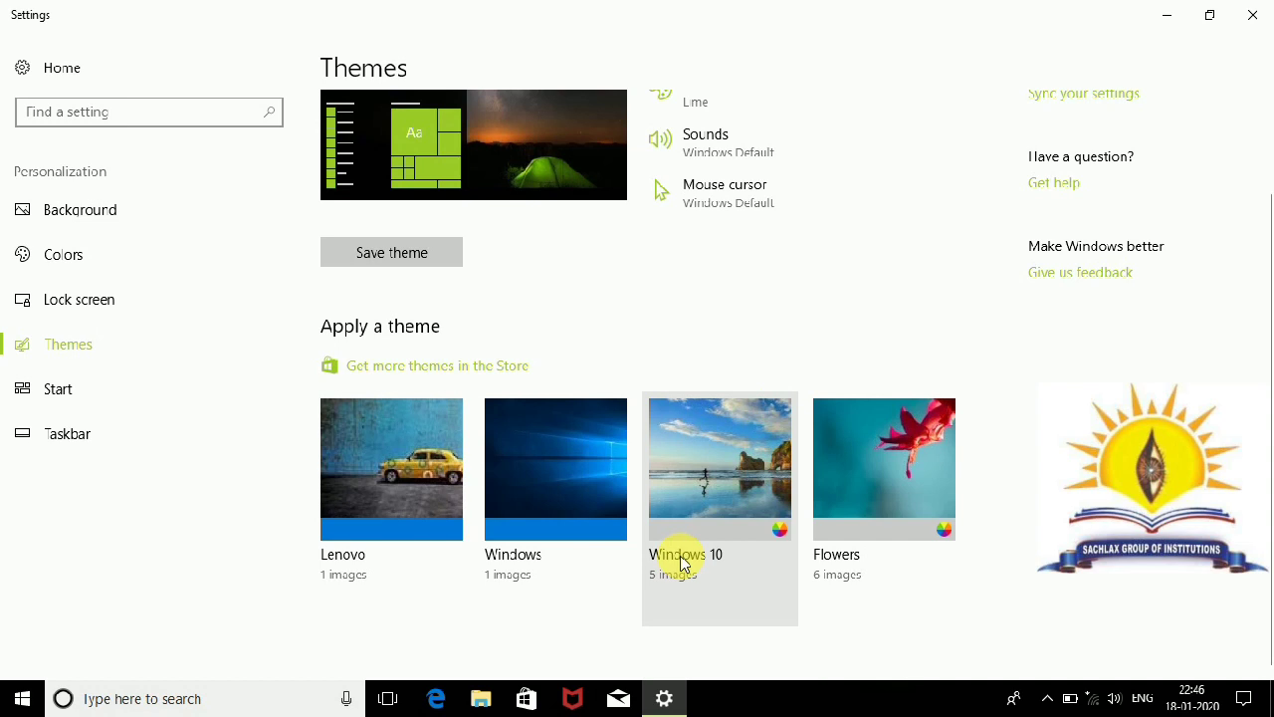
click(149, 389)
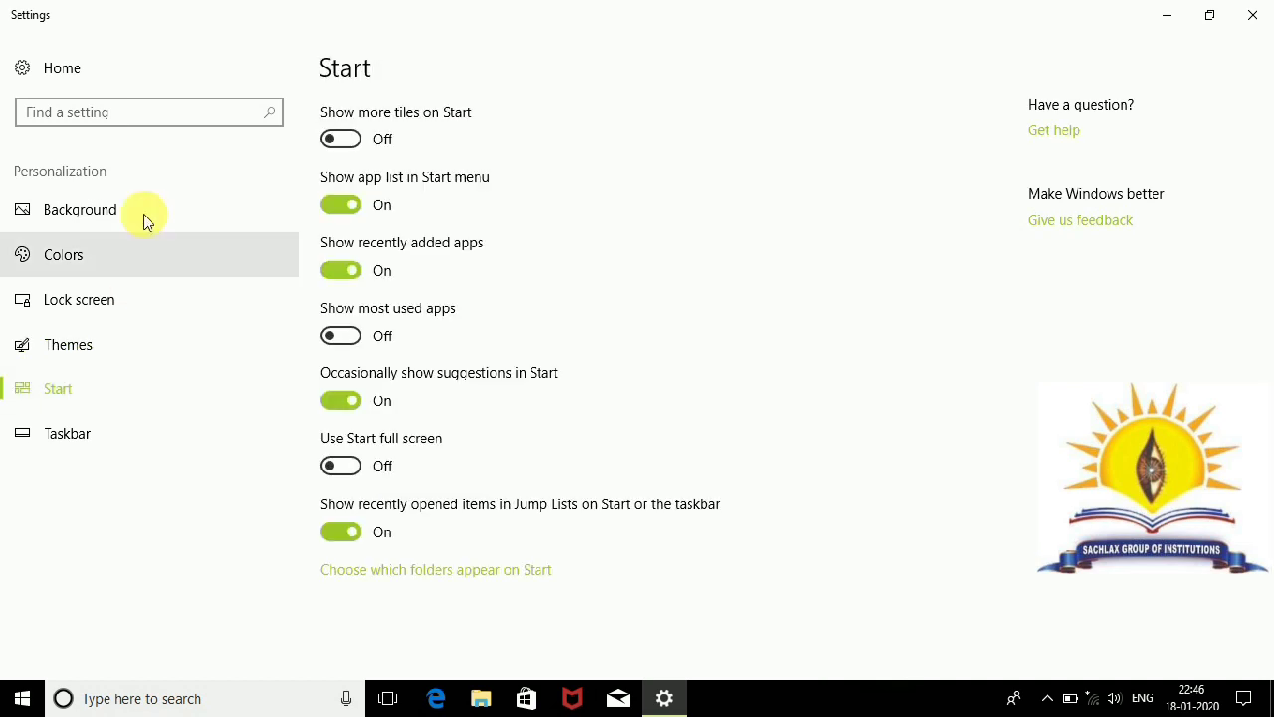
click(97, 443)
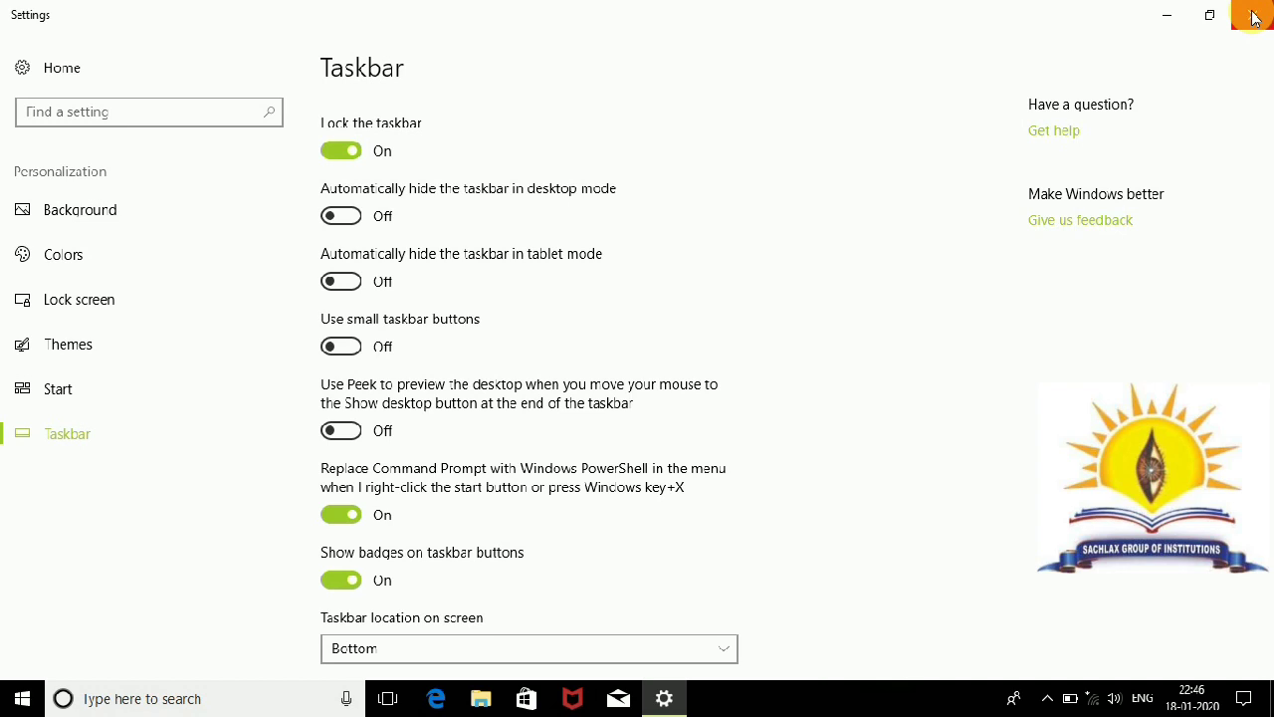
click(1254, 18)
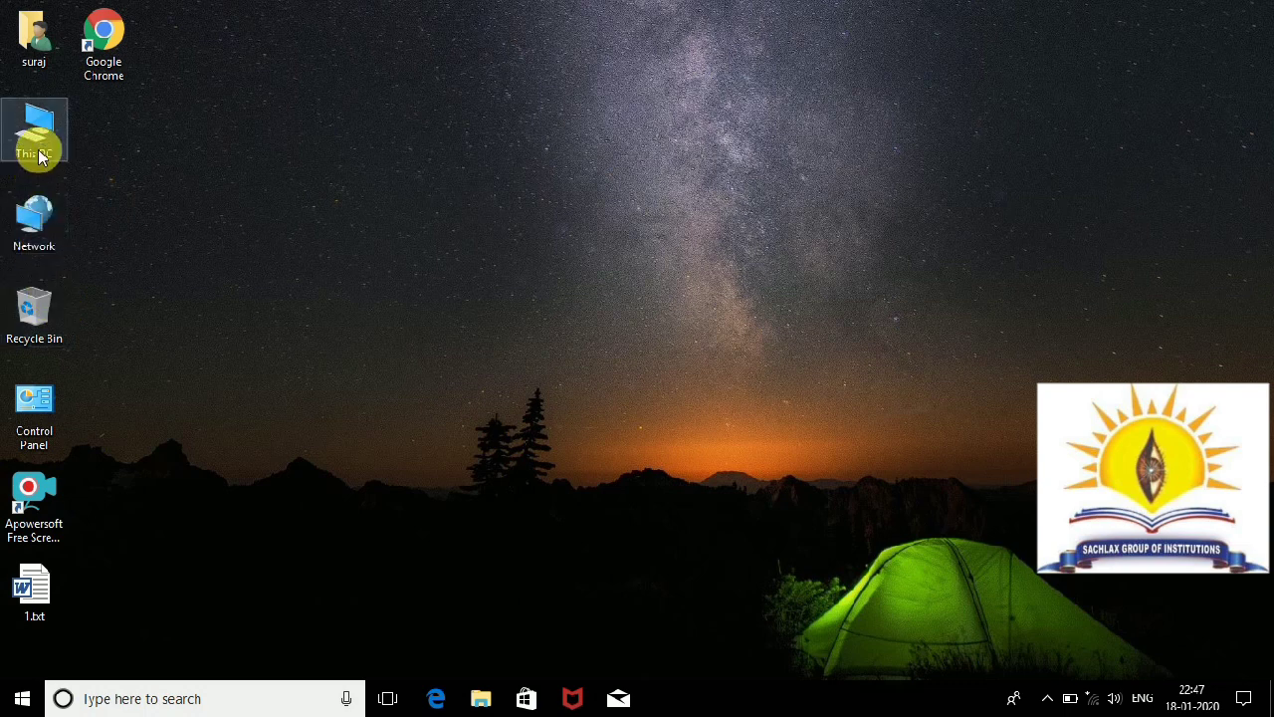
Step: Open the user's personal folder from the desktop to view its contents, and close it
double_click(35, 55)
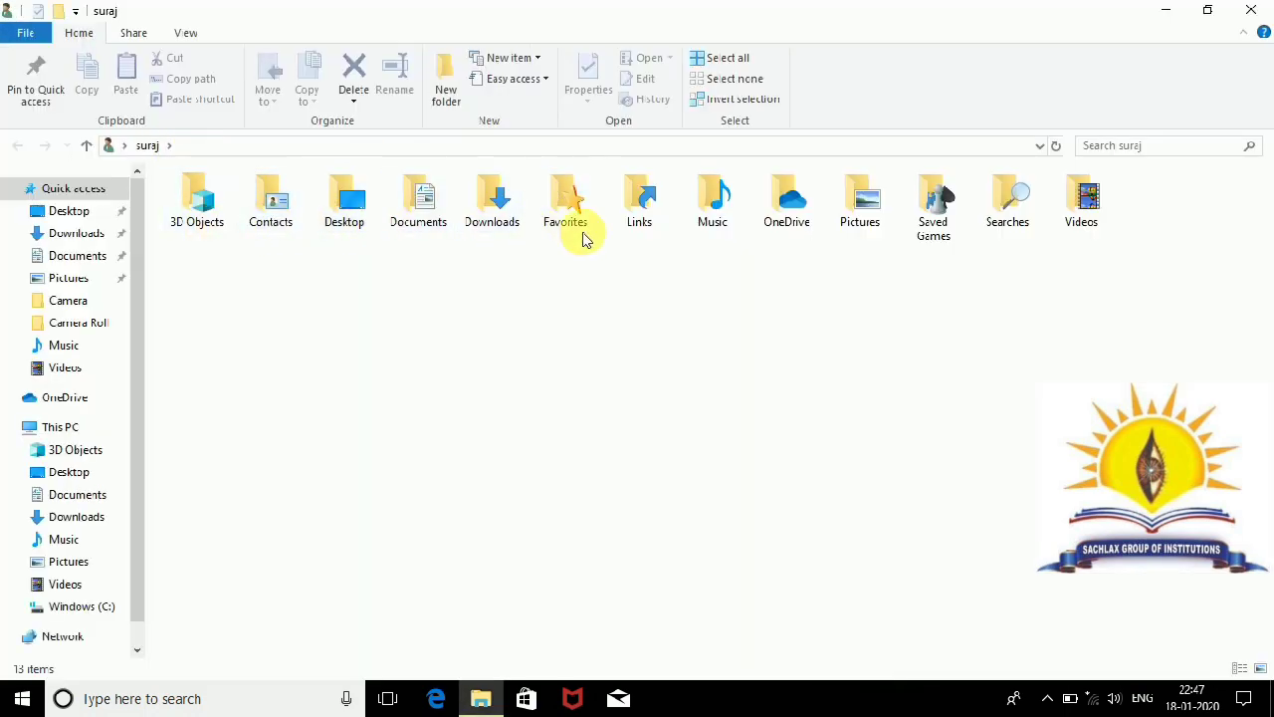
click(1251, 12)
Step: Create a new folder on the desktop and name it SACHLAX
right_click(456, 228)
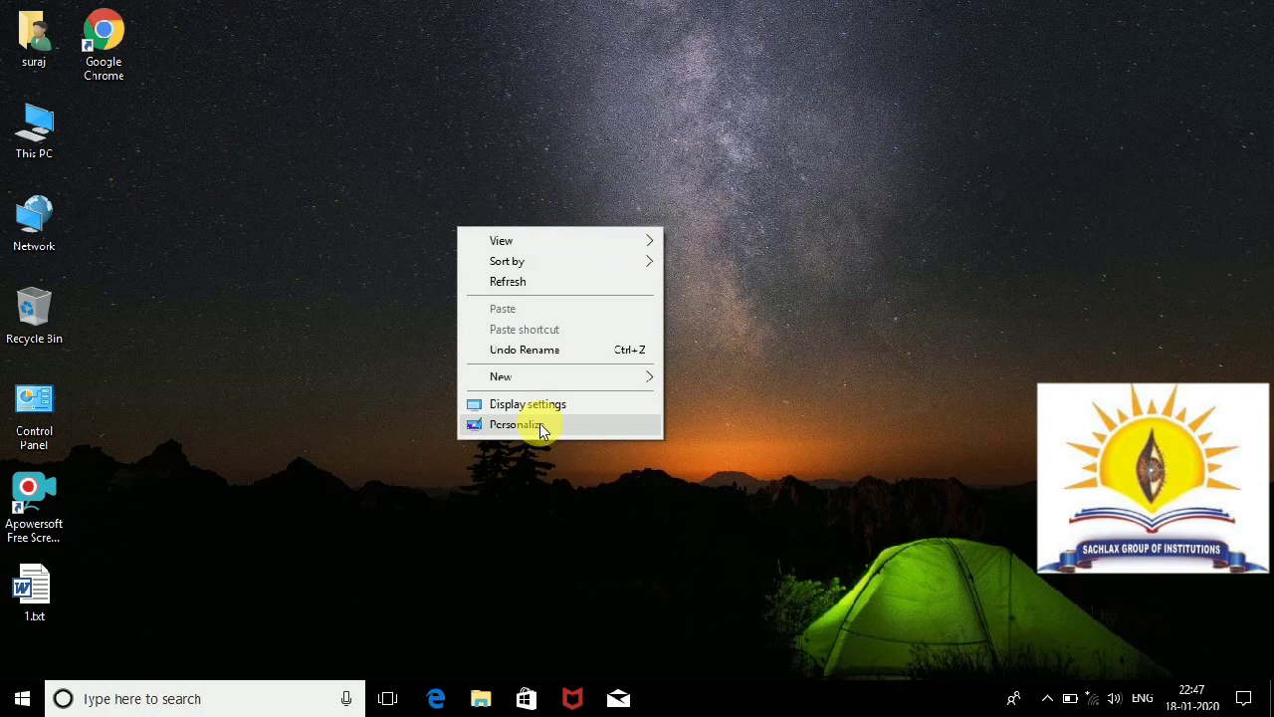
mouse_move(547, 382)
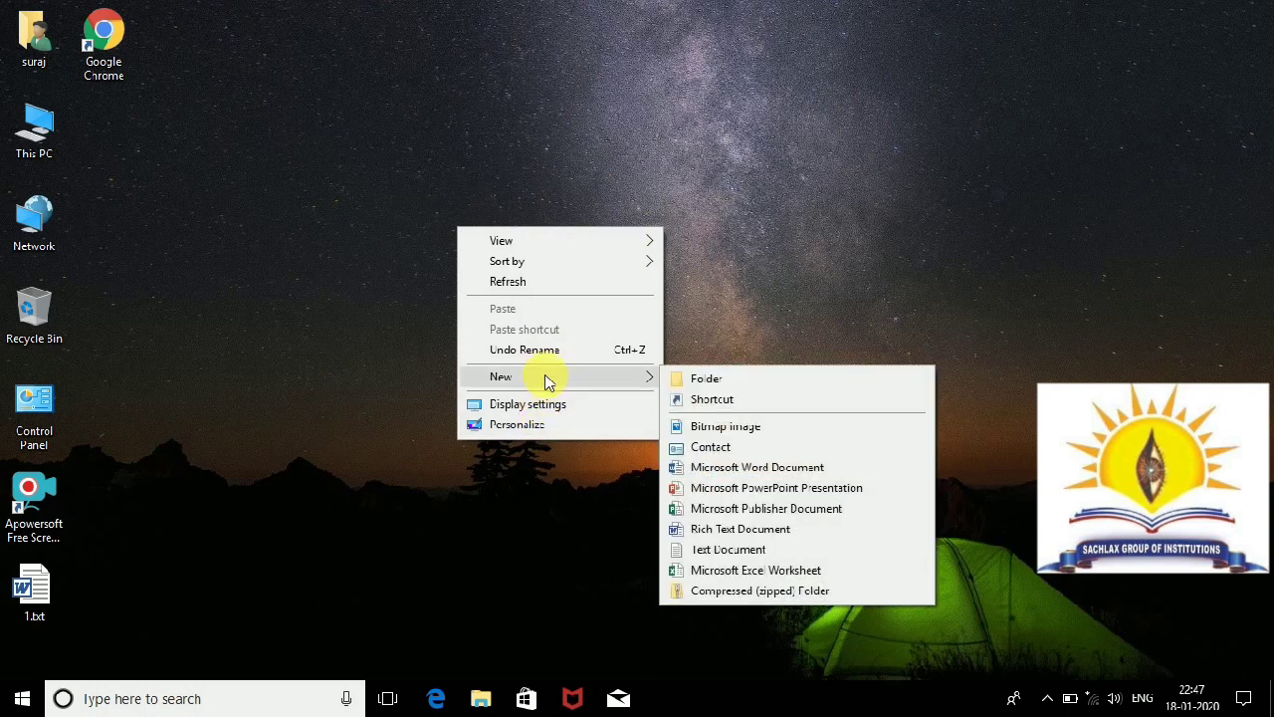
click(705, 379)
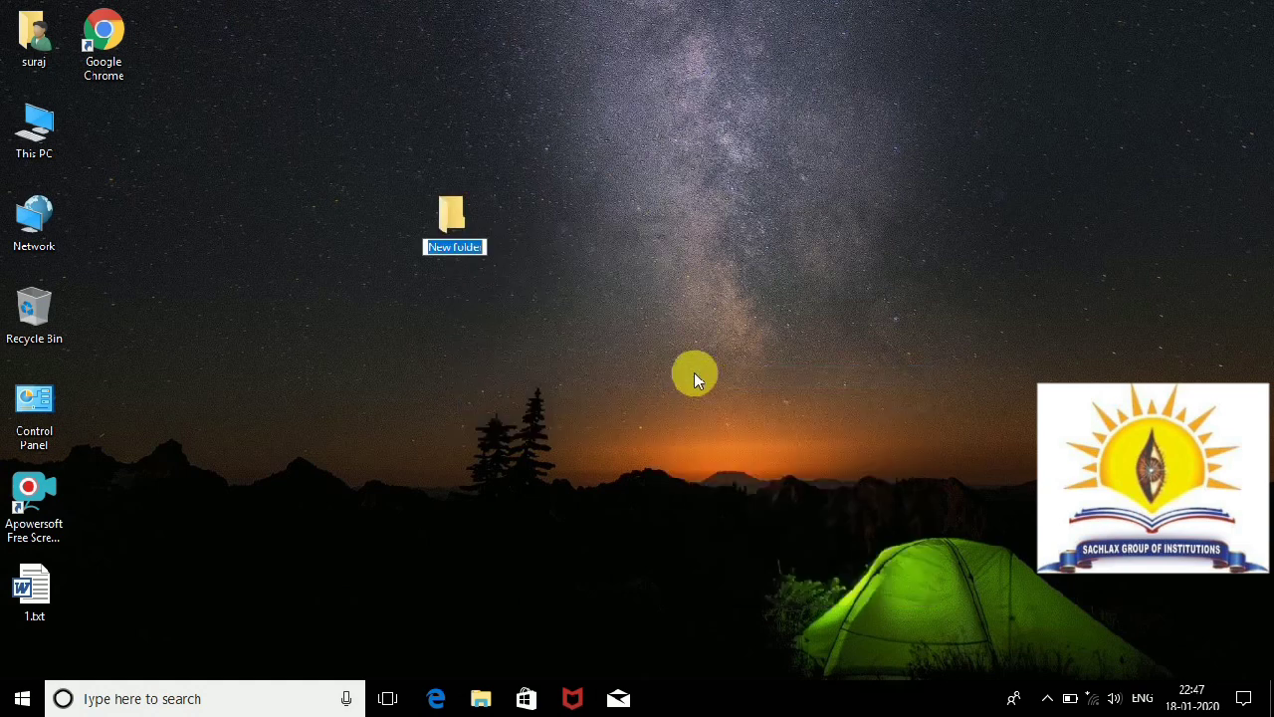
text(sch)
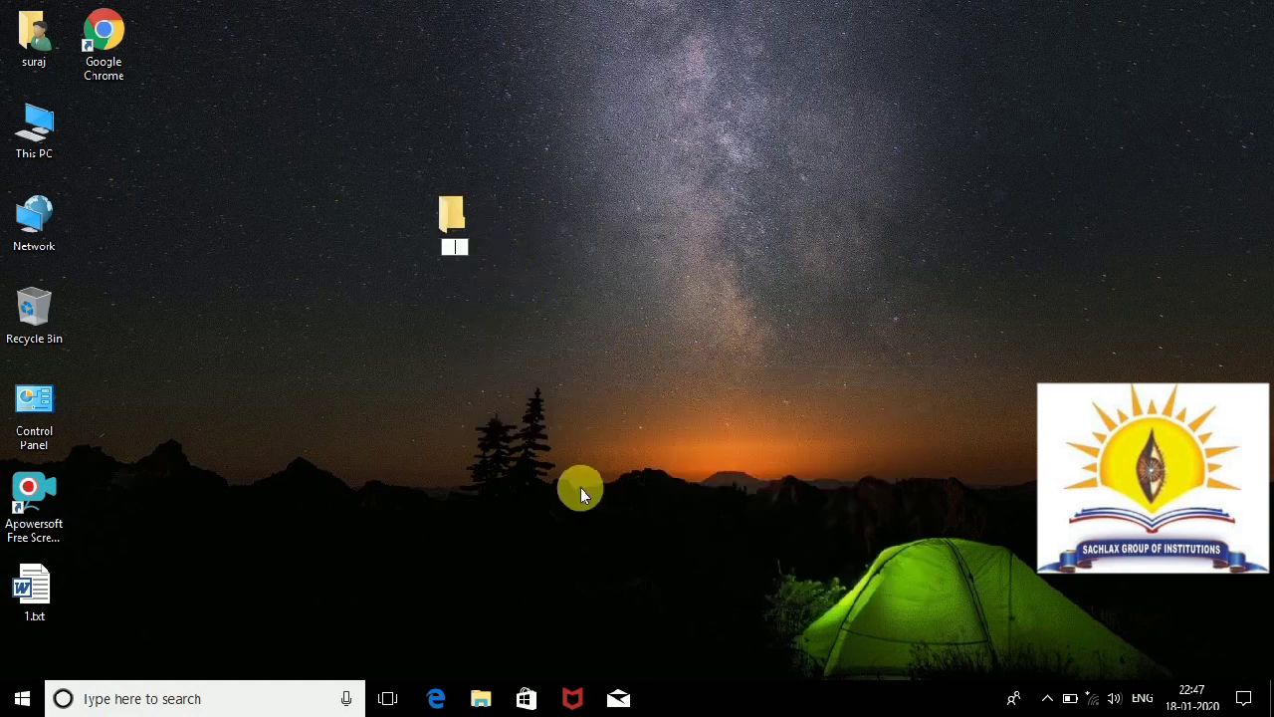
key(BackSpace)
key(BackSpace)
key(BackSpace)
text(SA)
key(Caps_Lock)
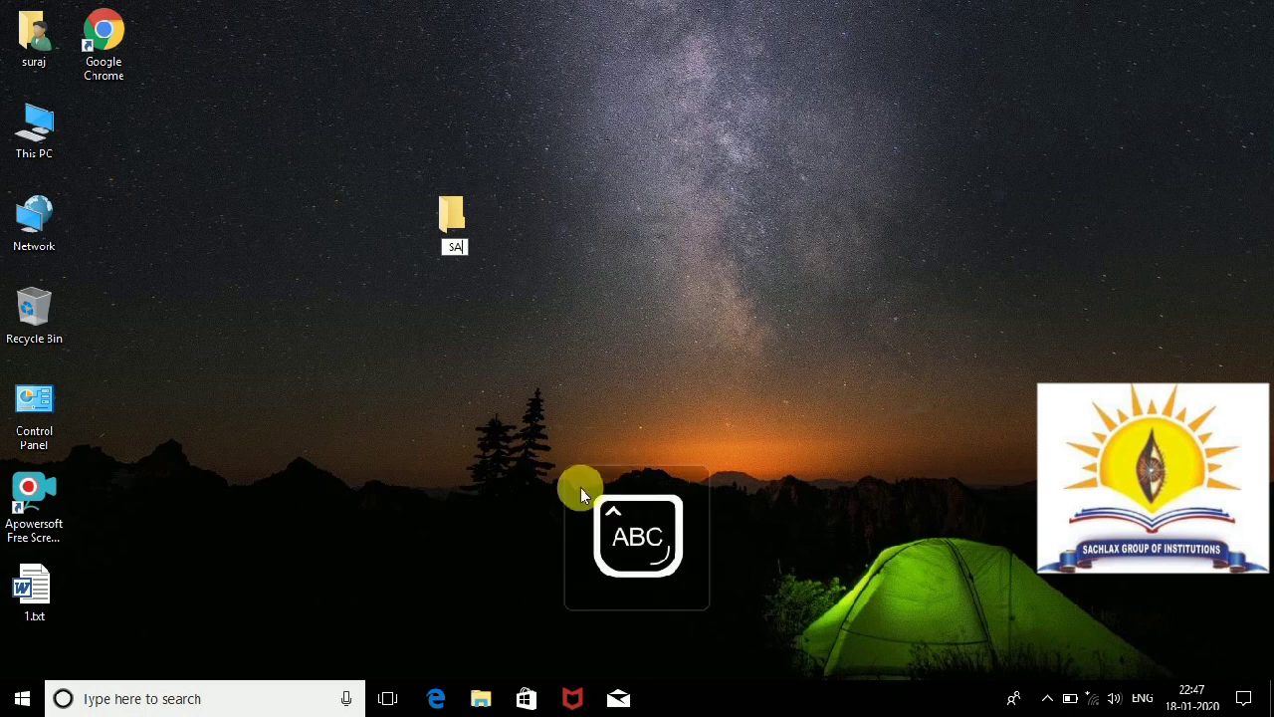
text(A)
key(BackSpace)
text(CHLAX)
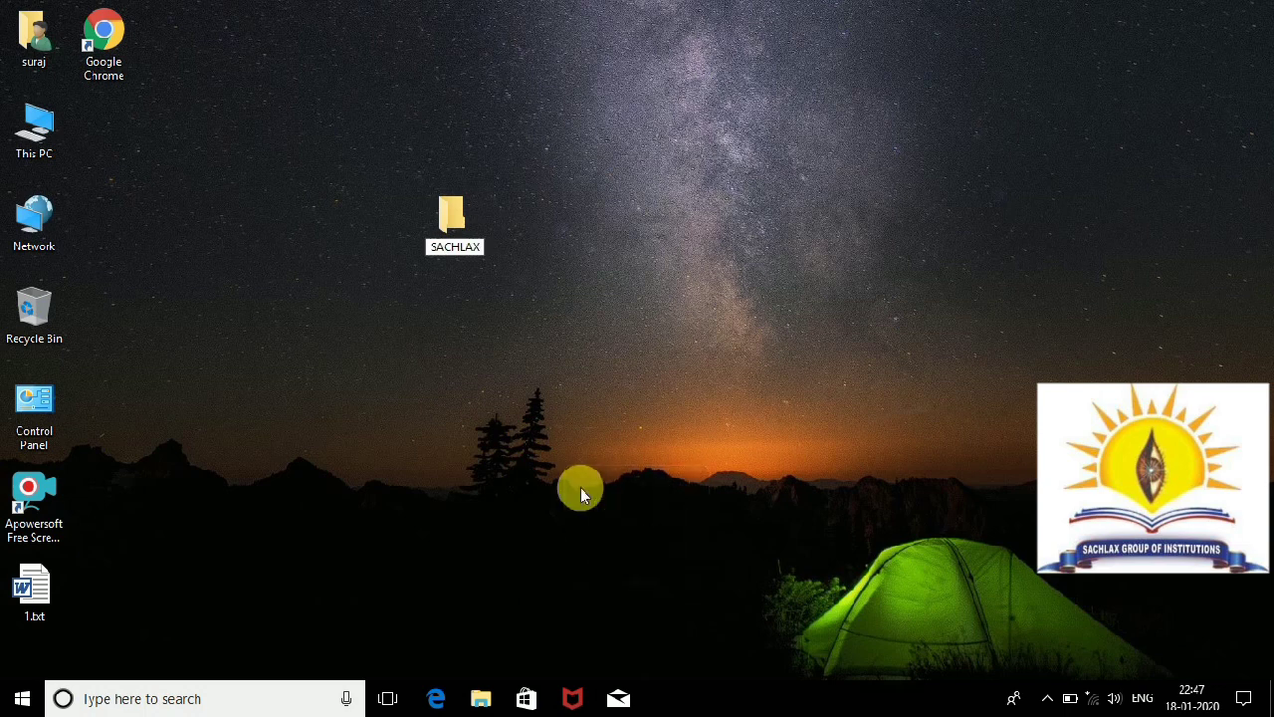
key(Return)
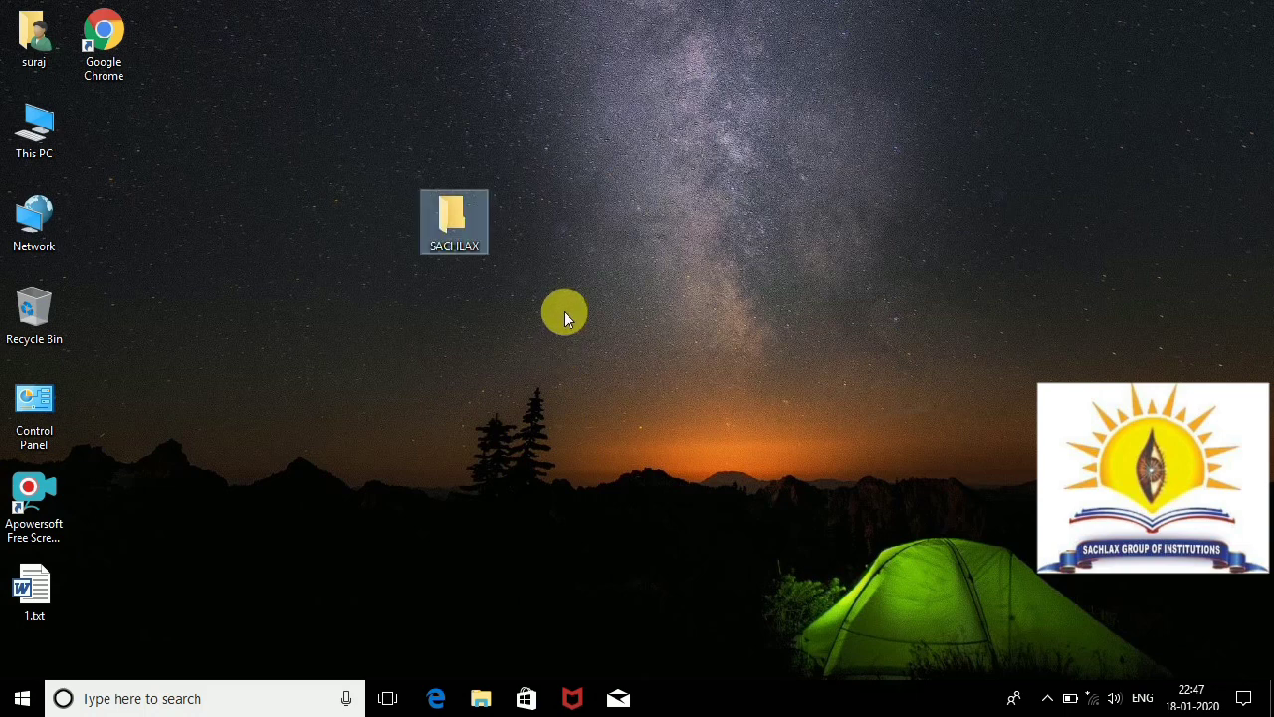
Step: Copy the SACHLAX folder and paste the copy onto an empty area of the desktop
right_click(450, 223)
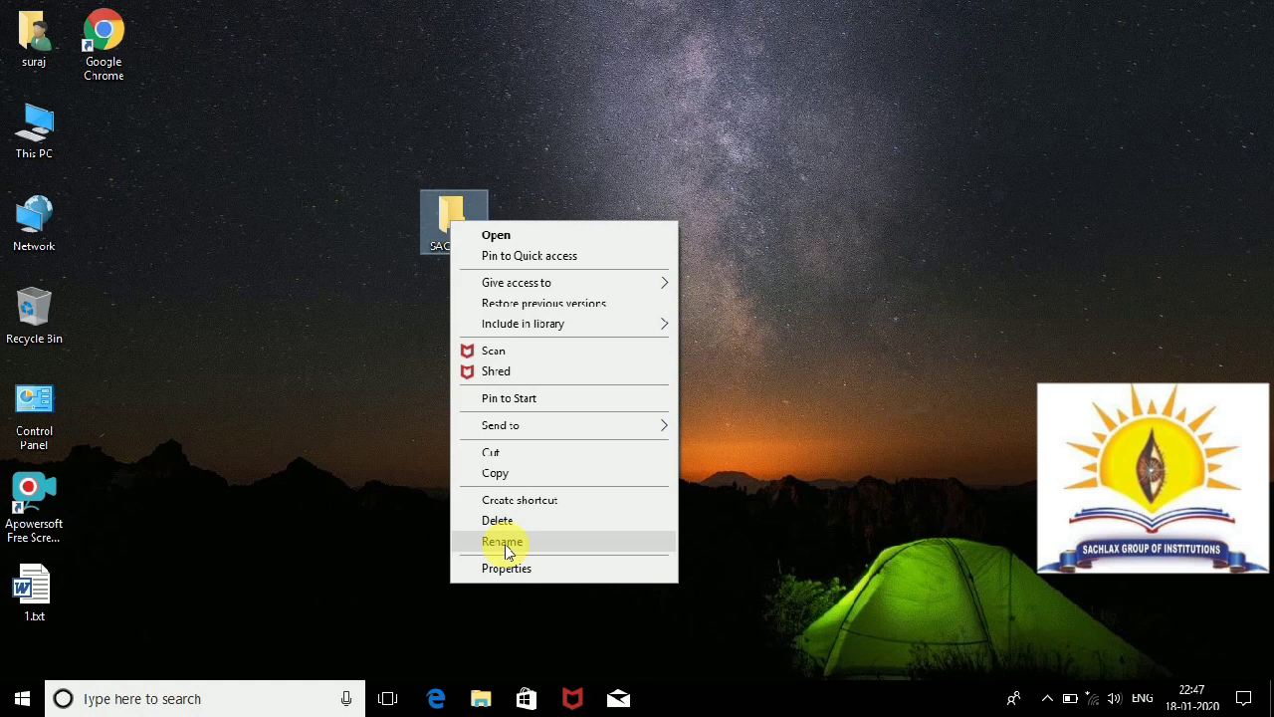
click(510, 482)
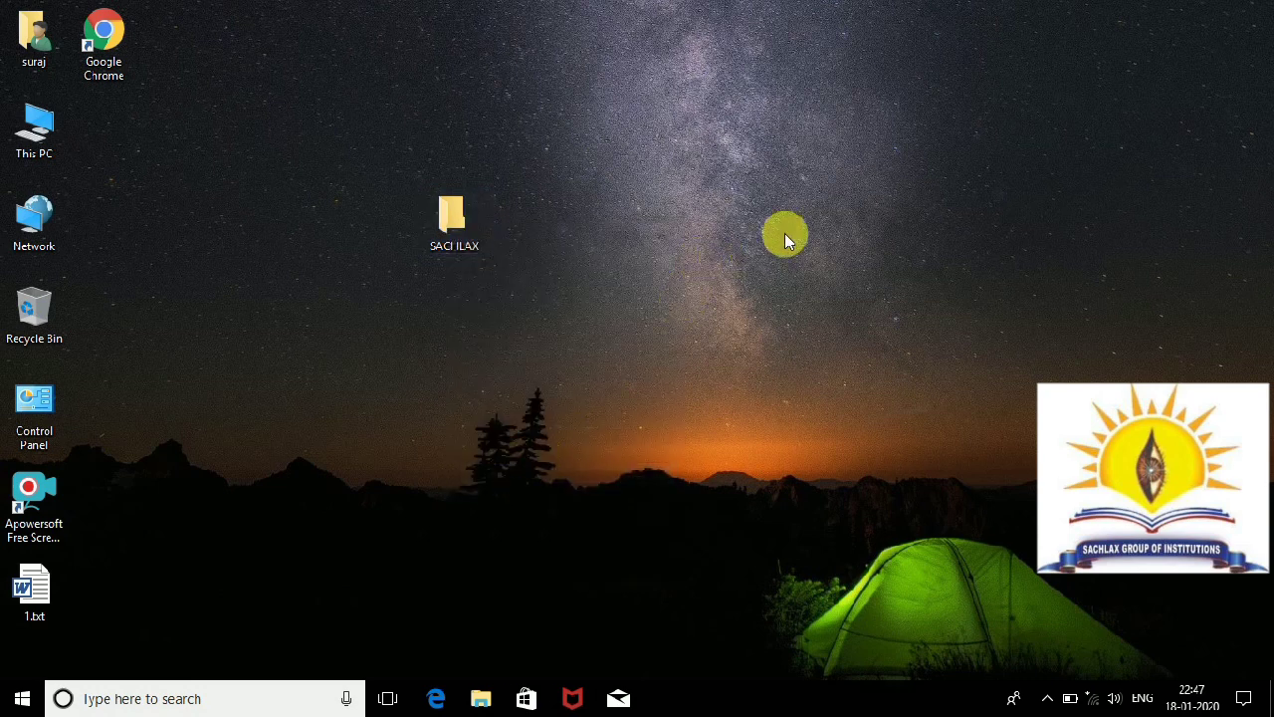
click(450, 221)
right_click(456, 221)
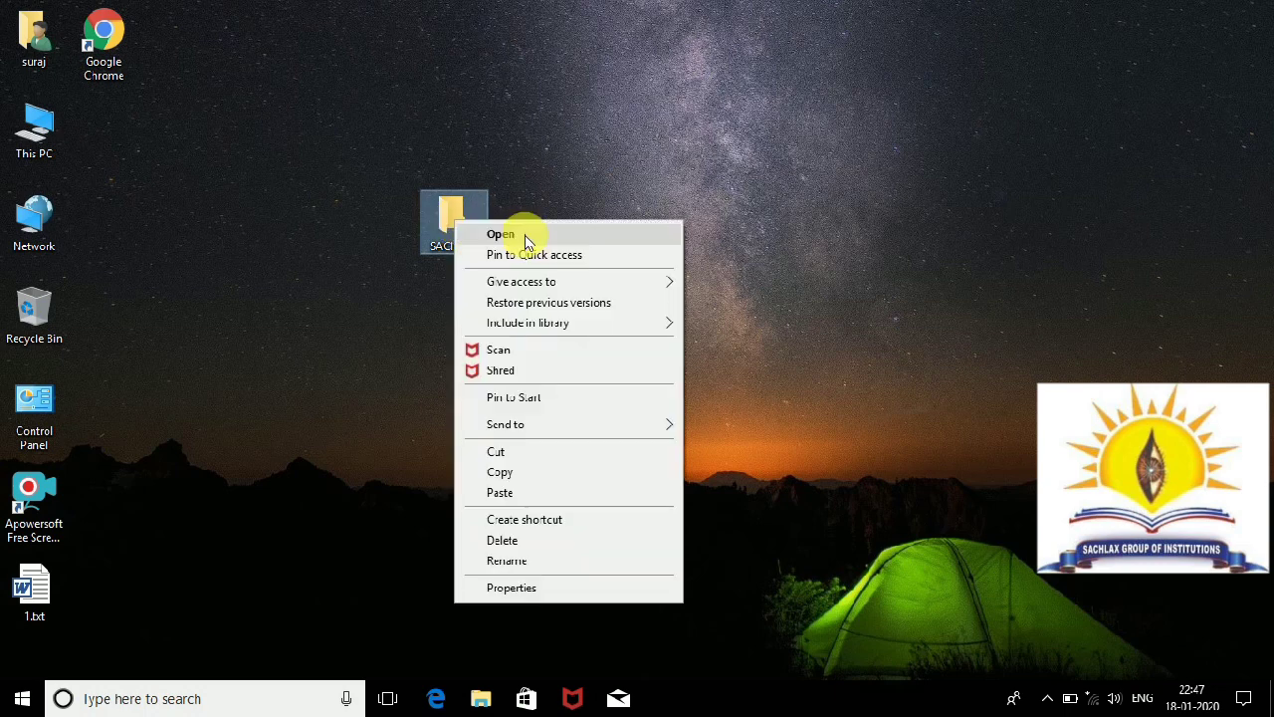
click(508, 478)
click(714, 253)
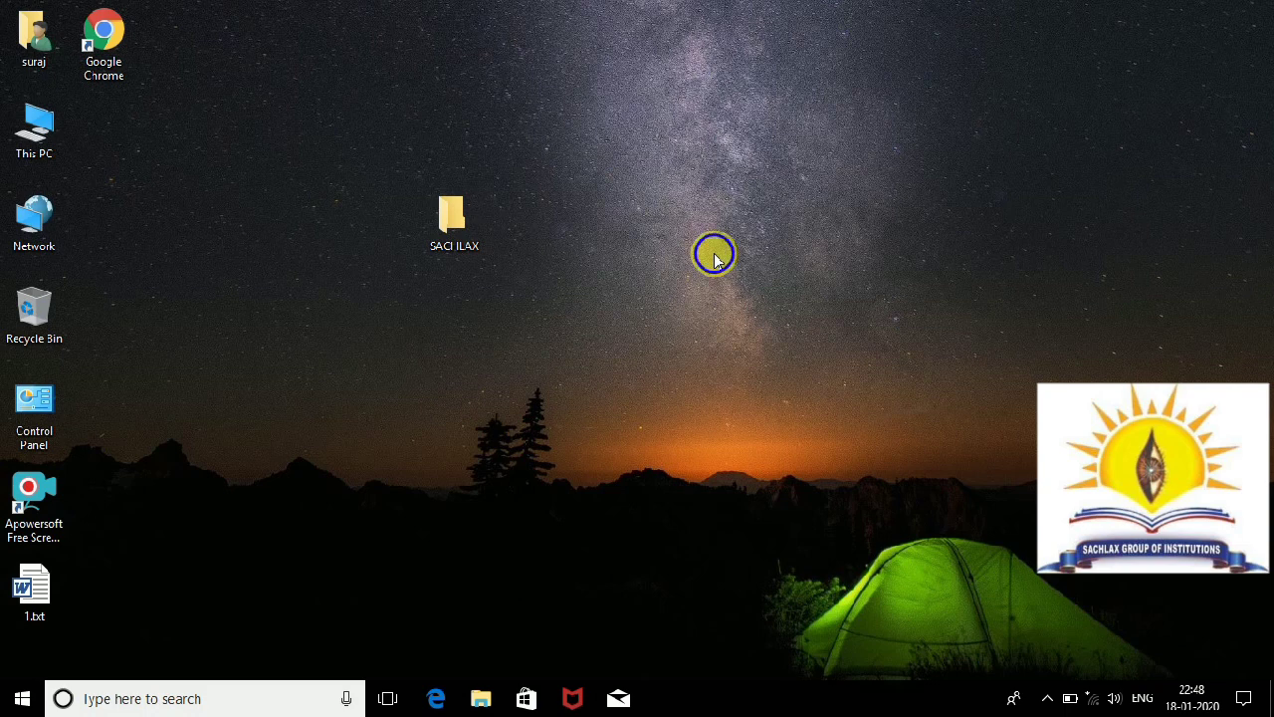
right_click(714, 253)
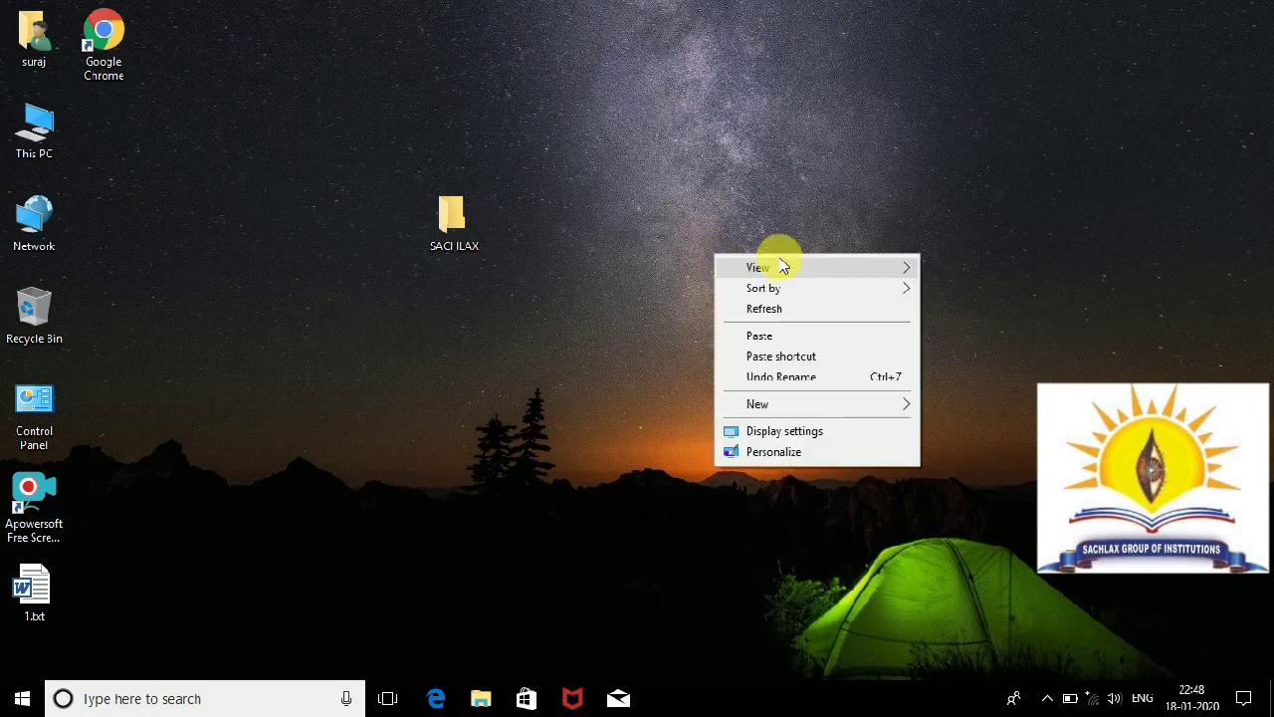
click(774, 340)
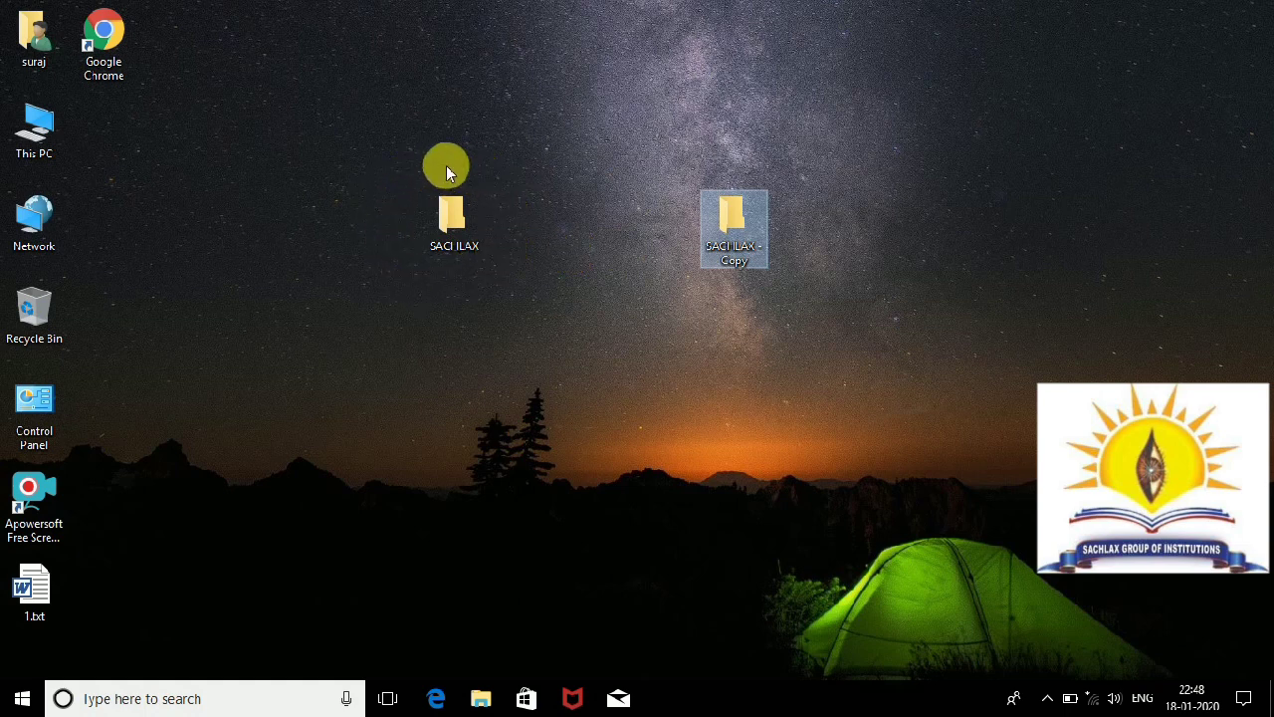
Step: Cut the original SACHLAX folder and paste it onto an empty area of the desktop
click(458, 231)
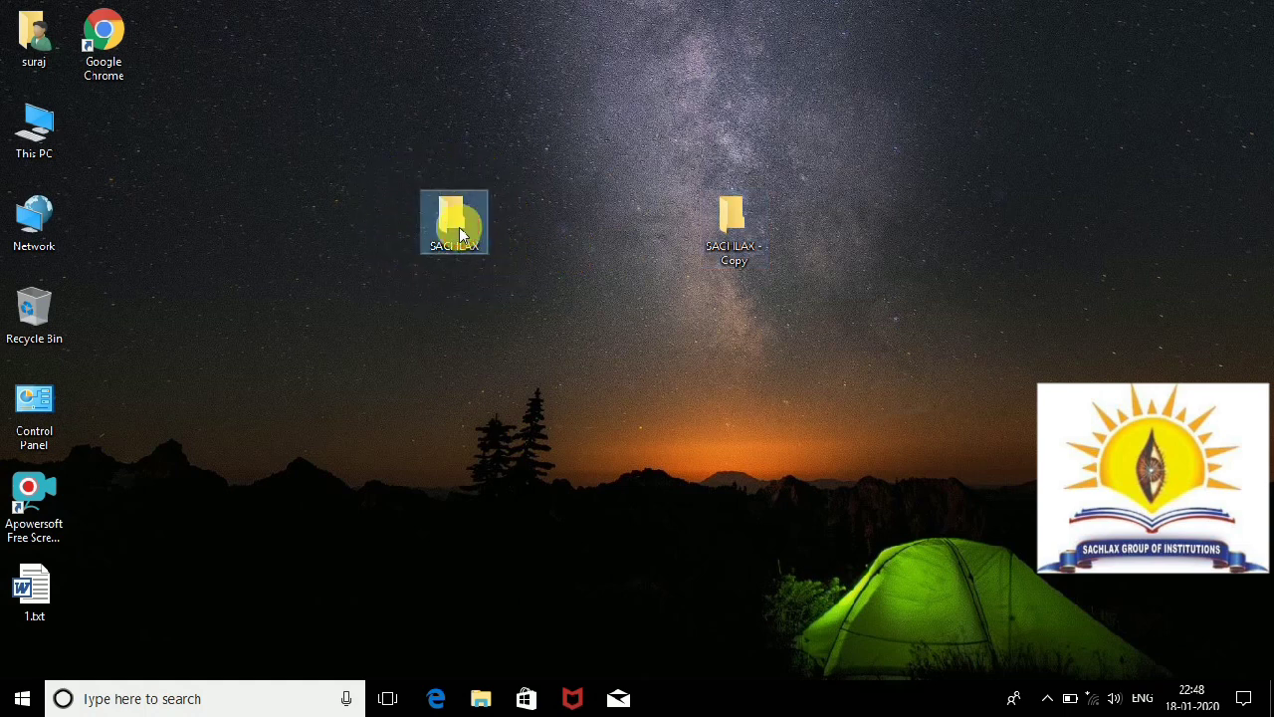
right_click(460, 233)
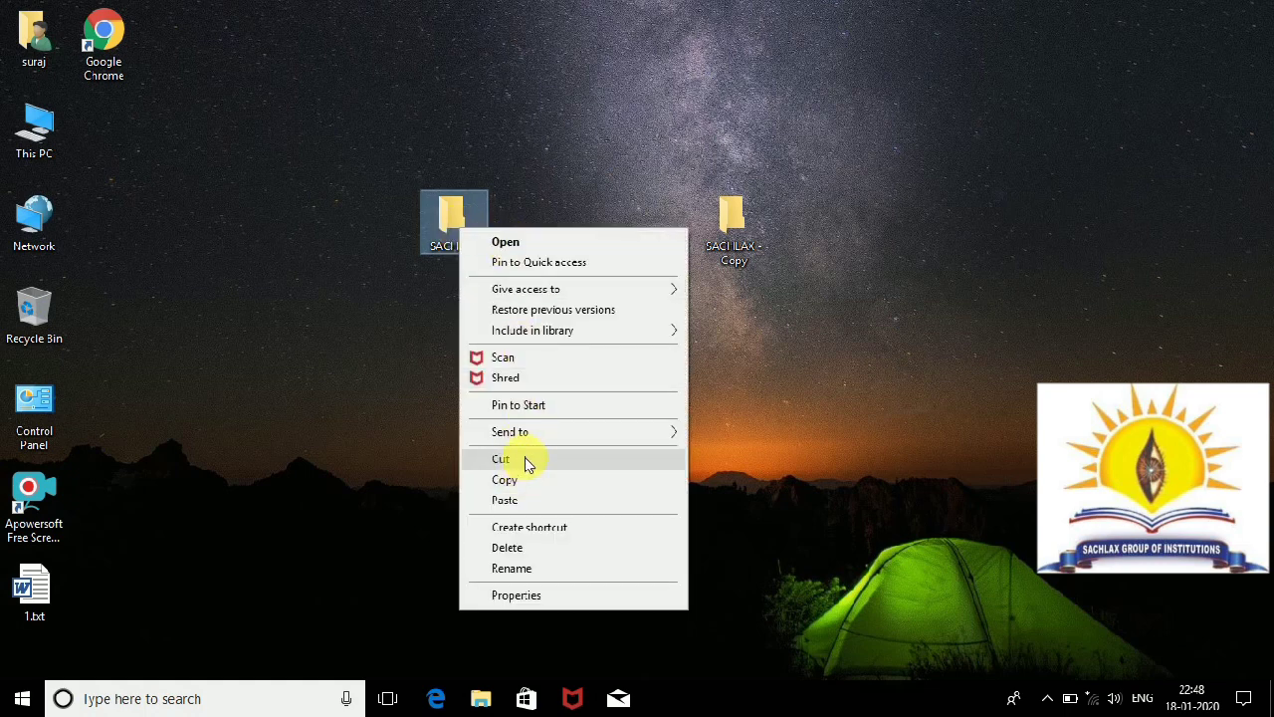
click(393, 300)
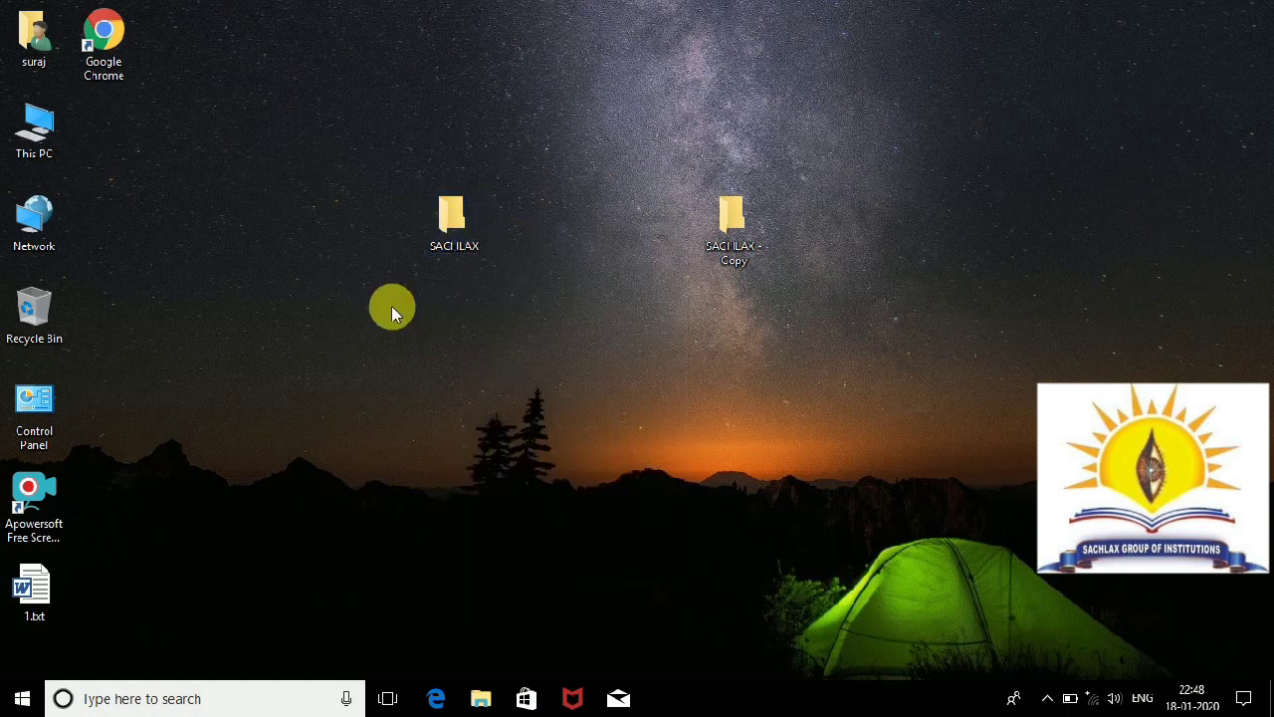
right_click(451, 223)
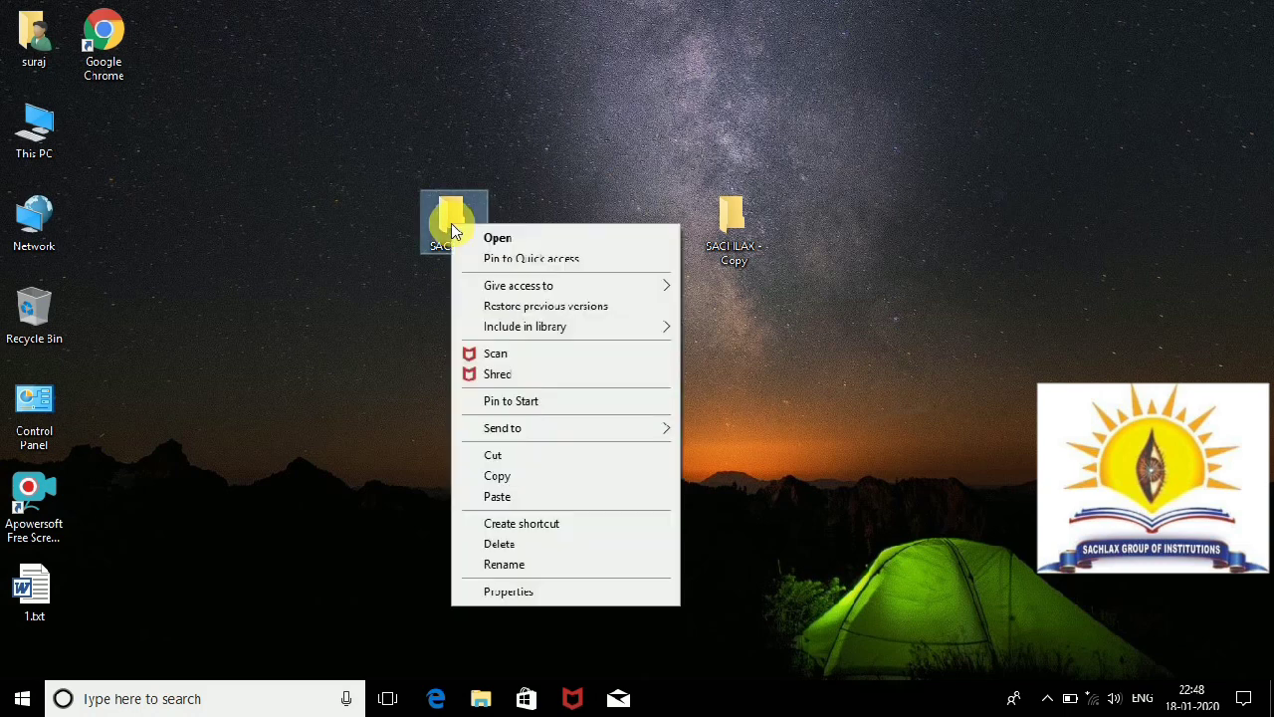
click(498, 456)
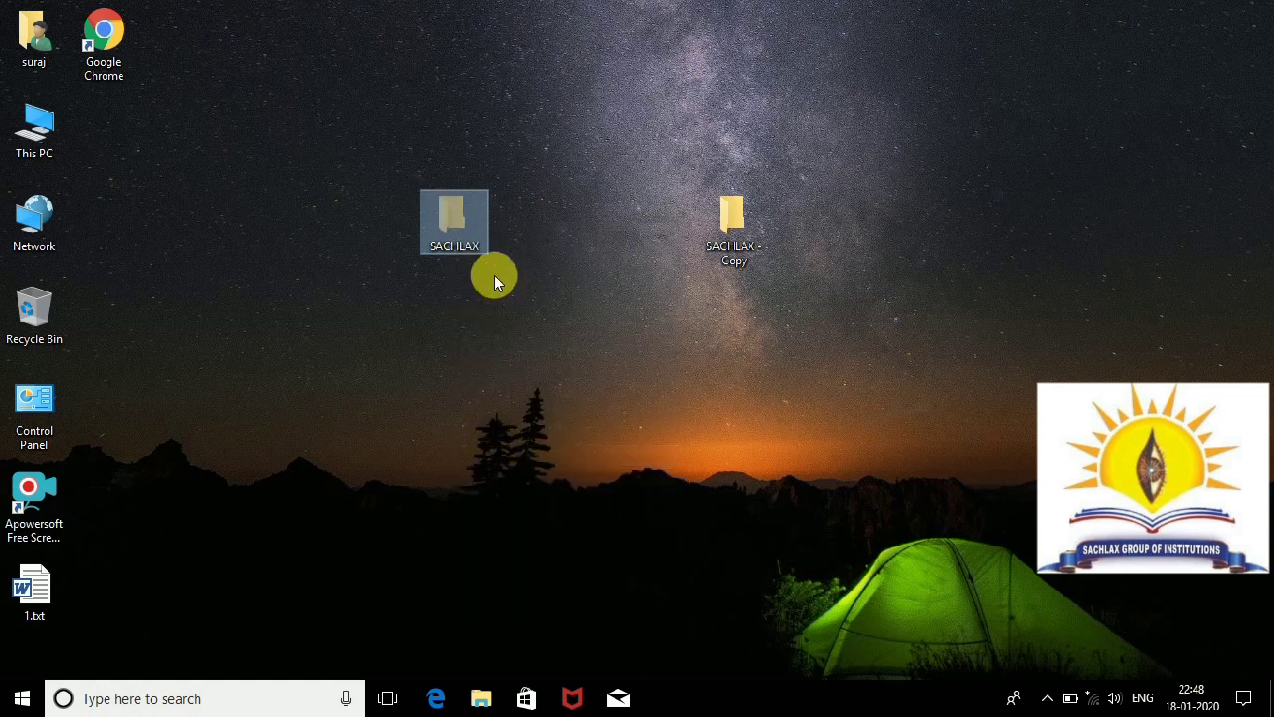
click(465, 304)
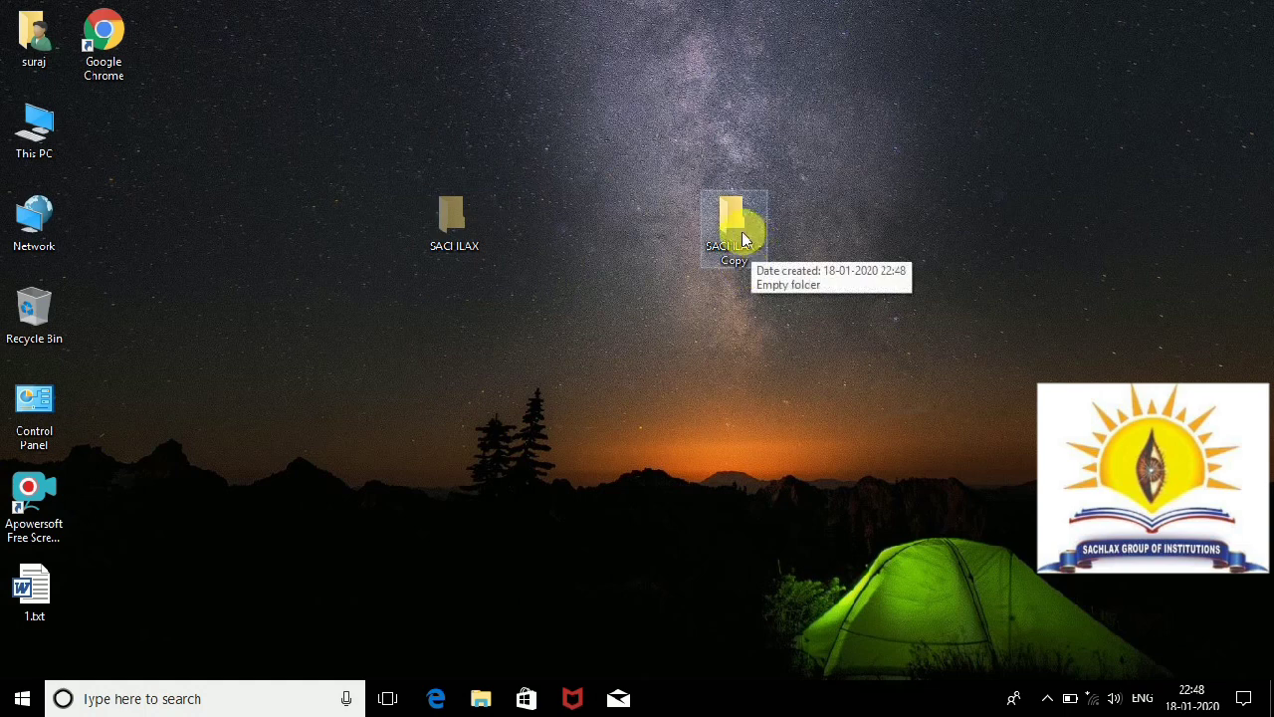
right_click(557, 309)
click(623, 390)
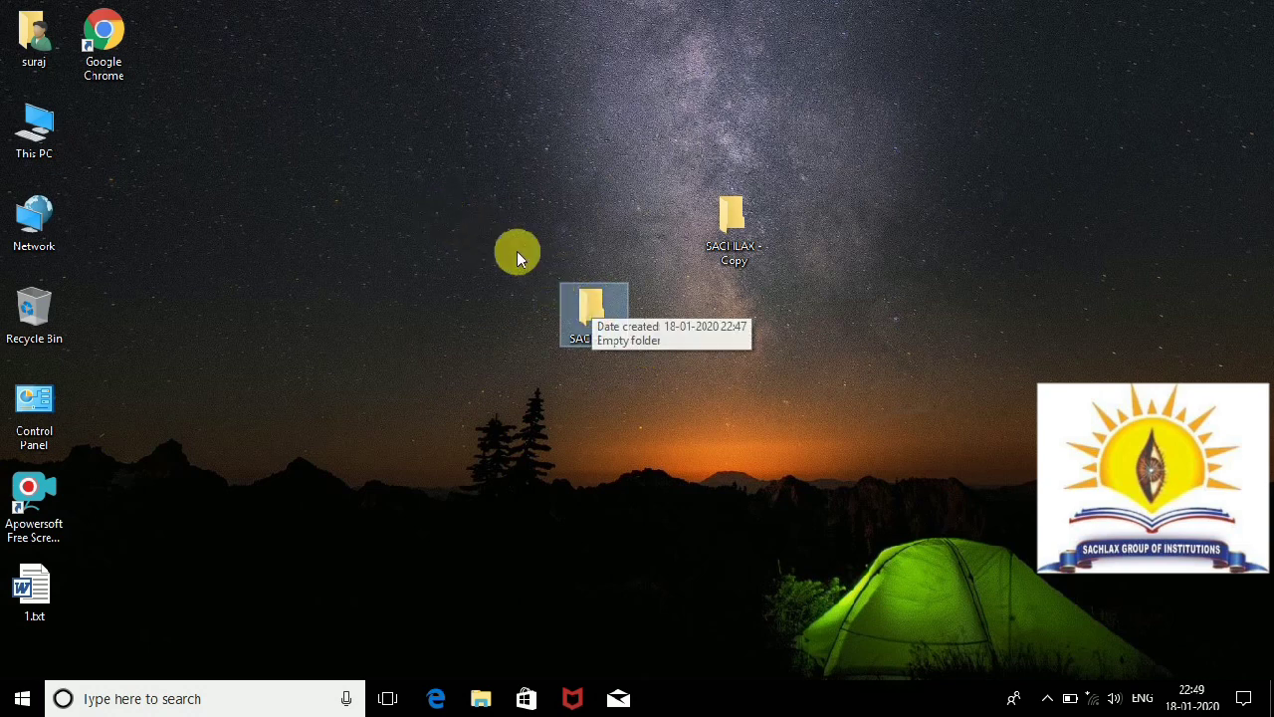
click(451, 217)
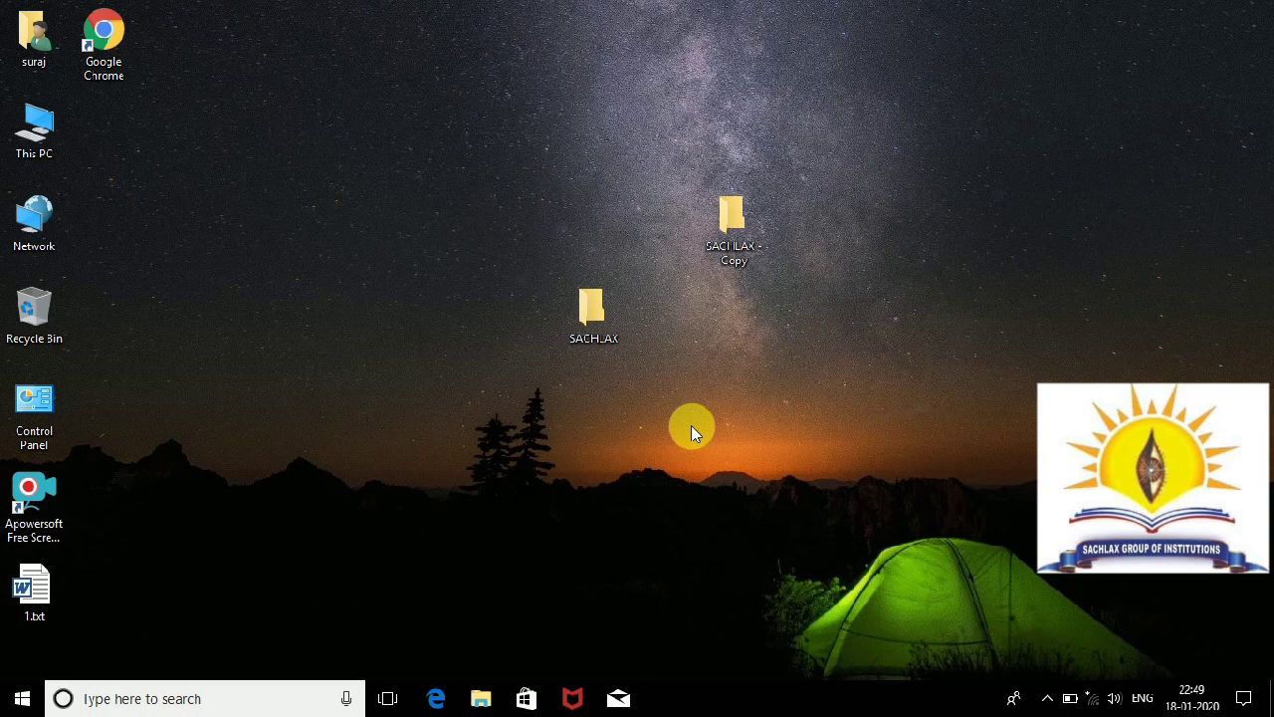
right_click(615, 385)
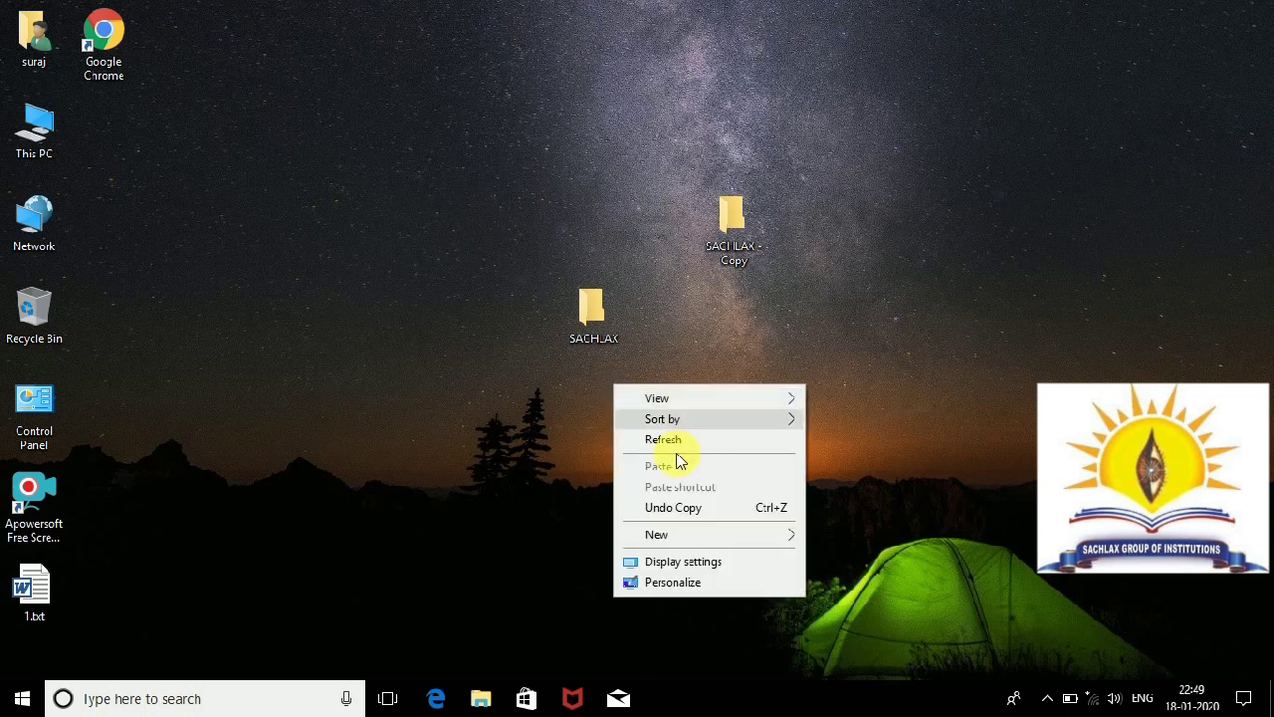
mouse_move(678, 546)
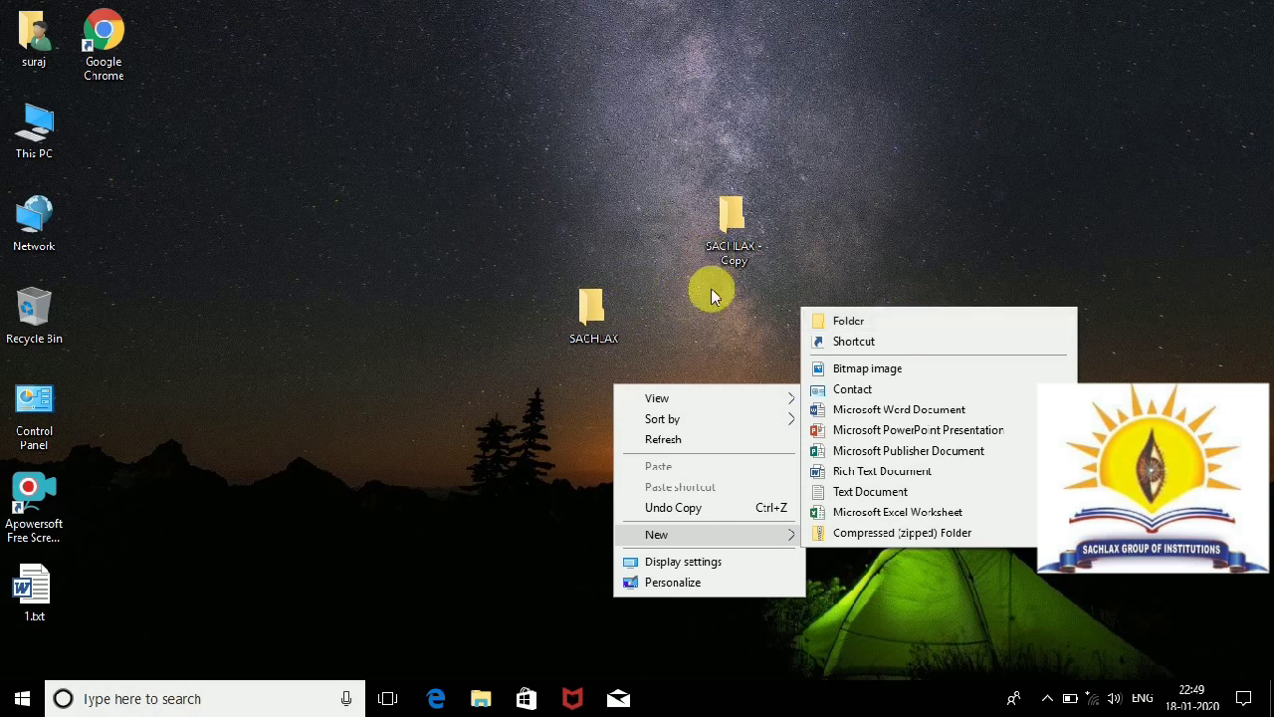
Step: Open the Recycle Bin to check its contents, and close it
click(50, 317)
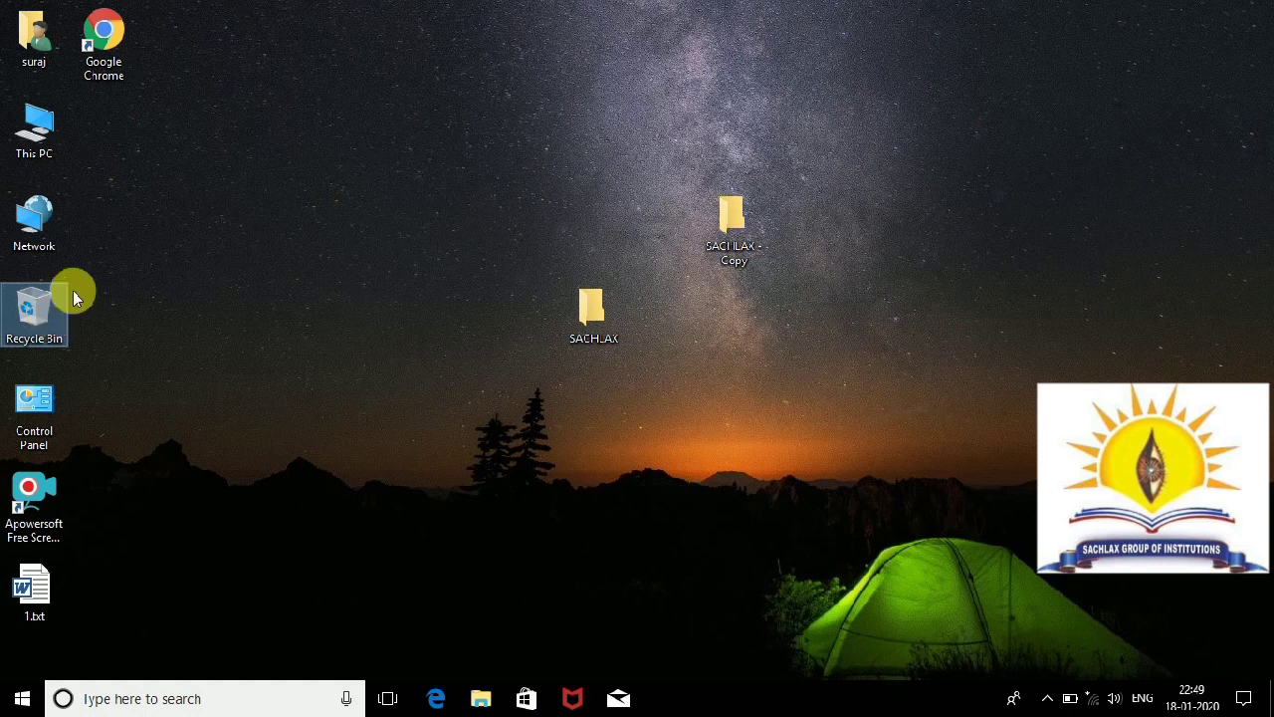
double_click(40, 319)
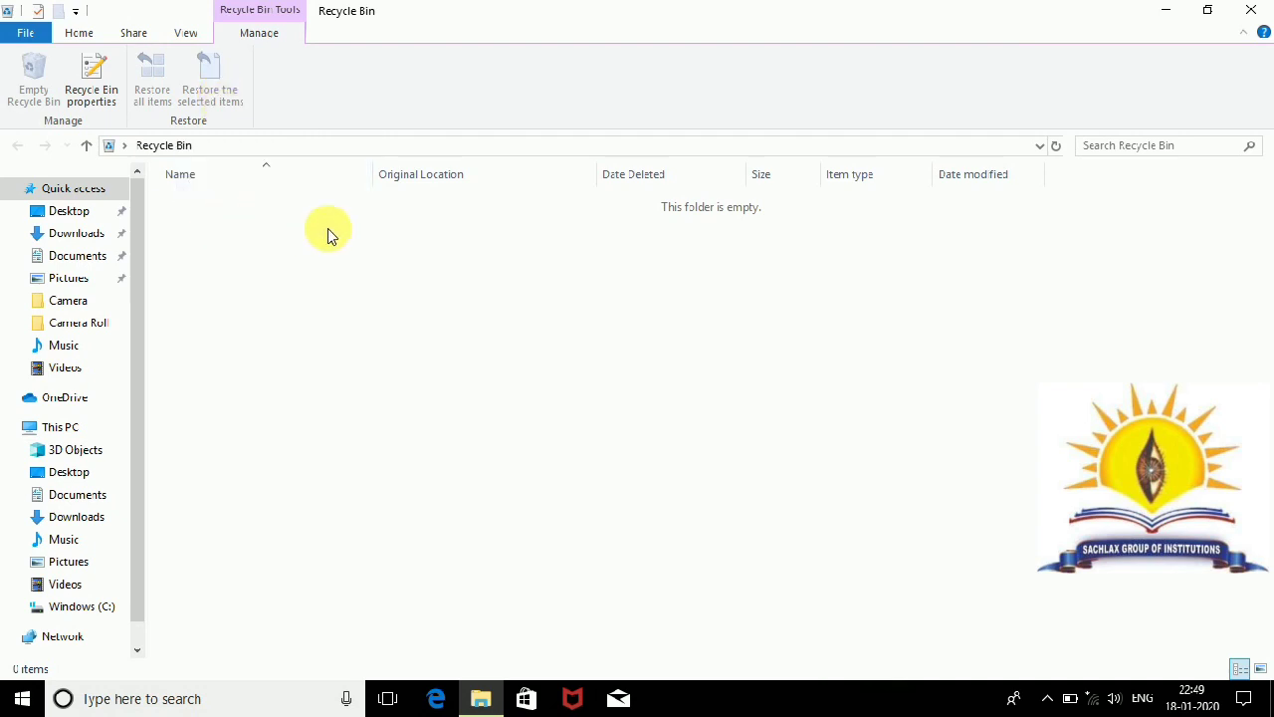
click(1249, 10)
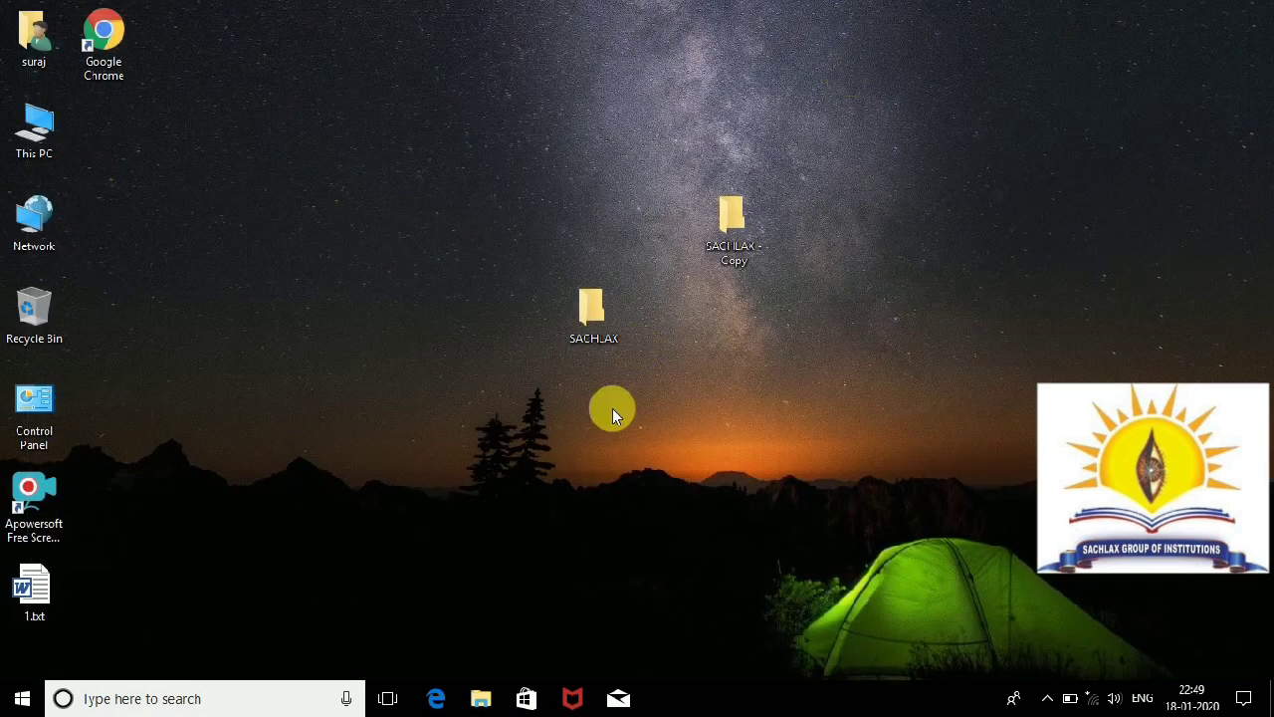
Step: Set the Hidden attribute in the properties of the SACHLAX - Copy folder and apply it
right_click(732, 229)
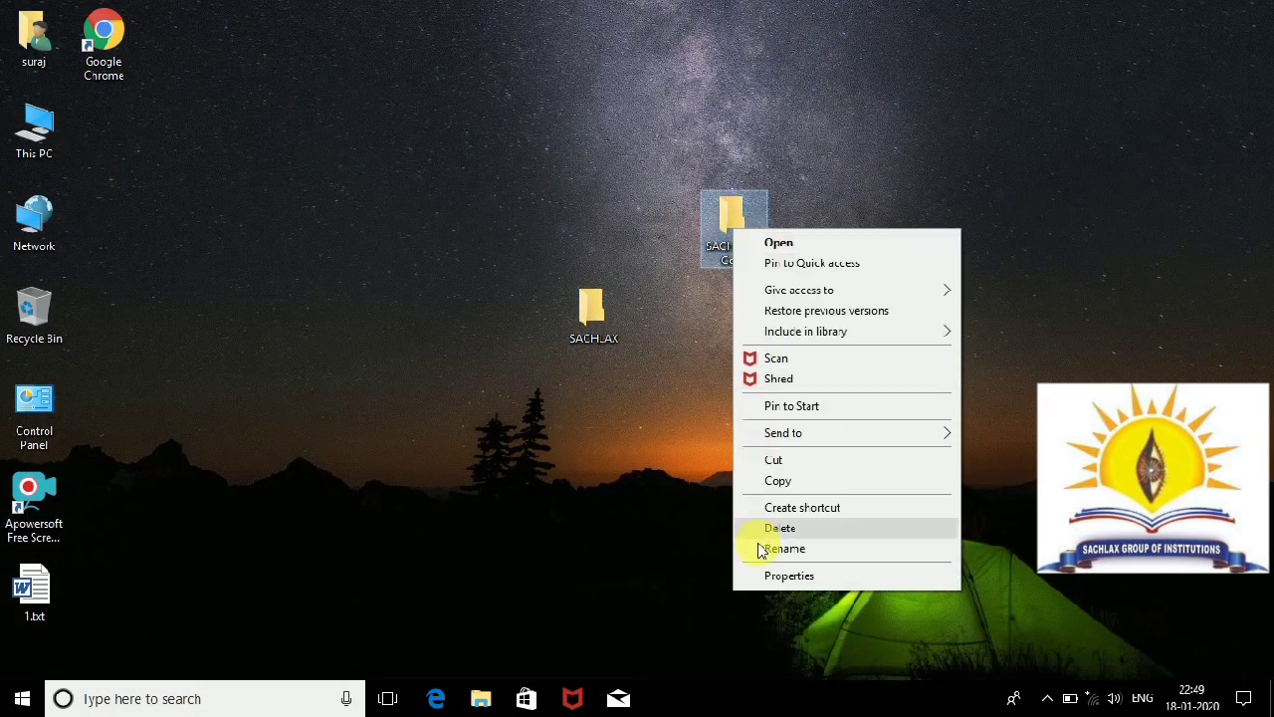
click(765, 575)
click(845, 543)
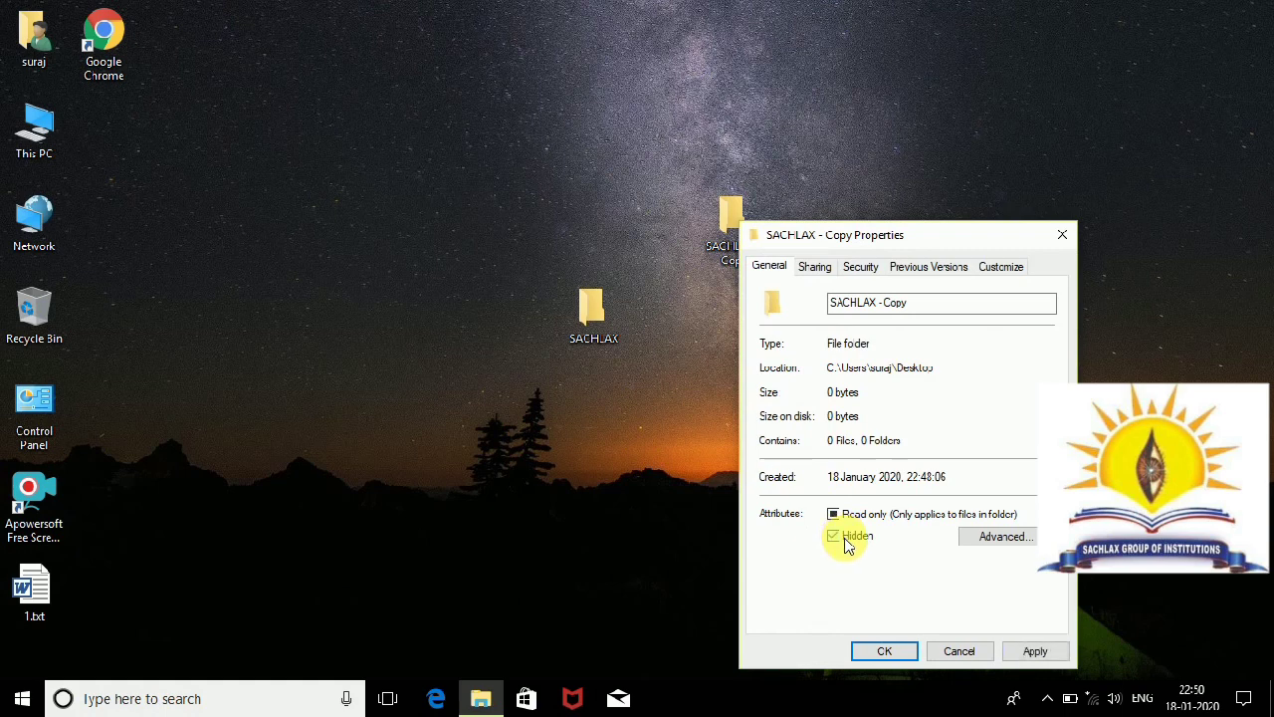
click(885, 651)
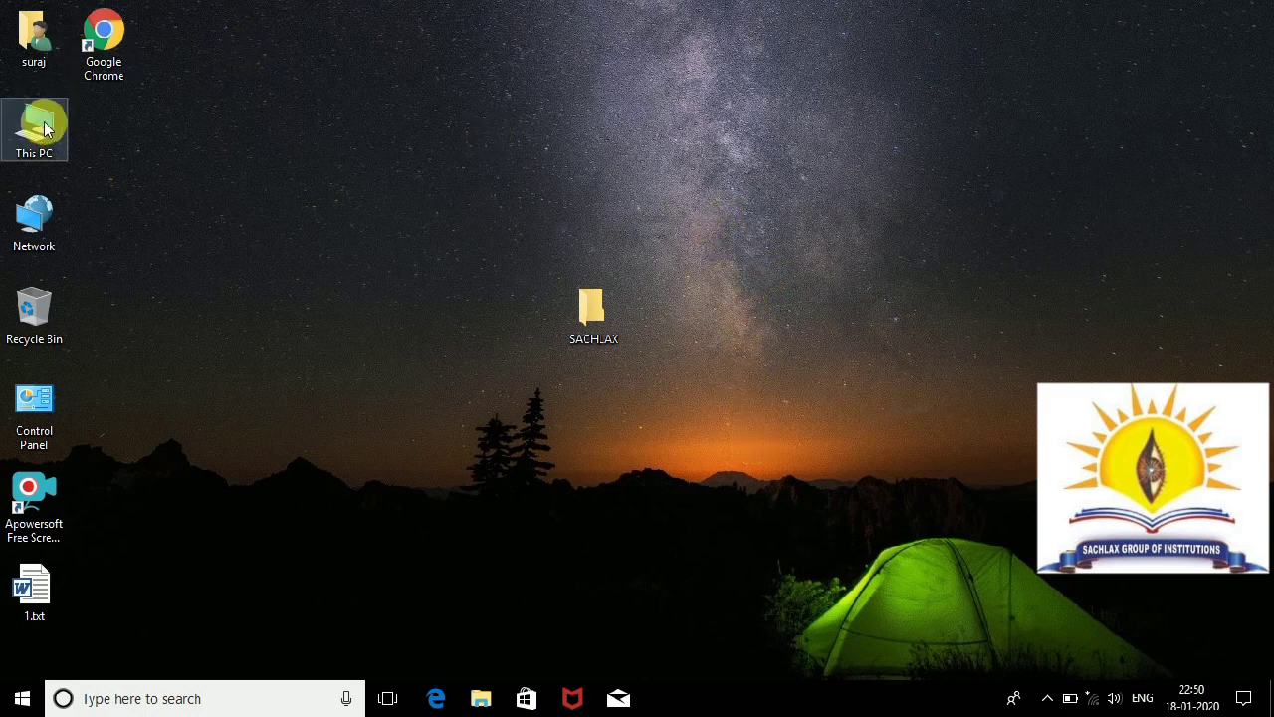
Step: Turn on the display of hidden items in This PC and close the window
key(super+e)
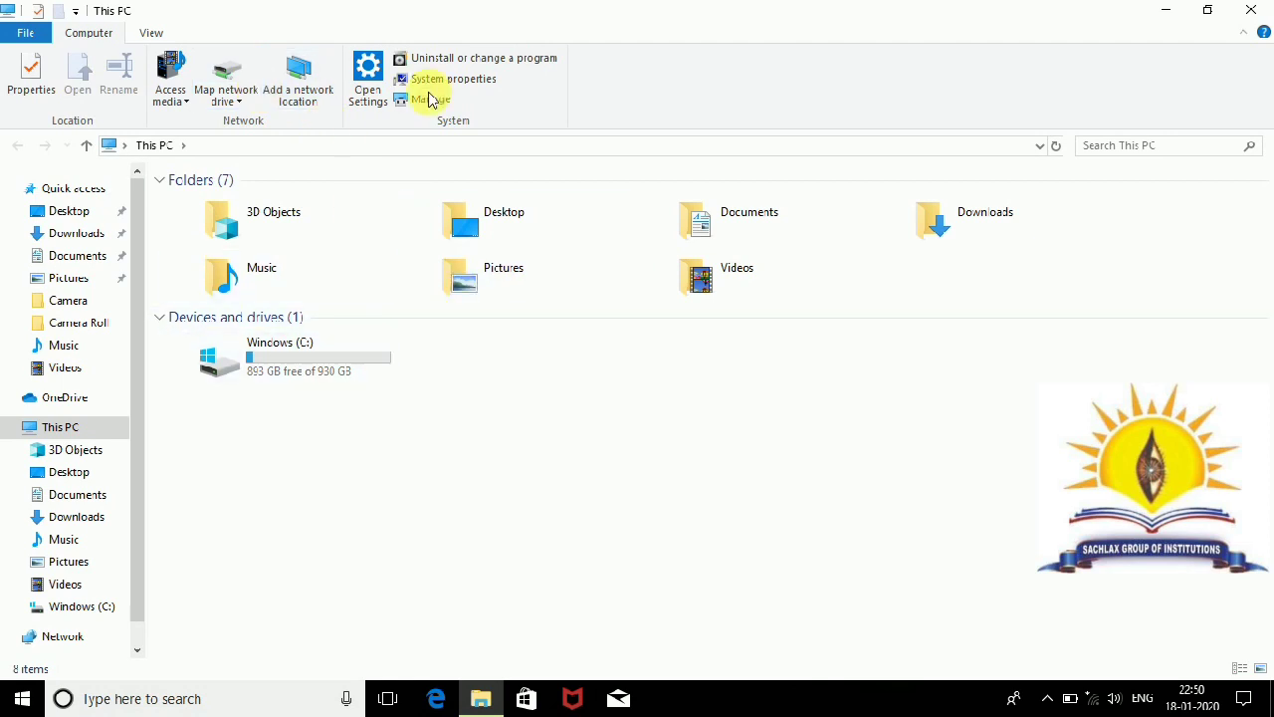
click(162, 34)
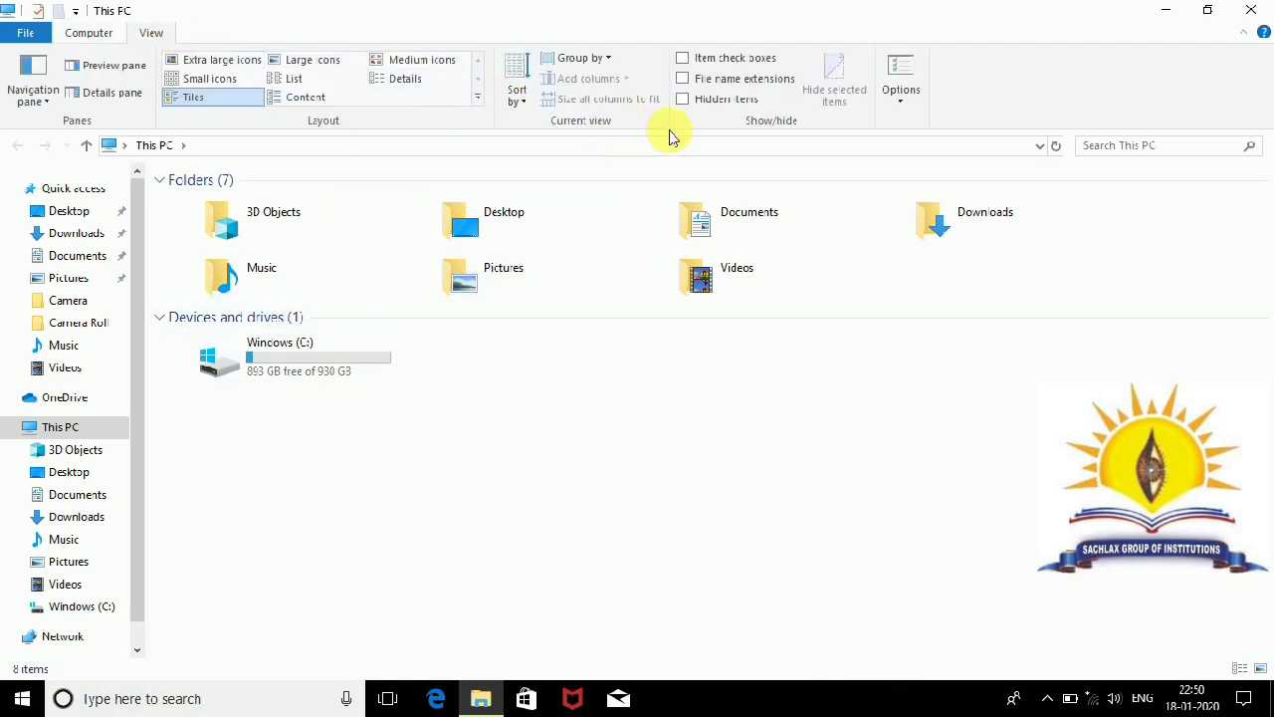
click(684, 99)
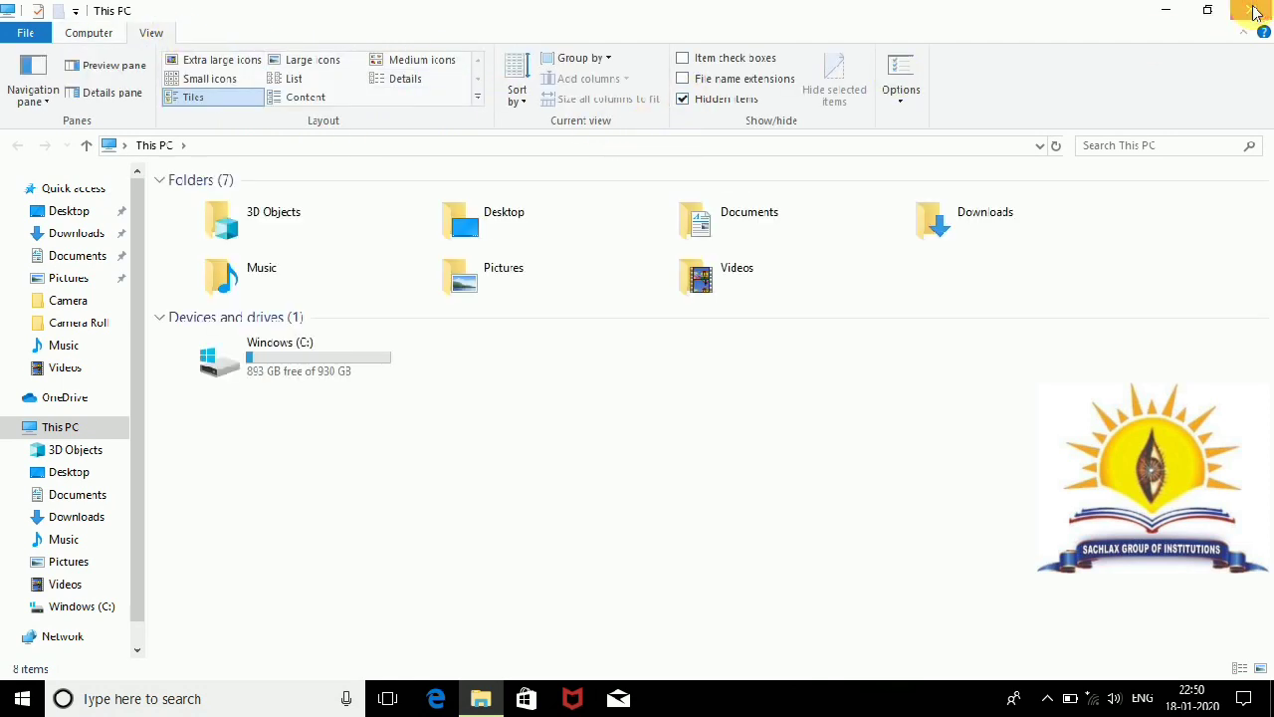
click(1250, 10)
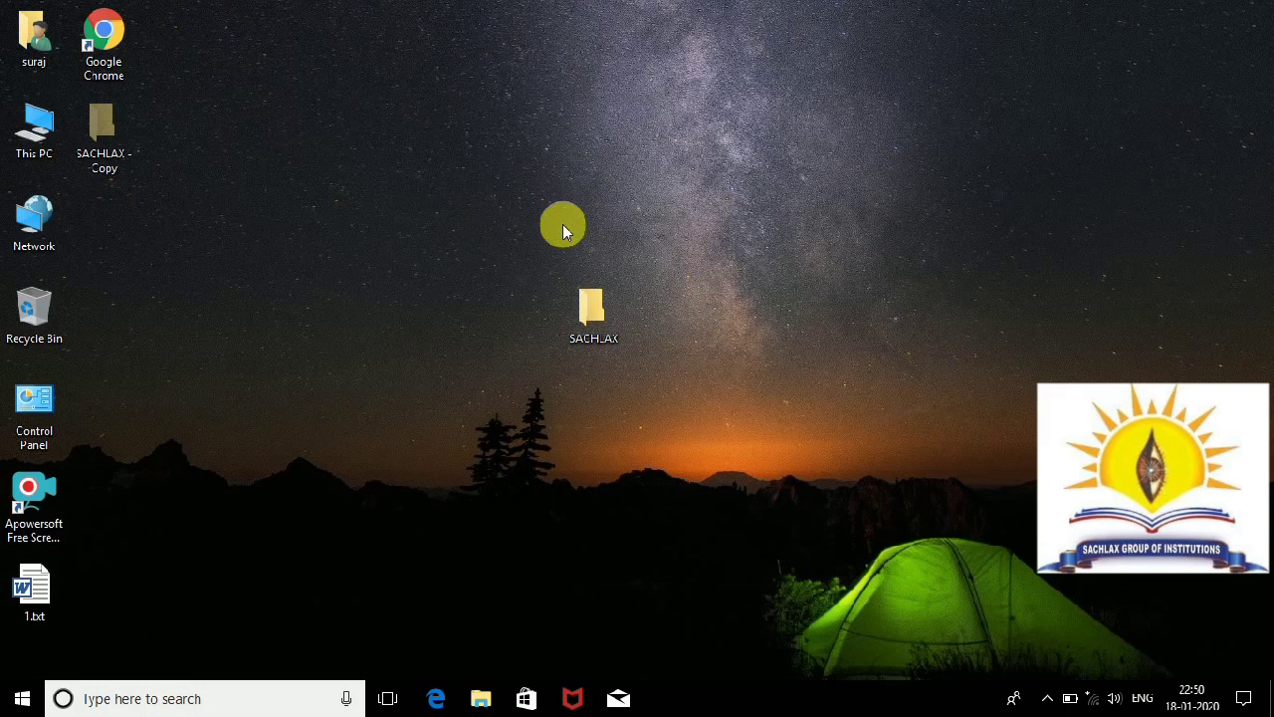
right_click(113, 149)
click(151, 345)
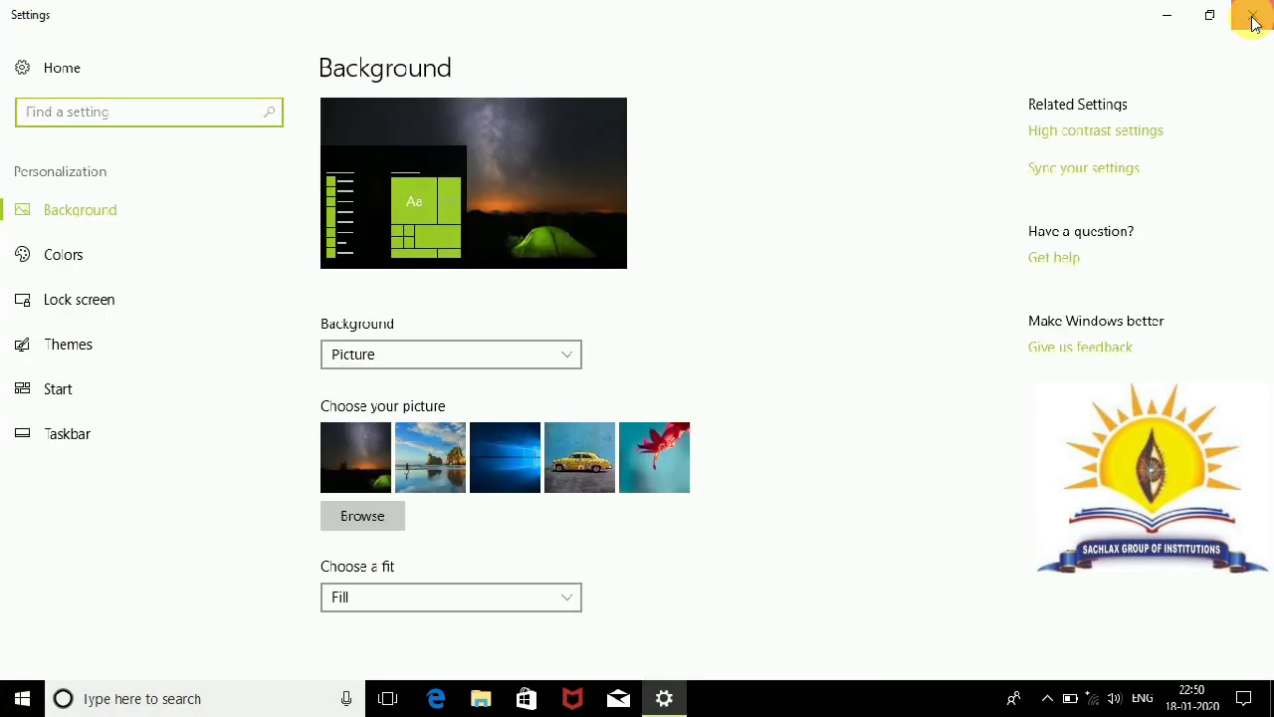
click(1253, 15)
Step: Clear the Hidden attribute in the properties of the SACHLAX - Copy folder and move the folder beside SACHLAX on the desktop
click(98, 138)
right_click(97, 133)
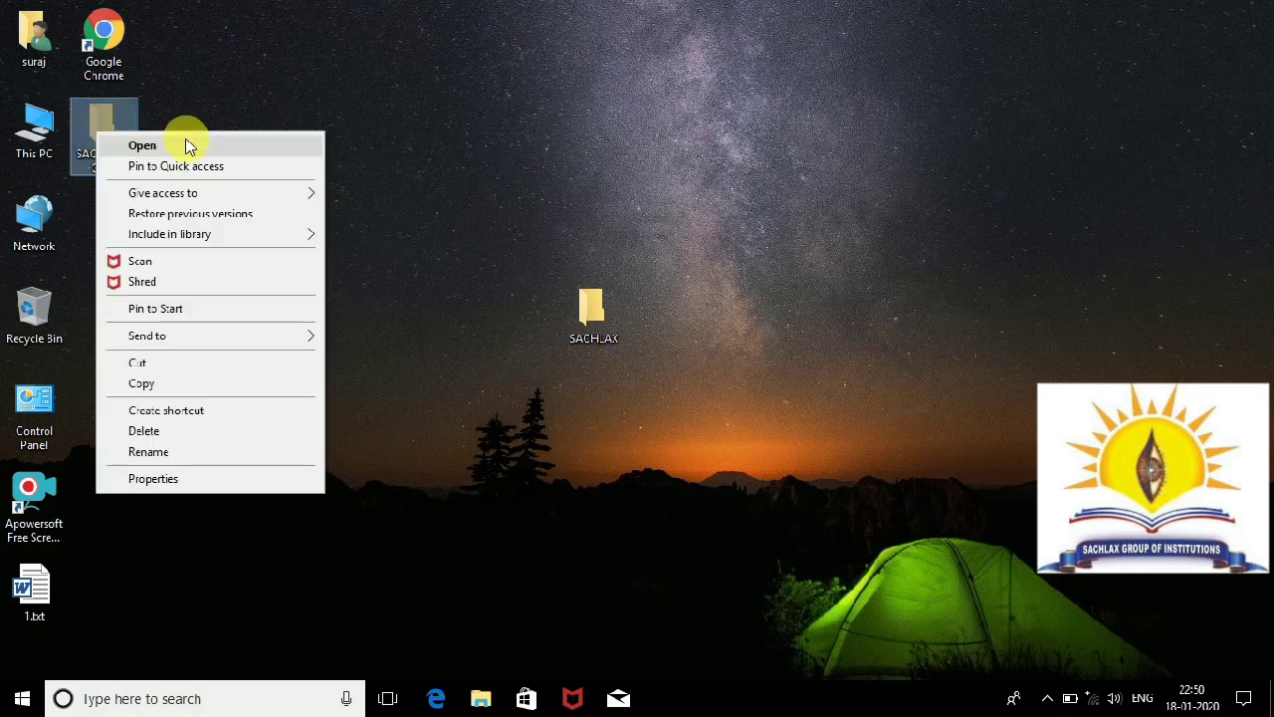
click(154, 479)
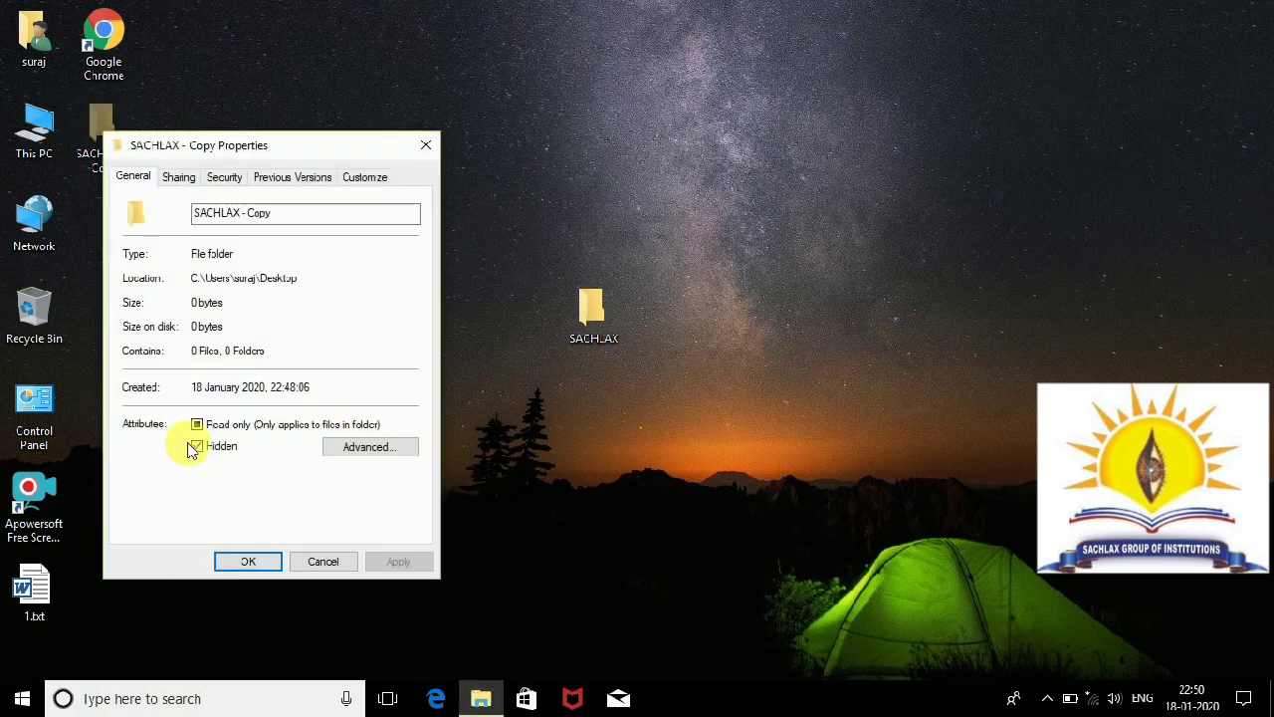
click(197, 446)
click(197, 446)
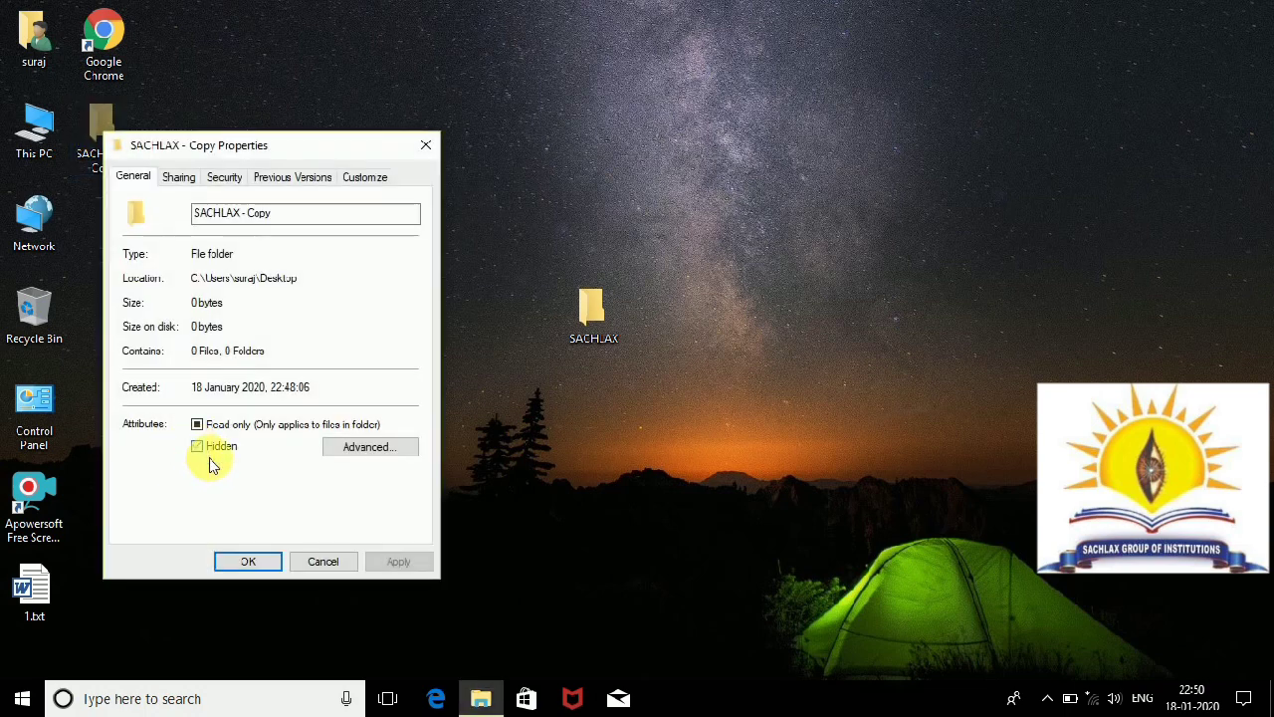
click(250, 561)
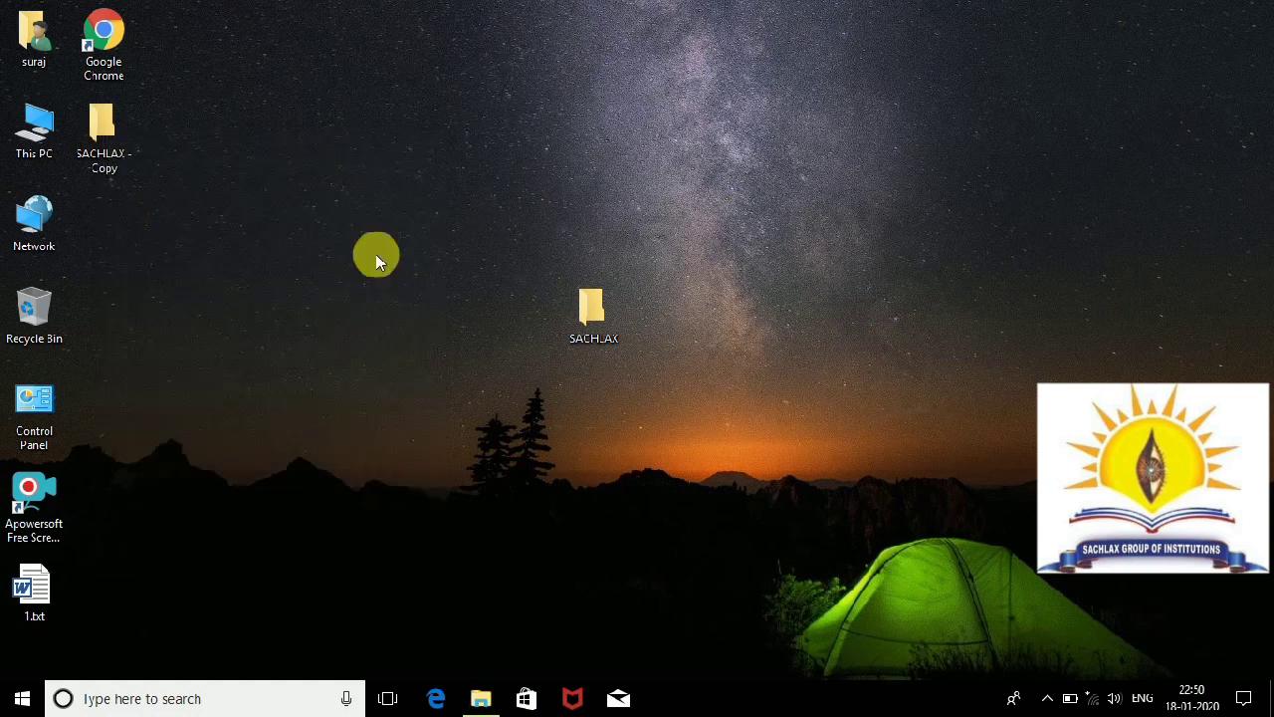
drag(103, 134, 517, 304)
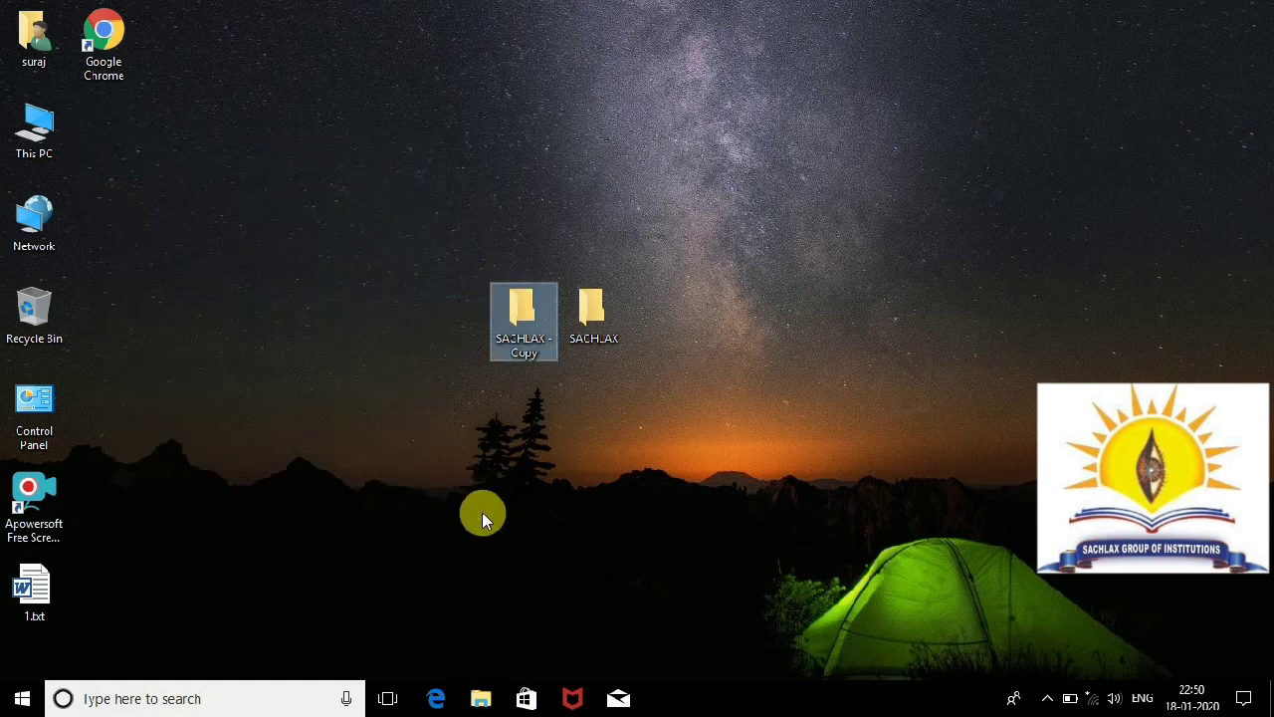
click(592, 427)
Step: Turn off the display of hidden items in This PC and close the window
double_click(34, 125)
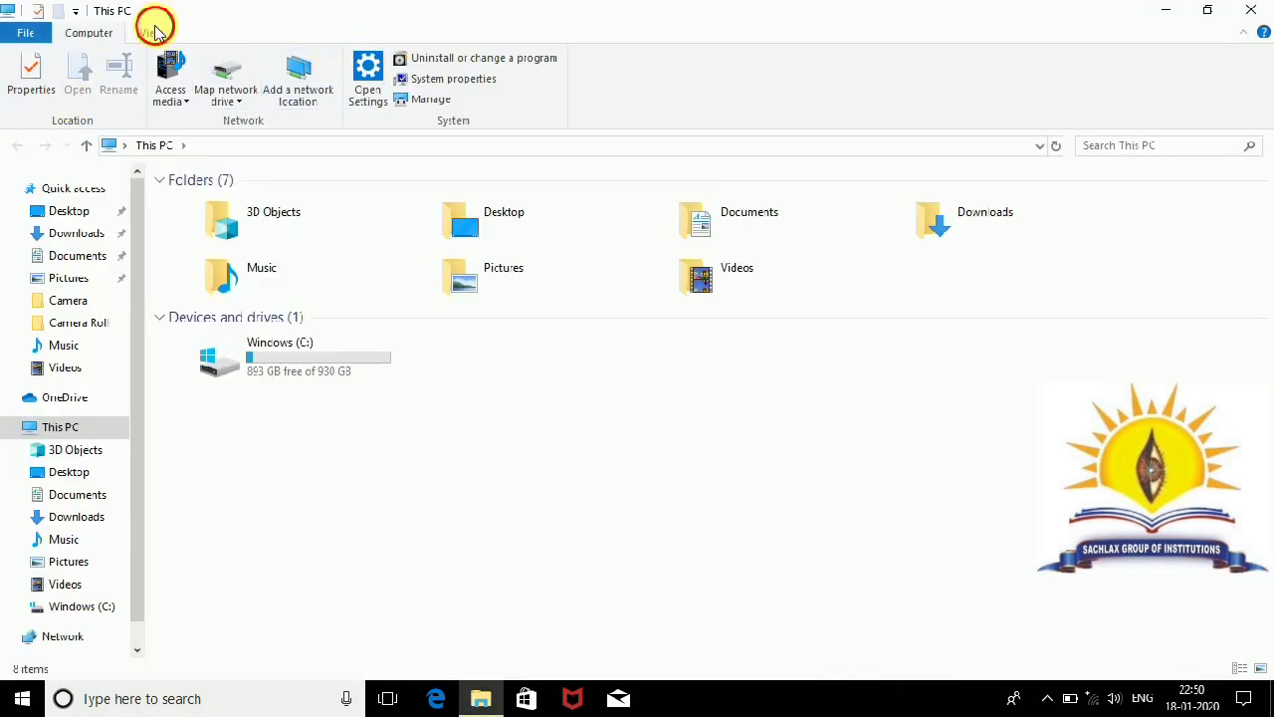
click(154, 30)
click(683, 100)
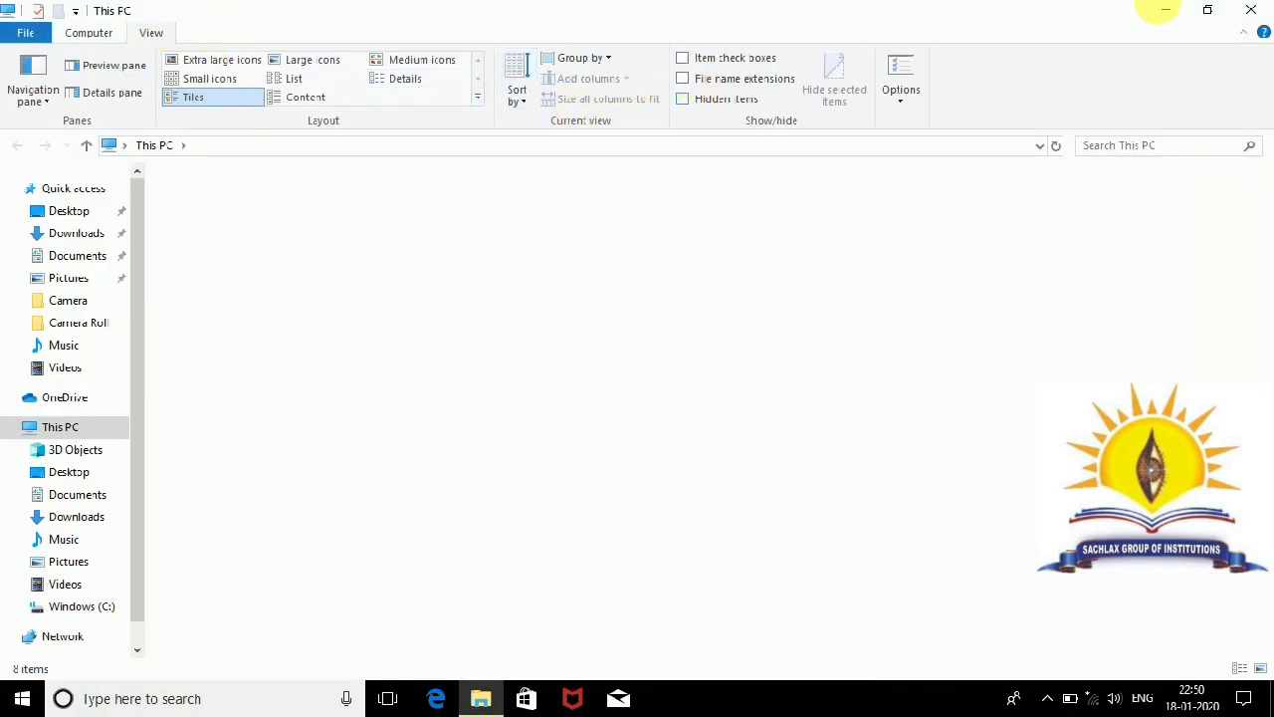
click(1253, 12)
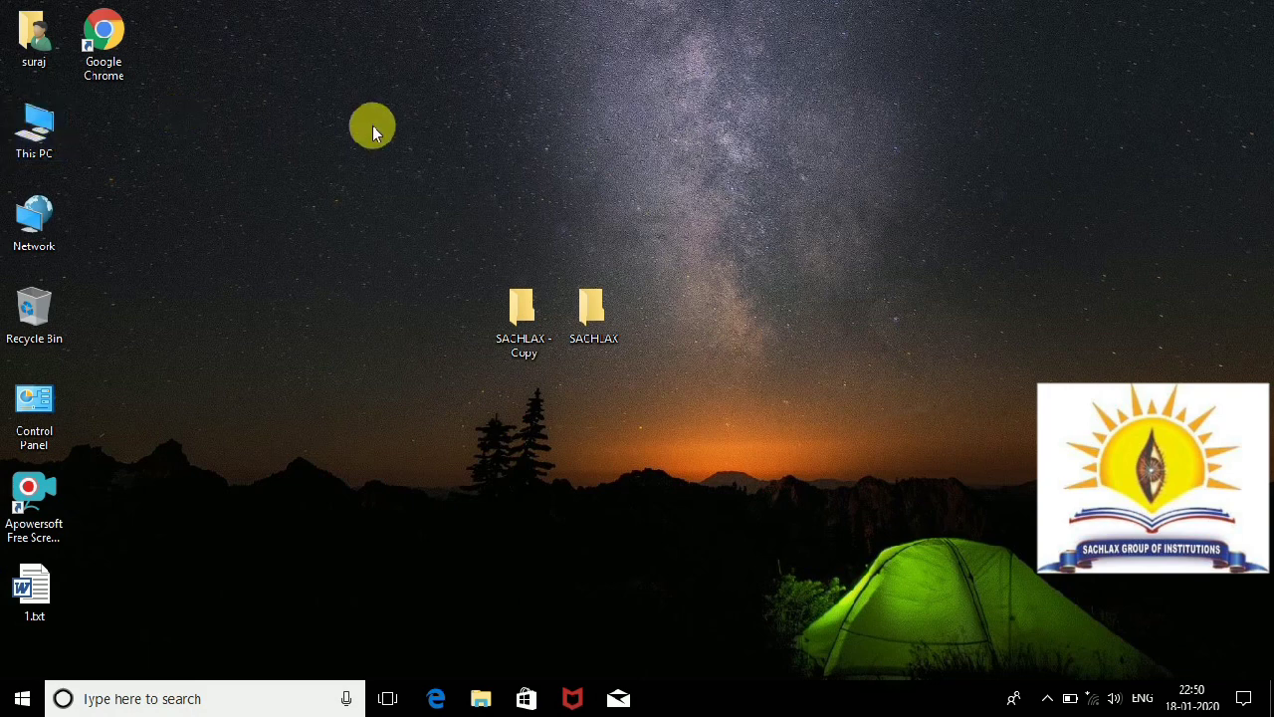
Step: Reopen This PC to review the show/hide option for hidden items, and close the window
key(super+e)
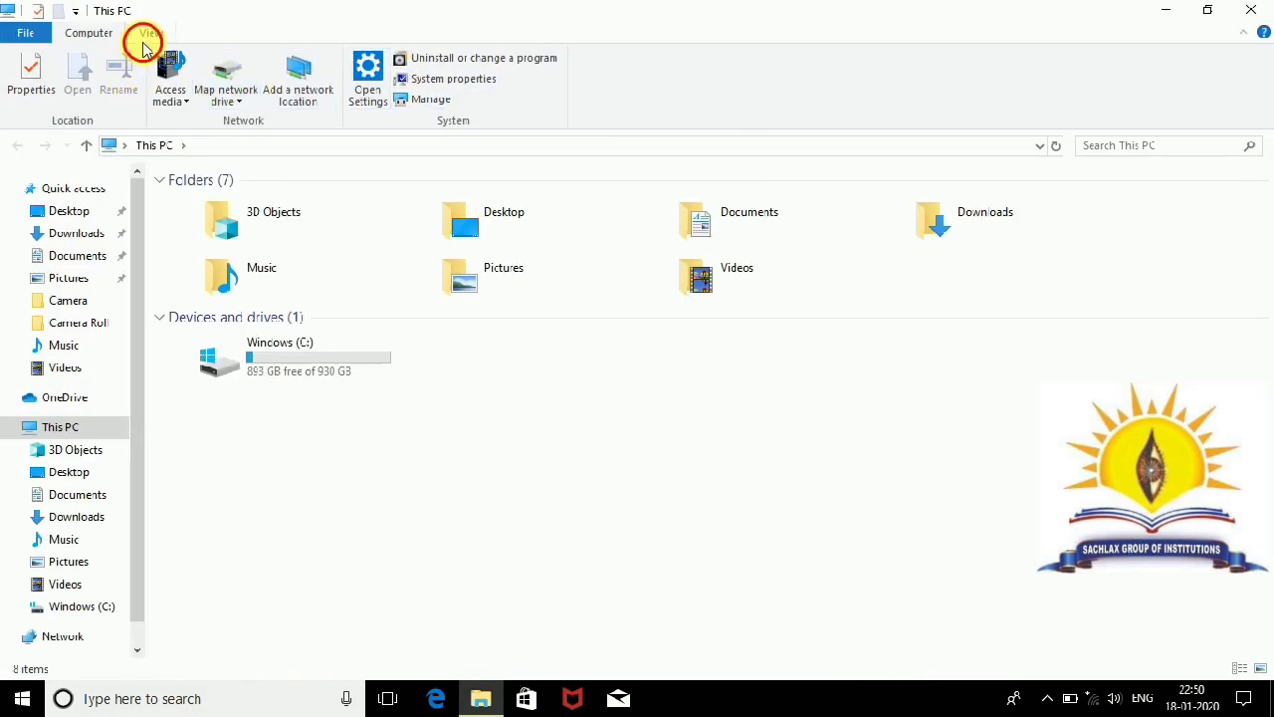
click(149, 32)
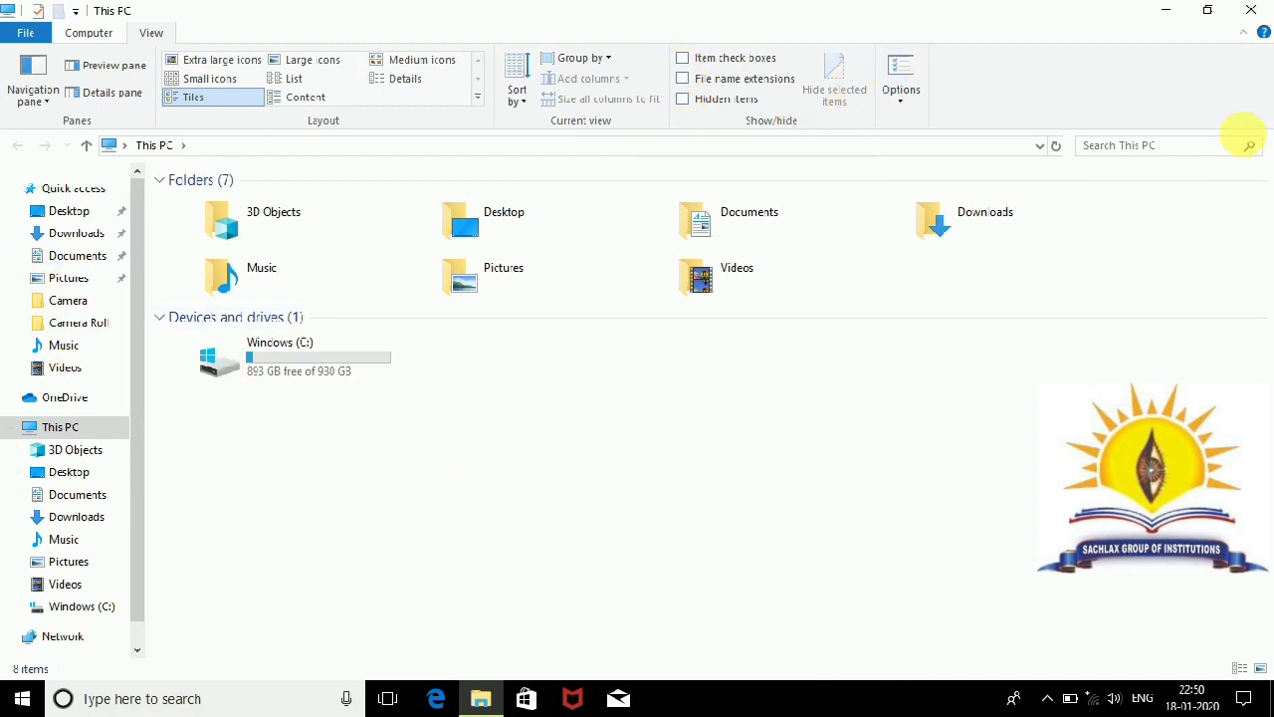
click(1251, 9)
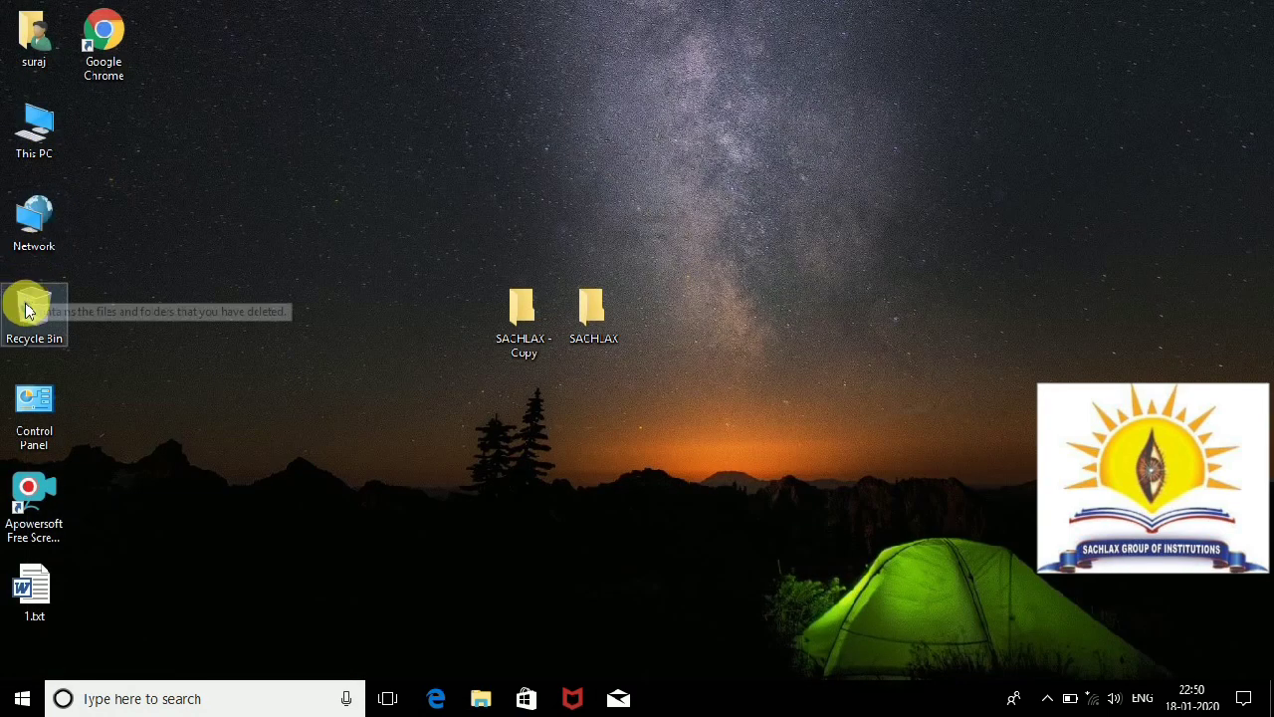
Step: Set the Recycle Bin properties for Windows (C:) to remove files immediately when deleted, and close the Recycle Bin
double_click(27, 316)
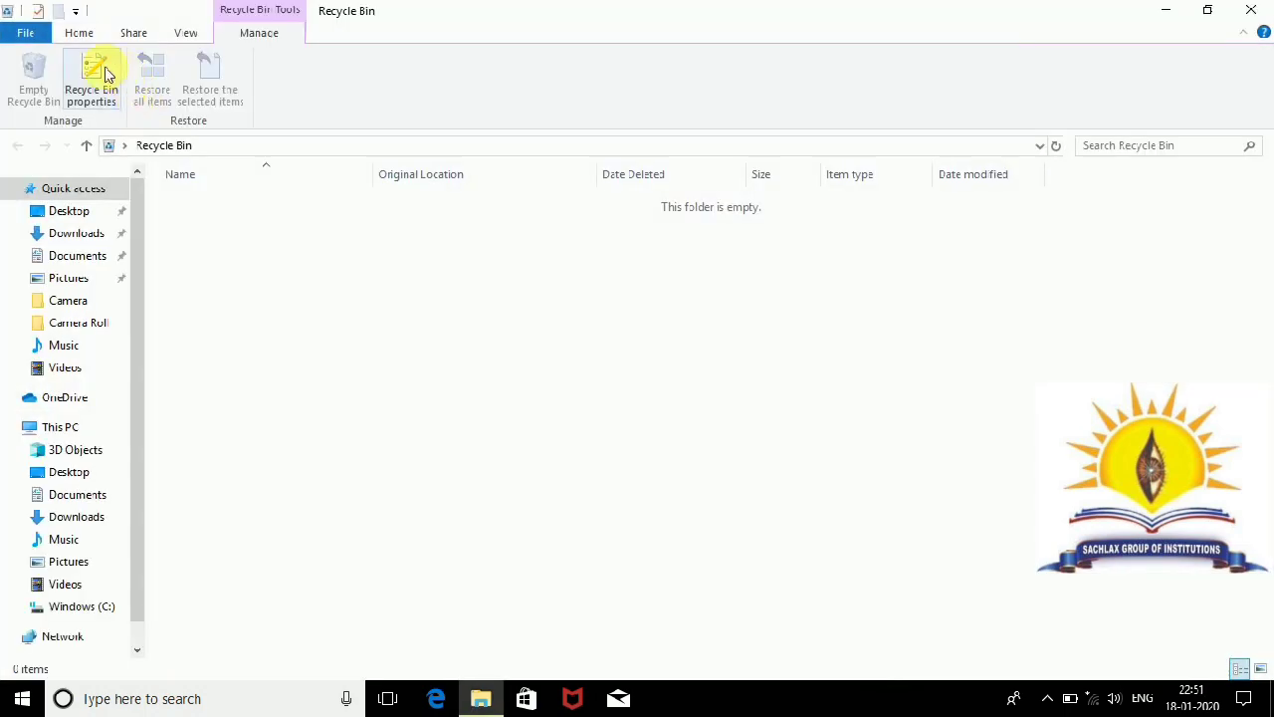
click(93, 92)
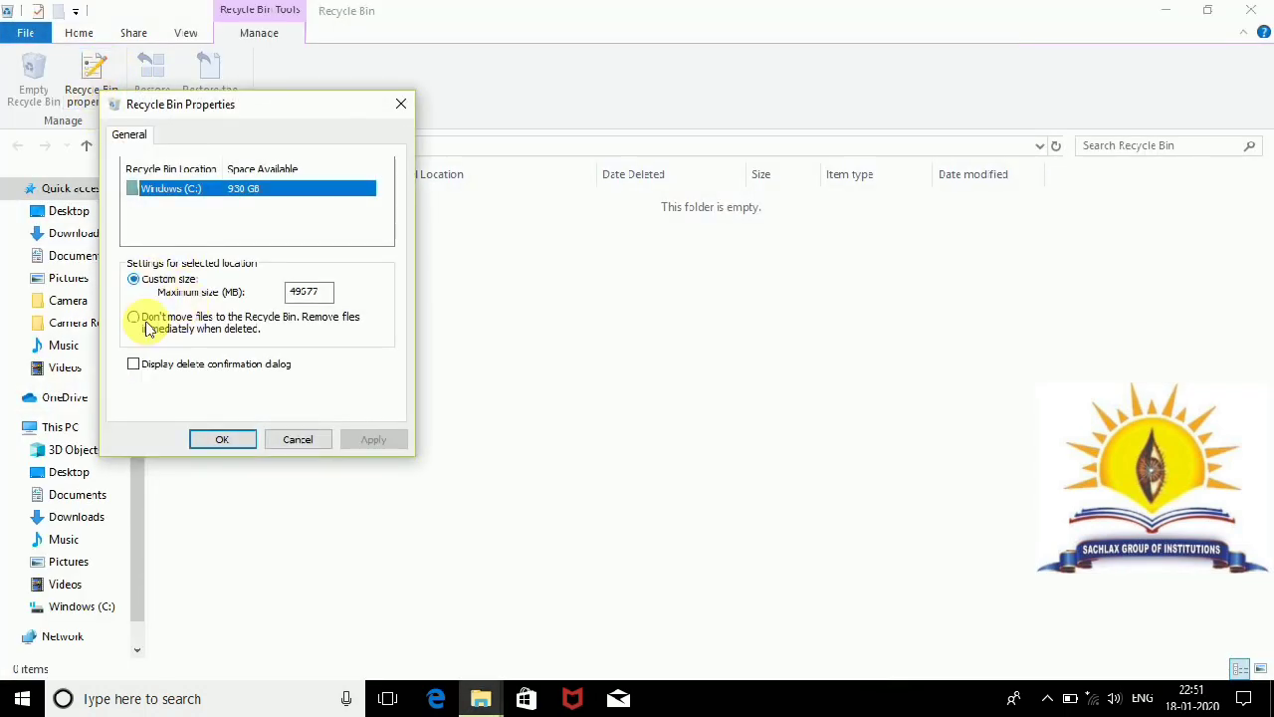
click(147, 329)
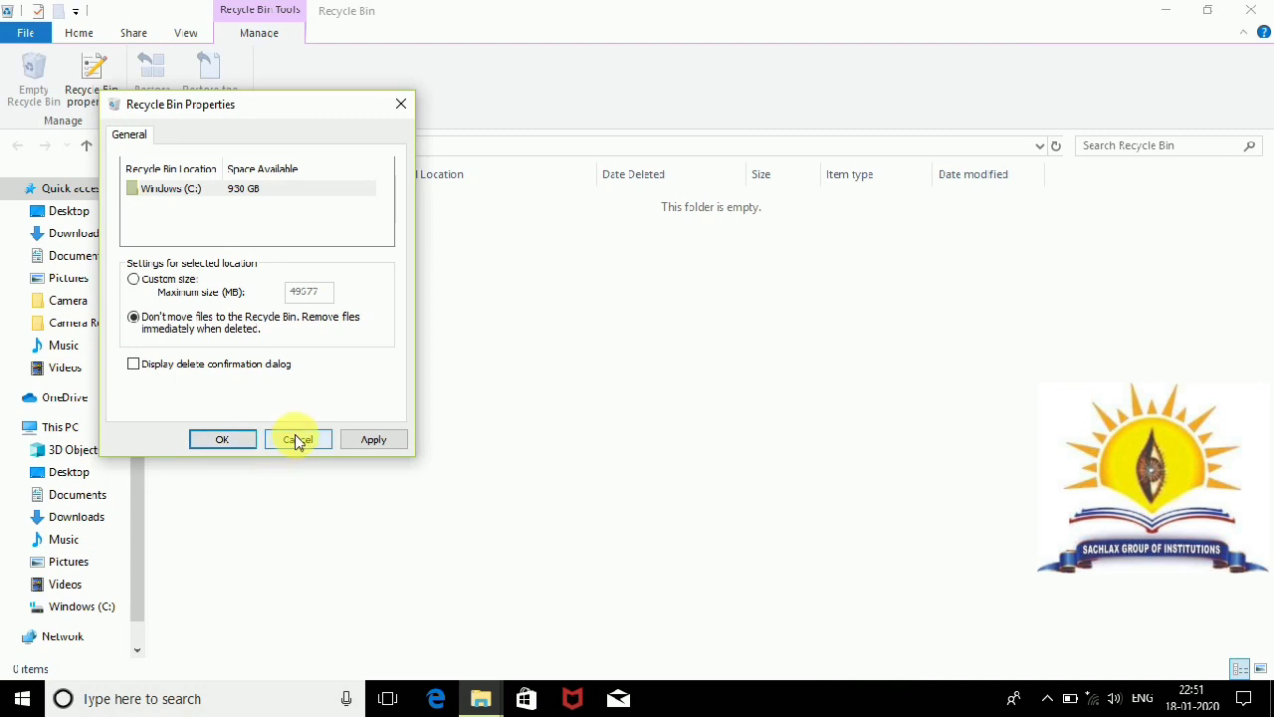
click(221, 441)
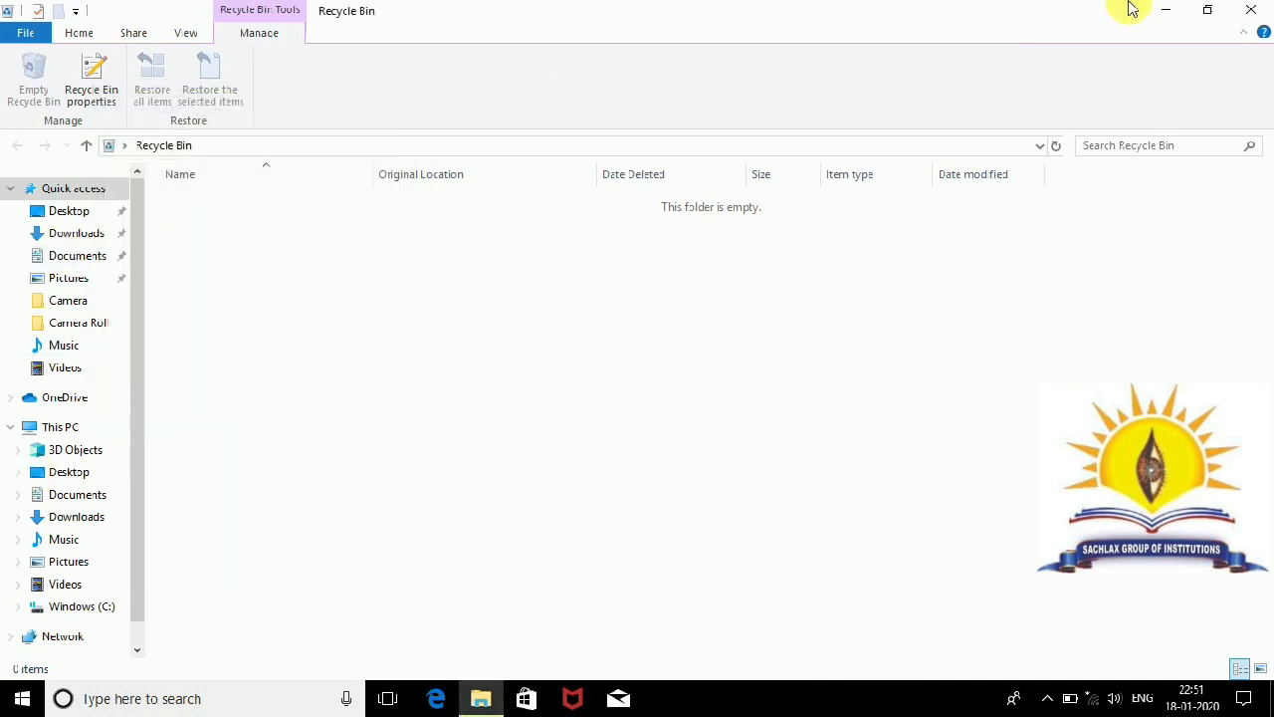
click(1252, 10)
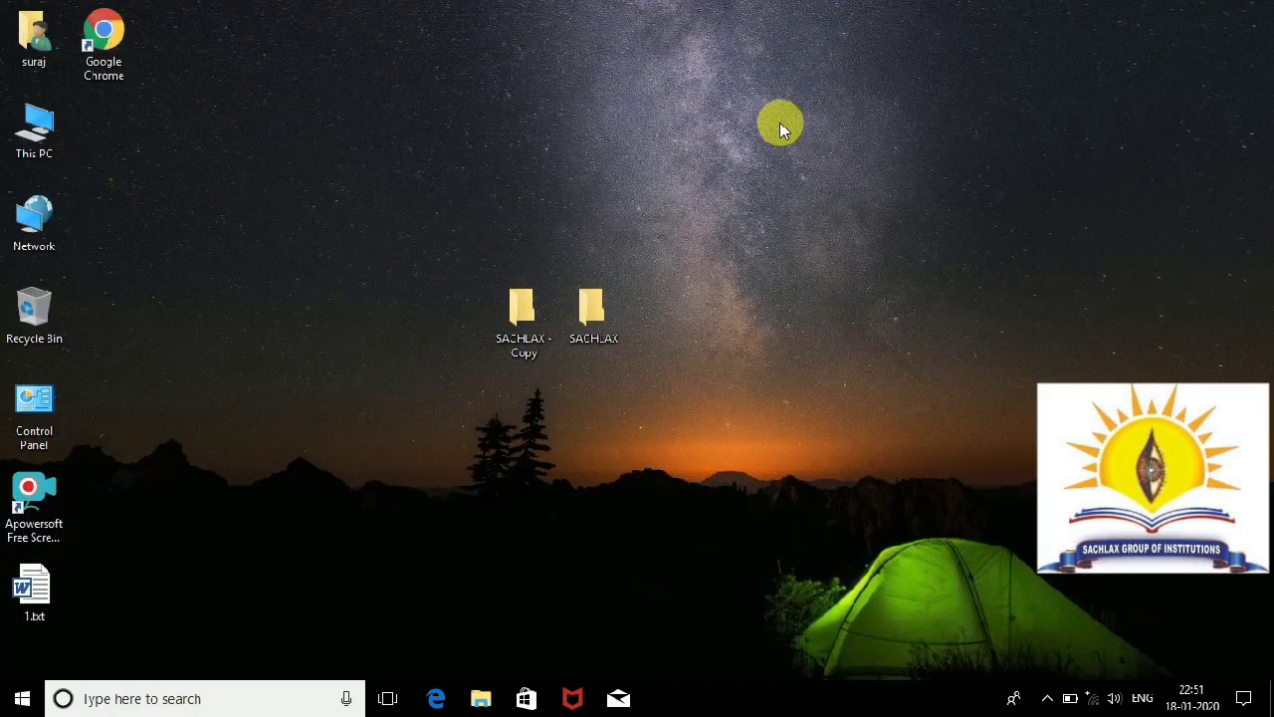
Step: Refresh the desktop
right_click(525, 201)
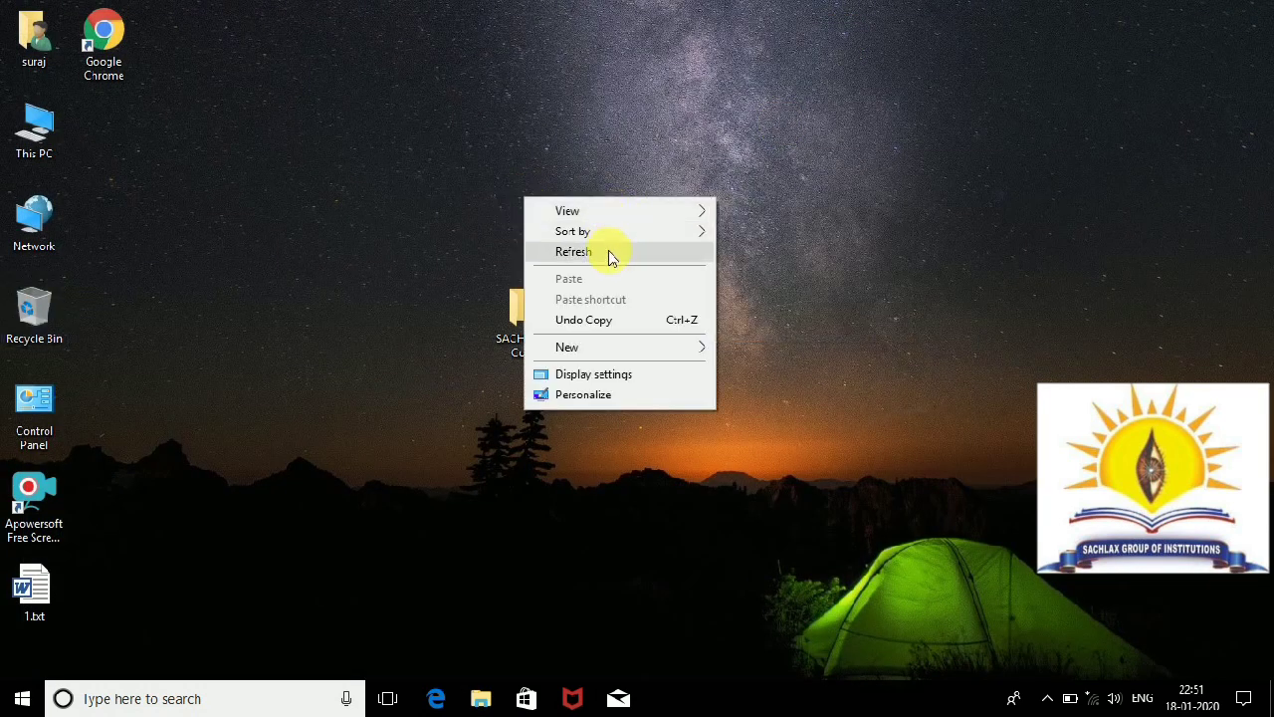
click(607, 250)
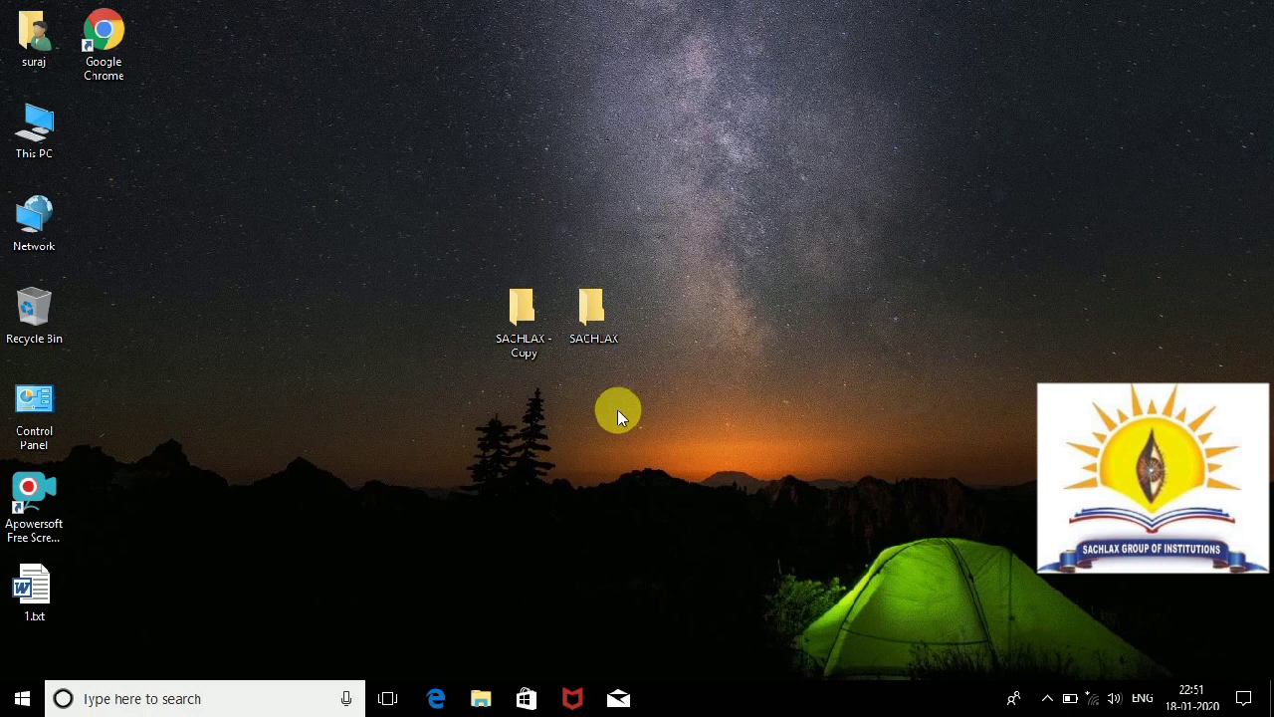